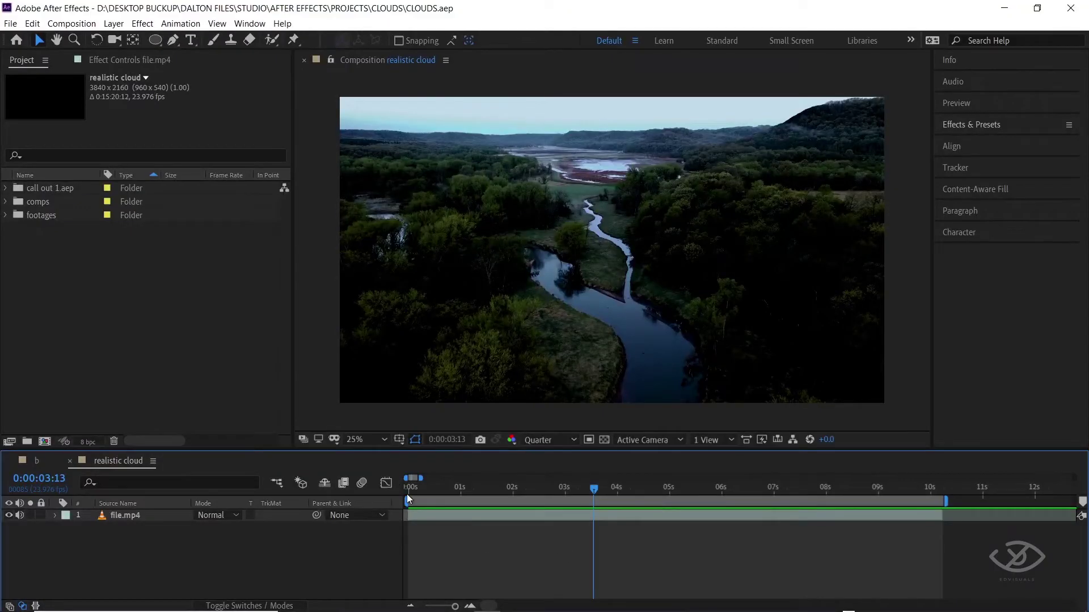
Preview the drone footage, then create a new composition named 'cloud'.
{"action": "left_click", "coordinate": [410, 495]}
{"action": "key", "text": "space"}
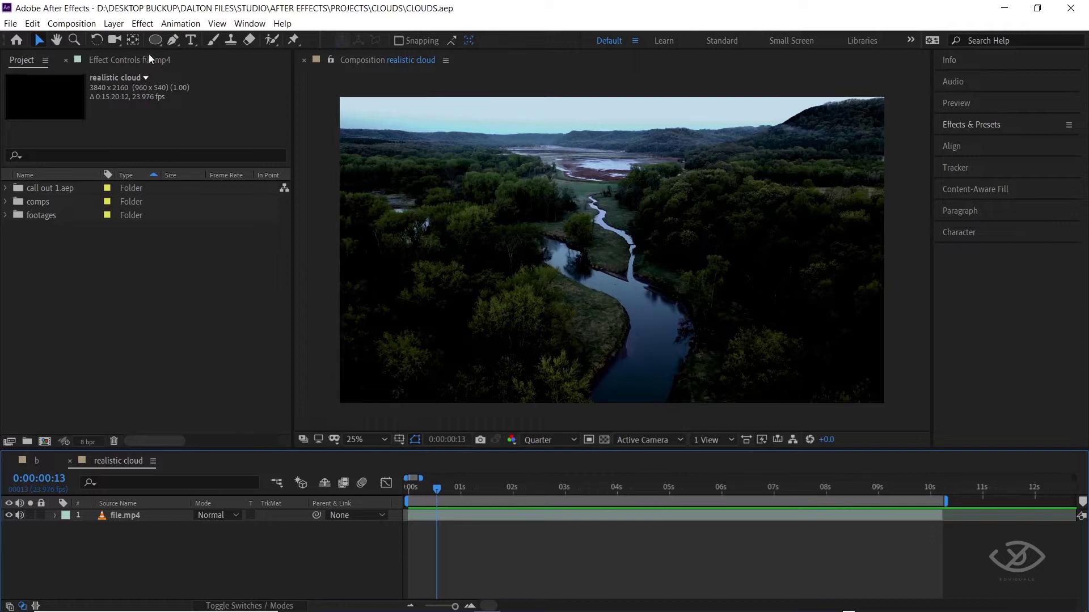
{"action": "left_click", "coordinate": [80, 24]}
{"action": "left_click", "coordinate": [91, 43]}
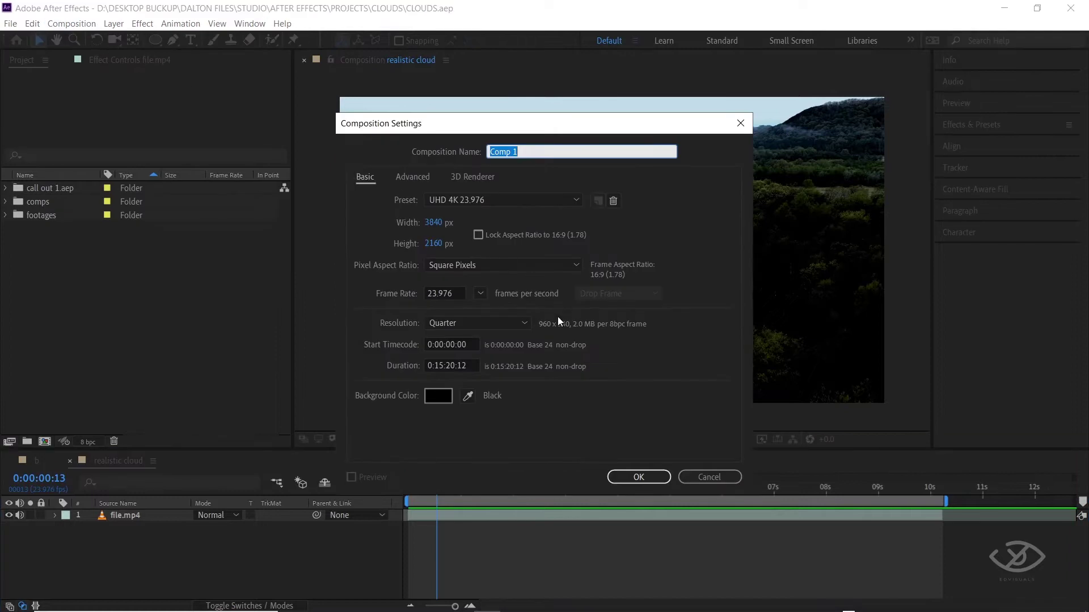
{"action": "type", "text": "cloud"}
{"action": "left_click", "coordinate": [656, 482]}
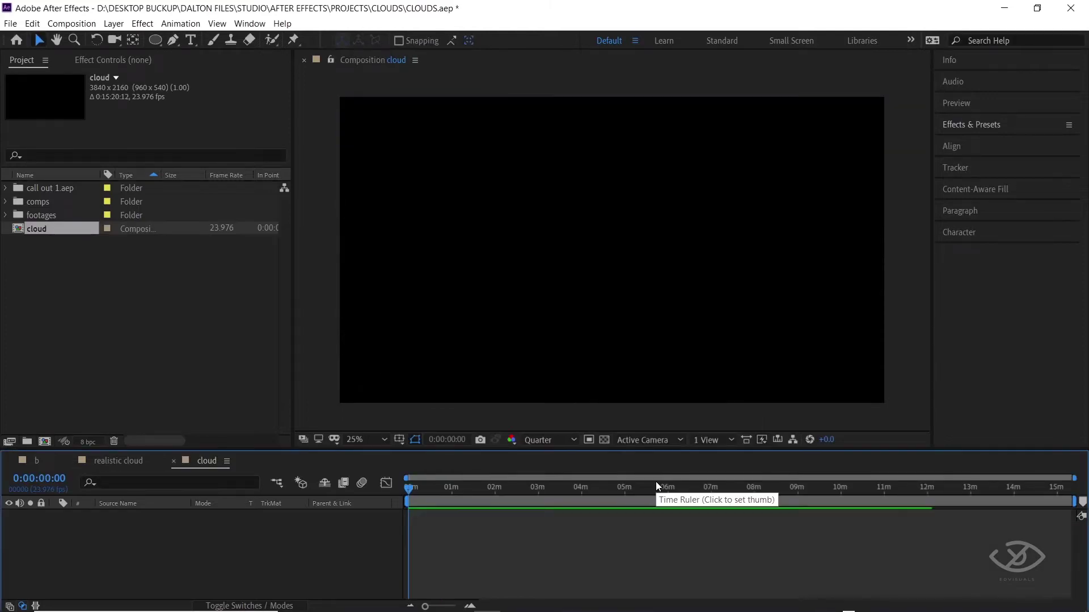
Add a full-frame white solid layer named 'cloud' to the composition.
{"action": "left_click", "coordinate": [120, 24]}
{"action": "mouse_move", "coordinate": [147, 47]}
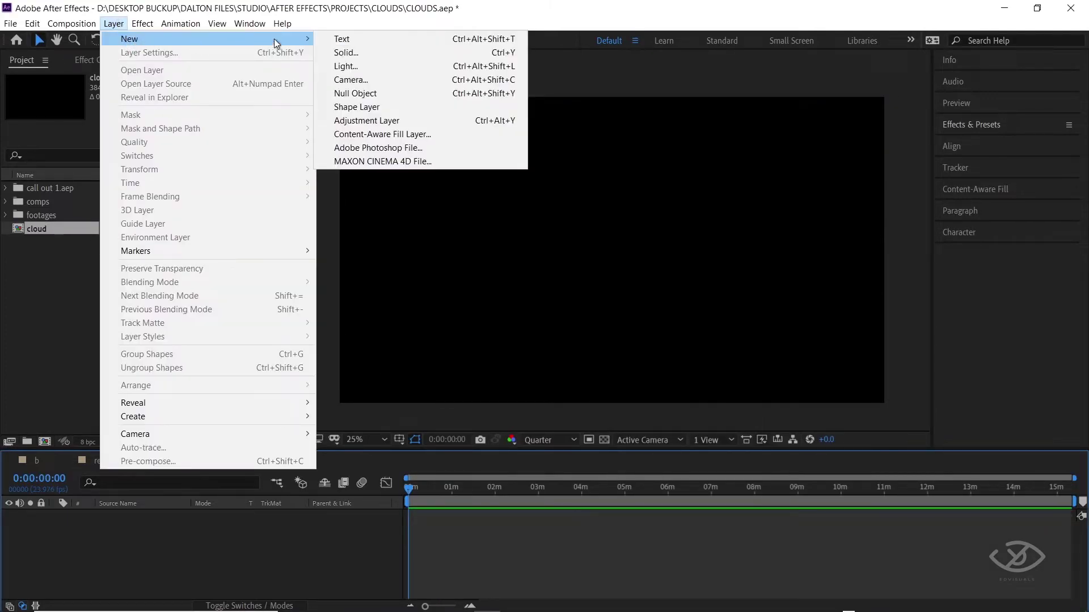
{"action": "left_click", "coordinate": [353, 54]}
{"action": "type", "text": "cloud"}
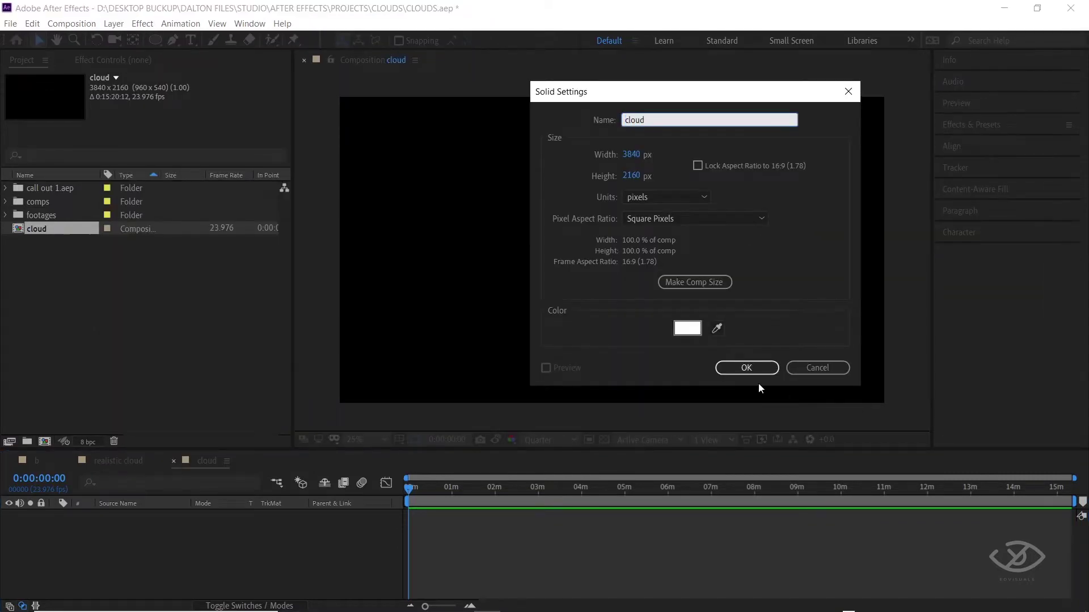
{"action": "left_click", "coordinate": [688, 329]}
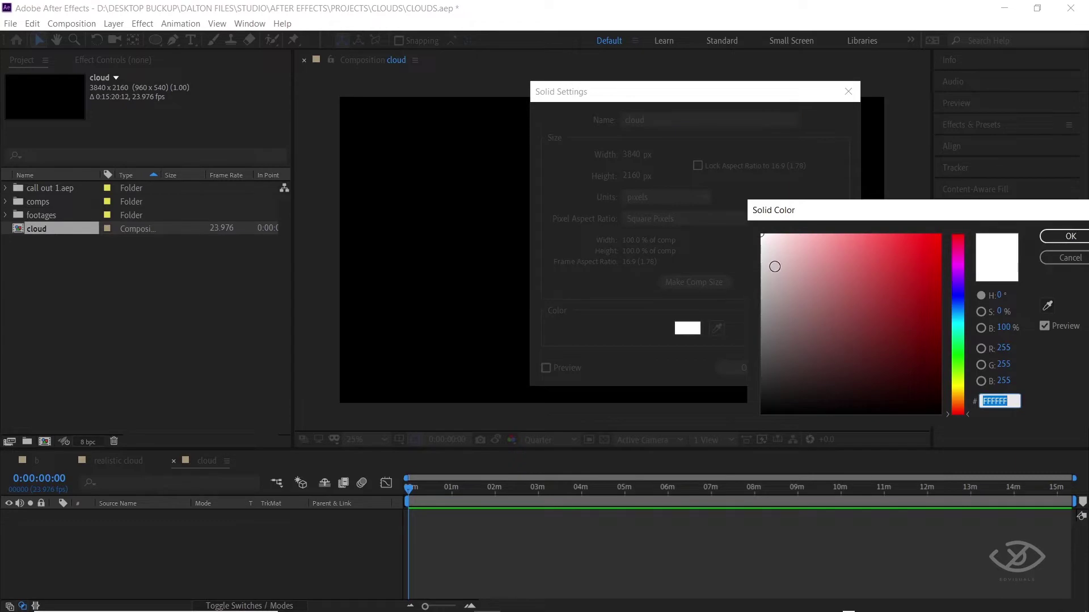
{"action": "left_click", "coordinate": [1055, 237]}
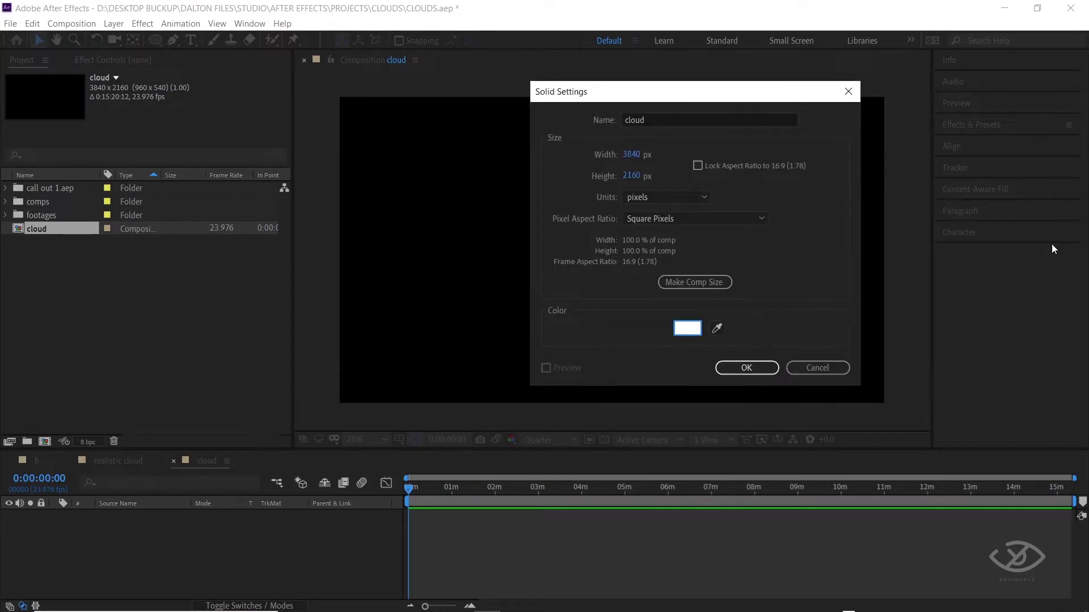
{"action": "left_click", "coordinate": [732, 369]}
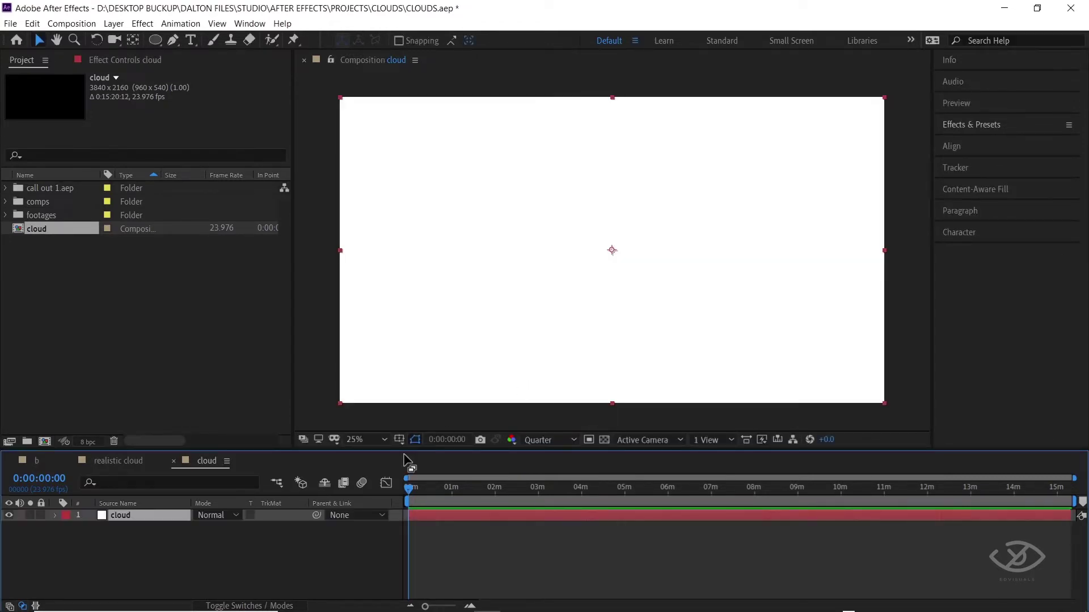
Add a new mask to the cloud solid and set Mask Feather to 100 pixels.
{"action": "right_click", "coordinate": [160, 513]}
{"action": "mouse_move", "coordinate": [307, 183]}
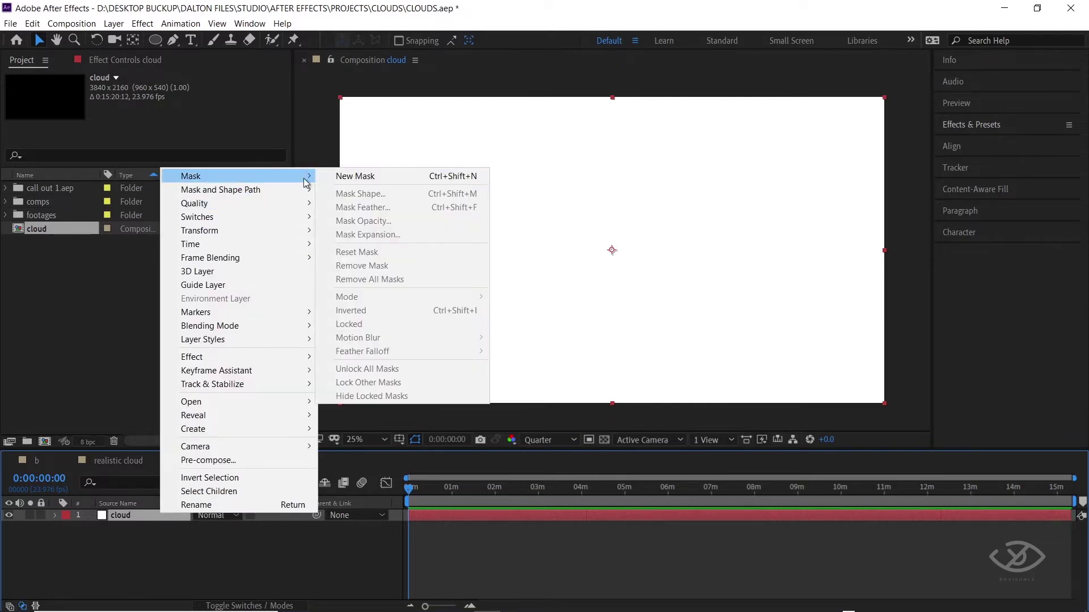
{"action": "left_click", "coordinate": [363, 177]}
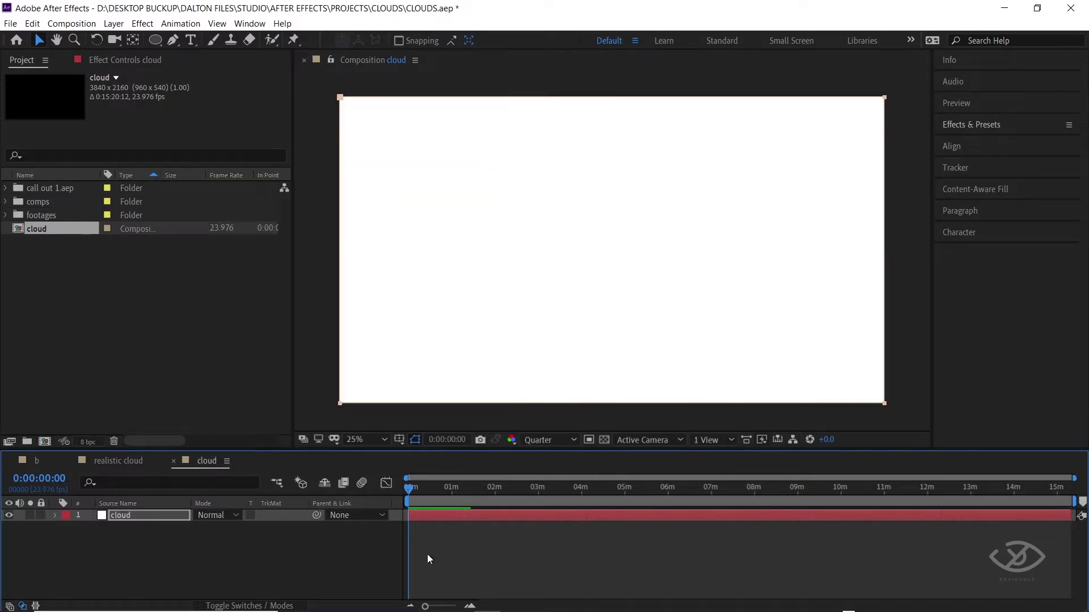
{"action": "left_click", "coordinate": [442, 550]}
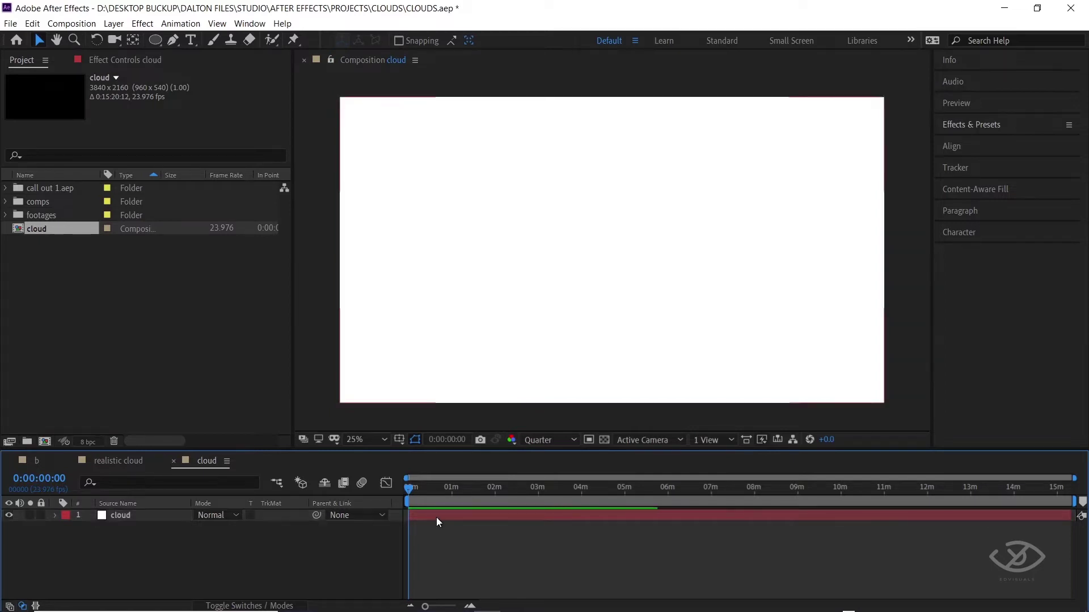
{"action": "left_click", "coordinate": [436, 518]}
{"action": "key", "text": "m"}
{"action": "key", "text": "m"}
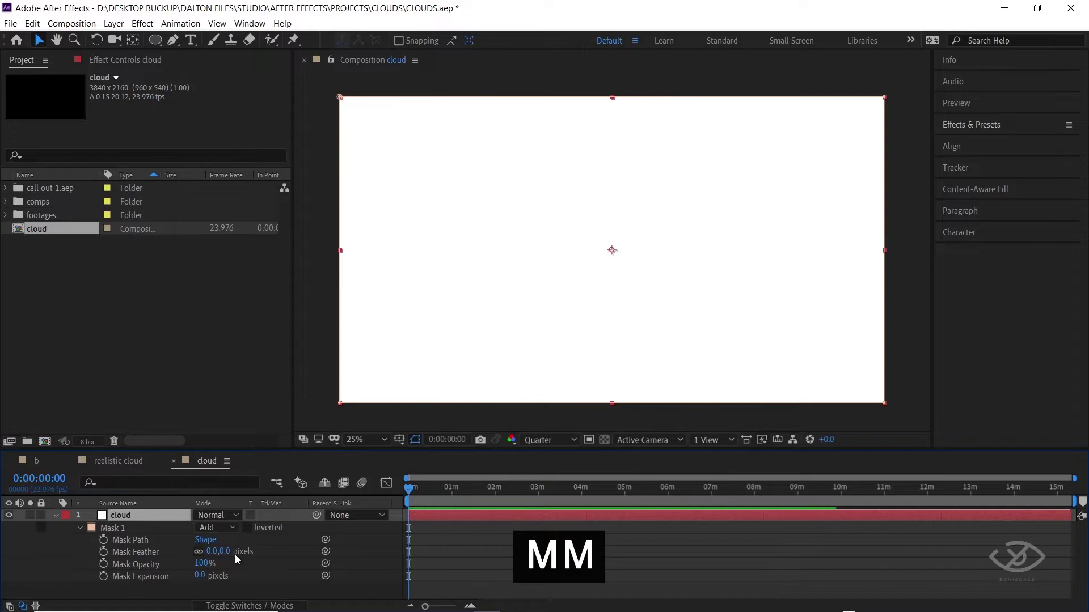
{"action": "left_click", "coordinate": [231, 553]}
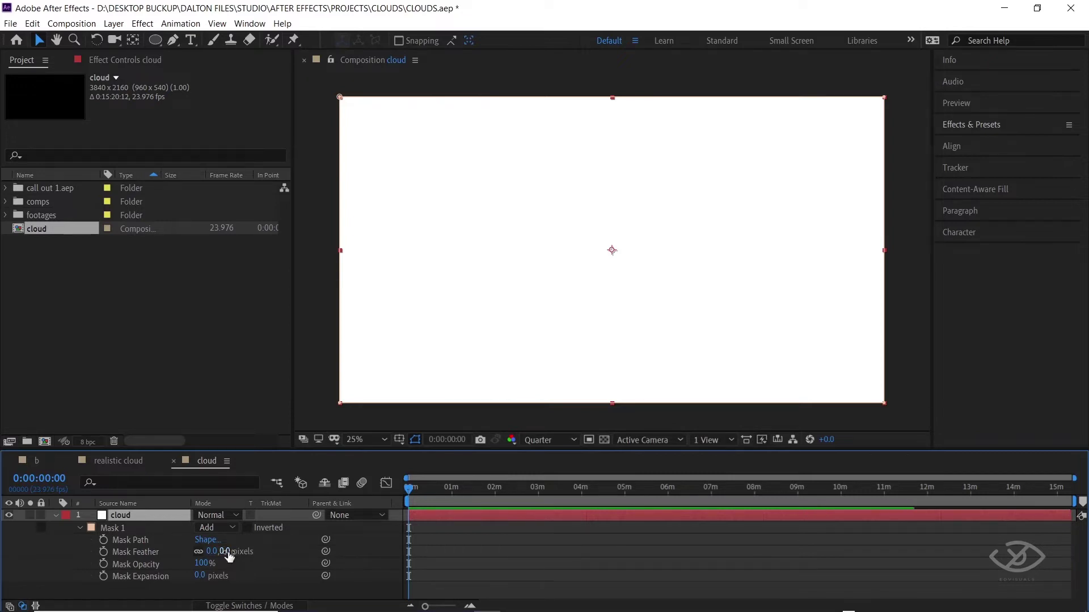
{"action": "type", "text": "100"}
{"action": "key", "text": "Return"}
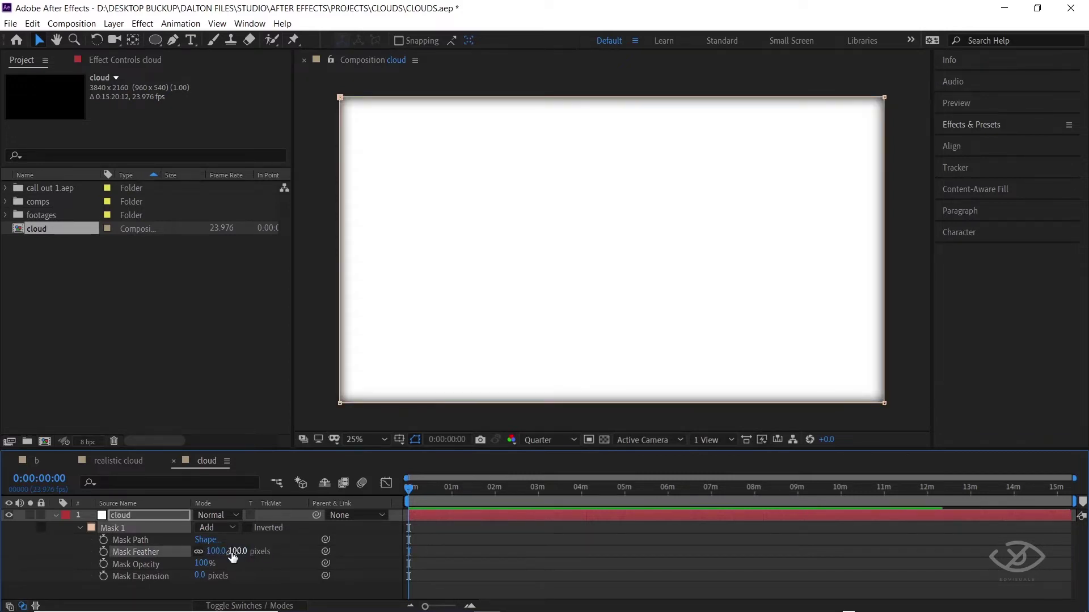
Set Mask Expansion to -402 pixels, leaving a soft-edged white rectangle.
{"action": "left_click_drag", "start_coordinate": [200, 576], "coordinate": [3, 576]}
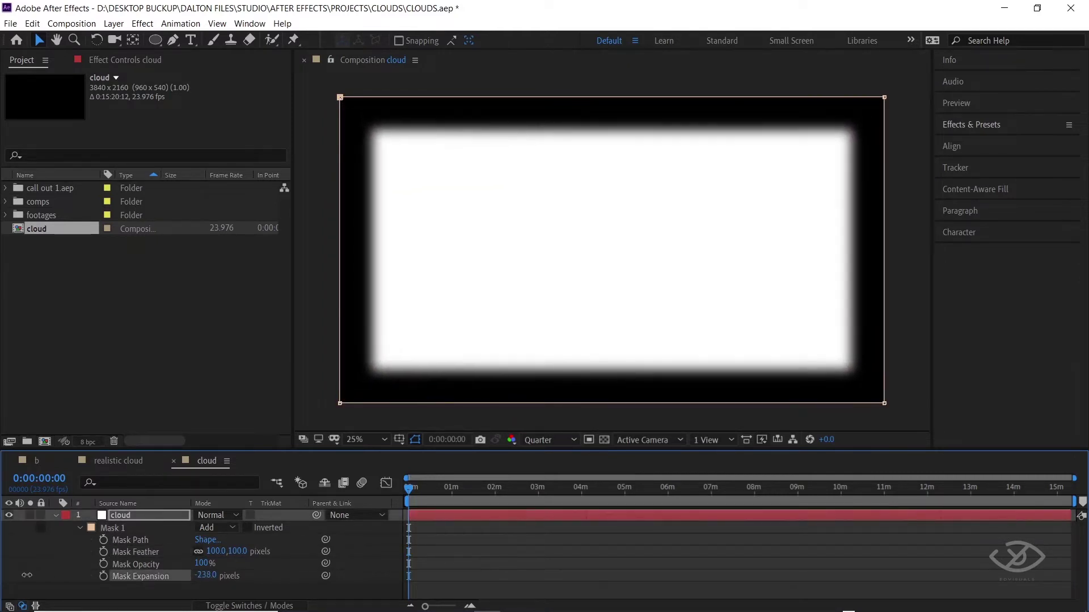
{"action": "left_click_drag", "start_coordinate": [170, 577], "coordinate": [116, 575]}
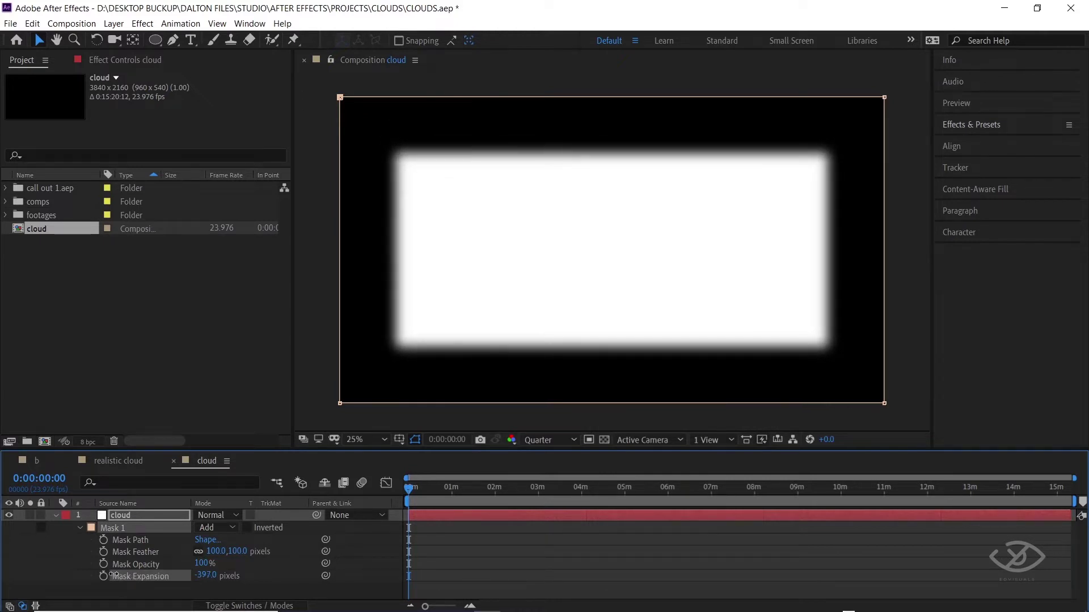
{"action": "left_click_drag", "start_coordinate": [113, 575], "coordinate": [109, 575]}
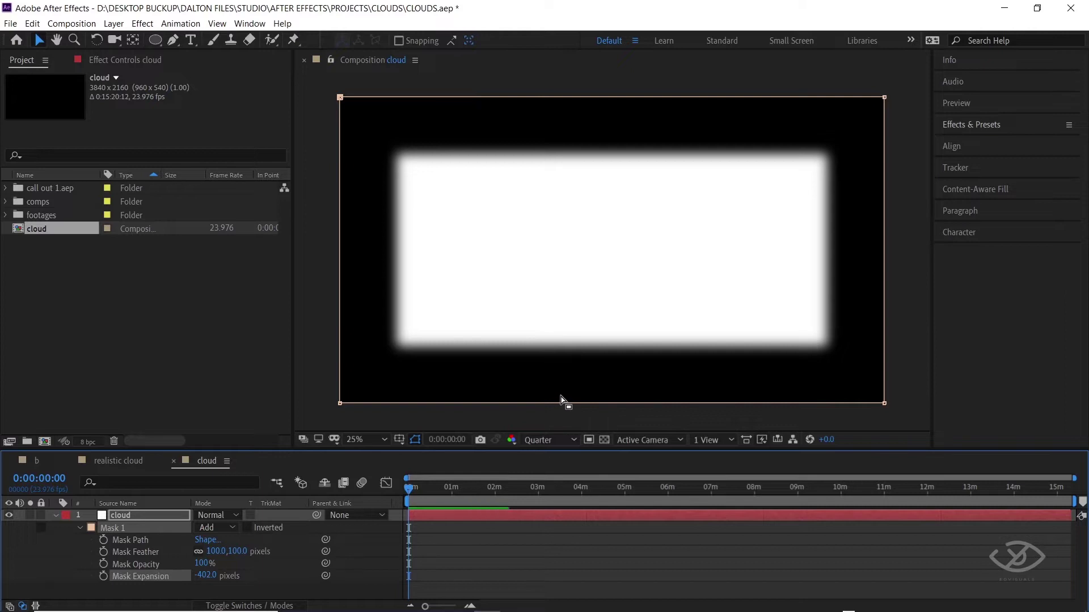
{"action": "scroll", "coordinate": [559, 363], "scroll_direction": "down", "scroll_amount": 1}
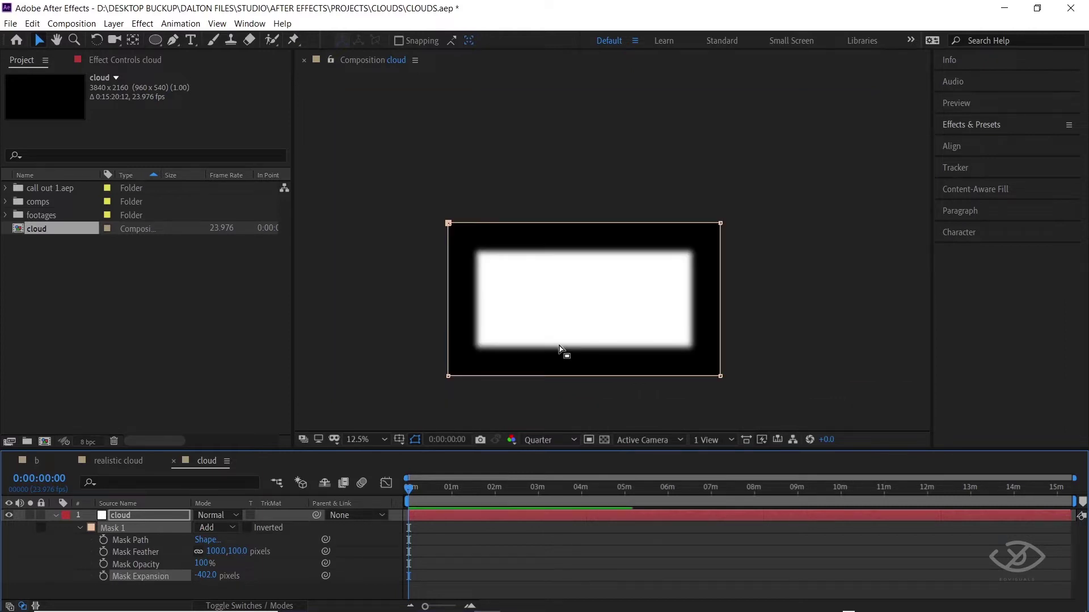
{"action": "scroll", "coordinate": [567, 348], "scroll_direction": "up", "scroll_amount": 1}
{"action": "key", "text": "h"}
{"action": "left_click_drag", "start_coordinate": [611, 328], "coordinate": [618, 312]}
{"action": "key", "text": "v"}
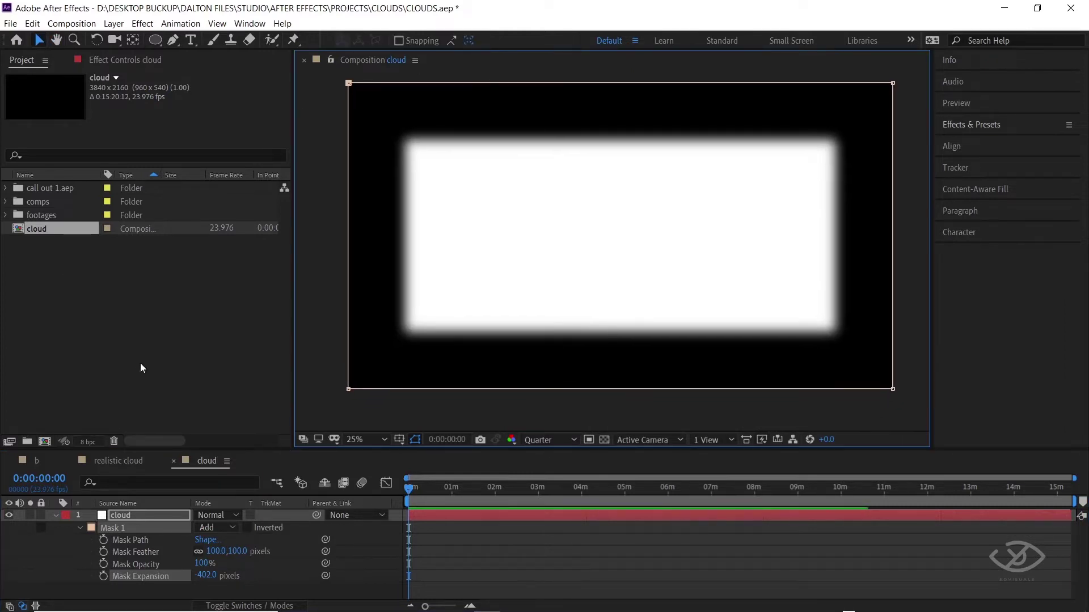
{"action": "left_click", "coordinate": [437, 508]}
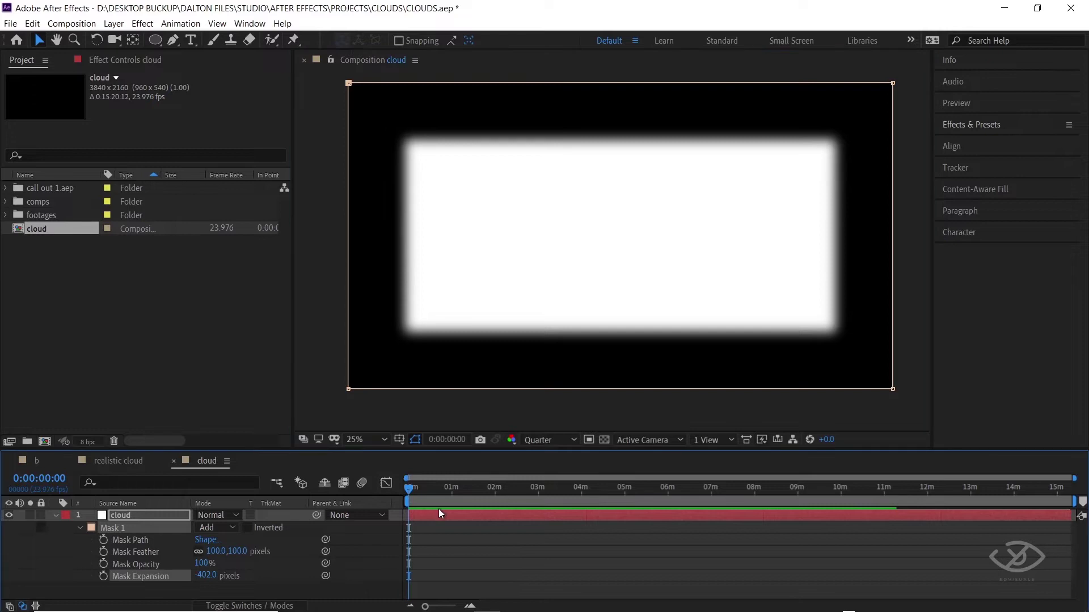
Apply Turbulent Displace to the cloud solid with Amount -152, Size 152 and Complexity 10.
{"action": "left_click", "coordinate": [140, 24]}
{"action": "mouse_move", "coordinate": [195, 194]}
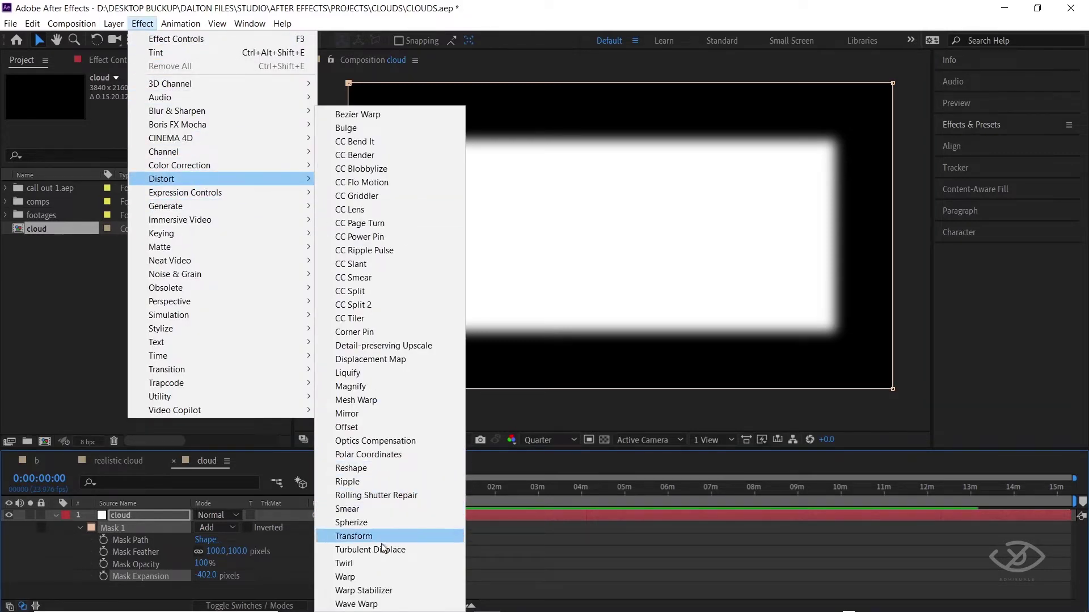
{"action": "left_click", "coordinate": [382, 553]}
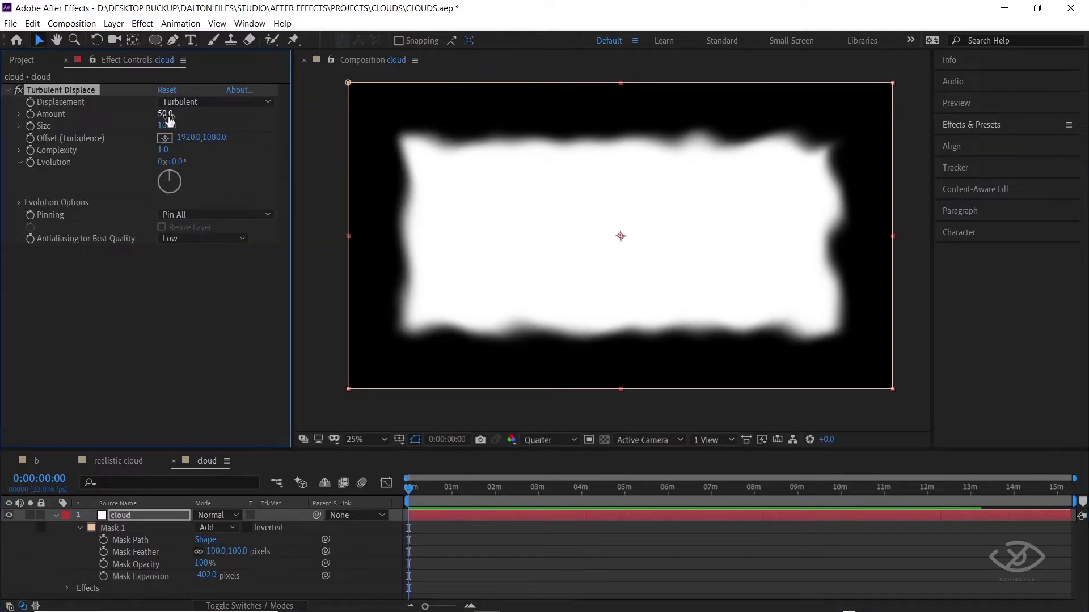
{"action": "mouse_move", "coordinate": [168, 120]}
{"action": "left_mouse_down"}
{"action": "mouse_move", "coordinate": [3, 117]}
{"action": "mouse_move", "coordinate": [30, 125]}
{"action": "left_mouse_up"}
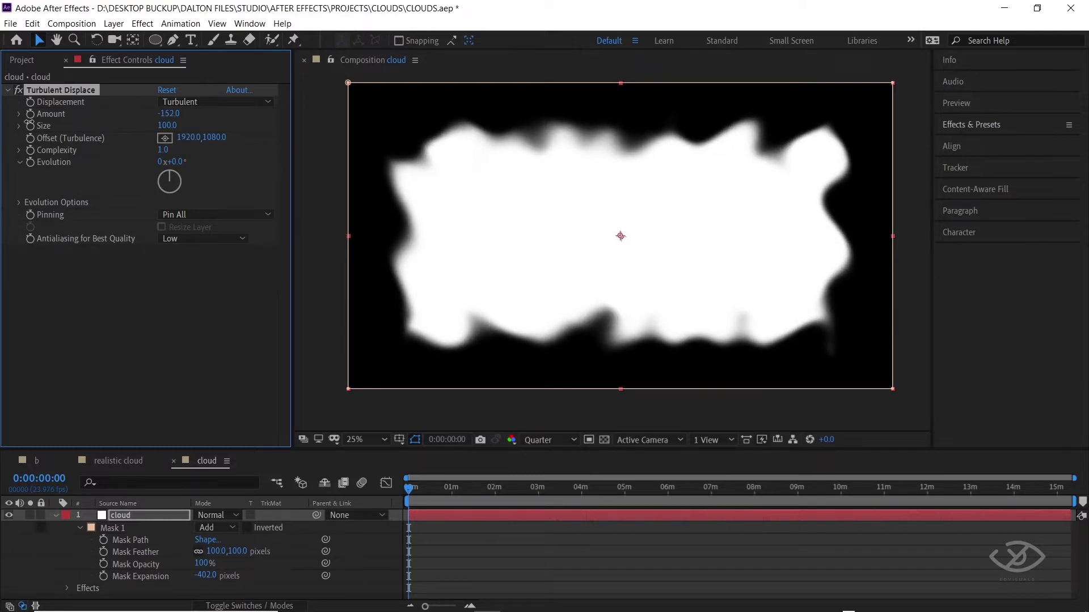
{"action": "mouse_move", "coordinate": [168, 125]}
{"action": "left_mouse_down"}
{"action": "mouse_move", "coordinate": [265, 135]}
{"action": "mouse_move", "coordinate": [219, 138]}
{"action": "mouse_move", "coordinate": [944, 165]}
{"action": "left_mouse_up"}
{"action": "key", "text": "space"}
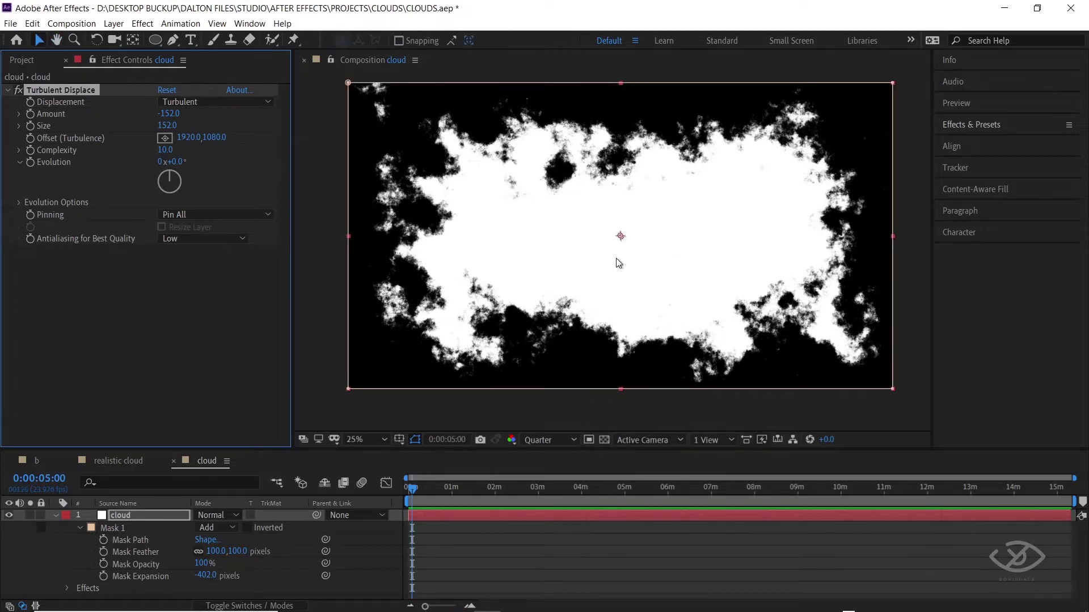
Drive Turbulent Displace Evolution with the expression time*50.
{"action": "left_click", "coordinate": [30, 163], "text": "alt"}
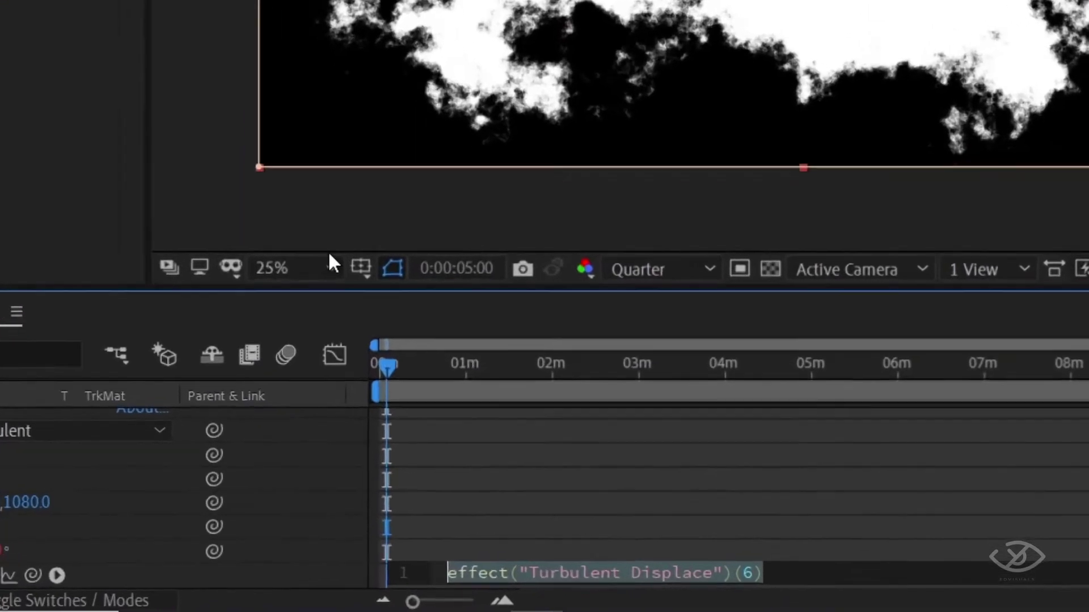
{"action": "type", "text": "tim"}
{"action": "type", "text": "e"}
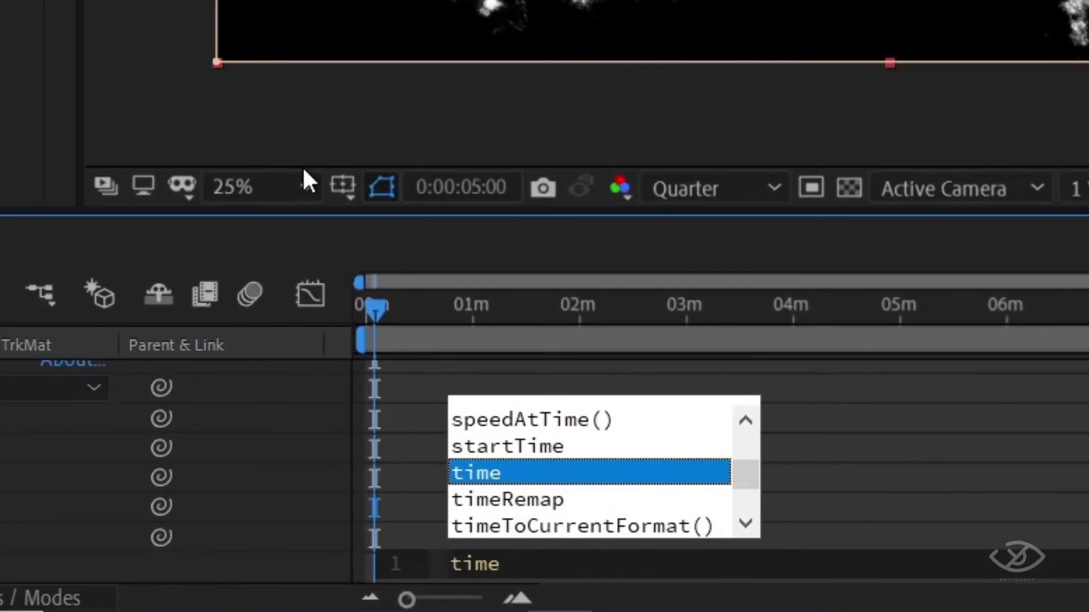
{"action": "type", "text": "*50"}
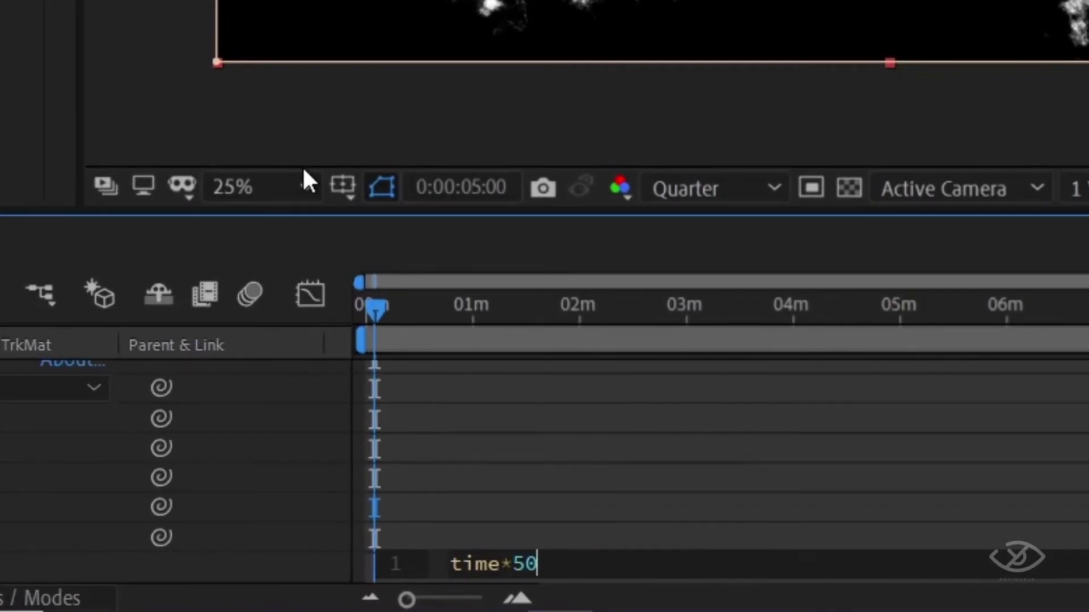
{"action": "left_click", "coordinate": [138, 110]}
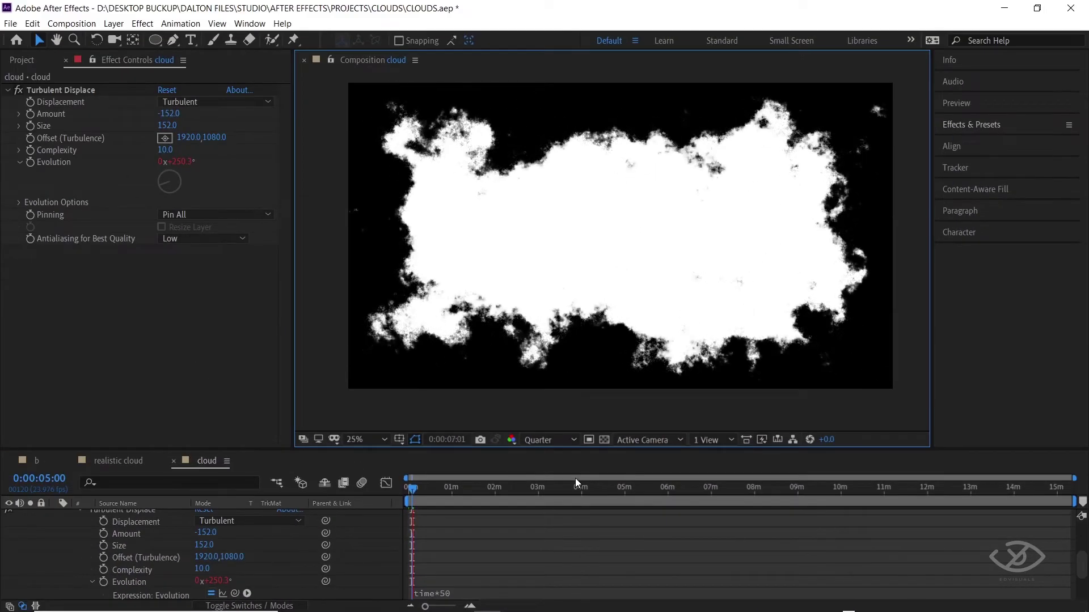
{"action": "key", "text": "space"}
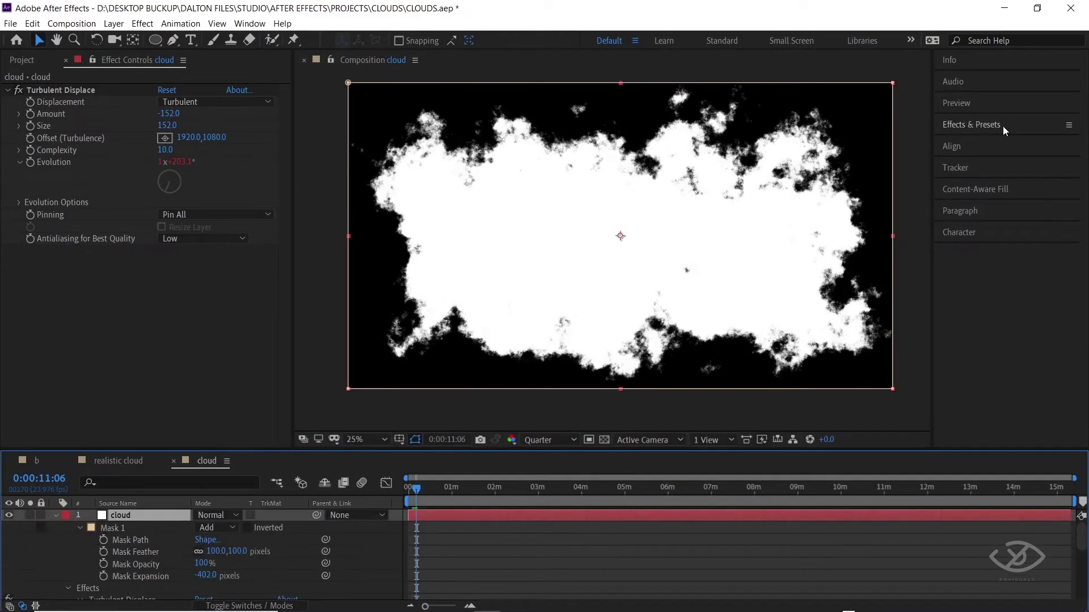
Add Fractal Noise to the cloud solid, set to Cloudy with Contrast 30.
{"action": "left_click", "coordinate": [1003, 126]}
{"action": "left_click", "coordinate": [984, 144]}
{"action": "type", "text": "f"}
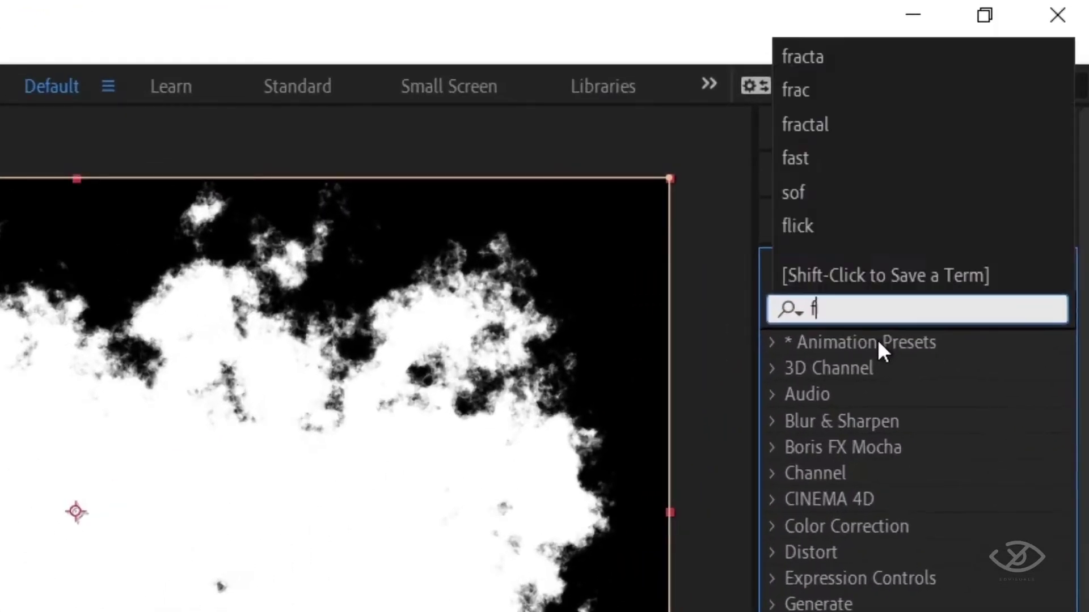
{"action": "type", "text": "ractal"}
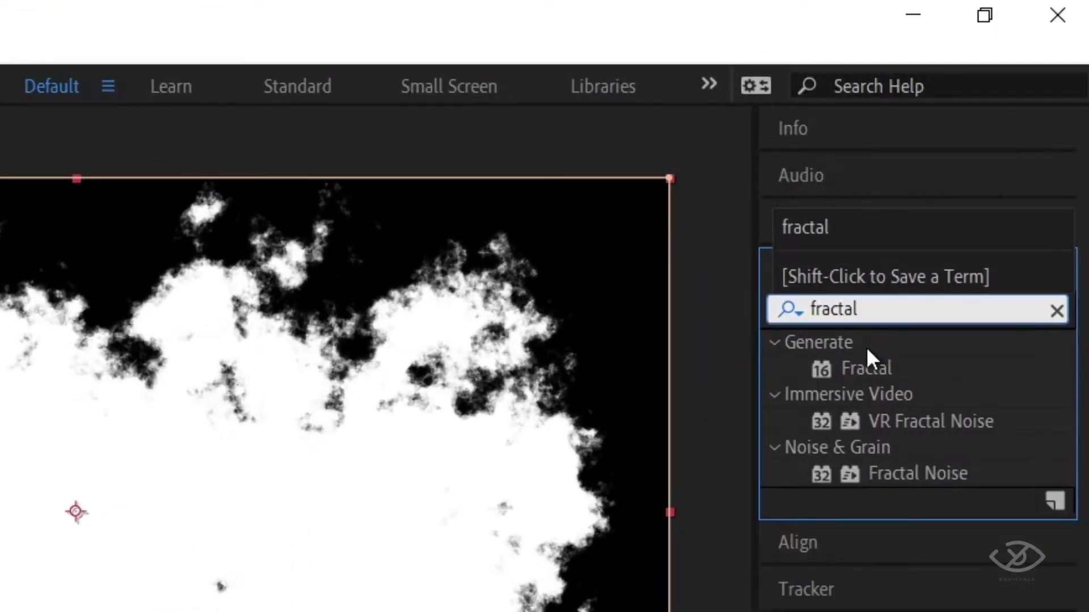
{"action": "left_click_drag", "start_coordinate": [919, 471], "coordinate": [620, 243]}
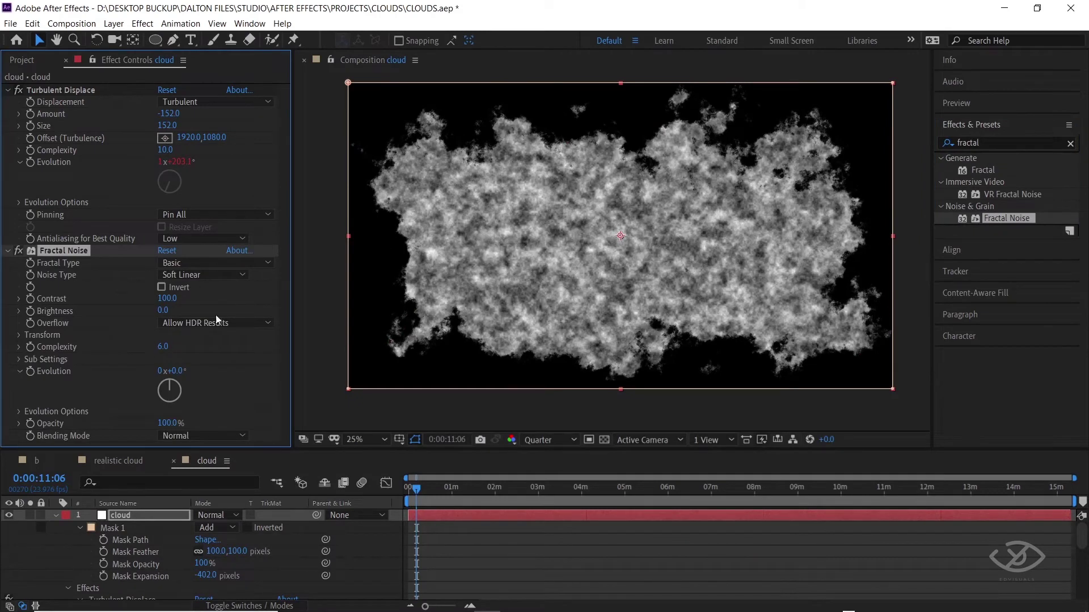
{"action": "left_click", "coordinate": [216, 265]}
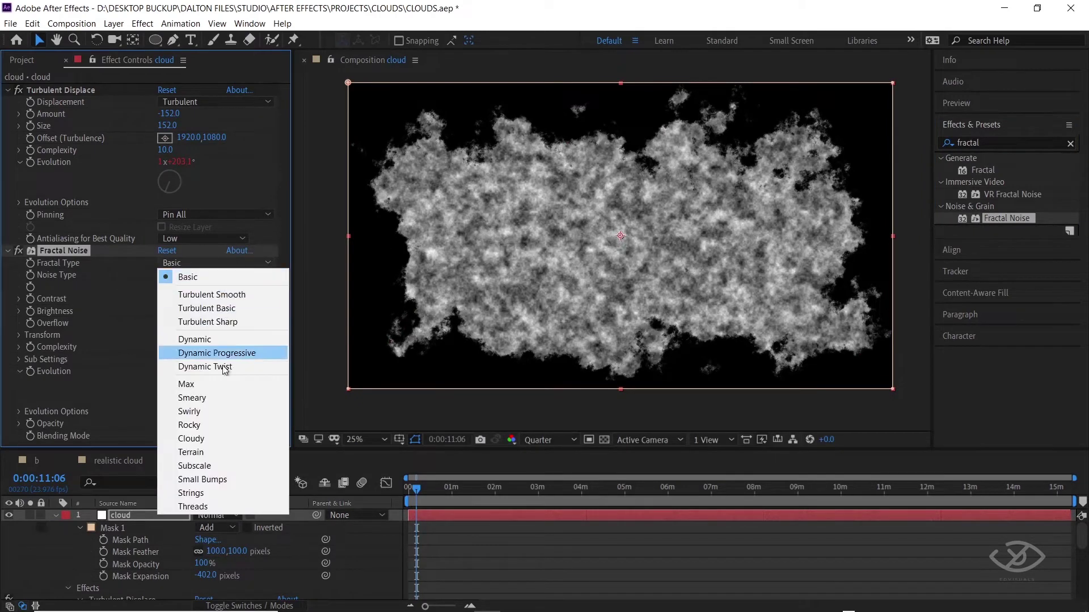
{"action": "left_click", "coordinate": [193, 439]}
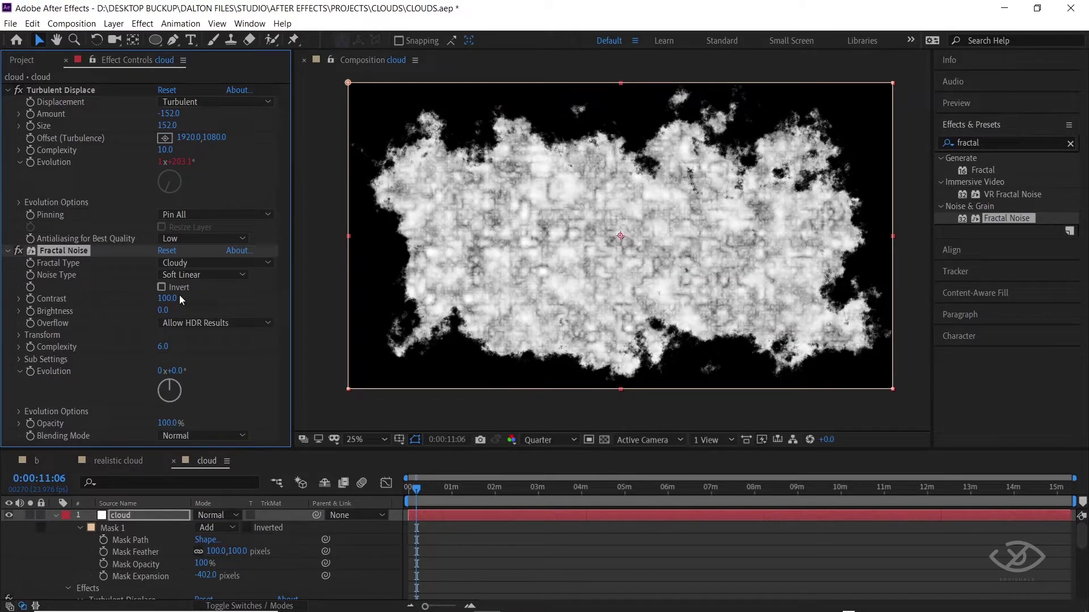
{"action": "mouse_move", "coordinate": [176, 305]}
{"action": "left_mouse_down"}
{"action": "mouse_move", "coordinate": [125, 303]}
{"action": "mouse_move", "coordinate": [215, 313]}
{"action": "left_mouse_up"}
{"action": "key", "text": "space"}
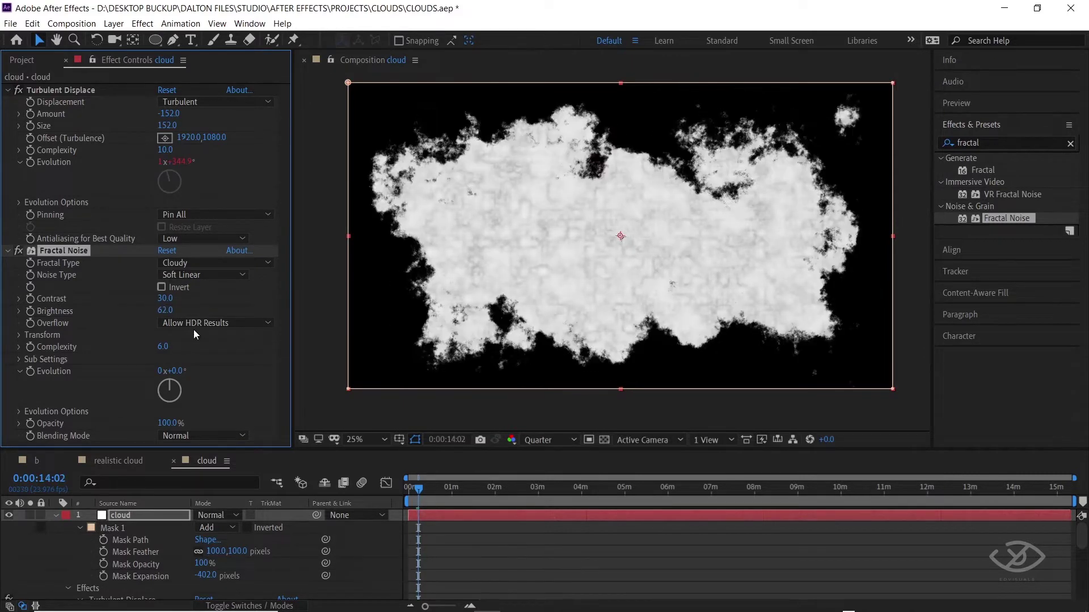
Raise the Fractal Noise Transform Scale to 600 and Complexity to 20.
{"action": "left_click", "coordinate": [19, 338]}
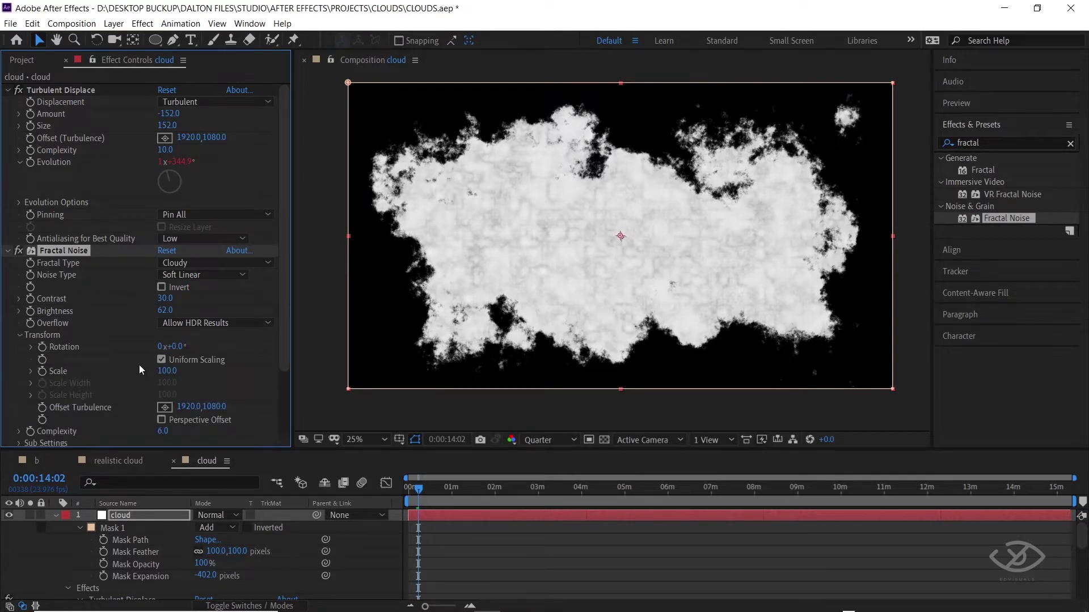
{"action": "mouse_move", "coordinate": [167, 374]}
{"action": "left_mouse_down"}
{"action": "mouse_move", "coordinate": [436, 380]}
{"action": "mouse_move", "coordinate": [560, 406]}
{"action": "left_mouse_up"}
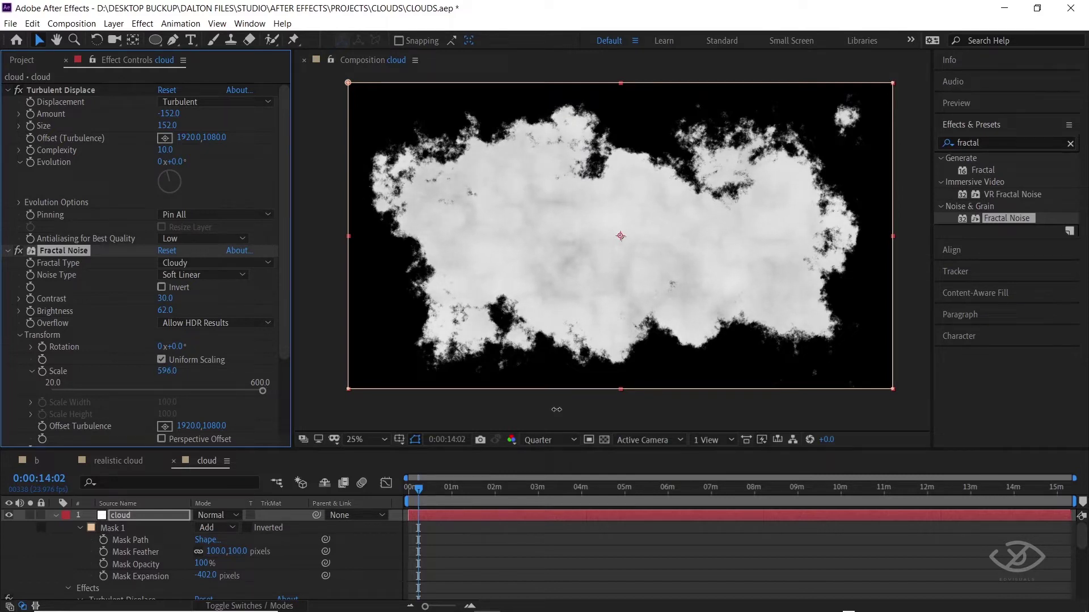
{"action": "left_click_drag", "start_coordinate": [556, 410], "coordinate": [559, 409]}
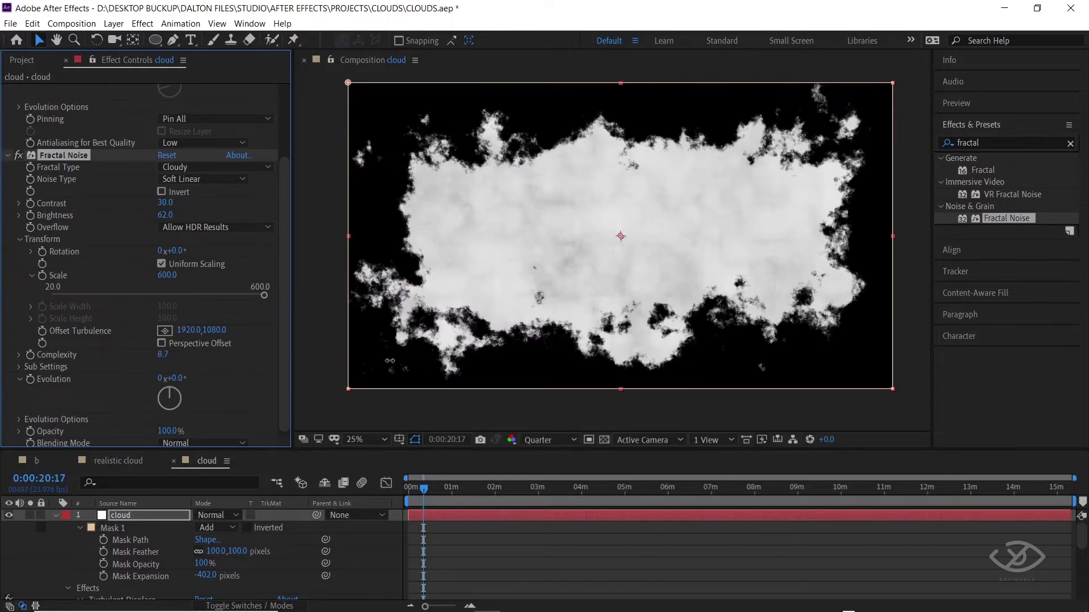
{"action": "left_click_drag", "start_coordinate": [390, 361], "coordinate": [791, 361]}
{"action": "key", "text": "space"}
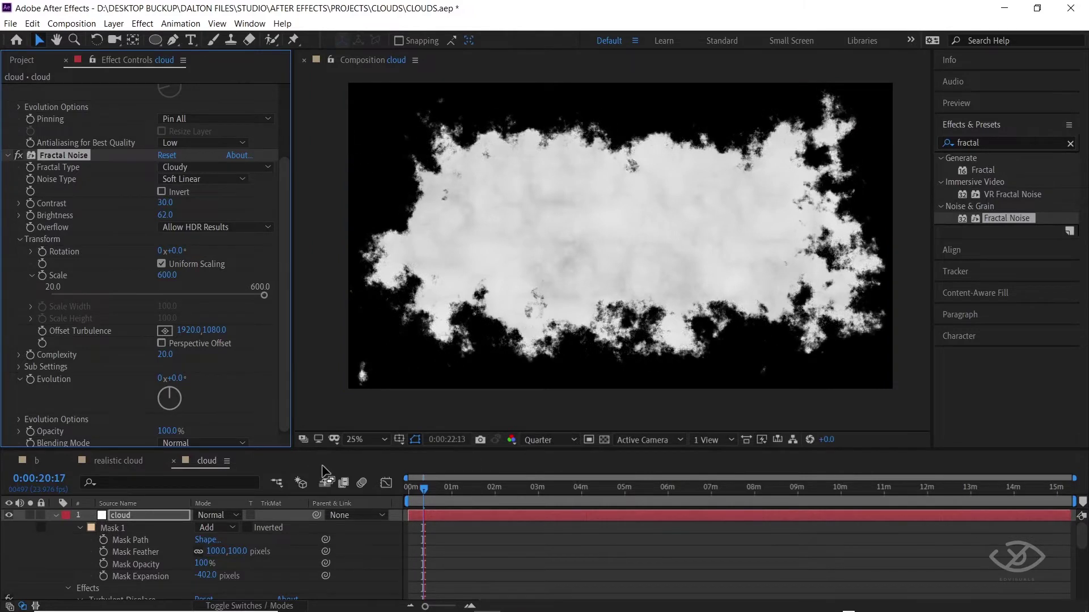
{"action": "key", "text": "space"}
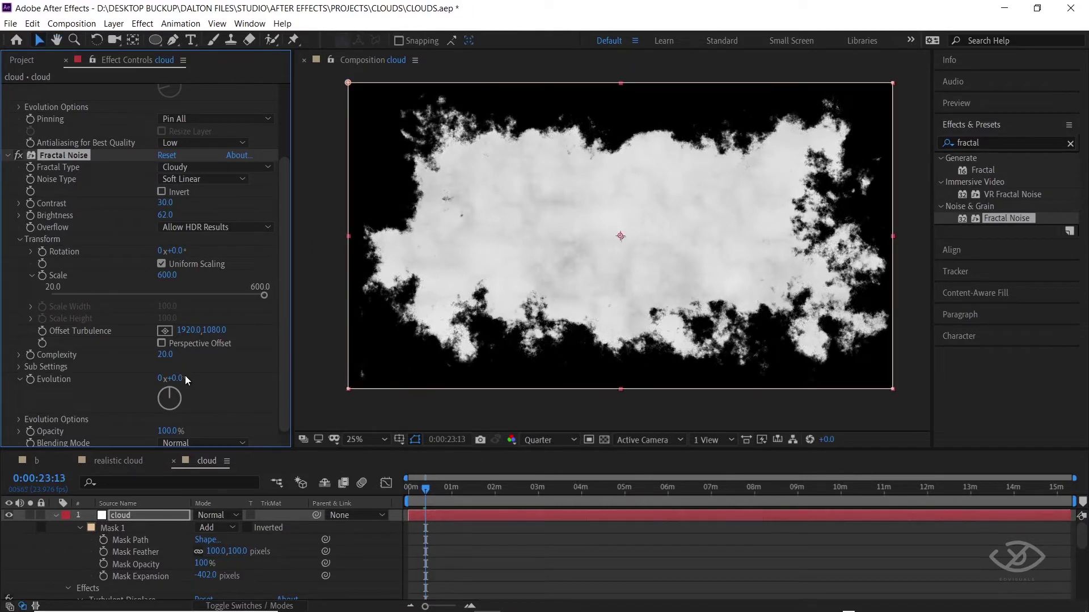
Drive Fractal Noise Evolution with the expression time*50.
{"action": "left_click", "coordinate": [31, 379], "text": "alt"}
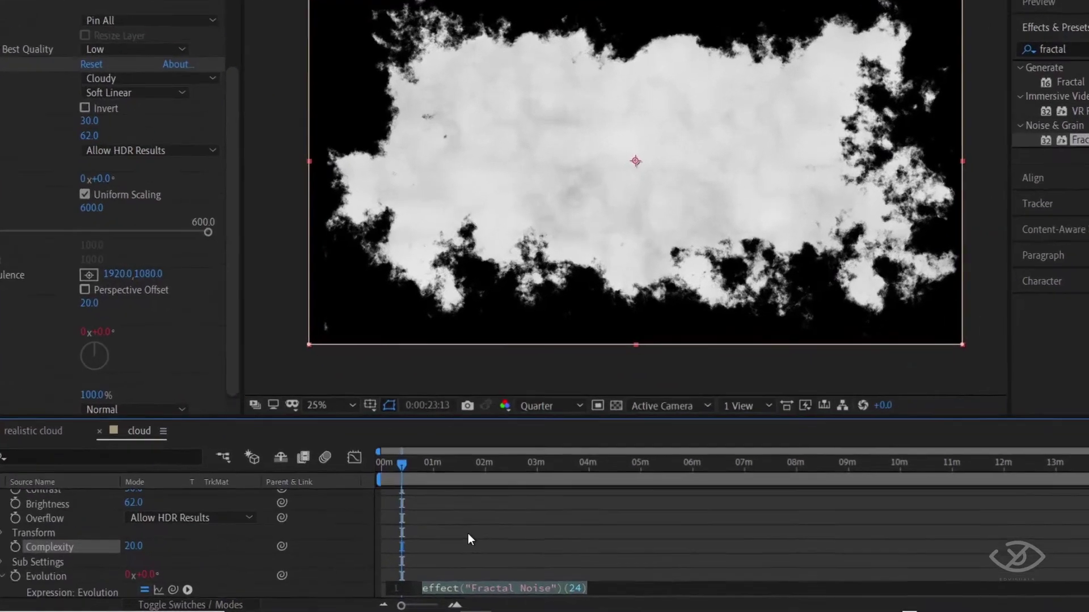
{"action": "type", "text": "t"}
{"action": "type", "text": "ime"}
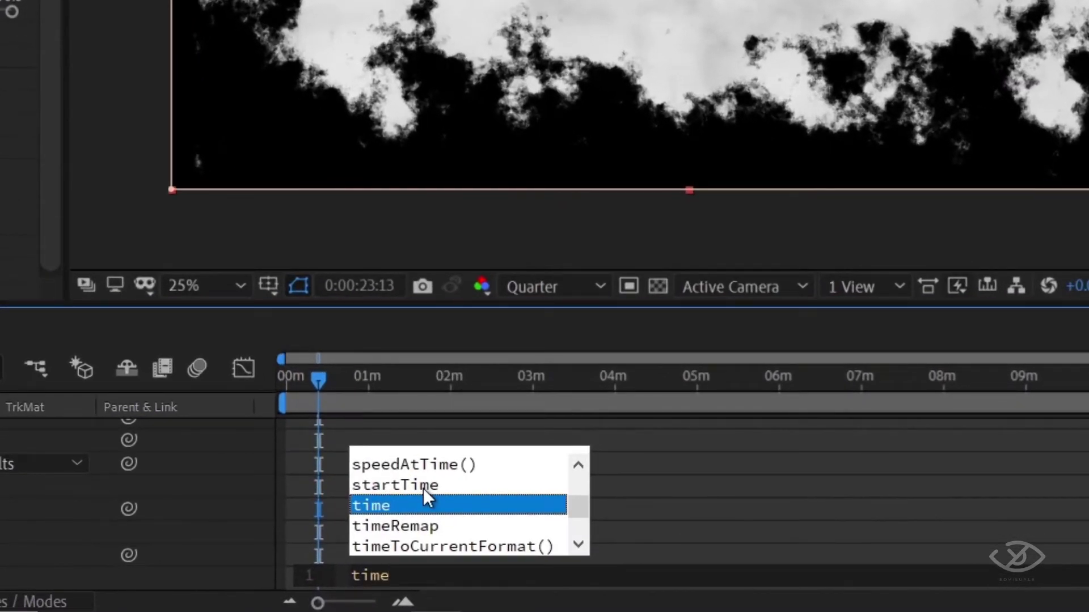
{"action": "type", "text": "*50"}
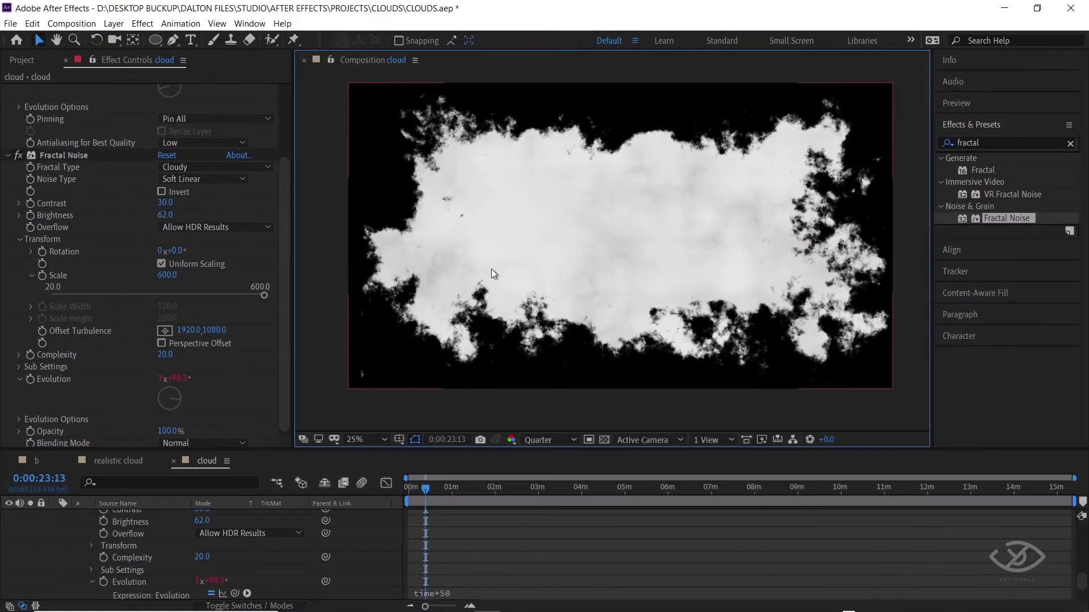
{"action": "left_click", "coordinate": [617, 311]}
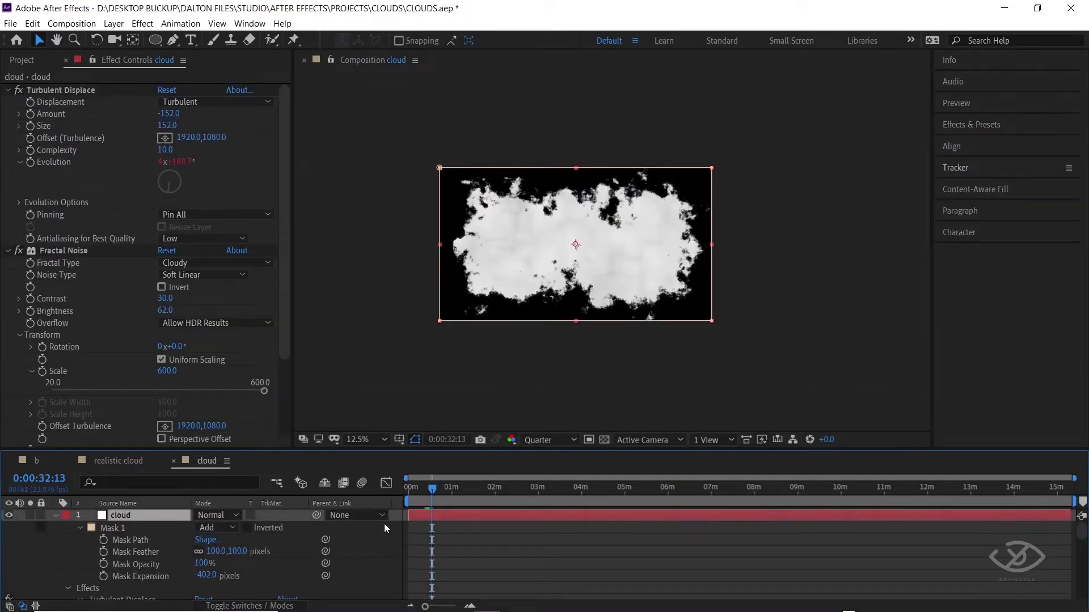
Switch to the realistic cloud composition and preview the footage from near the start.
{"action": "left_click", "coordinate": [135, 466]}
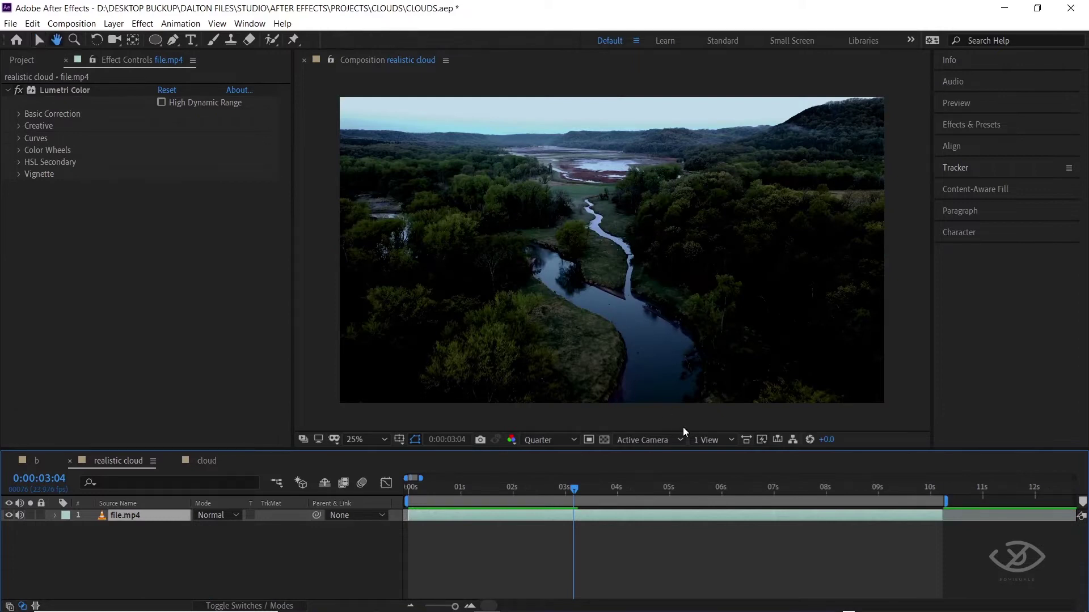
{"action": "left_click", "coordinate": [421, 490]}
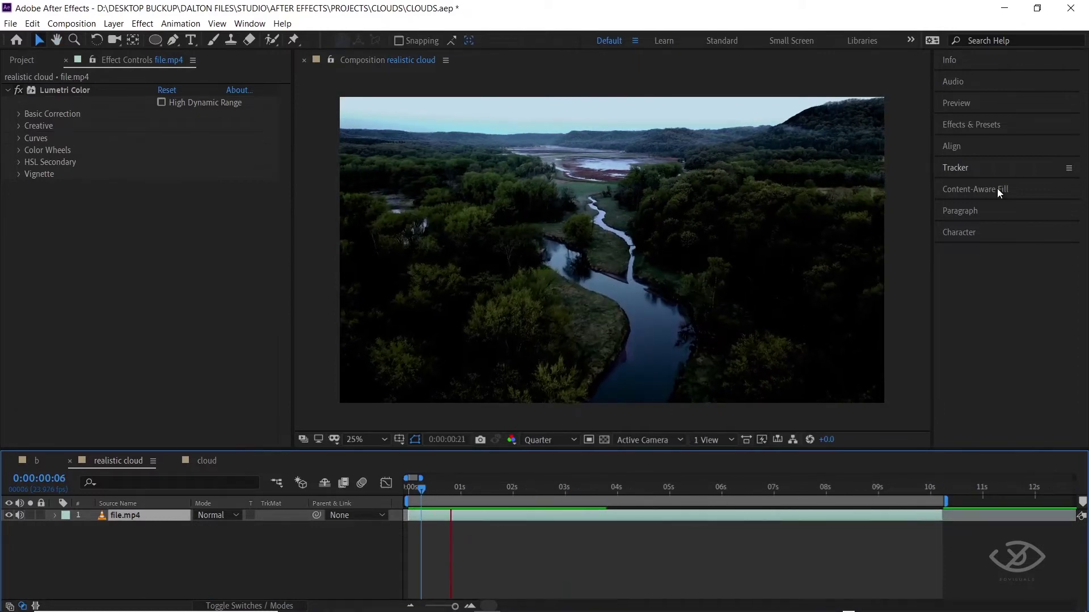
{"action": "key", "text": "space"}
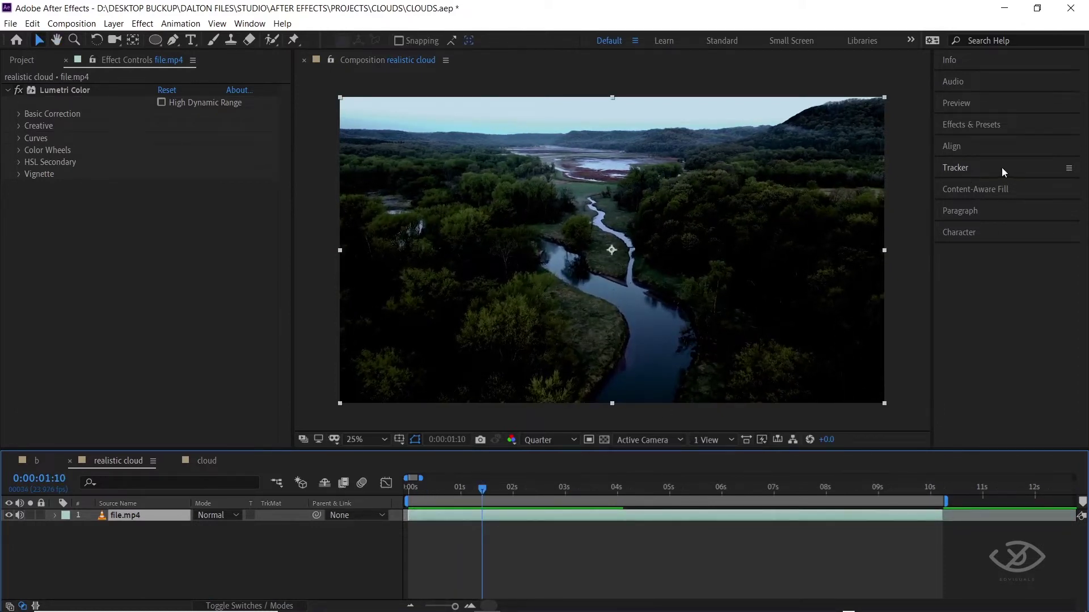
Run the 3D Camera Tracker on the file.mp4 drone layer from the first frame.
{"action": "left_click", "coordinate": [250, 23]}
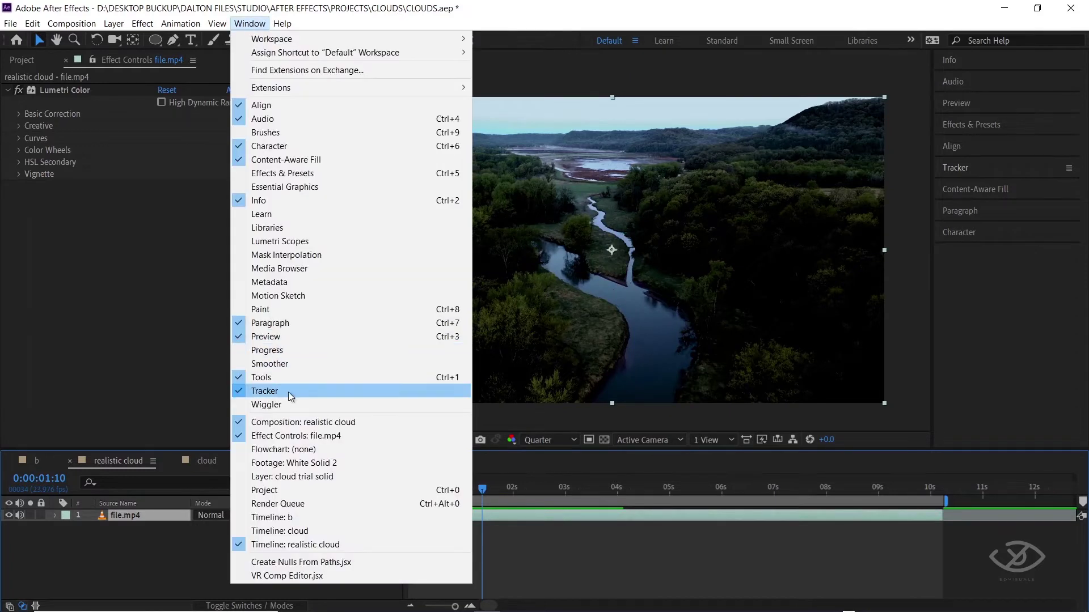
{"action": "left_click", "coordinate": [323, 391]}
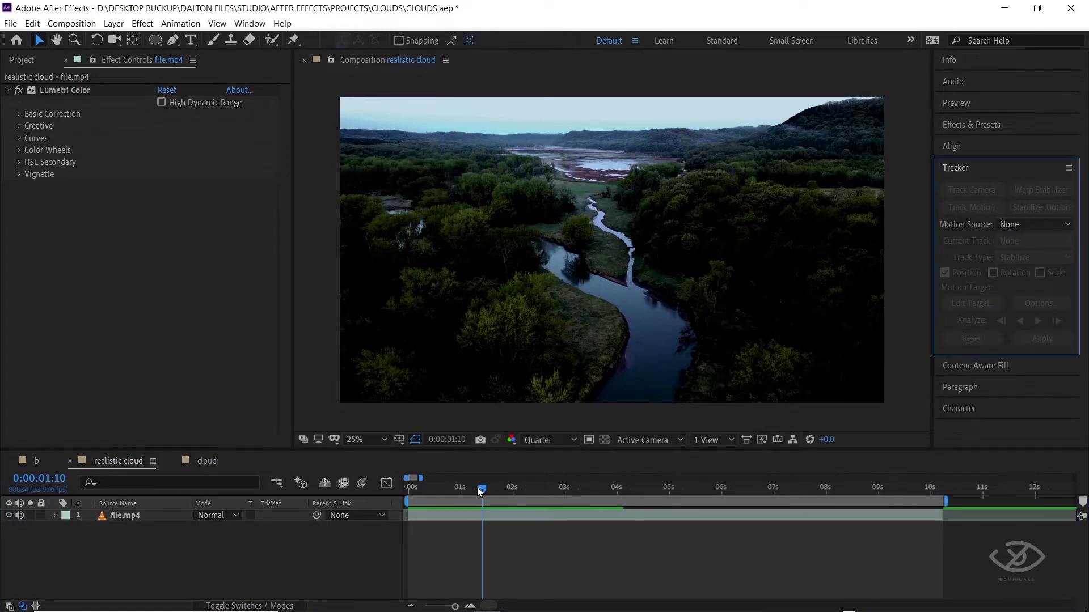
{"action": "left_click_drag", "start_coordinate": [480, 487], "coordinate": [390, 484]}
{"action": "left_click", "coordinate": [460, 515]}
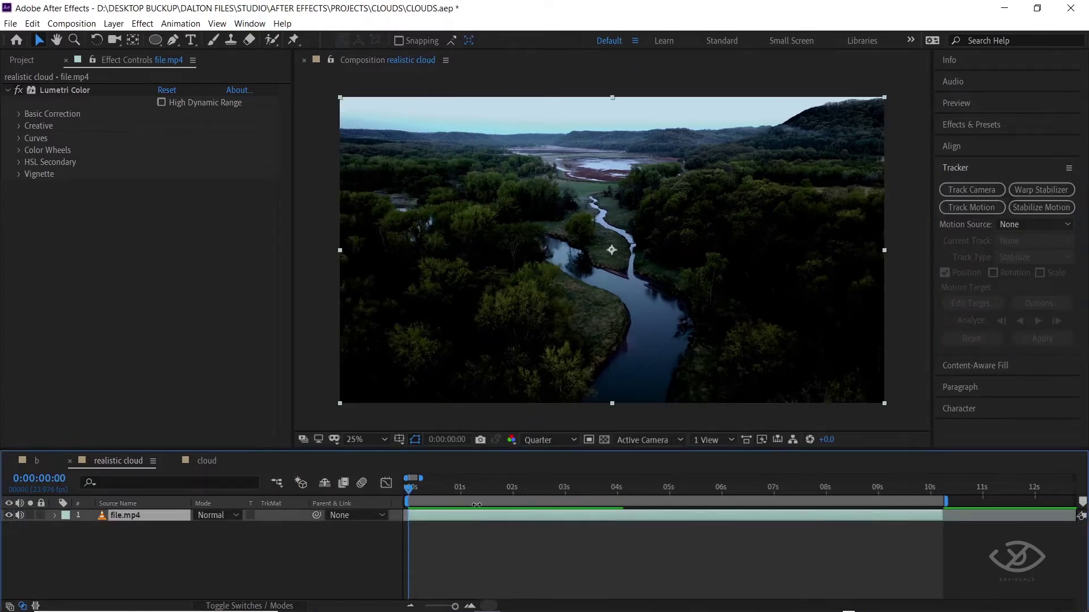
{"action": "left_click", "coordinate": [987, 189]}
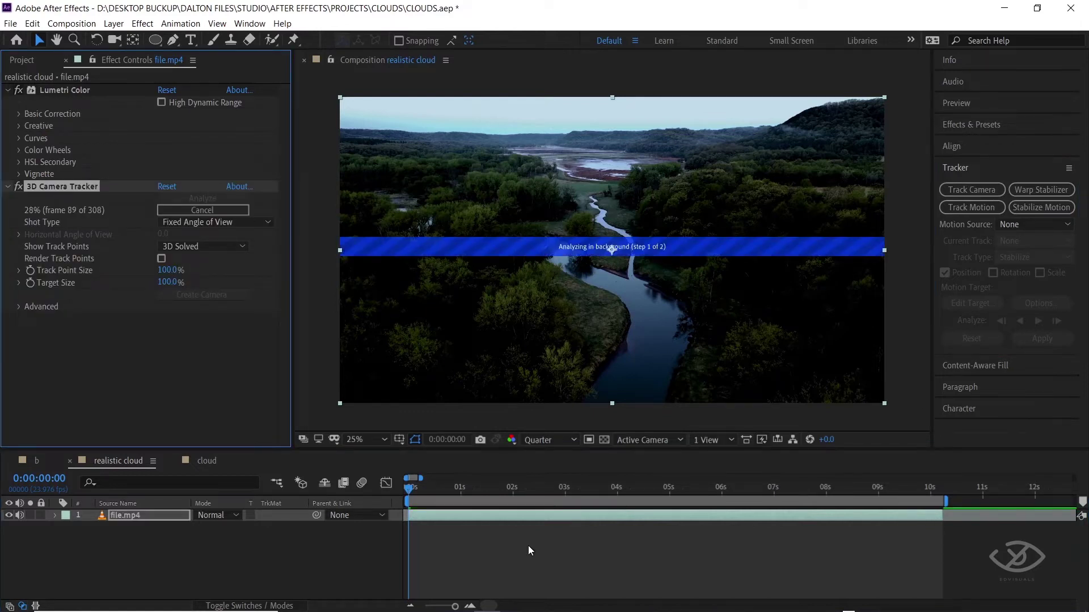
{"action": "left_click", "coordinate": [568, 556]}
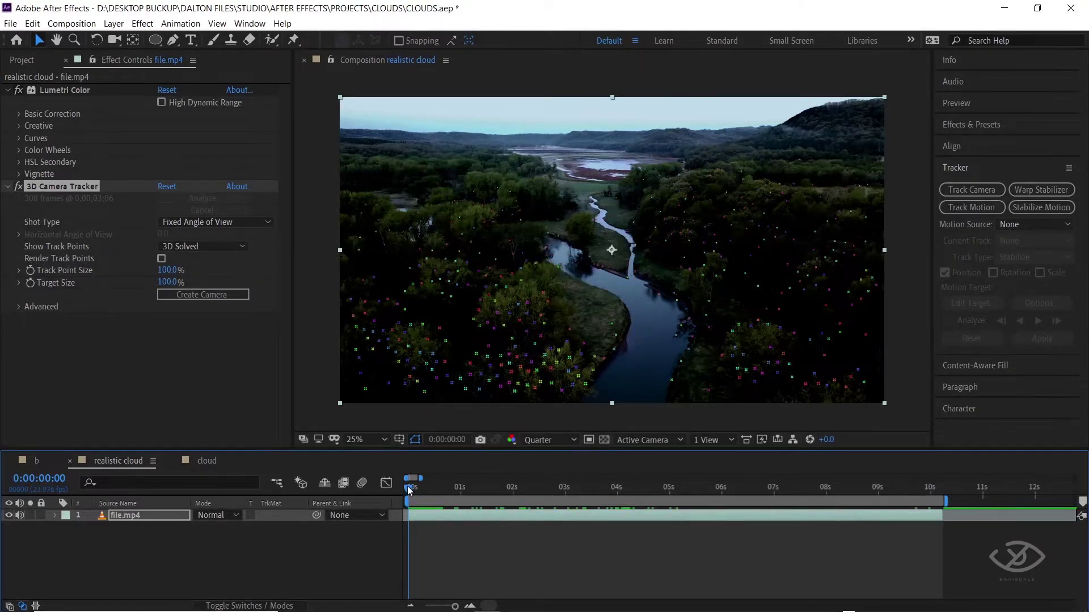
{"action": "mouse_move", "coordinate": [410, 490]}
{"action": "left_mouse_down"}
{"action": "mouse_move", "coordinate": [499, 491]}
{"action": "mouse_move", "coordinate": [398, 492]}
{"action": "left_mouse_up"}
Create a tracked solid and camera from track points on the trees left of the river.
{"action": "left_click_drag", "start_coordinate": [506, 259], "coordinate": [486, 253]}
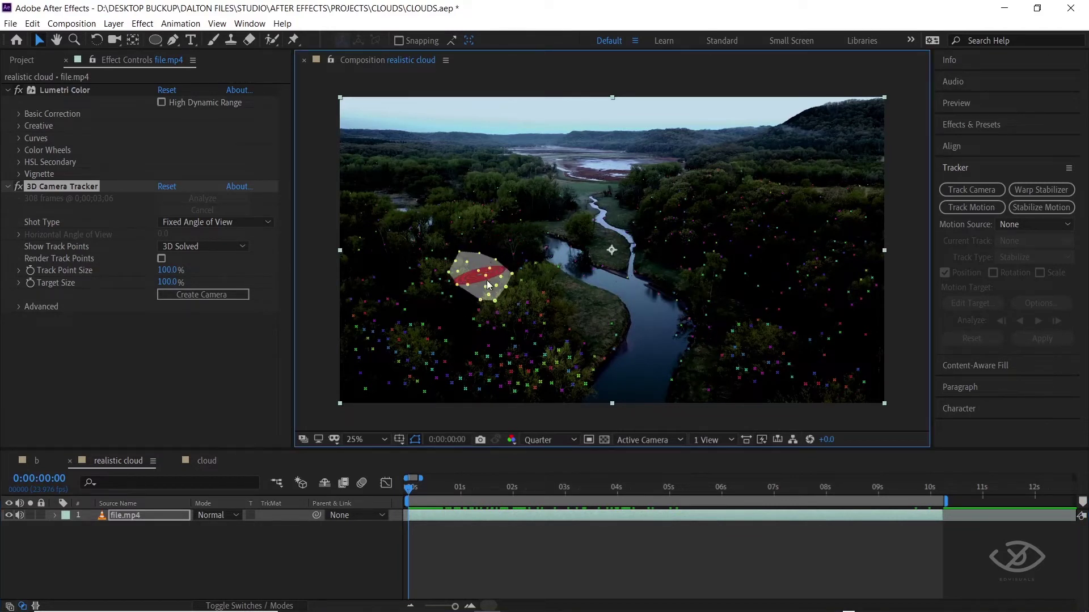
{"action": "right_click", "coordinate": [495, 265]}
{"action": "left_click", "coordinate": [509, 286]}
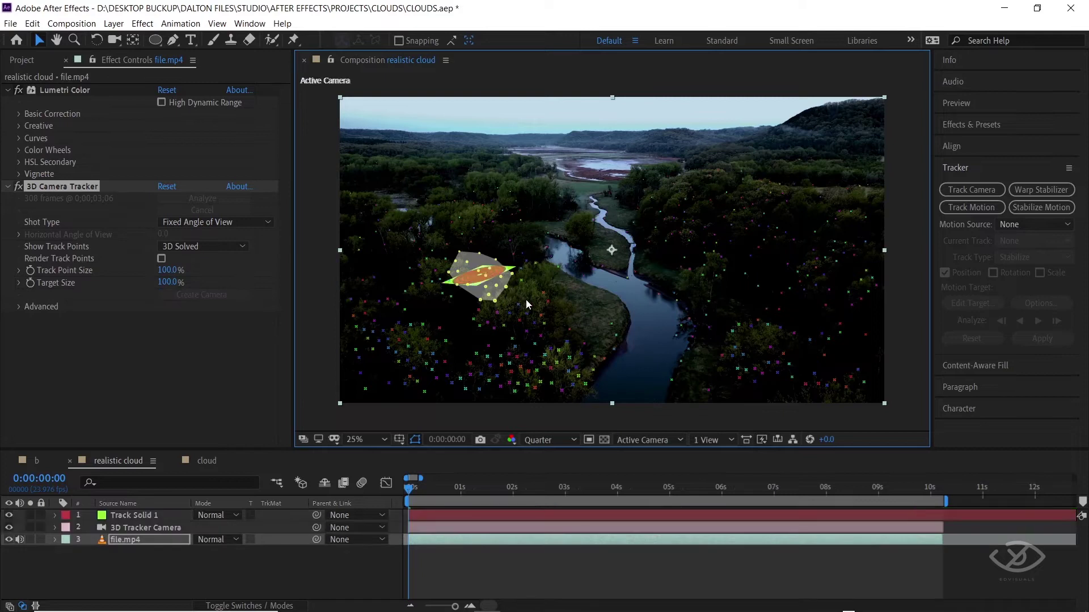
{"action": "key", "text": "space"}
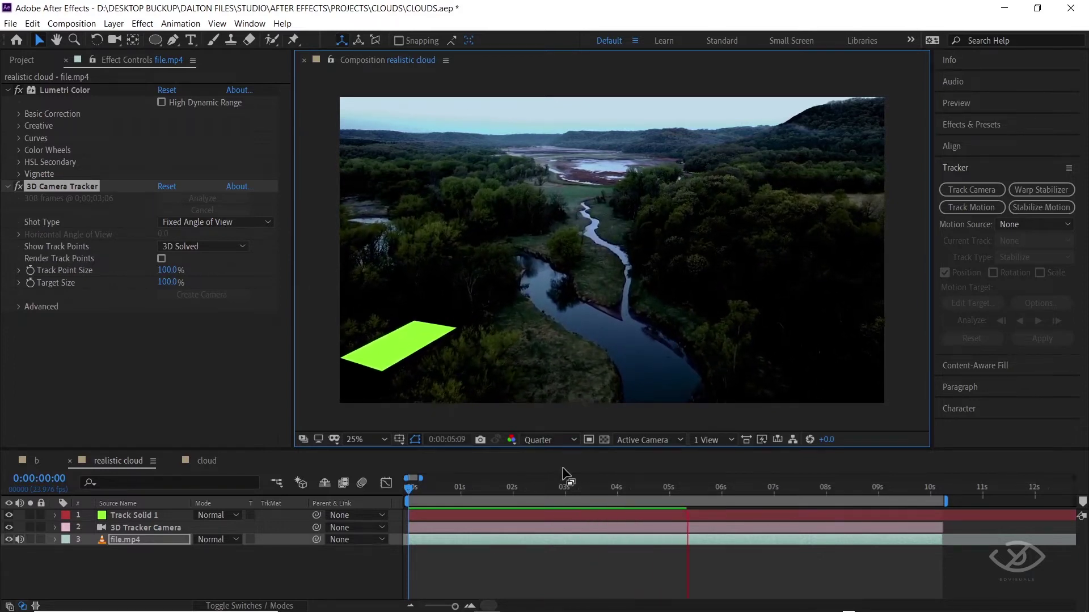
{"action": "left_click", "coordinate": [413, 491]}
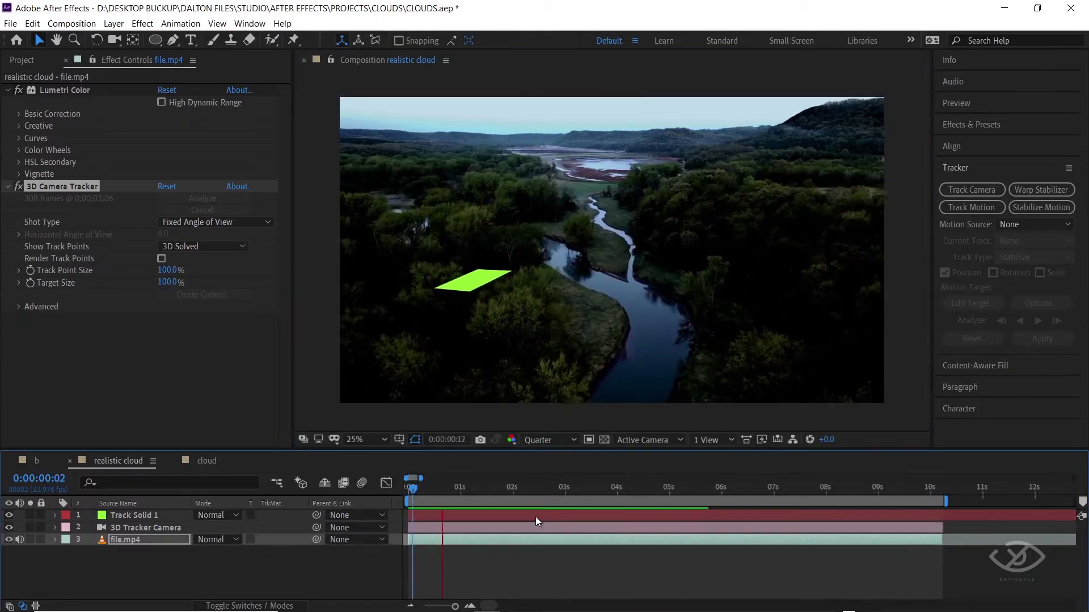
{"action": "key", "text": "space"}
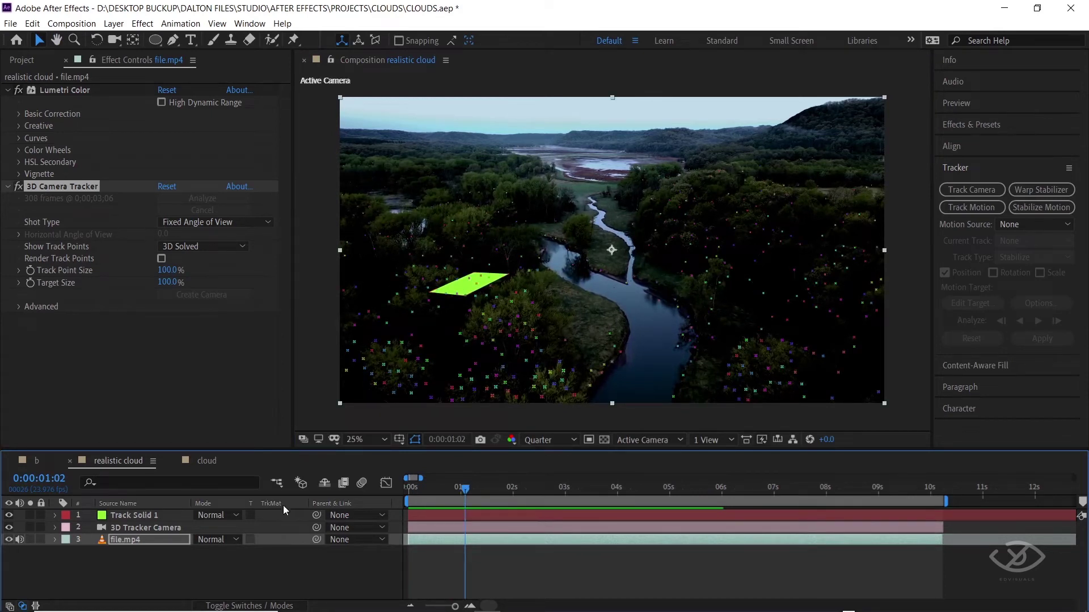
{"action": "left_click", "coordinate": [206, 461]}
Copy the cloud layer into the realistic cloud composition and make it 3D.
{"action": "left_click", "coordinate": [458, 528]}
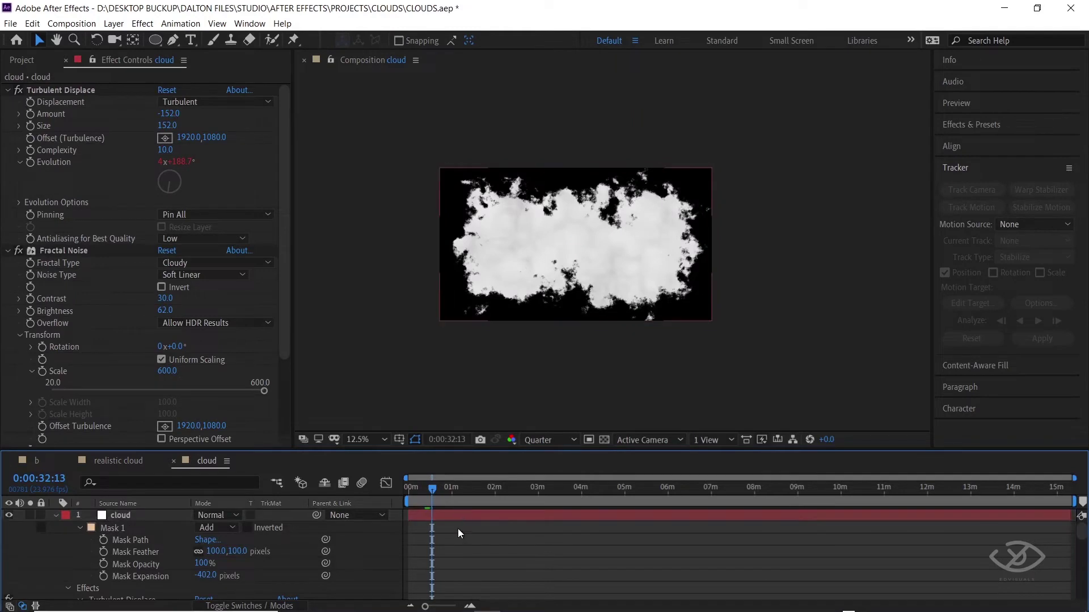
{"action": "left_click", "coordinate": [448, 514]}
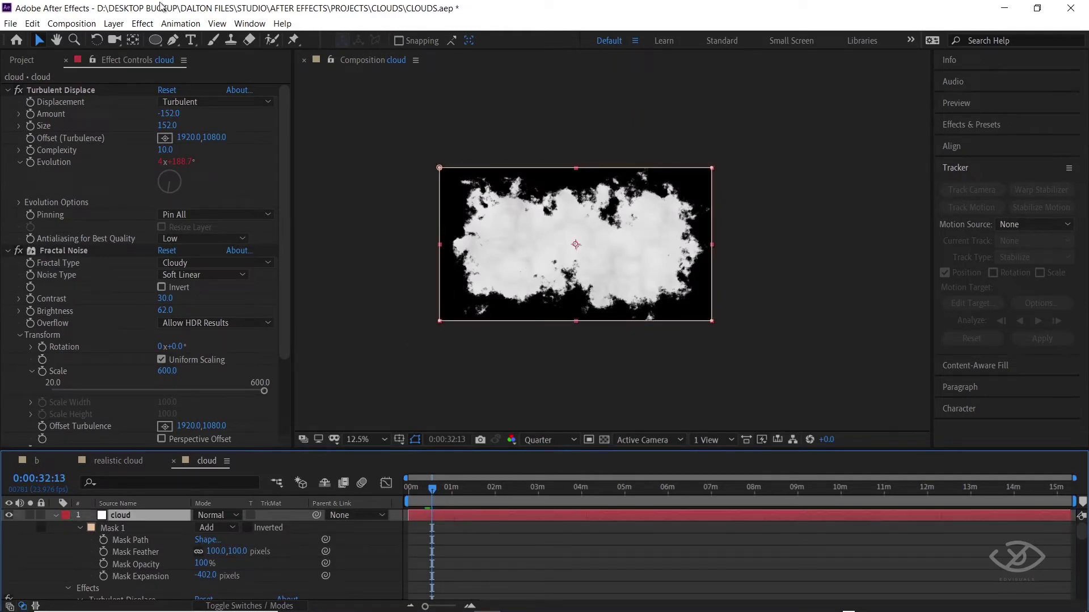
{"action": "left_click", "coordinate": [32, 23]}
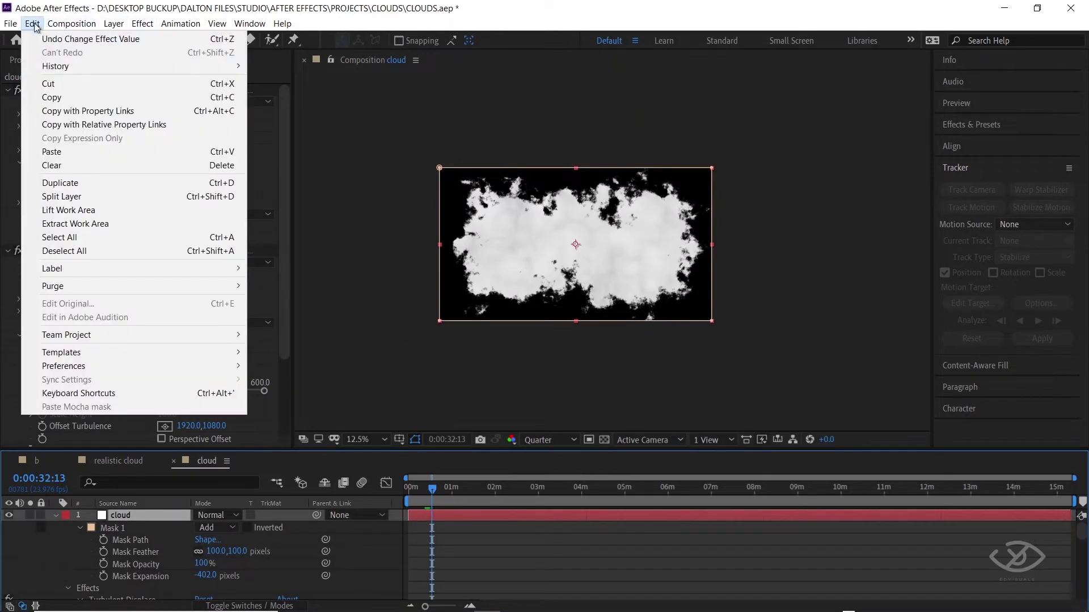
{"action": "left_click", "coordinate": [64, 97]}
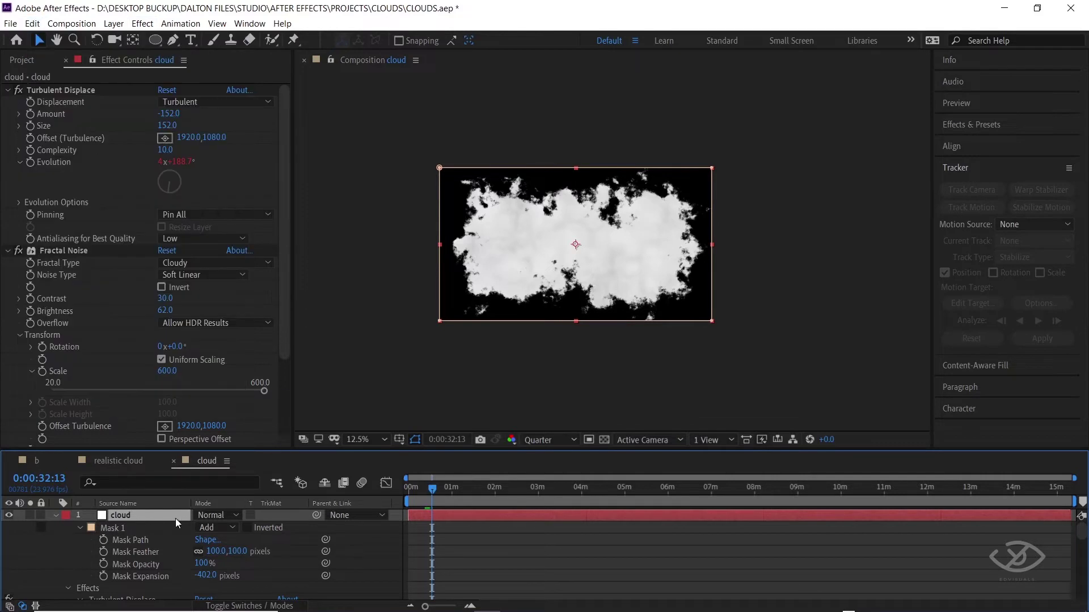
{"action": "left_click", "coordinate": [125, 463]}
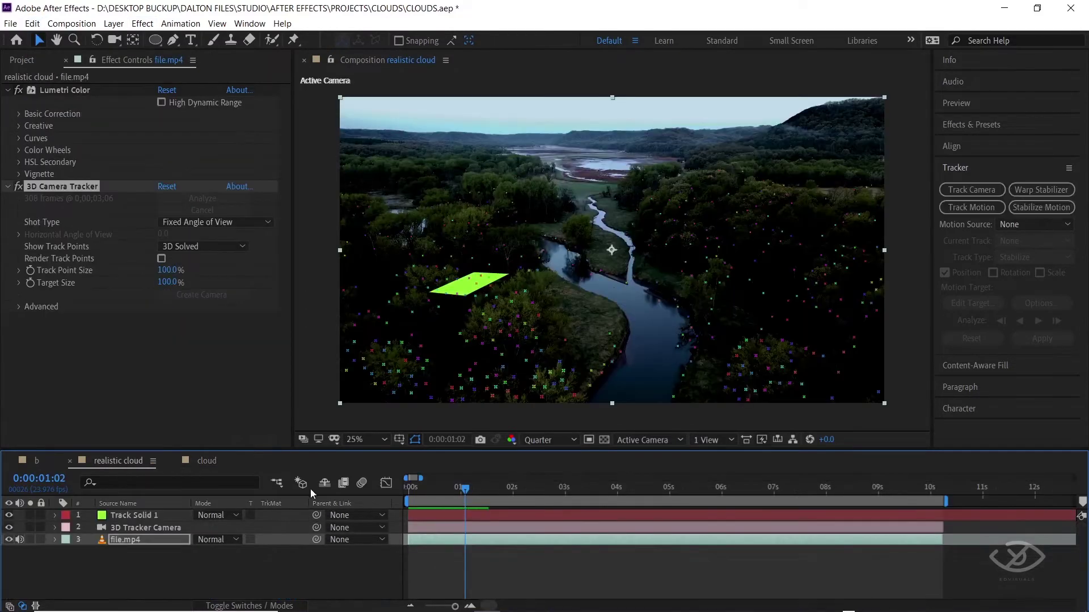
{"action": "left_click", "coordinate": [425, 560]}
{"action": "key", "text": "ctrl+v"}
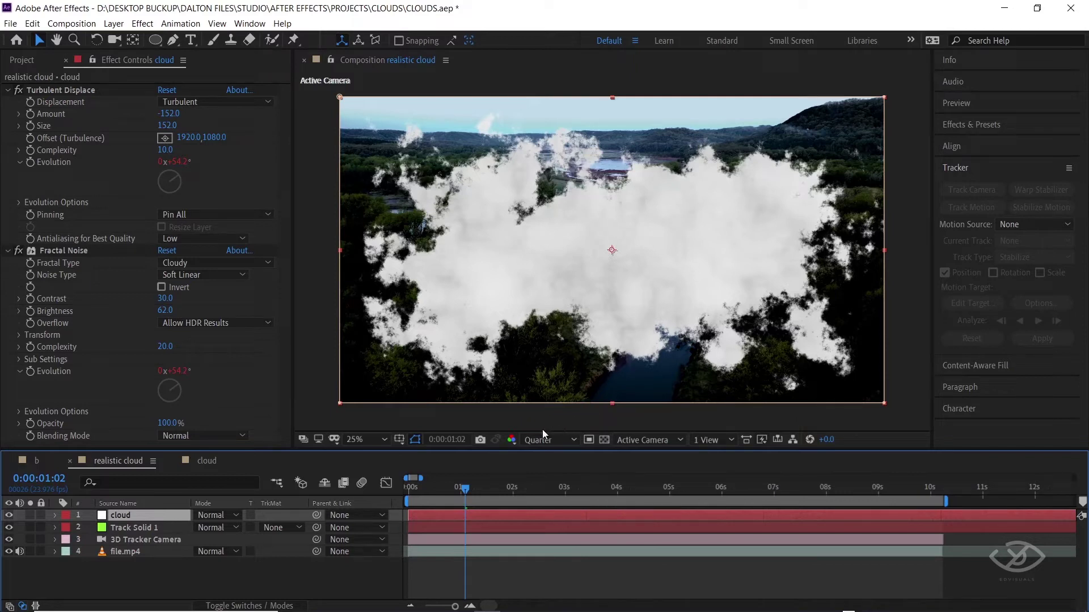
{"action": "key", "text": "F4"}
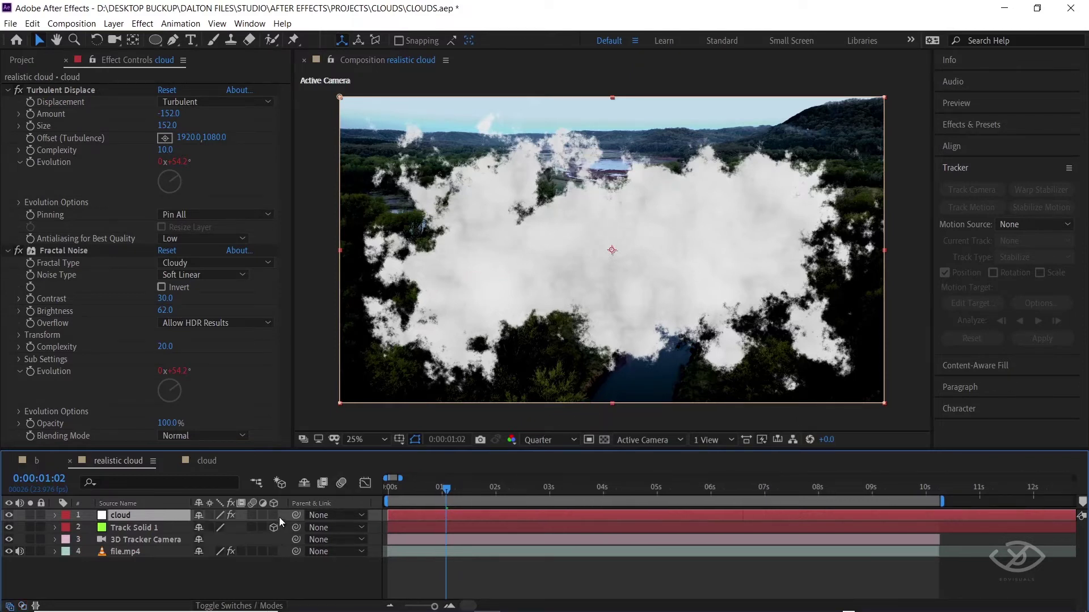
{"action": "left_click", "coordinate": [275, 515]}
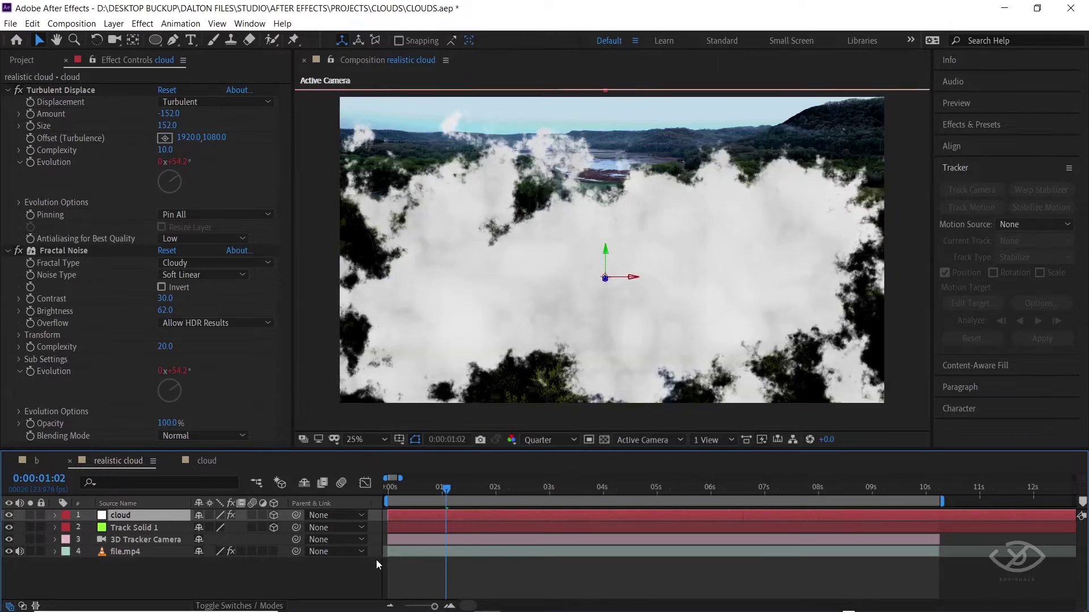
Copy Track Solid 1's Position and paste it onto the cloud layer's Position.
{"action": "left_click", "coordinate": [136, 529]}
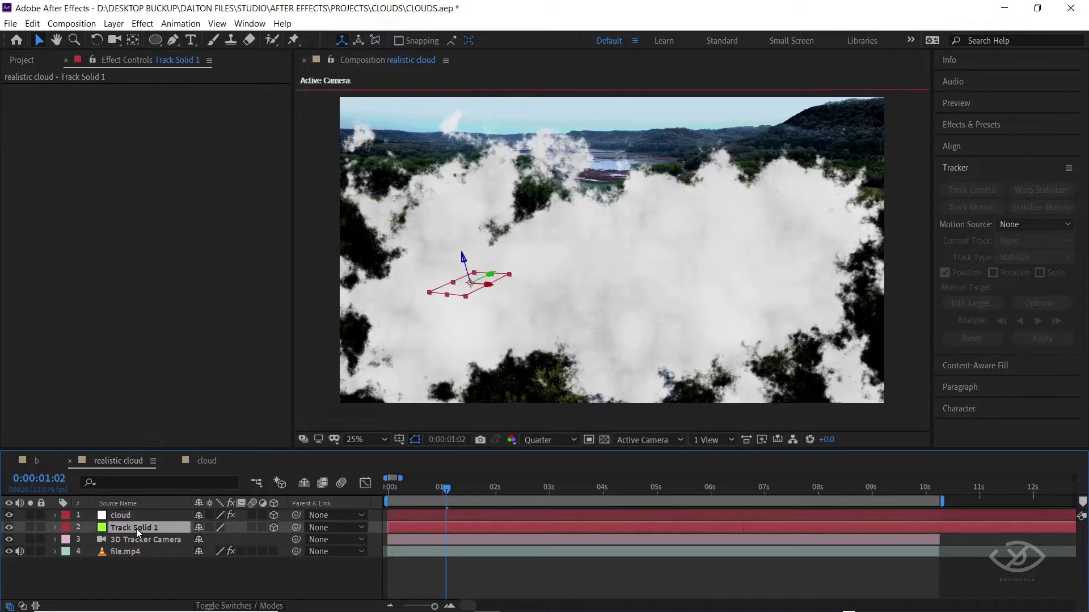
{"action": "key", "text": "p"}
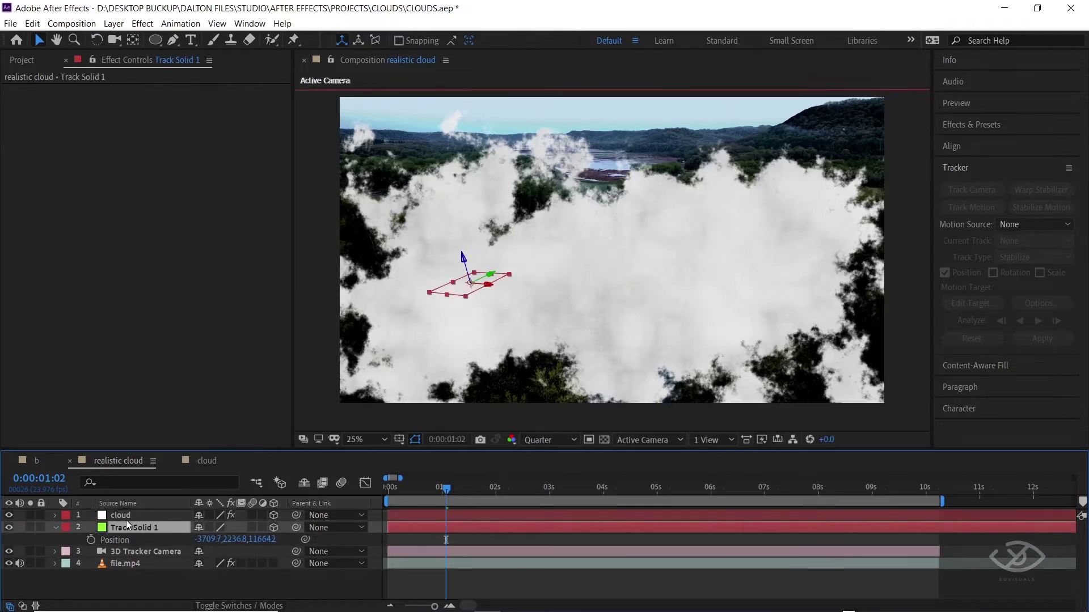
{"action": "left_click", "coordinate": [126, 518]}
{"action": "key", "text": "p"}
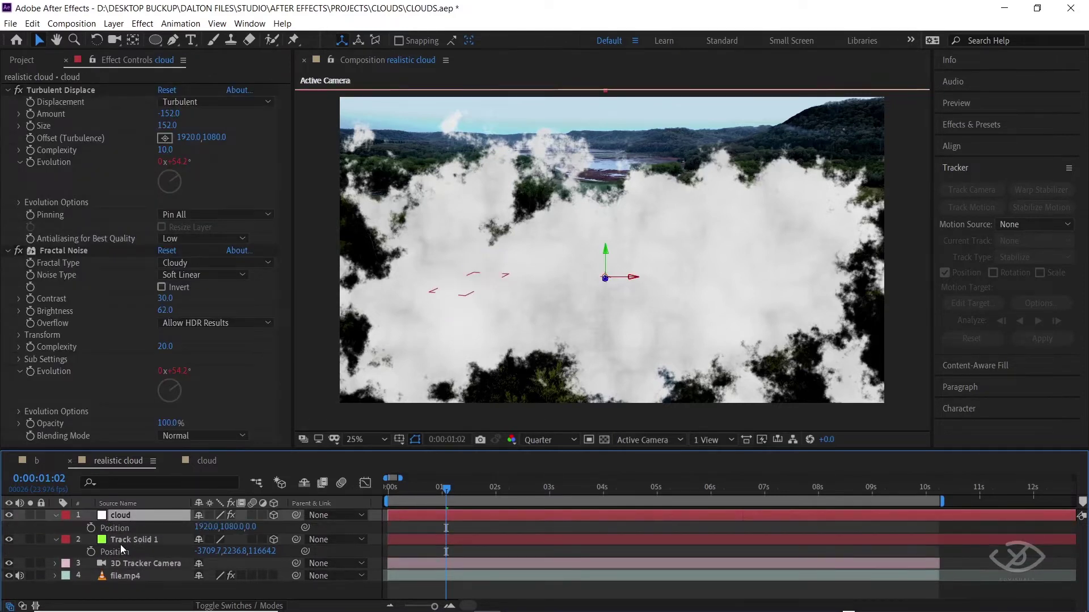
{"action": "left_click", "coordinate": [115, 550]}
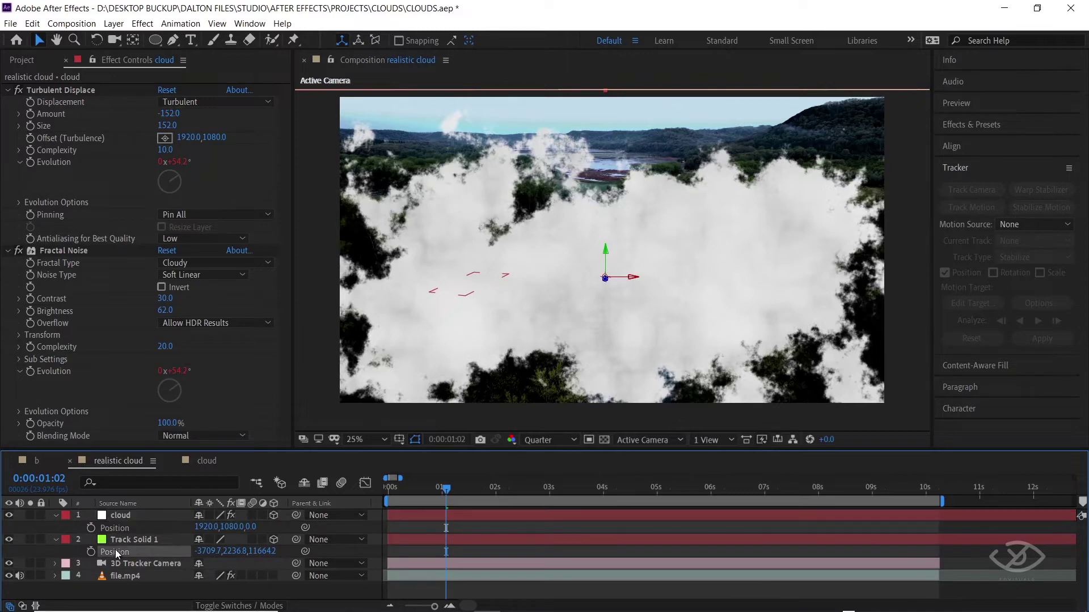
{"action": "left_click", "coordinate": [32, 24]}
{"action": "left_click", "coordinate": [66, 98]}
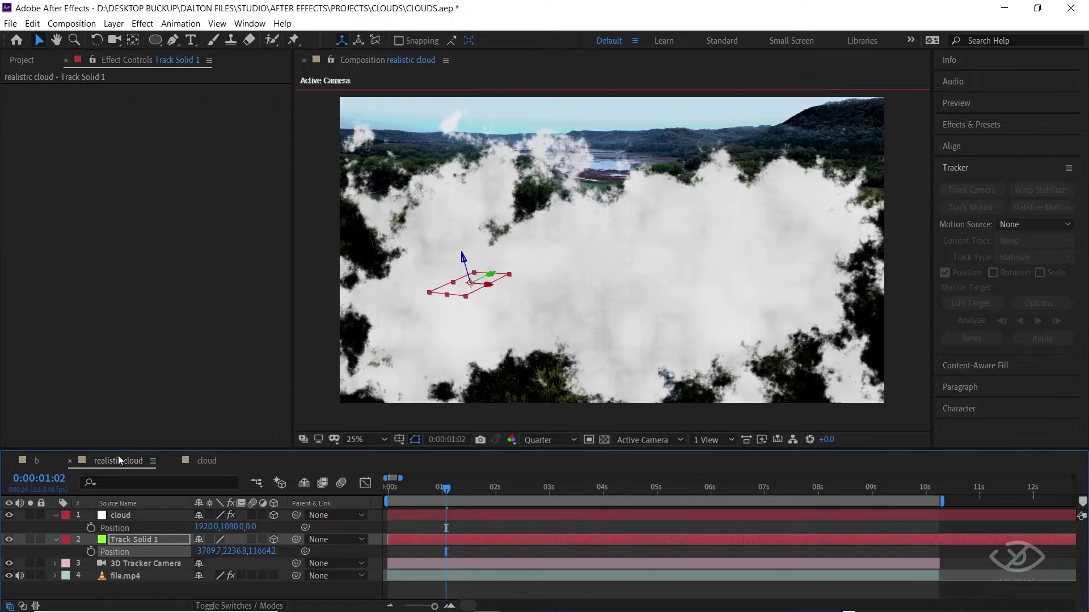
{"action": "left_click", "coordinate": [118, 530]}
{"action": "left_click", "coordinate": [32, 24]}
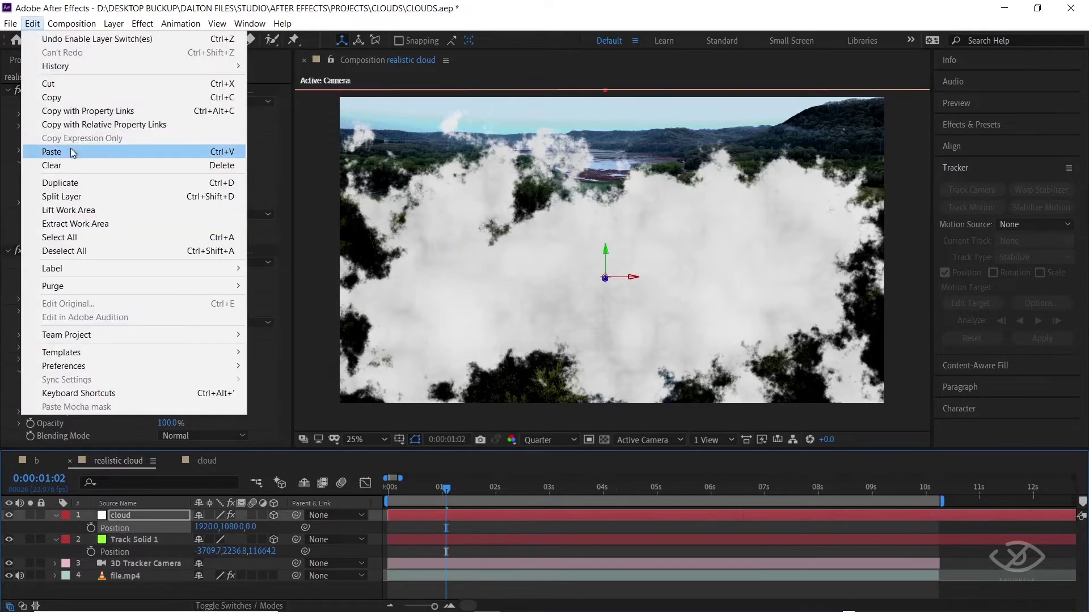
{"action": "left_click", "coordinate": [68, 153]}
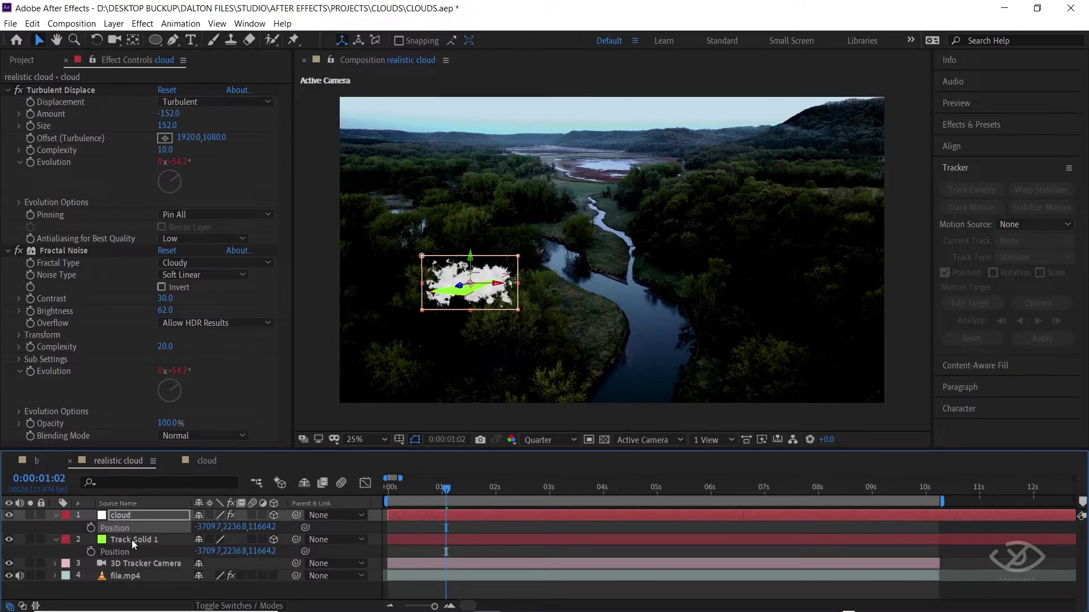
Hide Track Solid 1 and lift the cloud upward into the sky above the hills.
{"action": "left_click", "coordinate": [10, 539]}
{"action": "key", "text": "space"}
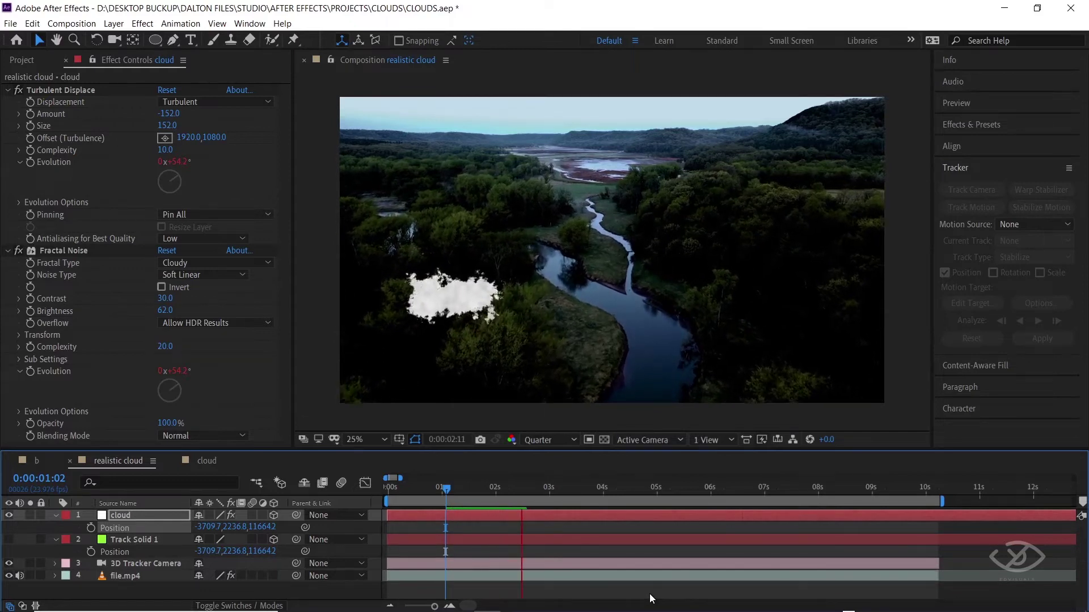
{"action": "left_click", "coordinate": [633, 490]}
{"action": "left_click_drag", "start_coordinate": [633, 490], "coordinate": [376, 489]}
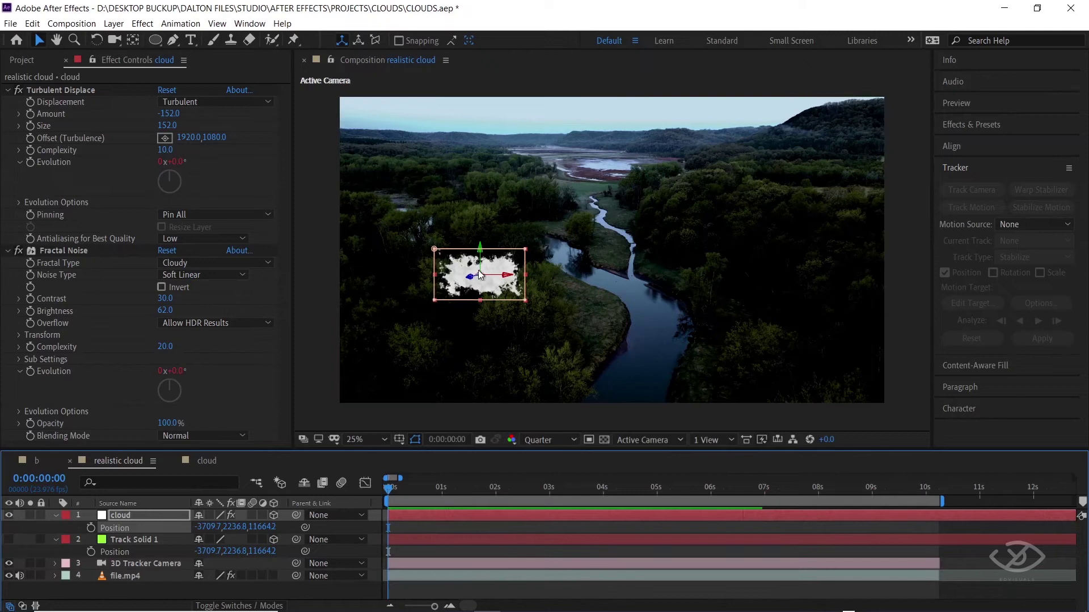
{"action": "left_click_drag", "start_coordinate": [480, 252], "coordinate": [495, 5]}
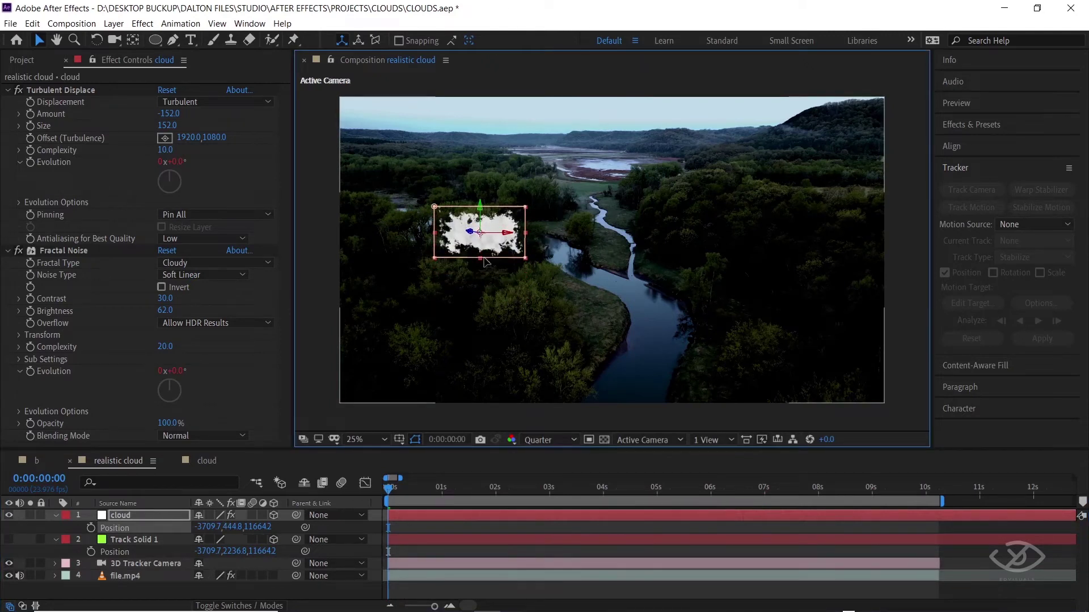
{"action": "left_click_drag", "start_coordinate": [480, 211], "coordinate": [474, 13]}
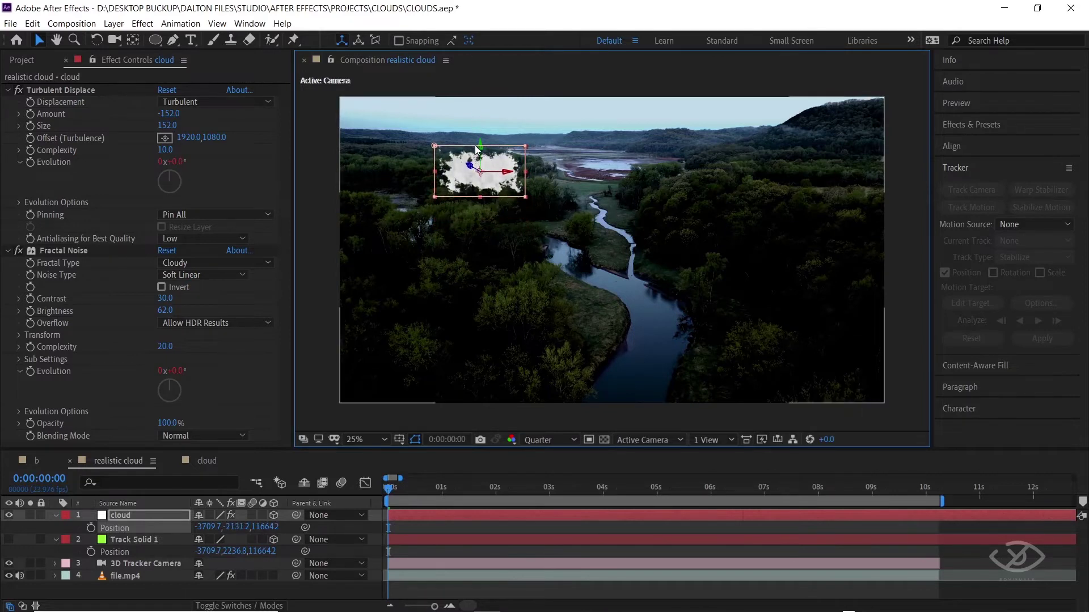
{"action": "left_click_drag", "start_coordinate": [480, 126], "coordinate": [475, 57]}
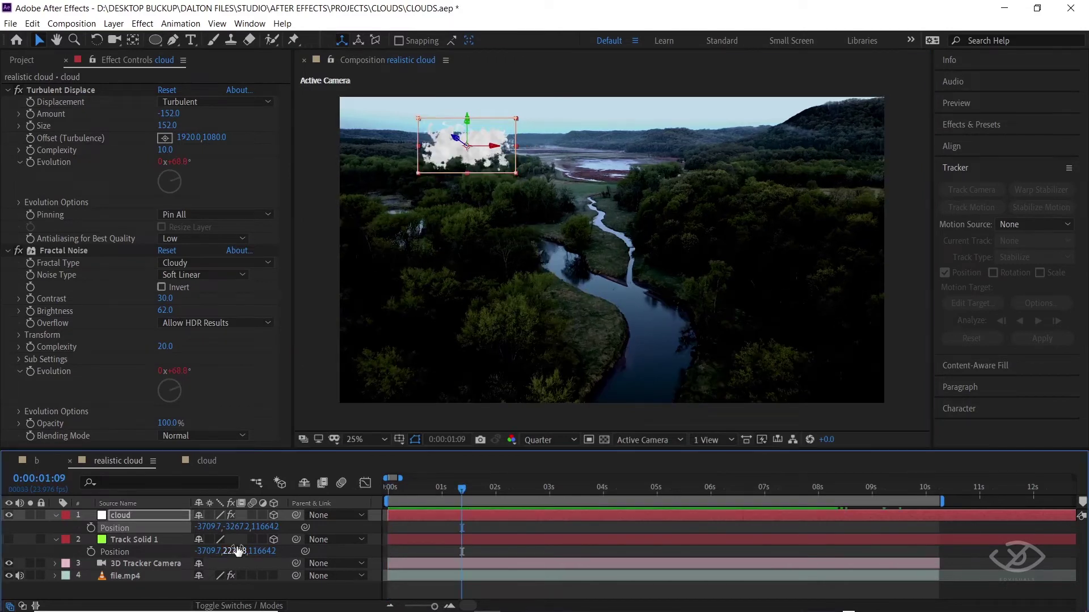
Scale the cloud up to about 167% and preview it in motion.
{"action": "key", "text": "shift+s"}
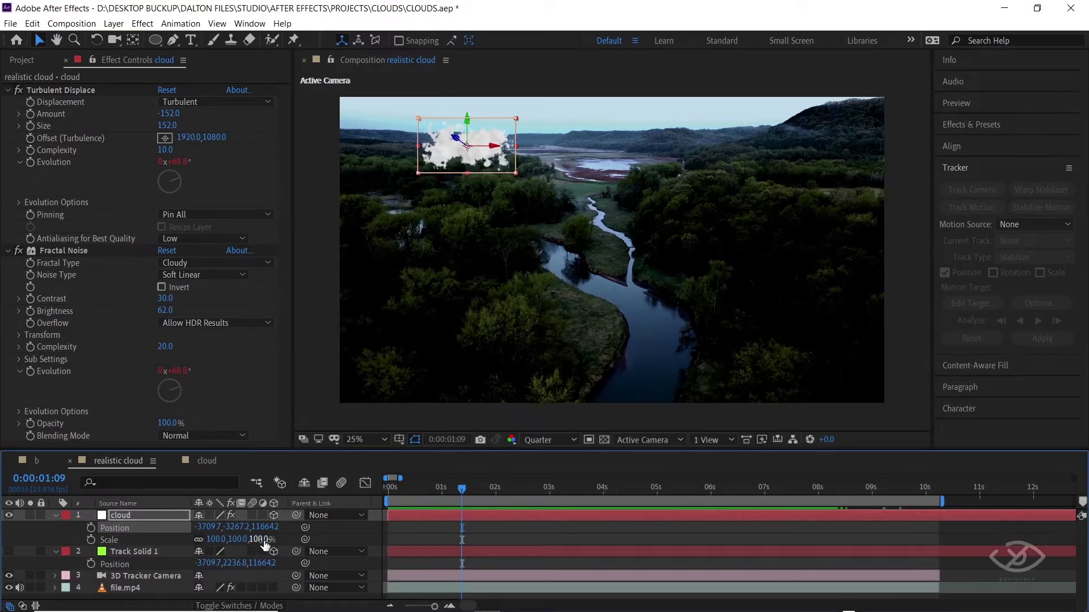
{"action": "left_click_drag", "start_coordinate": [264, 545], "coordinate": [497, 563]}
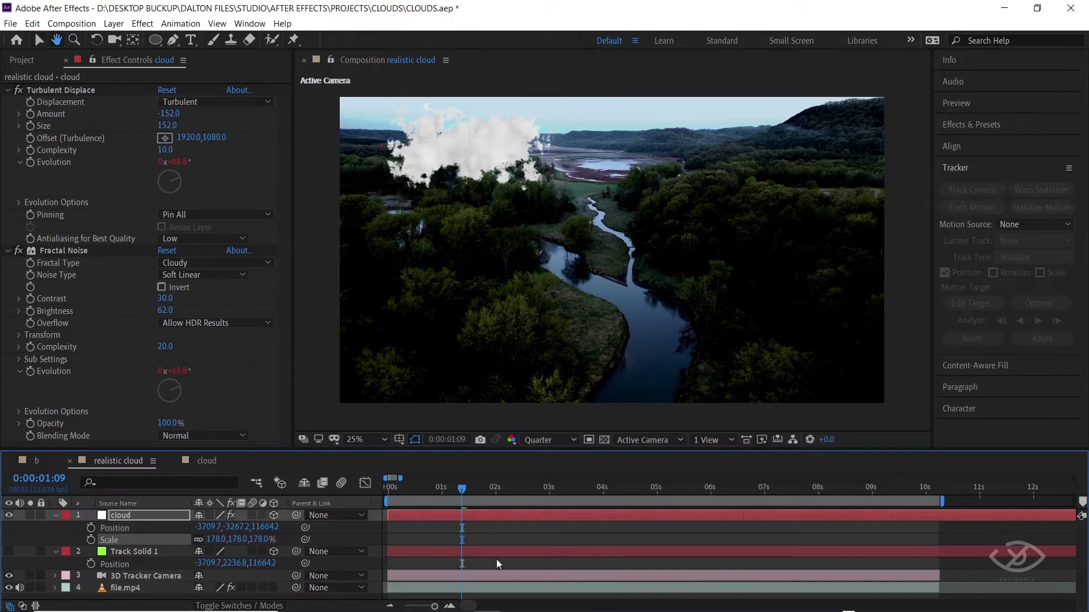
{"action": "key", "text": "space"}
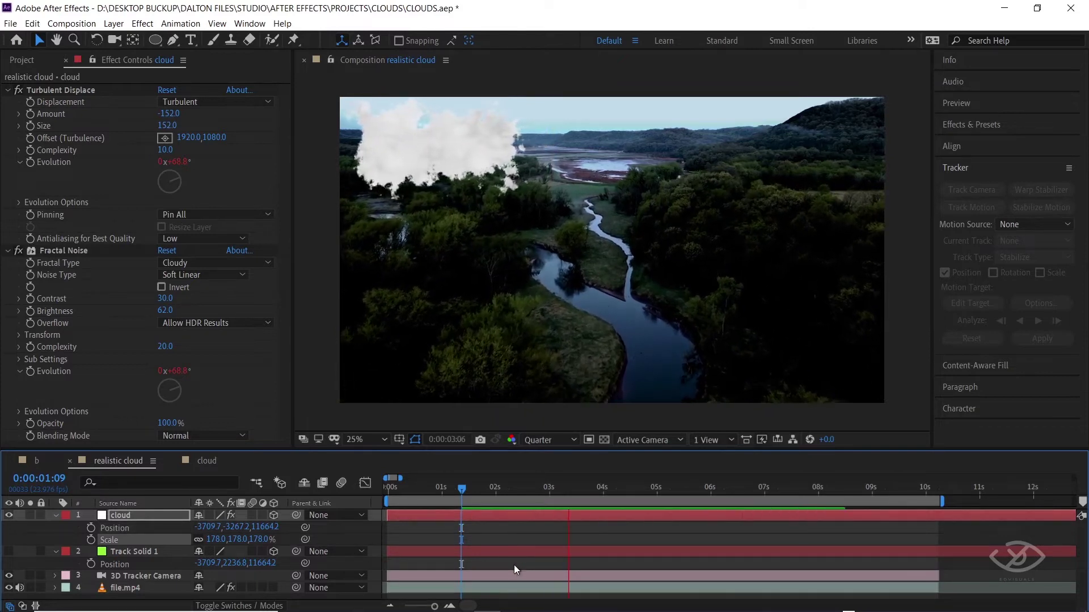
{"action": "left_click", "coordinate": [527, 552]}
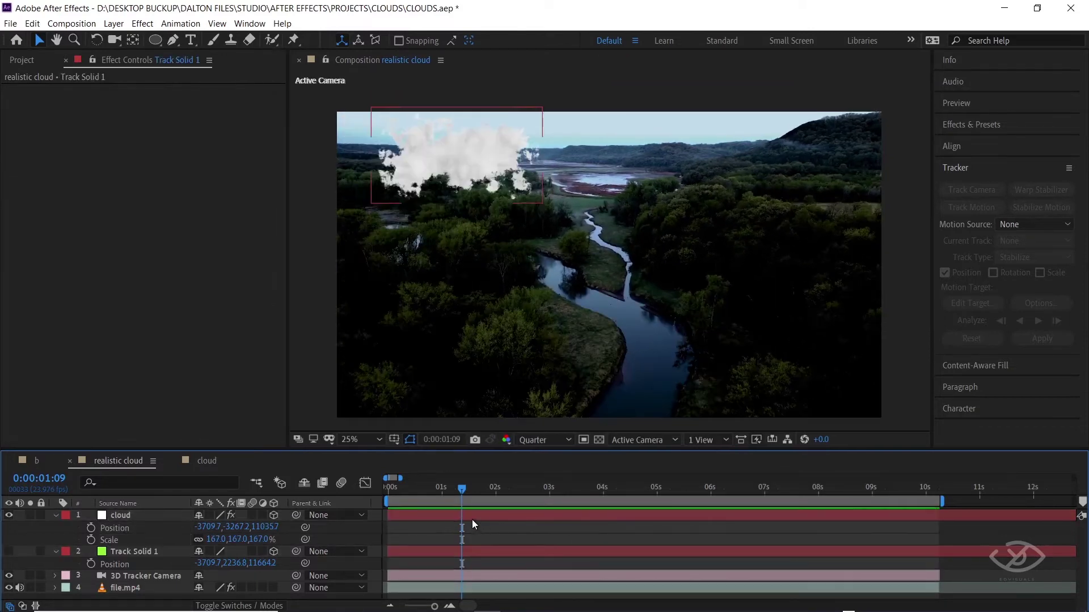
{"action": "left_click", "coordinate": [472, 517]}
Duplicate the cloud layer and rename the copy 'cloud2'.
{"action": "left_click", "coordinate": [32, 24]}
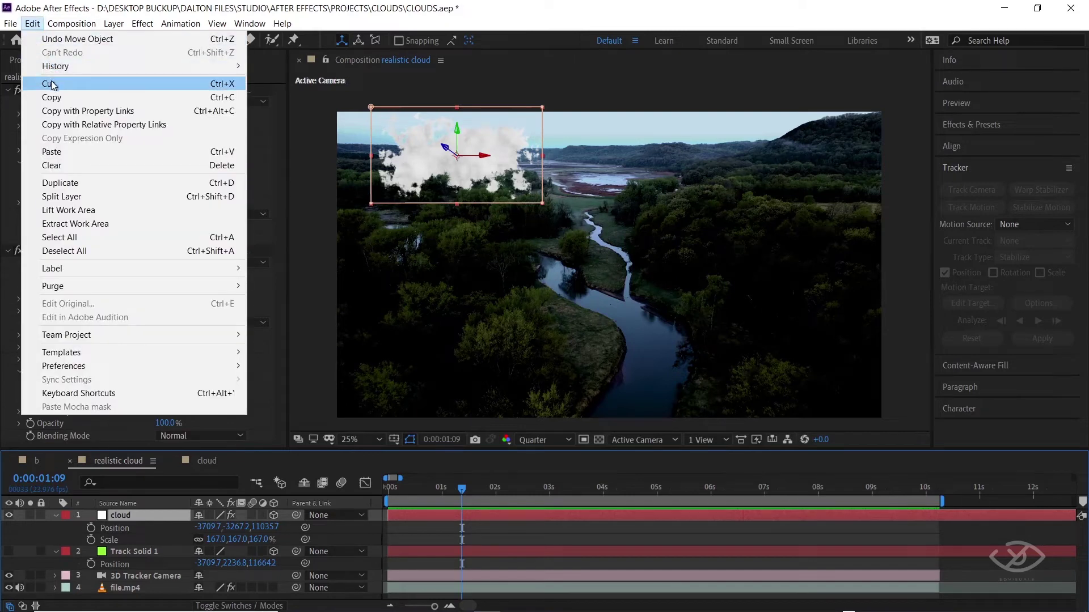
{"action": "left_click", "coordinate": [94, 185]}
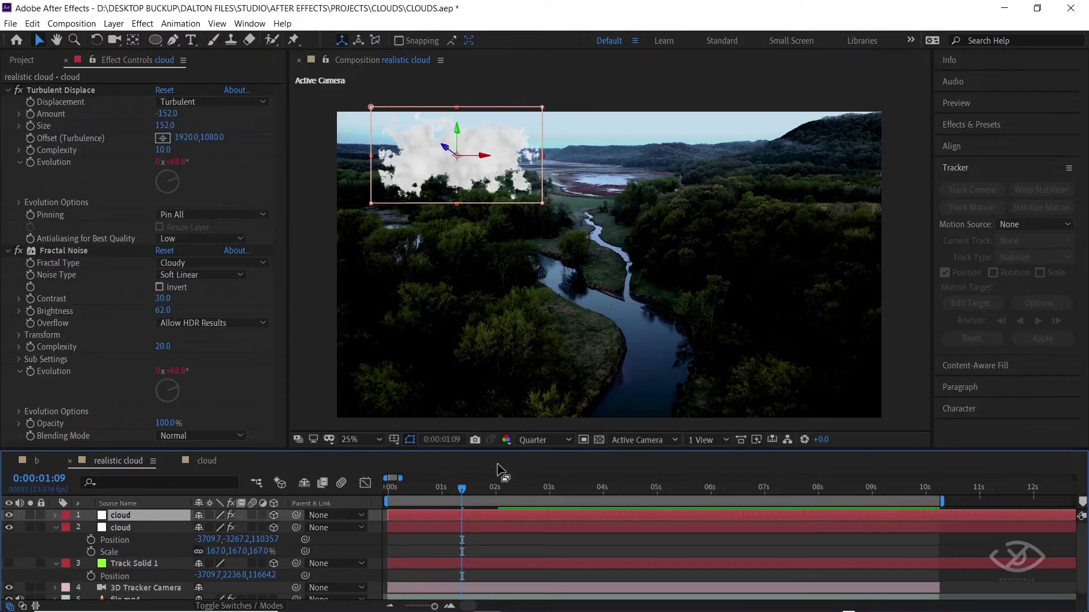
{"action": "right_click", "coordinate": [136, 516]}
{"action": "left_click", "coordinate": [141, 506]}
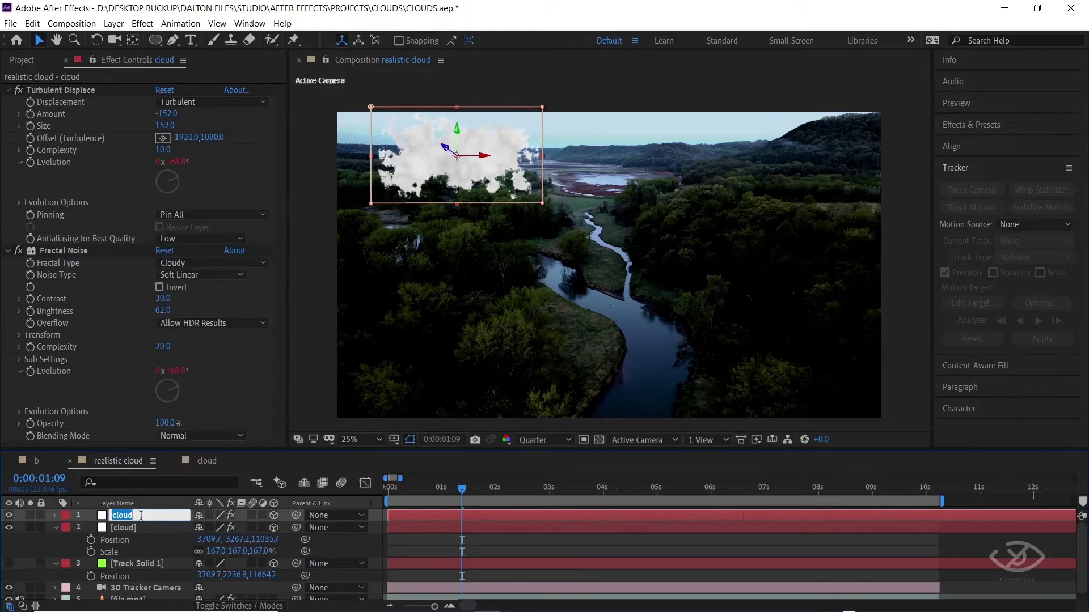
{"action": "left_click", "coordinate": [141, 516]}
{"action": "type", "text": "2"}
{"action": "left_click", "coordinate": [427, 563]}
Move cloud2 right over the hills, adjusting its depth and height using a Left side view.
{"action": "left_click", "coordinate": [438, 515]}
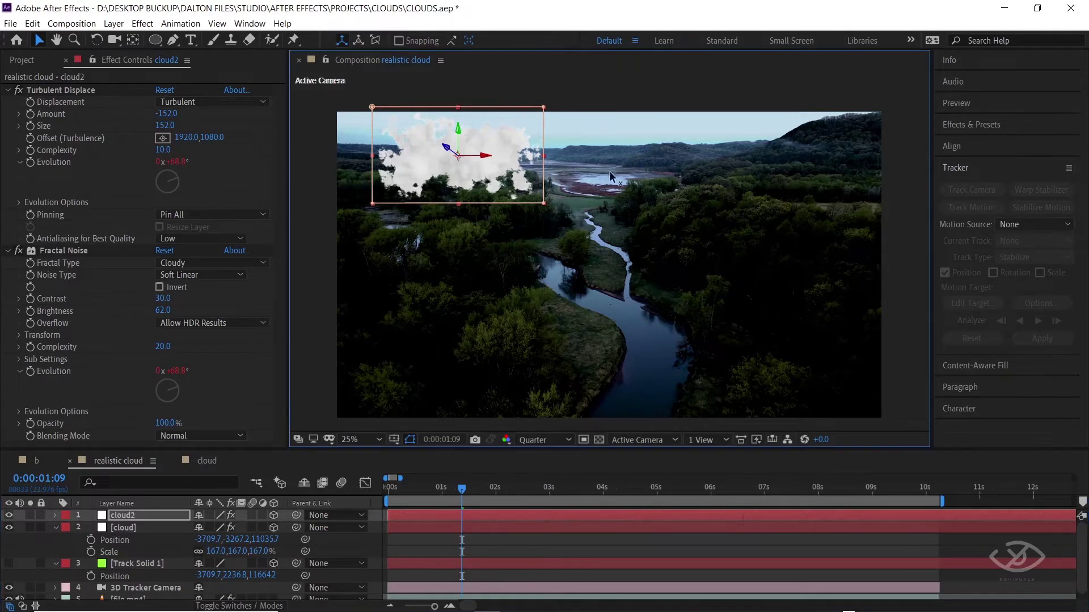
{"action": "left_click_drag", "start_coordinate": [486, 159], "coordinate": [687, 156]}
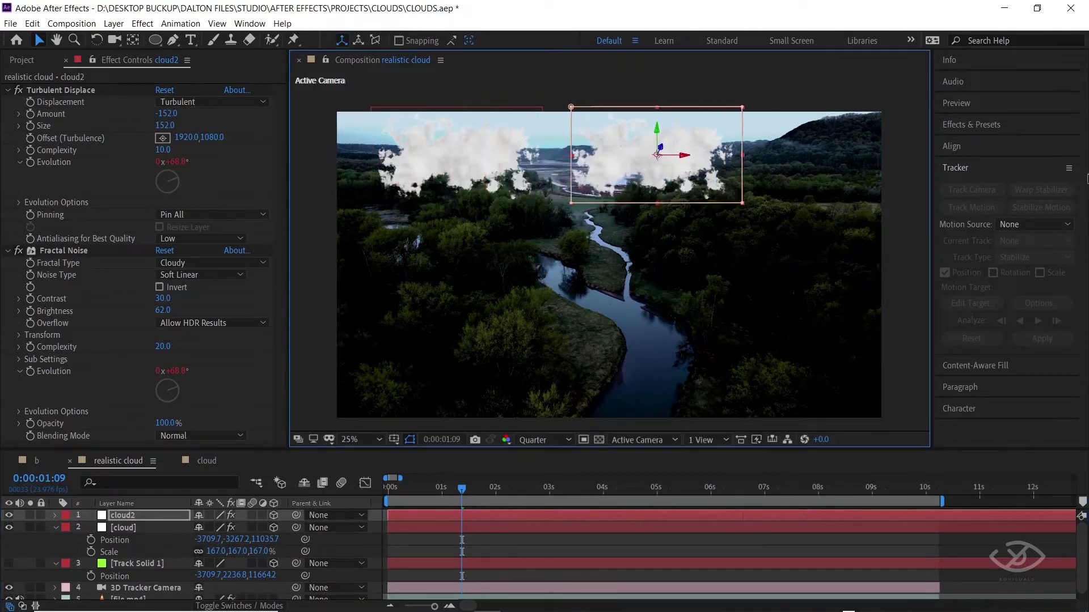
{"action": "left_click", "coordinate": [724, 440]}
{"action": "left_click", "coordinate": [720, 466]}
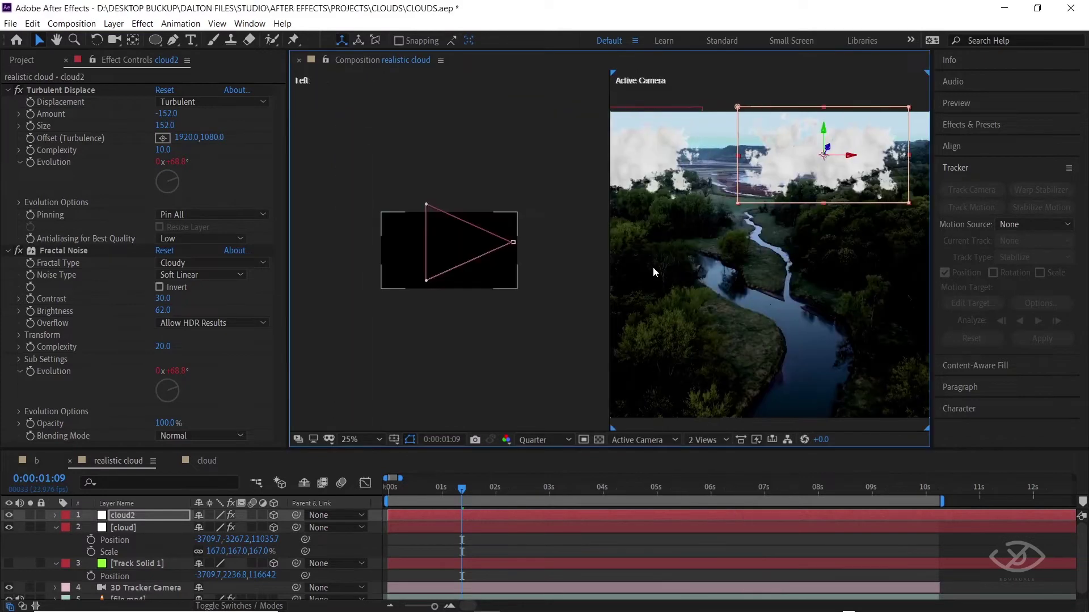
{"action": "left_click", "coordinate": [532, 364]}
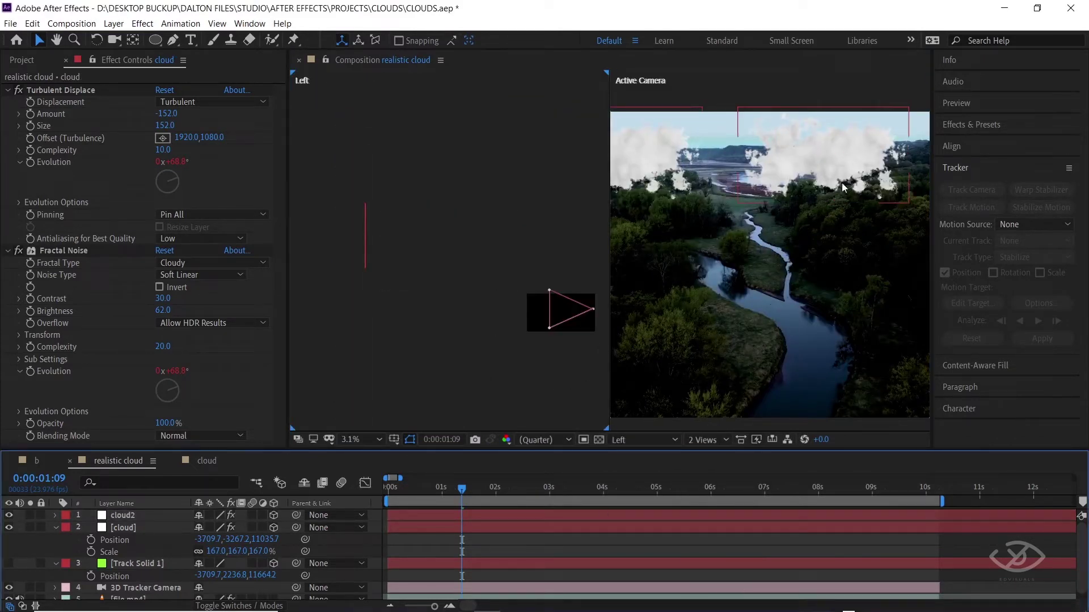
{"action": "left_click", "coordinate": [588, 520]}
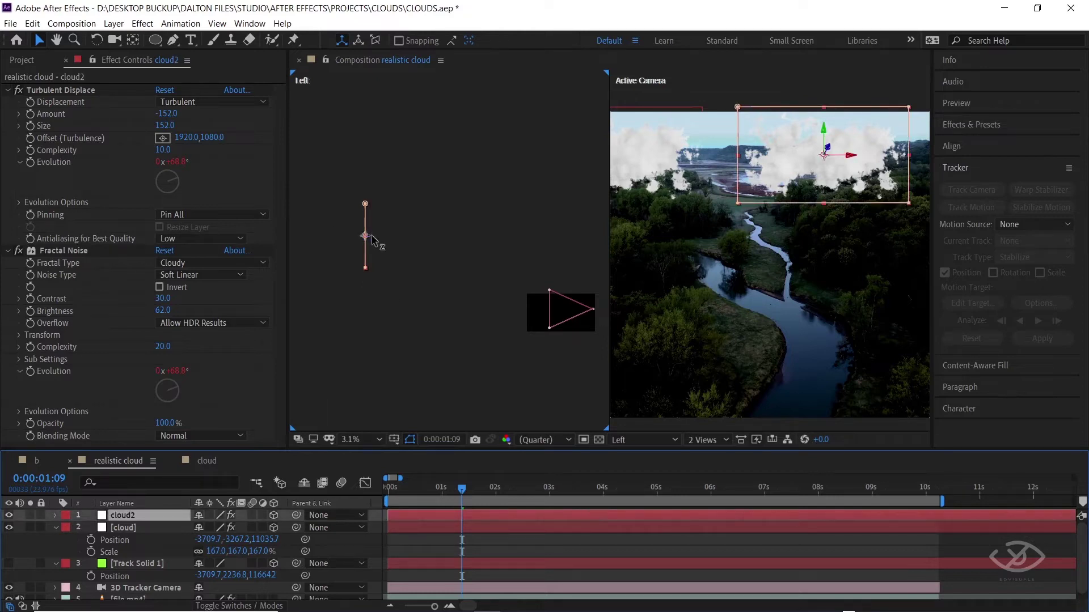
{"action": "left_click_drag", "start_coordinate": [372, 241], "coordinate": [481, 255]}
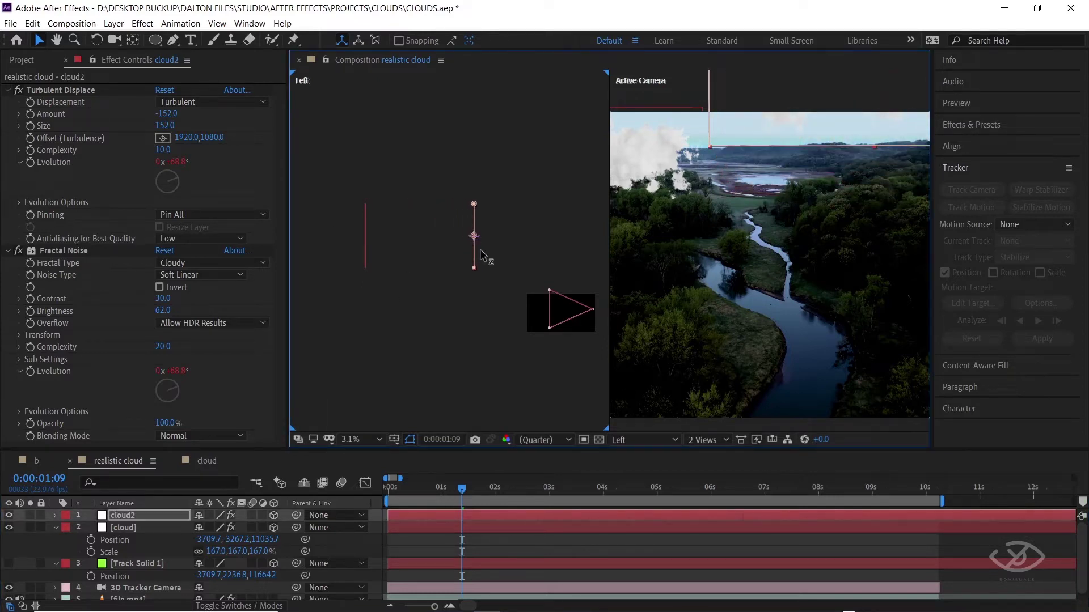
{"action": "left_click", "coordinate": [822, 266]}
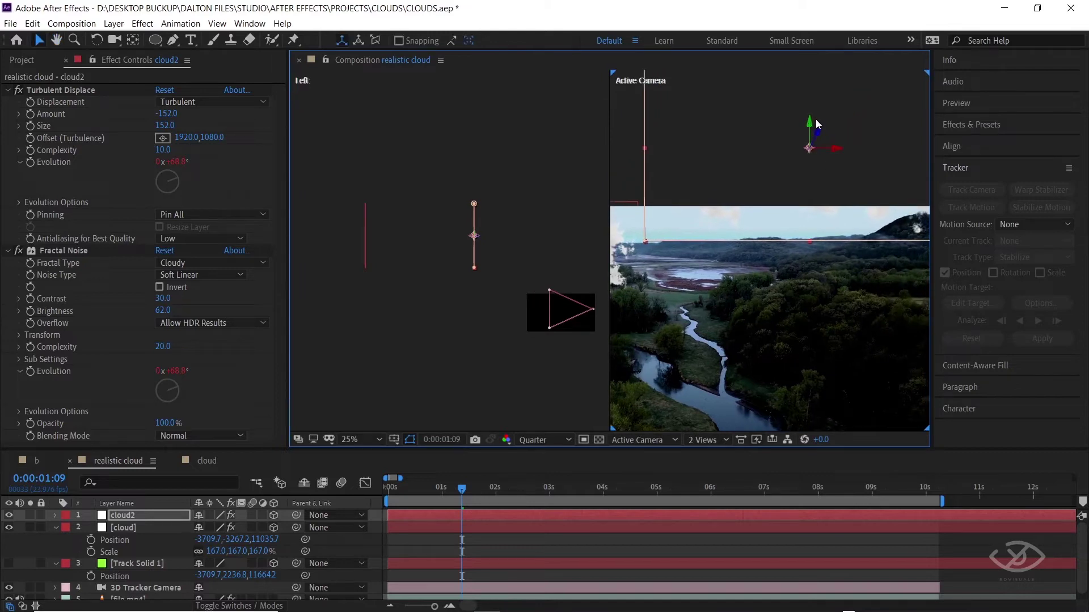
{"action": "left_click_drag", "start_coordinate": [812, 126], "coordinate": [817, 335]}
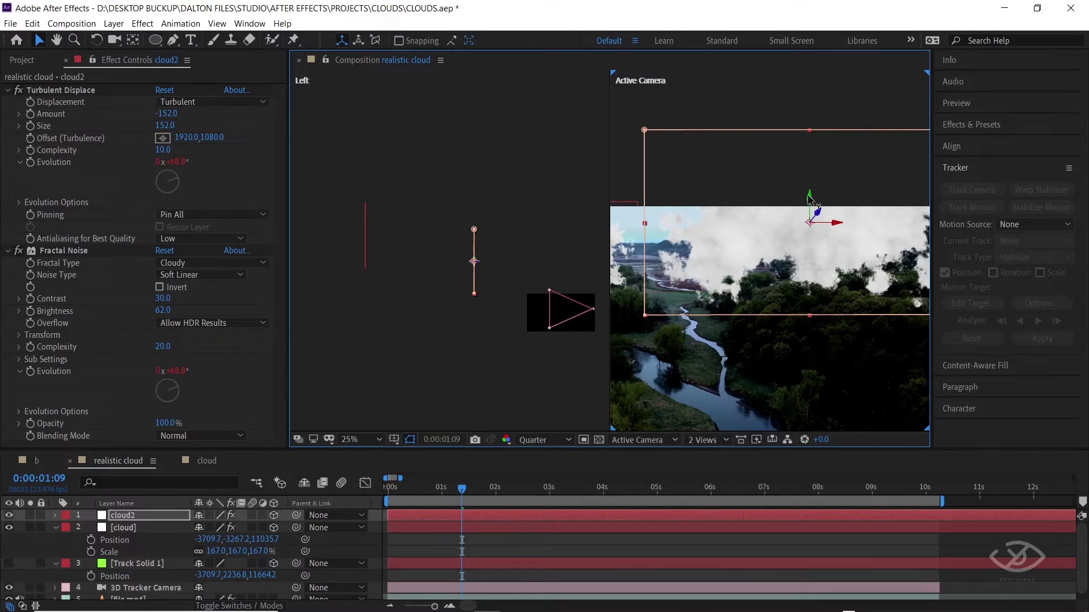
{"action": "left_click_drag", "start_coordinate": [808, 196], "coordinate": [808, 205]}
Preview the two clouds in motion and return to a single camera view.
{"action": "key", "text": "space"}
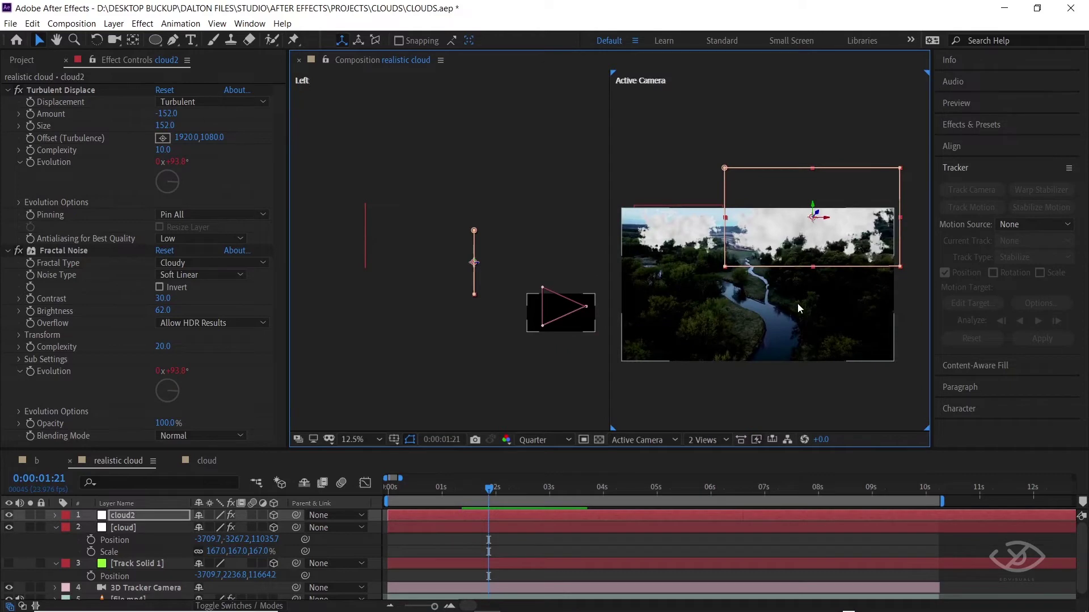
{"action": "key", "text": "space"}
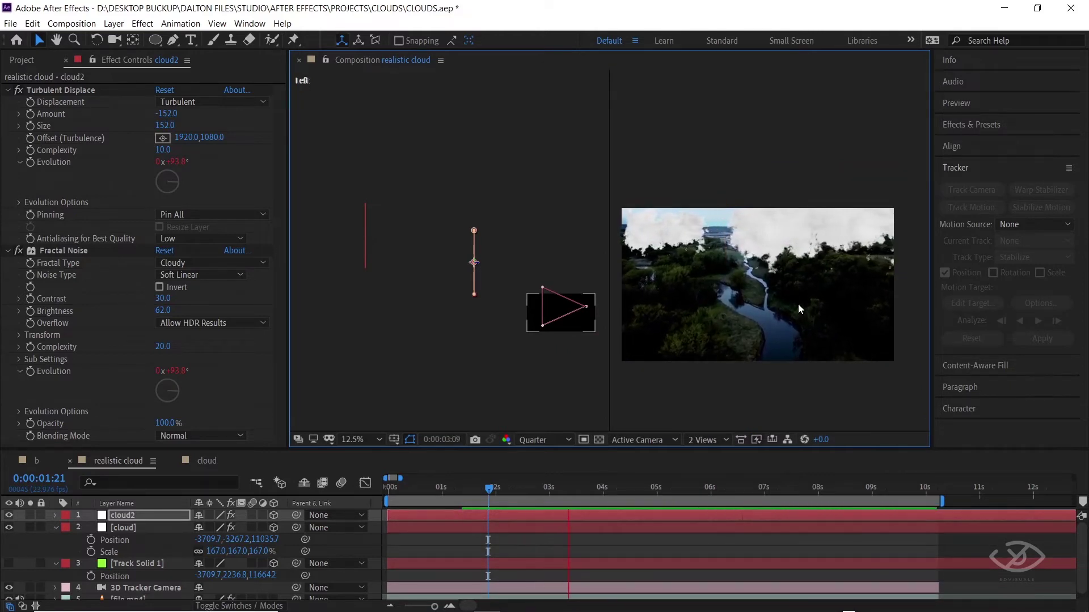
{"action": "left_click", "coordinate": [723, 440]}
{"action": "left_click", "coordinate": [724, 440]}
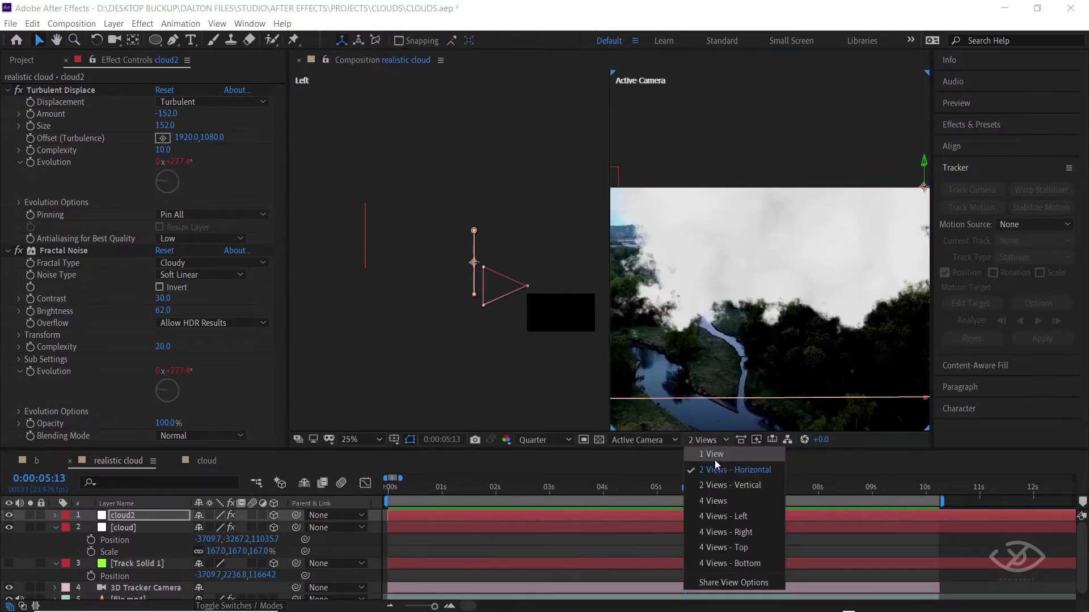
{"action": "left_click", "coordinate": [715, 460]}
Zoom the viewer out to 12.5% and lower cloud2 to cover more of the footage.
{"action": "scroll", "coordinate": [655, 315], "scroll_direction": "down", "scroll_amount": 1}
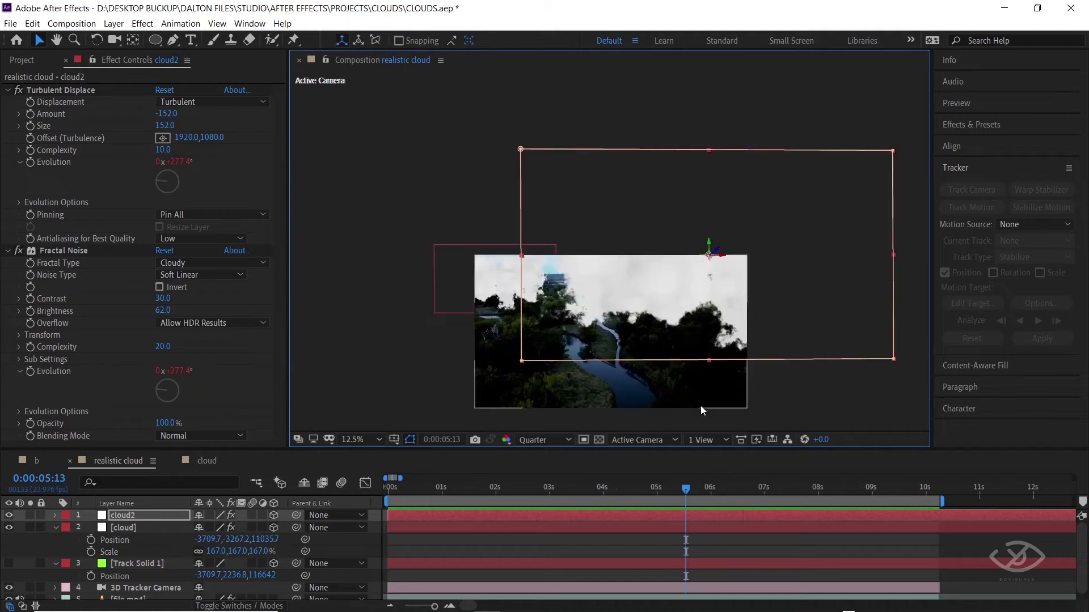
{"action": "key", "text": "h"}
{"action": "left_click_drag", "start_coordinate": [687, 387], "coordinate": [681, 353]}
{"action": "key", "text": "v"}
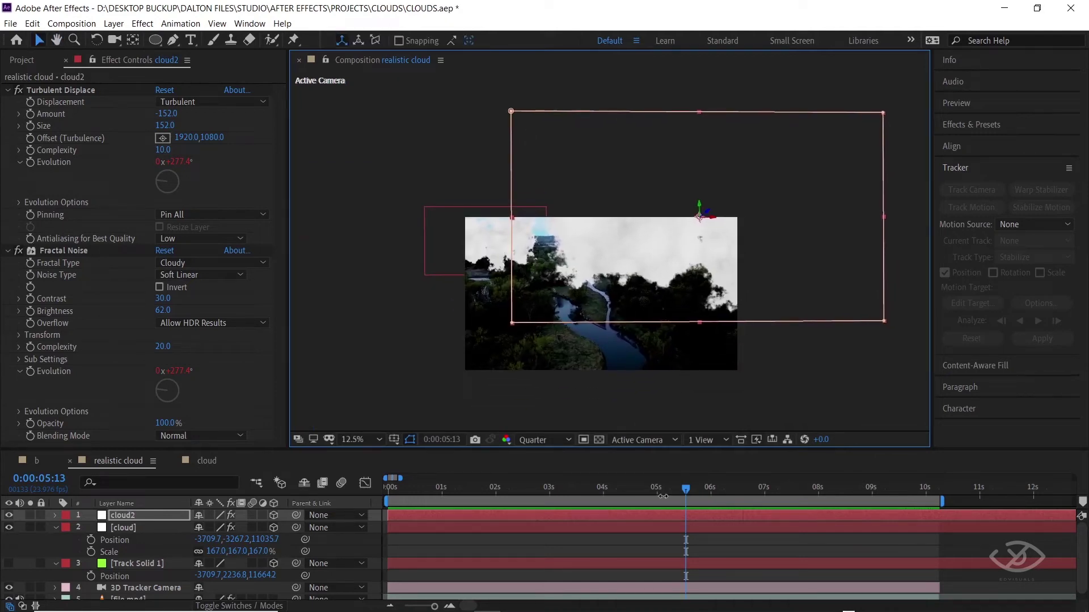
{"action": "mouse_move", "coordinate": [685, 491]}
{"action": "left_mouse_down"}
{"action": "mouse_move", "coordinate": [716, 500]}
{"action": "mouse_move", "coordinate": [683, 499]}
{"action": "left_mouse_up"}
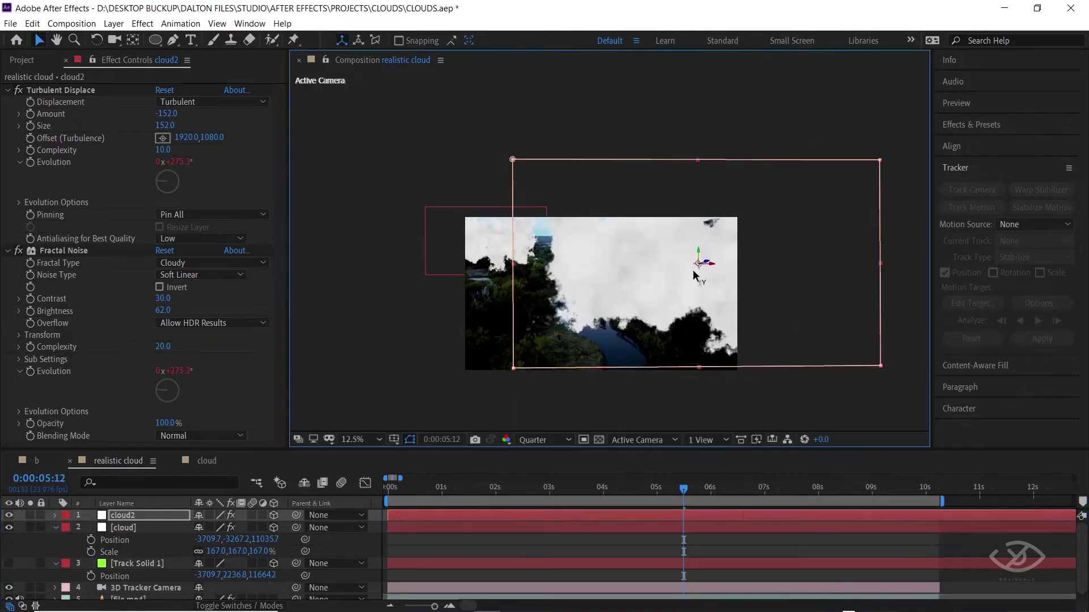
{"action": "mouse_move", "coordinate": [699, 211]}
{"action": "left_mouse_down"}
{"action": "mouse_move", "coordinate": [691, 281]}
{"action": "mouse_move", "coordinate": [622, 295]}
{"action": "left_mouse_up"}
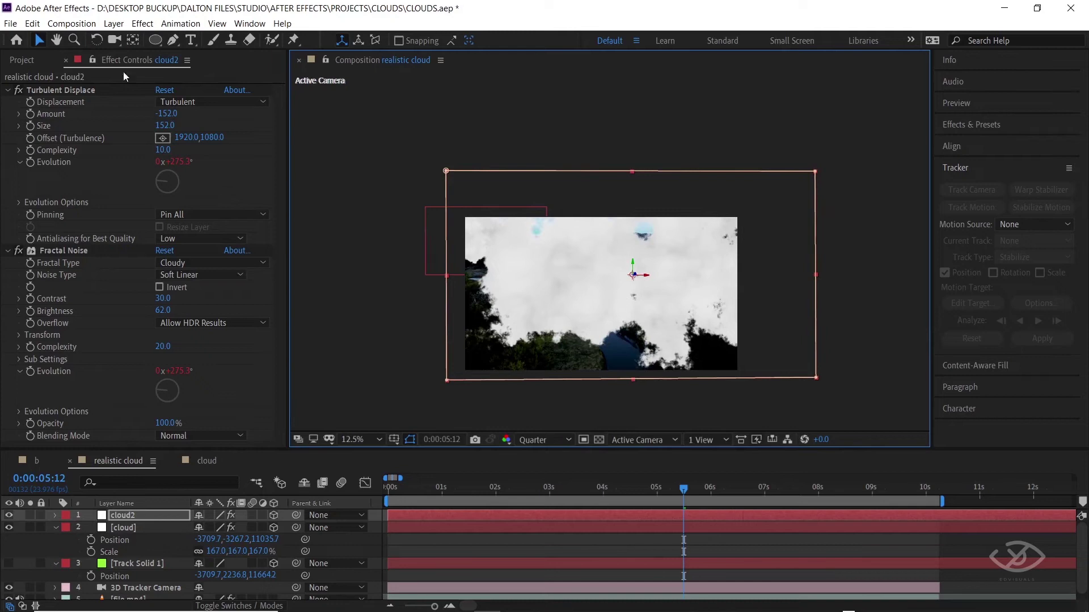
Flip cloud2 horizontally.
{"action": "left_click", "coordinate": [113, 27]}
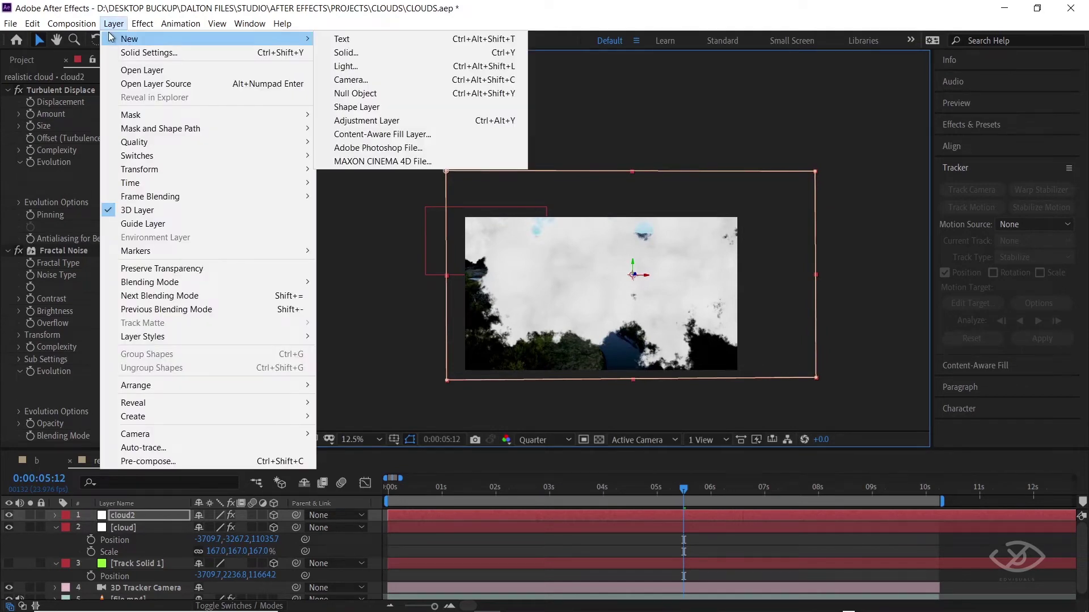
{"action": "mouse_move", "coordinate": [164, 173]}
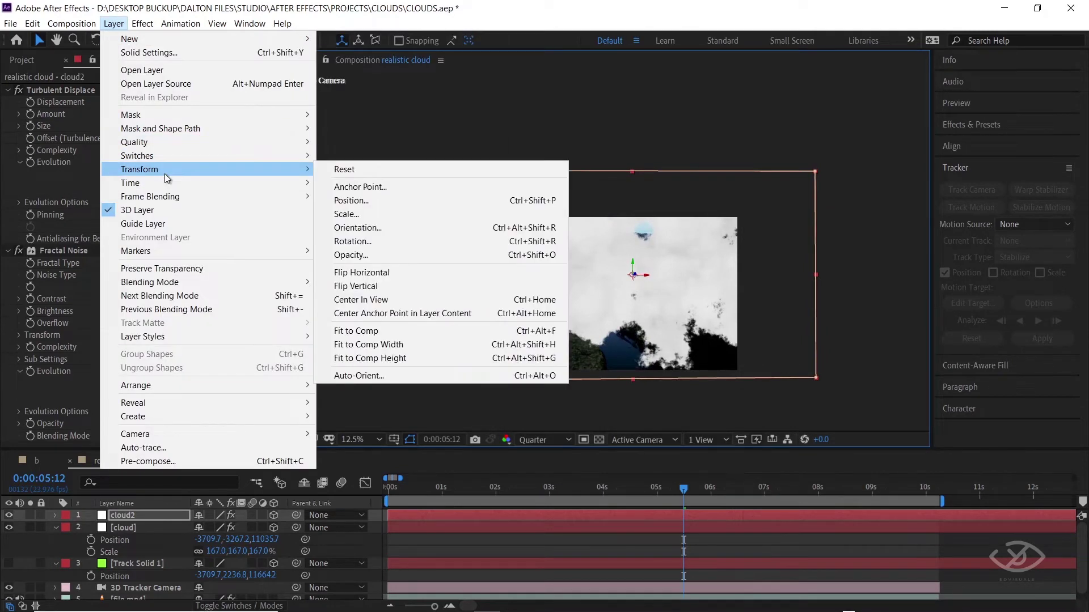
{"action": "left_click", "coordinate": [391, 274]}
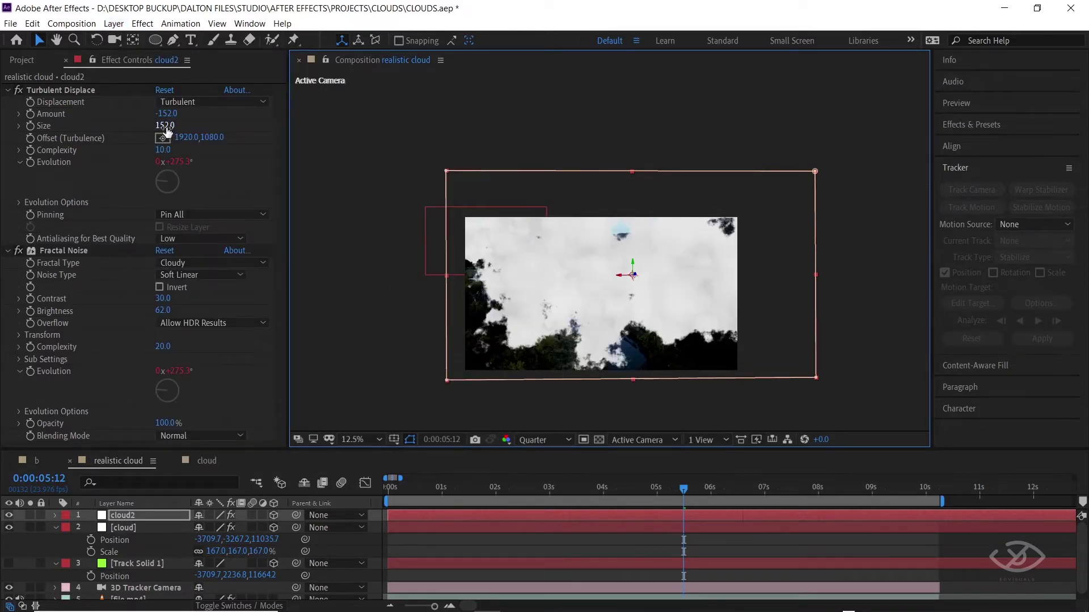
Set cloud2's Turbulent Displace Size to 214, scale it to 198% and raise it.
{"action": "mouse_move", "coordinate": [166, 126]}
{"action": "left_mouse_down"}
{"action": "mouse_move", "coordinate": [205, 140]}
{"action": "mouse_move", "coordinate": [147, 144]}
{"action": "left_mouse_up"}
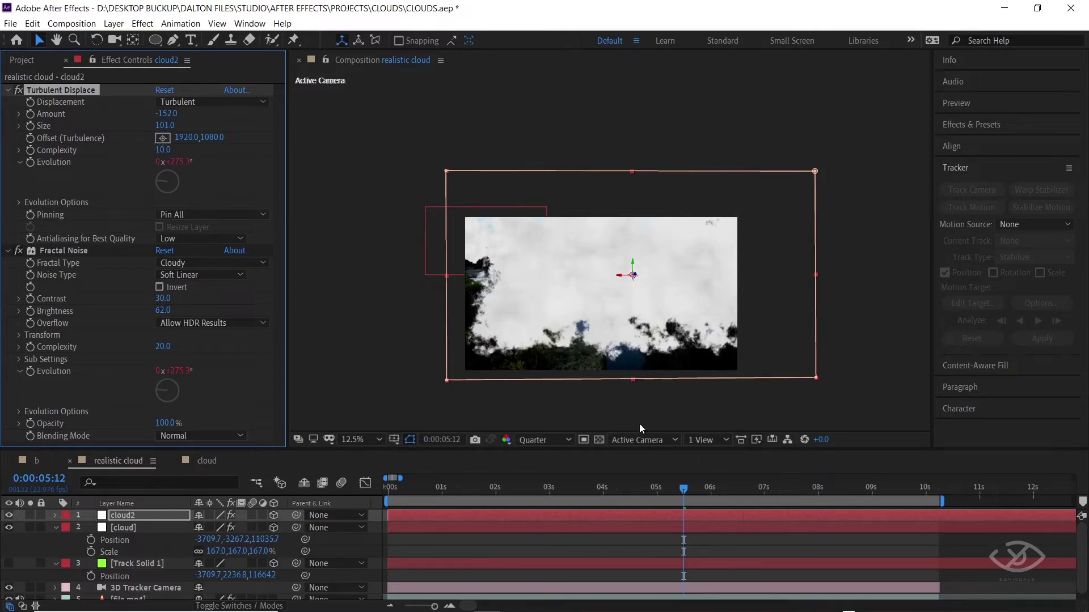
{"action": "mouse_move", "coordinate": [164, 128]}
{"action": "left_mouse_down"}
{"action": "mouse_move", "coordinate": [247, 140]}
{"action": "mouse_move", "coordinate": [198, 143]}
{"action": "left_mouse_up"}
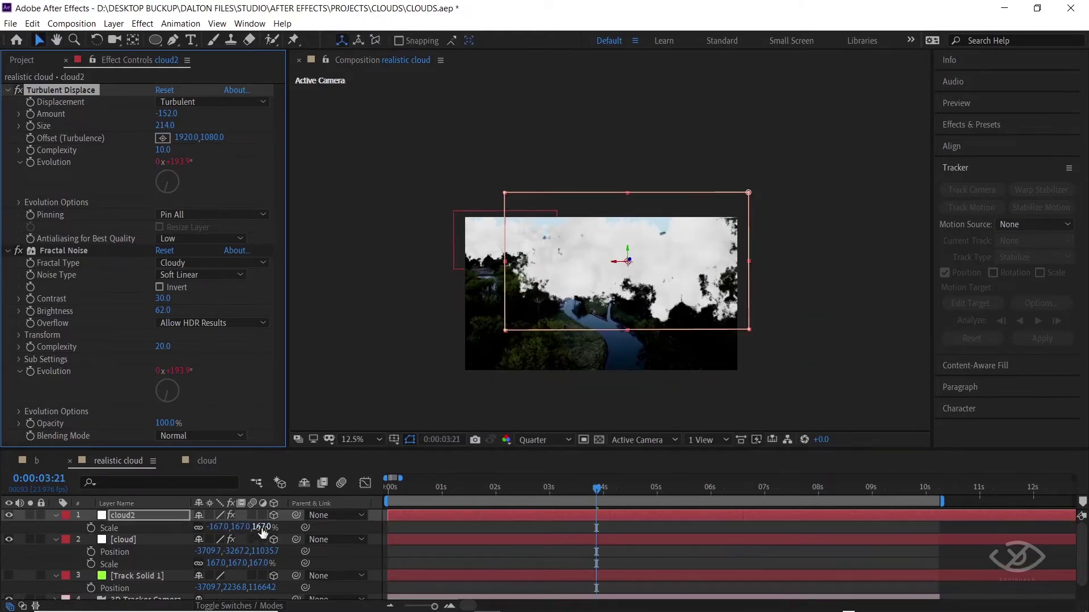
{"action": "left_click_drag", "start_coordinate": [262, 527], "coordinate": [282, 527]}
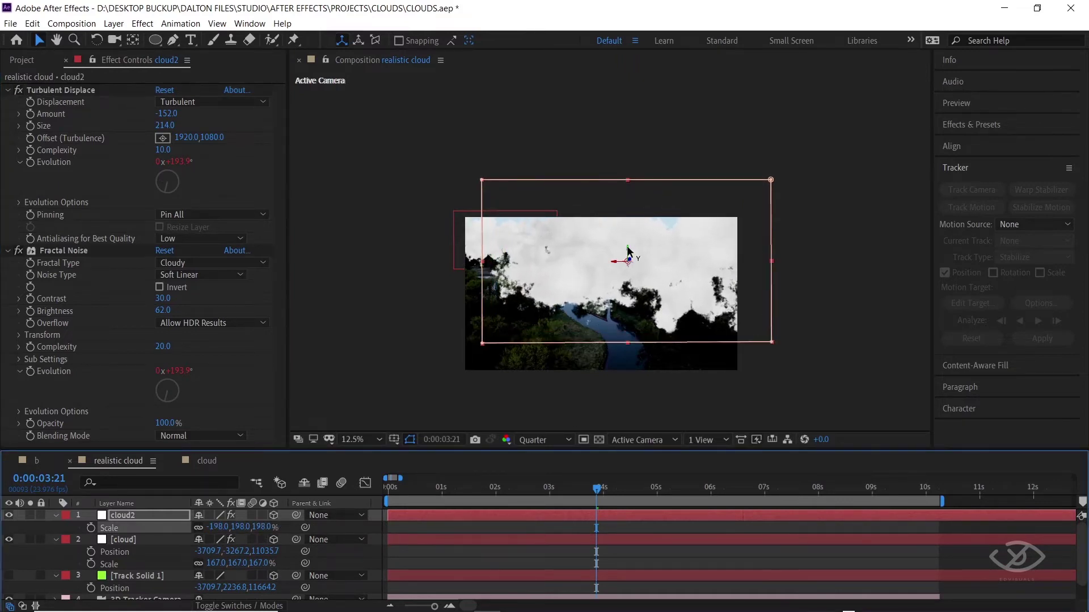
{"action": "left_click_drag", "start_coordinate": [627, 250], "coordinate": [634, 186]}
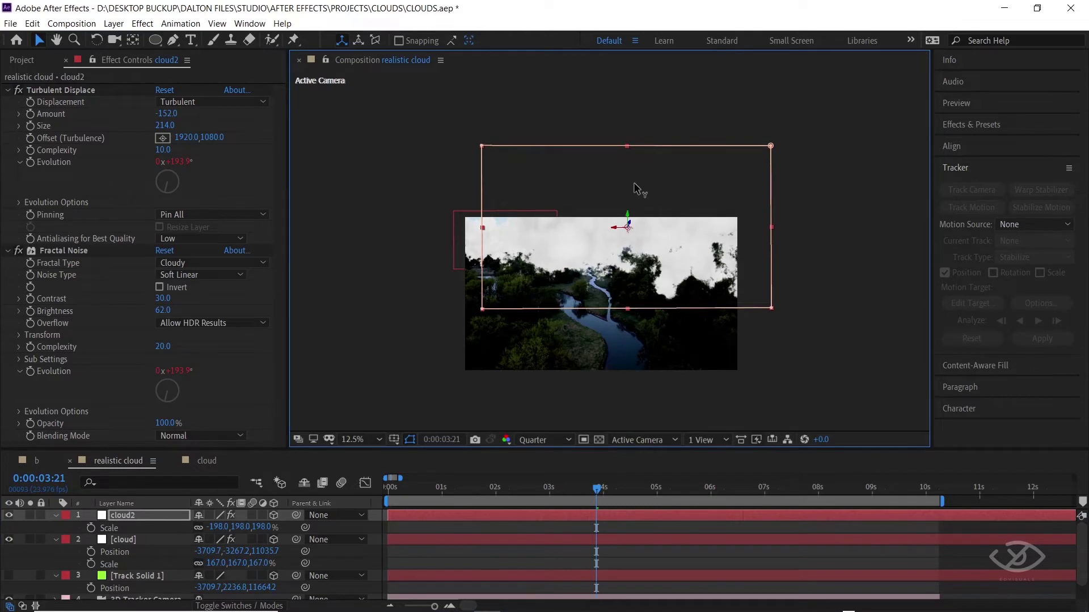
Drag cloud2 right along its X axis and preview the clouds over the river.
{"action": "left_click", "coordinate": [443, 489]}
{"action": "key", "text": "space"}
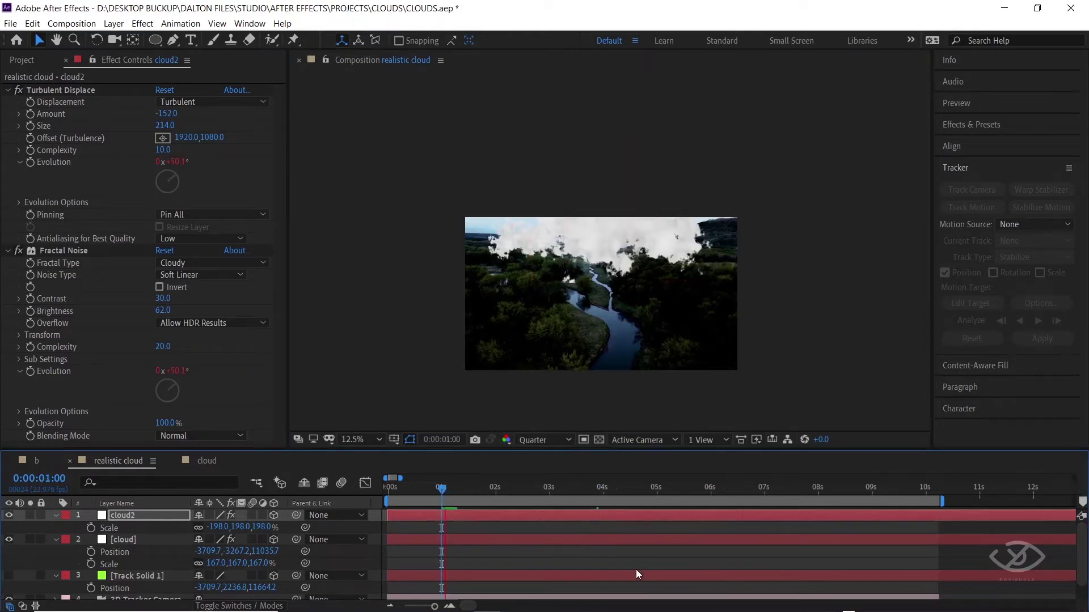
{"action": "key", "text": "space"}
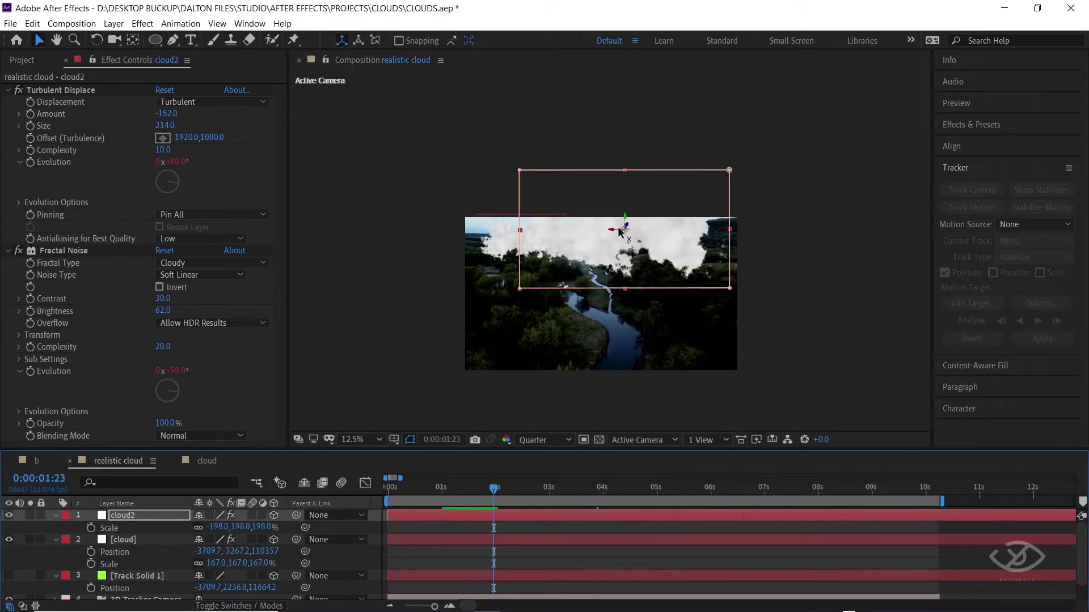
{"action": "left_click_drag", "start_coordinate": [606, 227], "coordinate": [751, 240]}
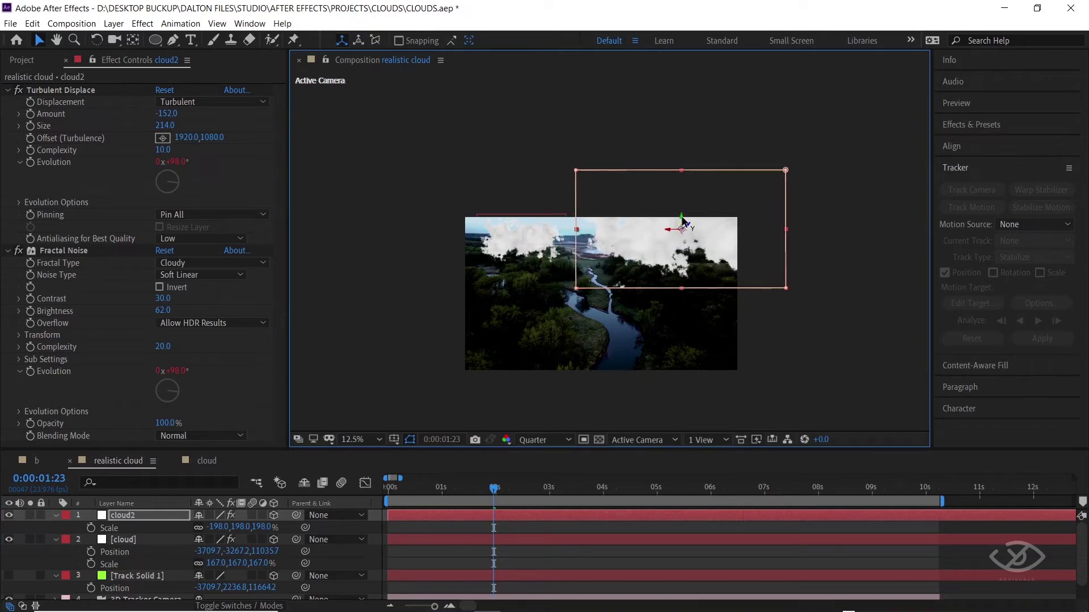
{"action": "scroll", "coordinate": [604, 279], "scroll_direction": "up", "scroll_amount": 2}
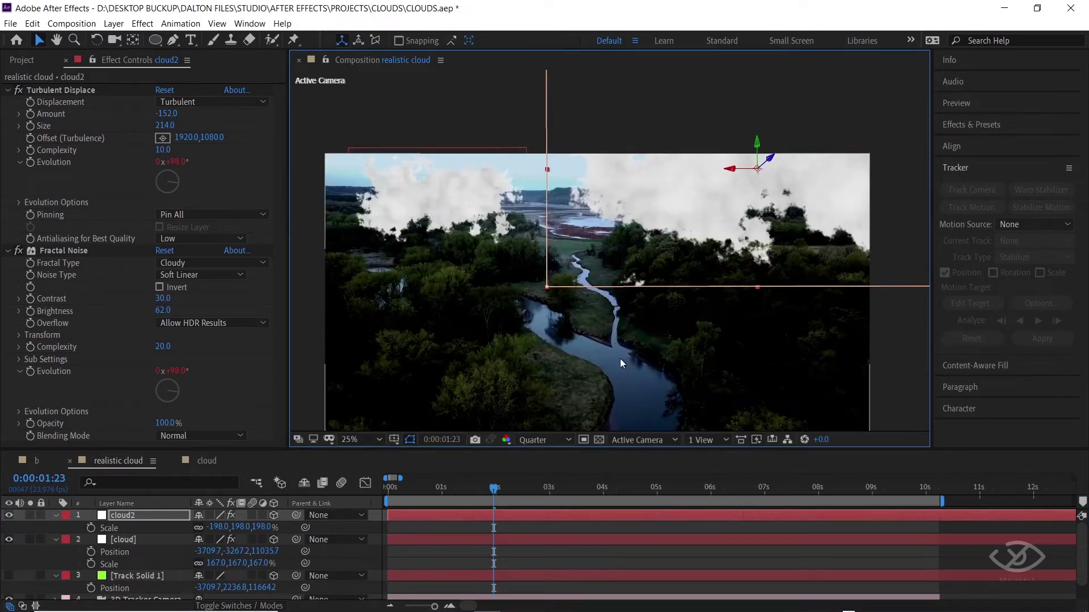
{"action": "scroll", "coordinate": [620, 359], "scroll_direction": "down", "scroll_amount": 2}
{"action": "key", "text": "space"}
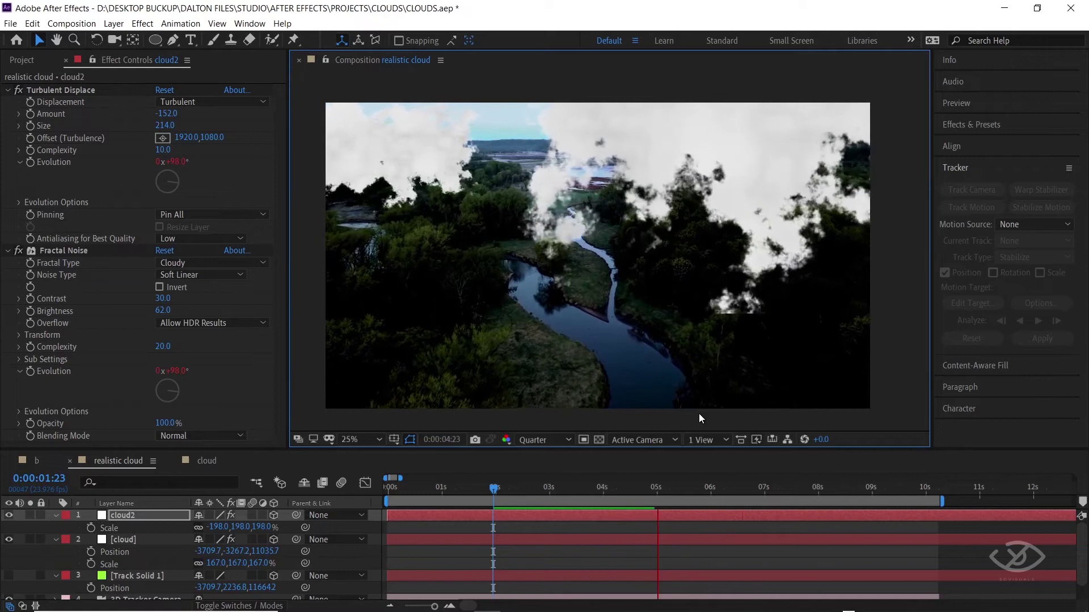
{"action": "key", "text": "space"}
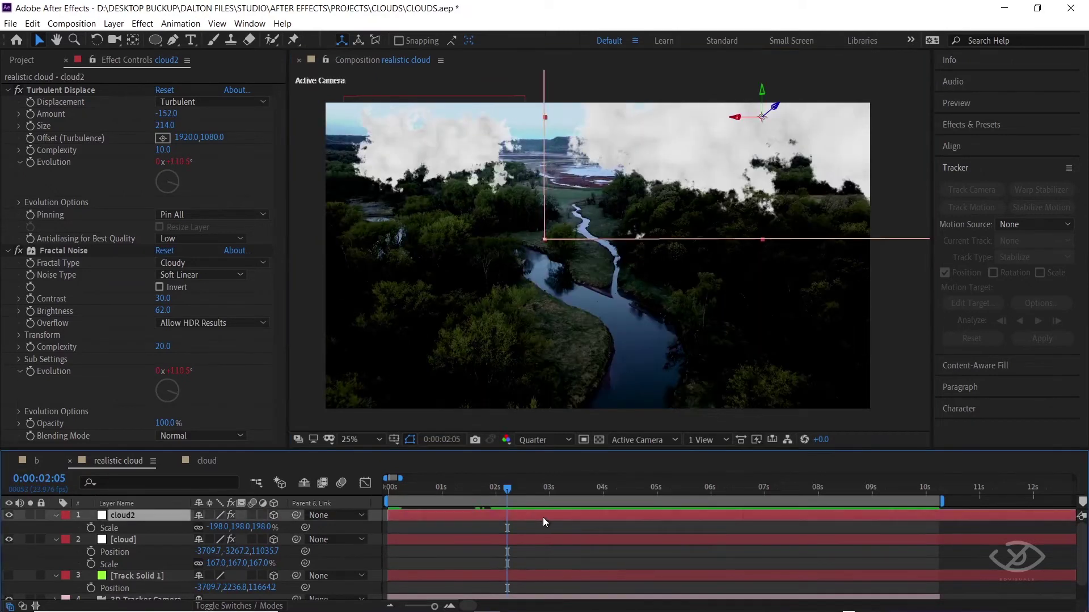
{"action": "left_click", "coordinate": [31, 23]}
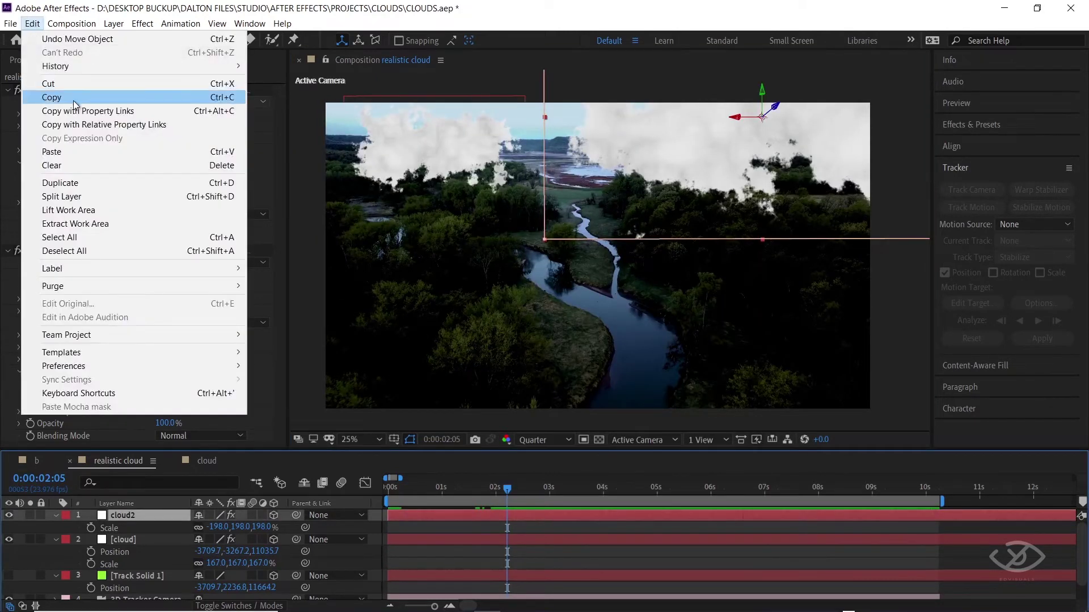
Duplicate cloud2 as cloud3, drag it down, and switch the viewer to 2 Views.
{"action": "left_click", "coordinate": [89, 187]}
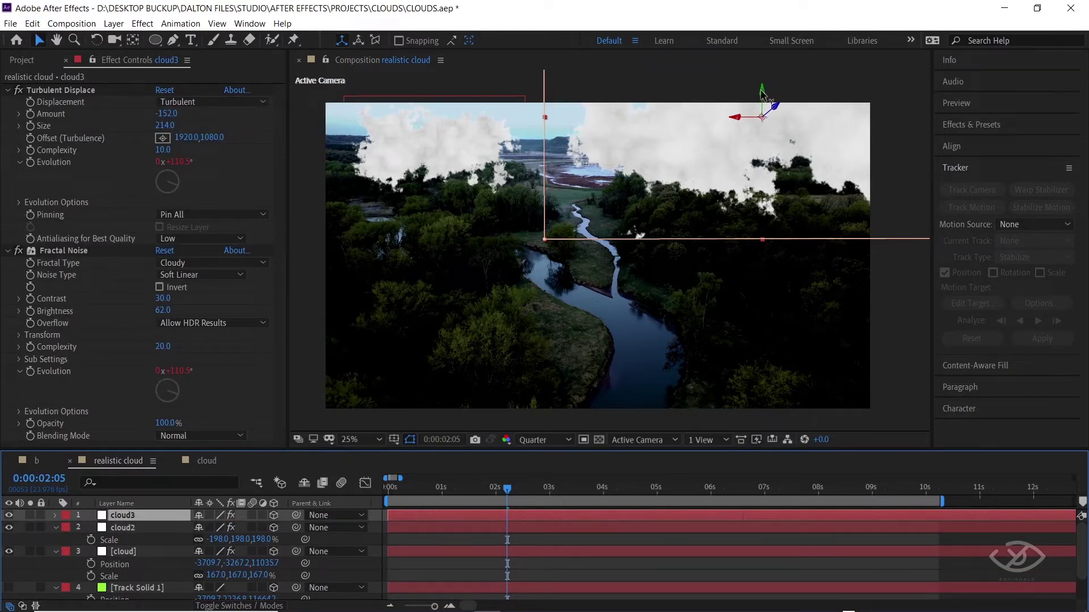
{"action": "mouse_move", "coordinate": [764, 96]}
{"action": "left_mouse_down"}
{"action": "mouse_move", "coordinate": [761, 238]}
{"action": "mouse_move", "coordinate": [374, 225]}
{"action": "left_mouse_up"}
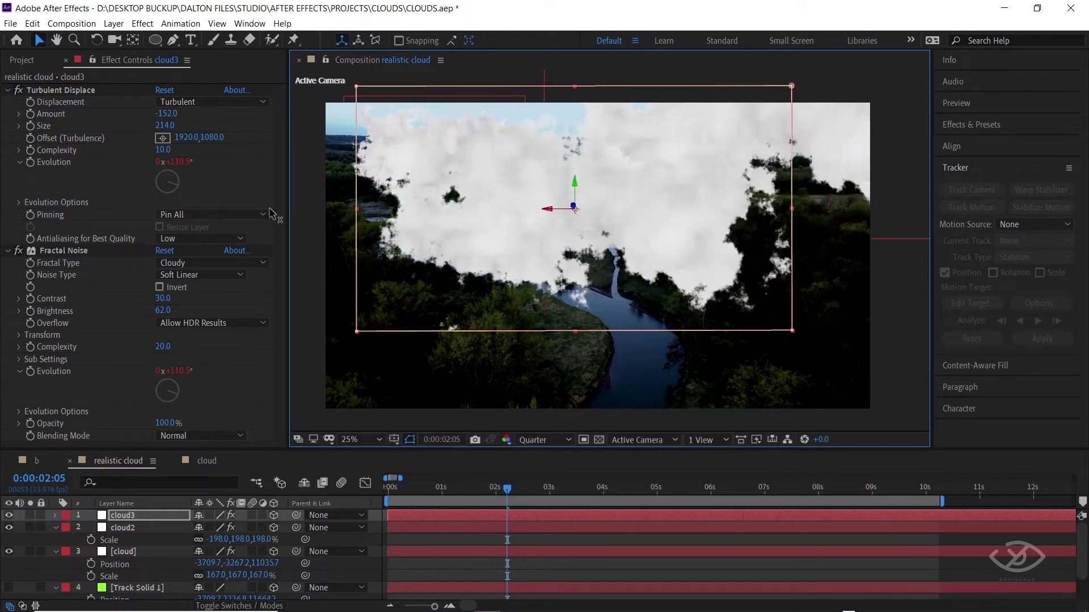
{"action": "left_click", "coordinate": [720, 441]}
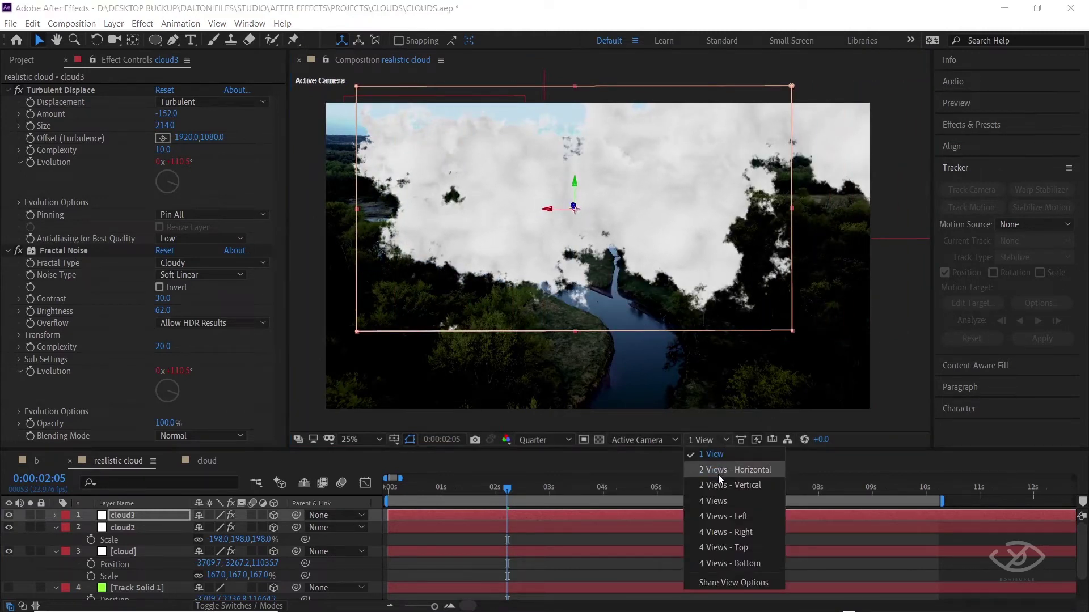
{"action": "left_click", "coordinate": [724, 474]}
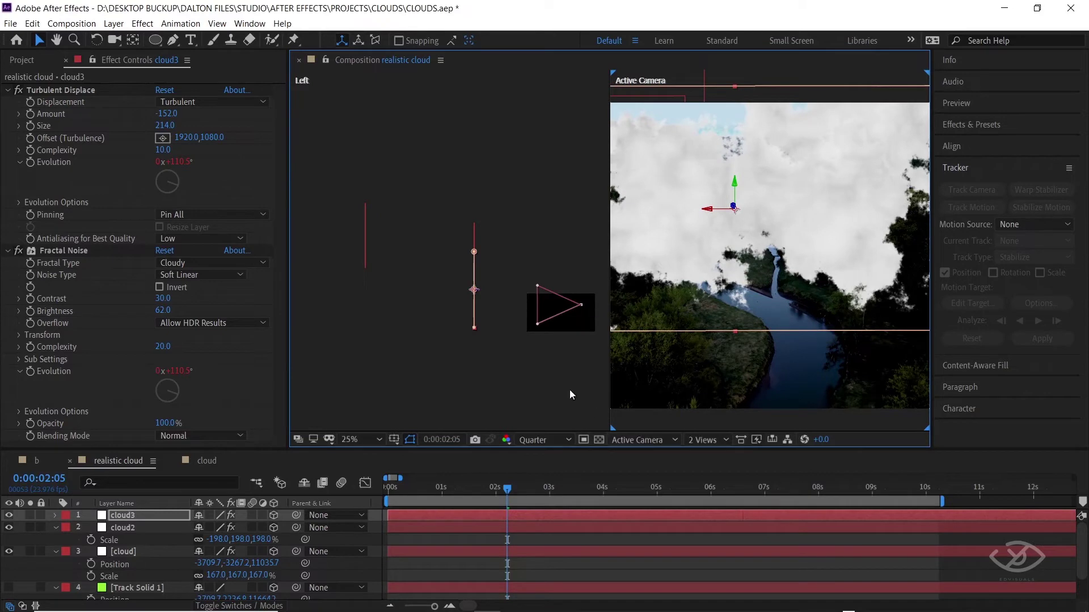
Push cloud3 back along Z in the Left view and left along X.
{"action": "scroll", "coordinate": [493, 338], "scroll_direction": "up", "scroll_amount": 4}
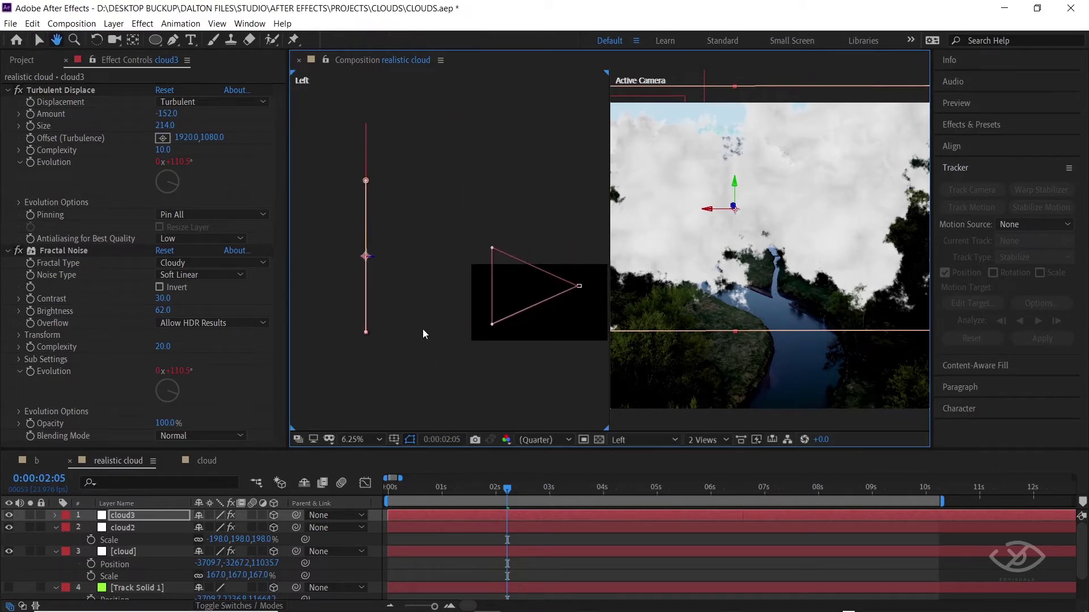
{"action": "left_click_drag", "start_coordinate": [375, 258], "coordinate": [420, 268]}
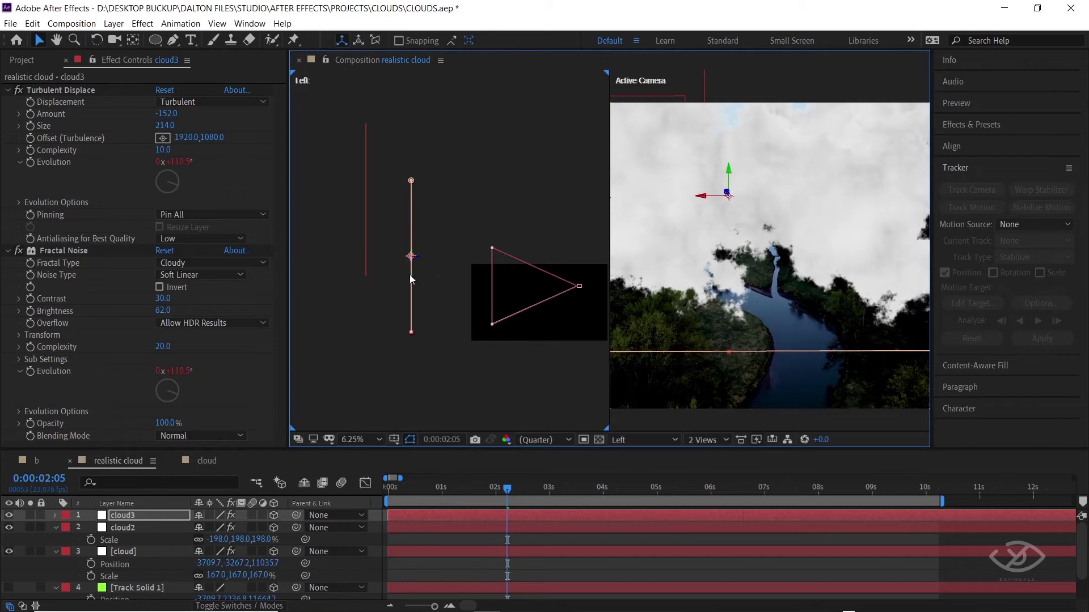
{"action": "left_click_drag", "start_coordinate": [353, 311], "coordinate": [396, 306]}
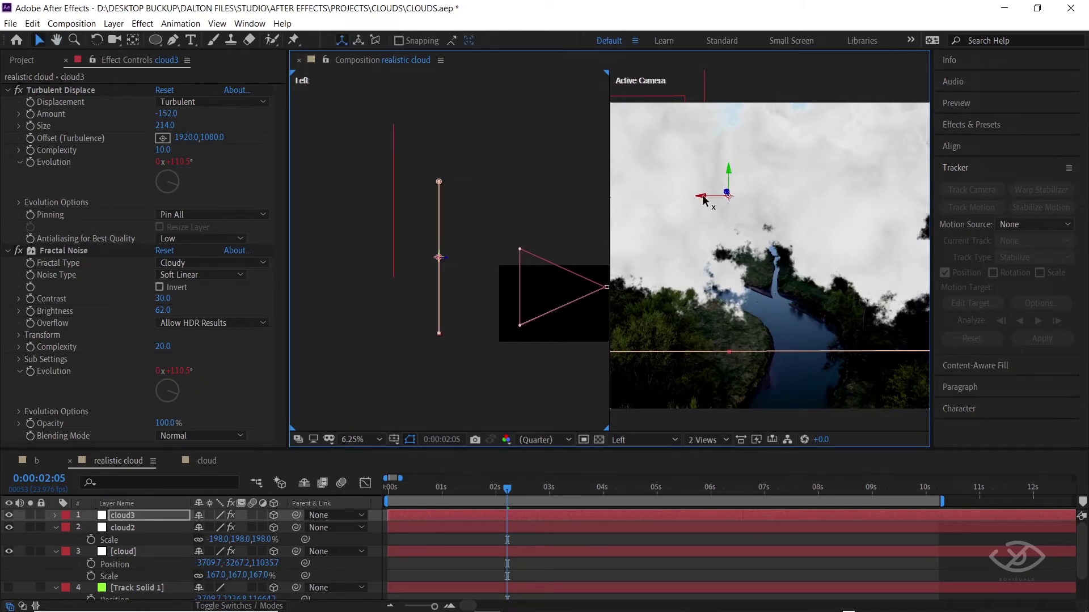
{"action": "left_click_drag", "start_coordinate": [703, 199], "coordinate": [444, 218]}
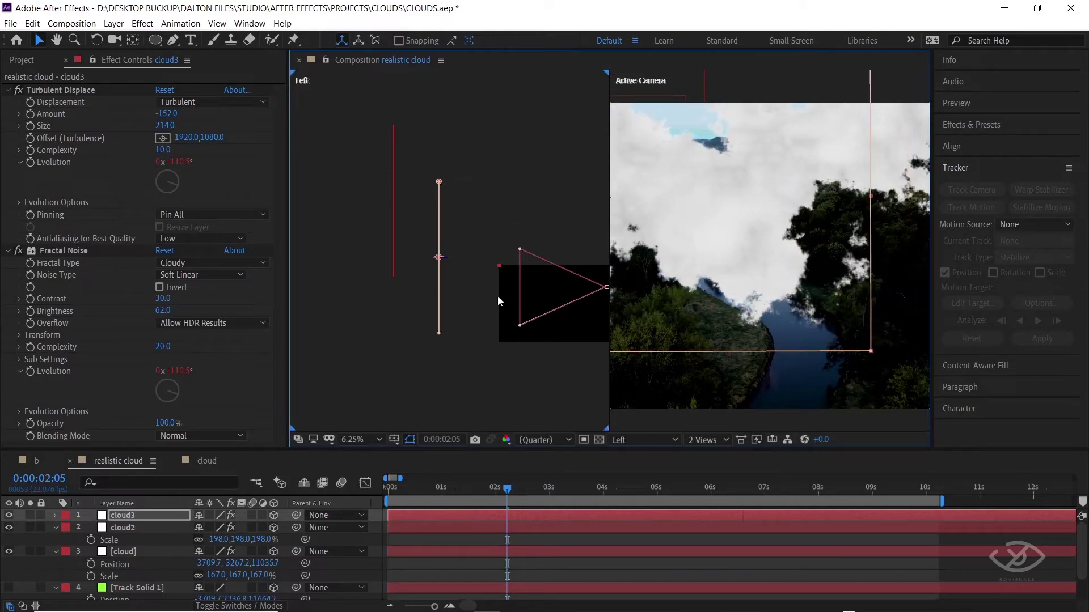
{"action": "scroll", "coordinate": [475, 354], "scroll_direction": "down", "scroll_amount": 1}
{"action": "scroll", "coordinate": [823, 261], "scroll_direction": "down", "scroll_amount": 1}
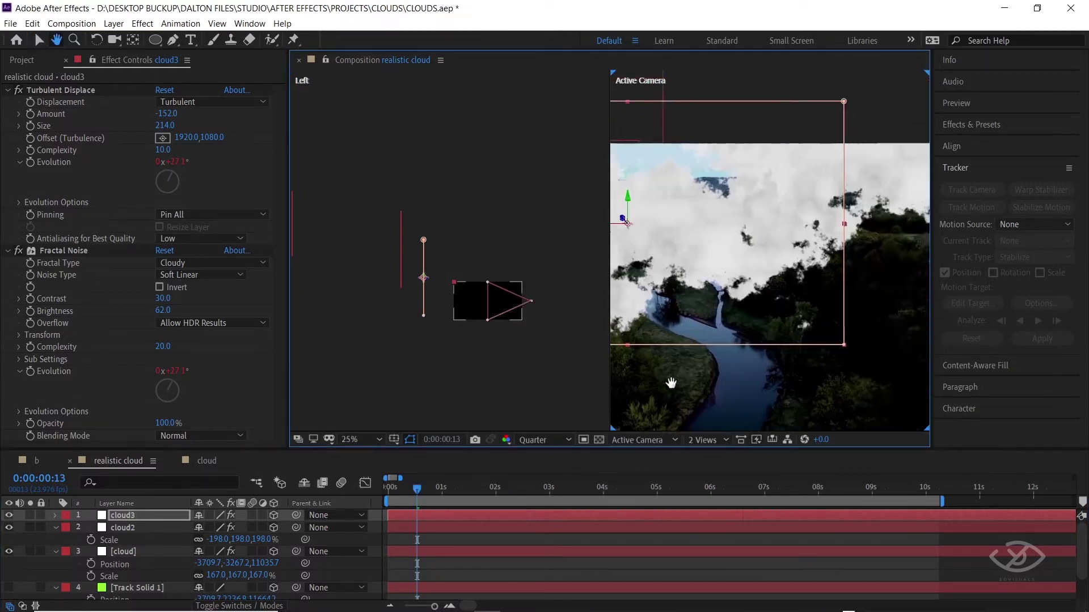
{"action": "left_click", "coordinate": [706, 440]}
{"action": "left_click", "coordinate": [703, 516]}
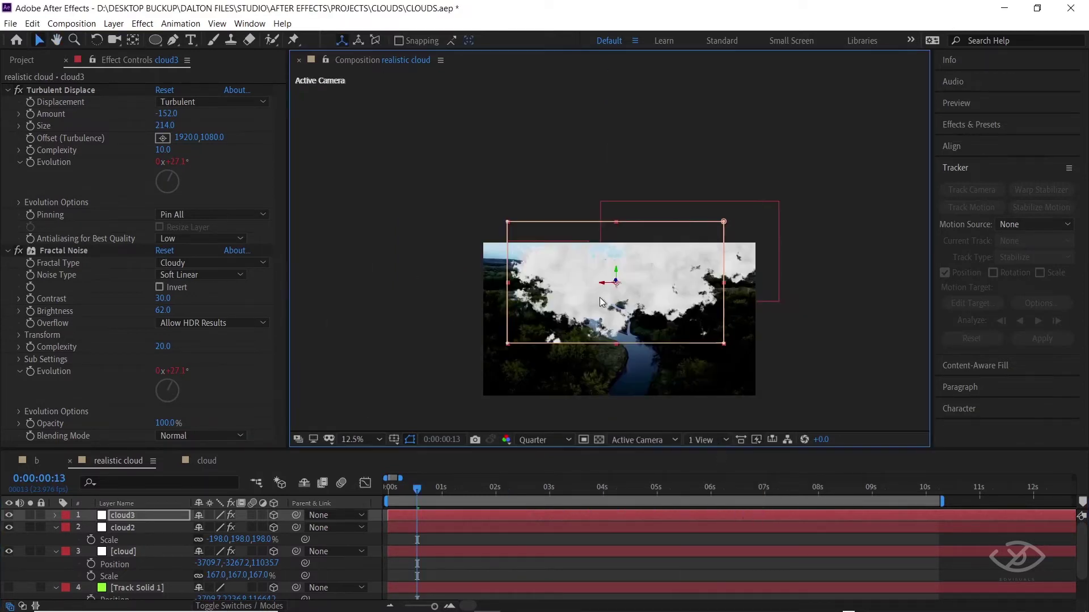
{"action": "left_click_drag", "start_coordinate": [652, 424], "coordinate": [702, 306]}
{"action": "left_click", "coordinate": [113, 23]}
{"action": "mouse_move", "coordinate": [176, 165]}
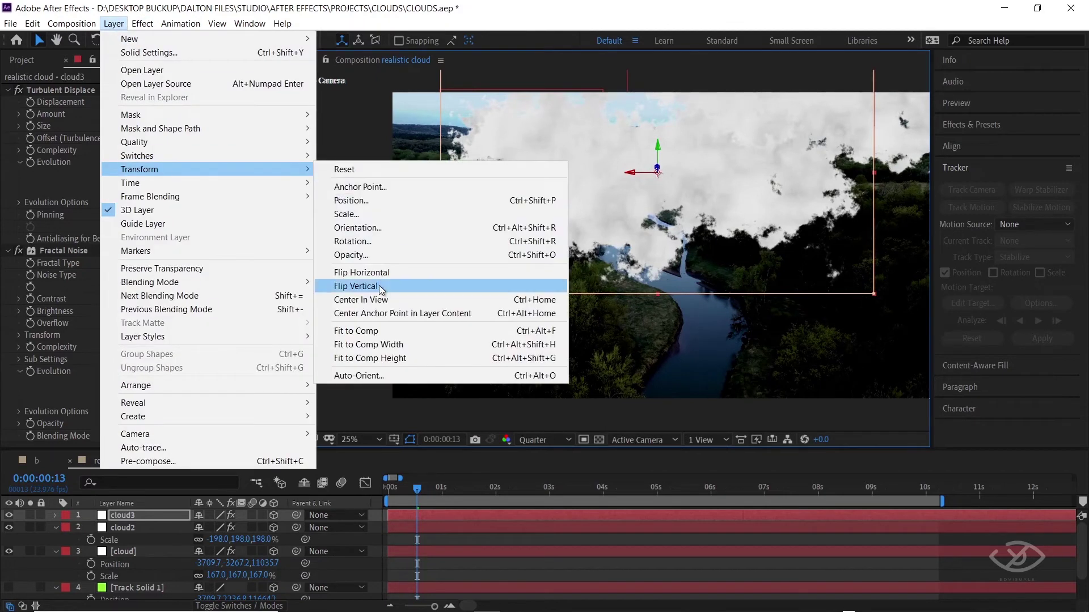
{"action": "left_click", "coordinate": [378, 284]}
{"action": "left_click_drag", "start_coordinate": [164, 135], "coordinate": [213, 135]}
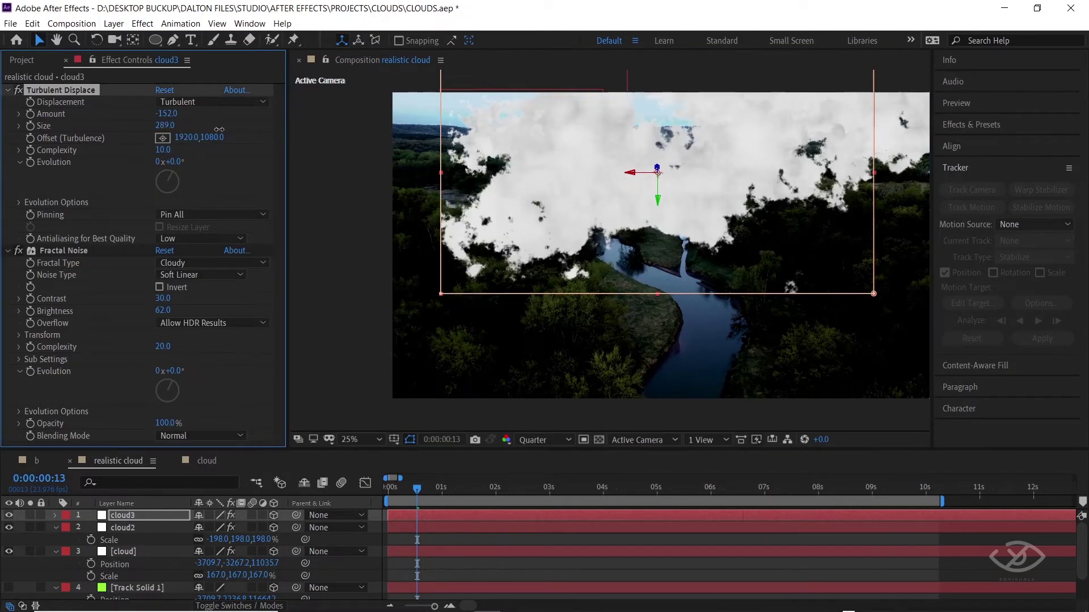
{"action": "key", "text": "space"}
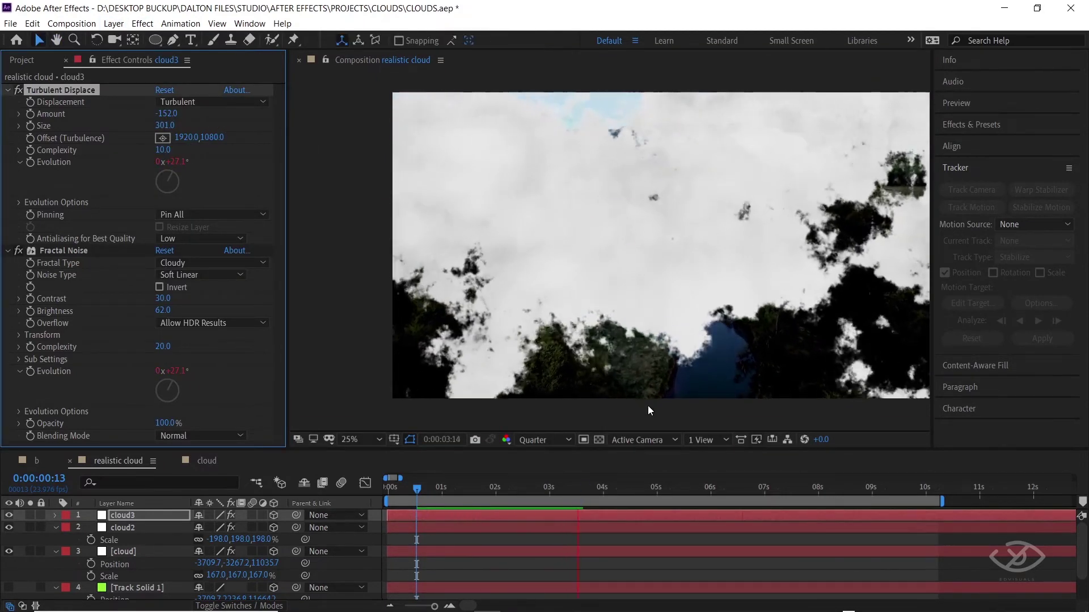
{"action": "mouse_move", "coordinate": [526, 493]}
{"action": "left_mouse_down"}
{"action": "mouse_move", "coordinate": [398, 495]}
{"action": "mouse_move", "coordinate": [447, 532]}
{"action": "left_mouse_up"}
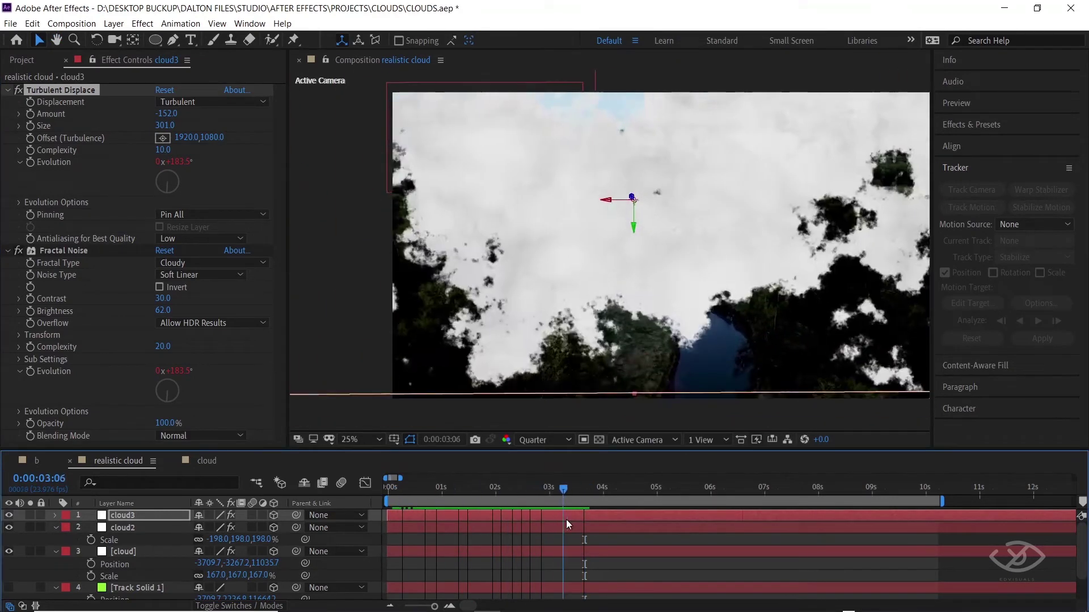
{"action": "key", "text": "s"}
{"action": "left_click_drag", "start_coordinate": [244, 528], "coordinate": [269, 538]}
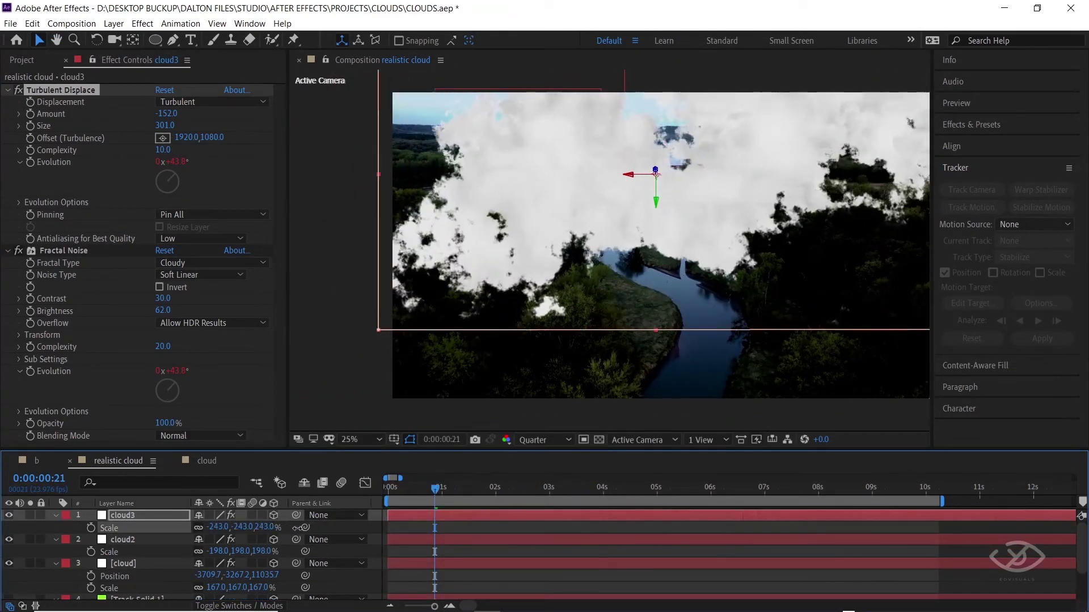
{"action": "key", "text": "space"}
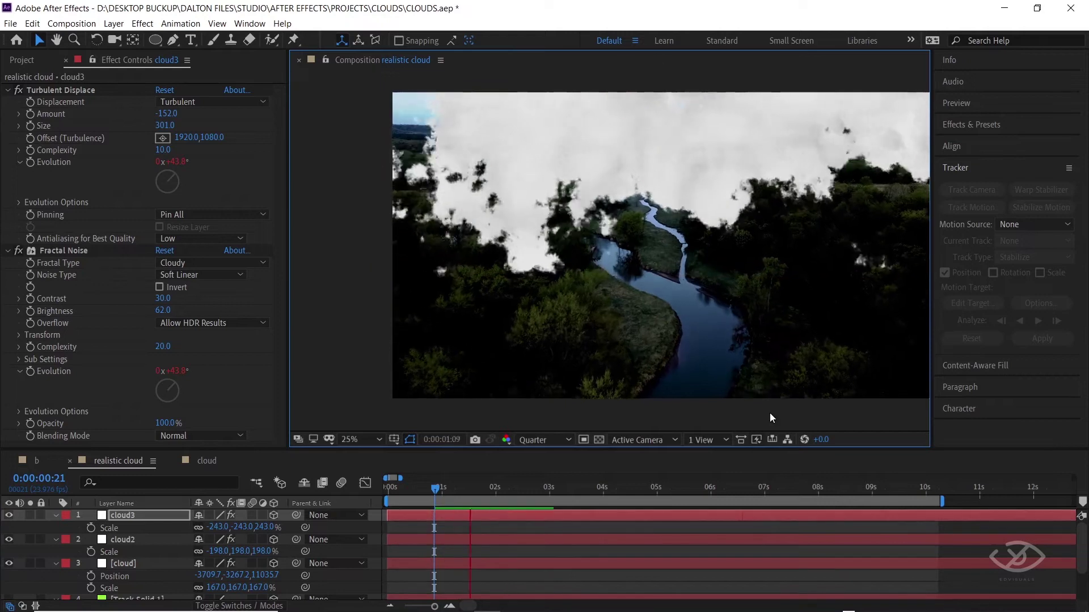
{"action": "left_click_drag", "start_coordinate": [790, 489], "coordinate": [552, 489]}
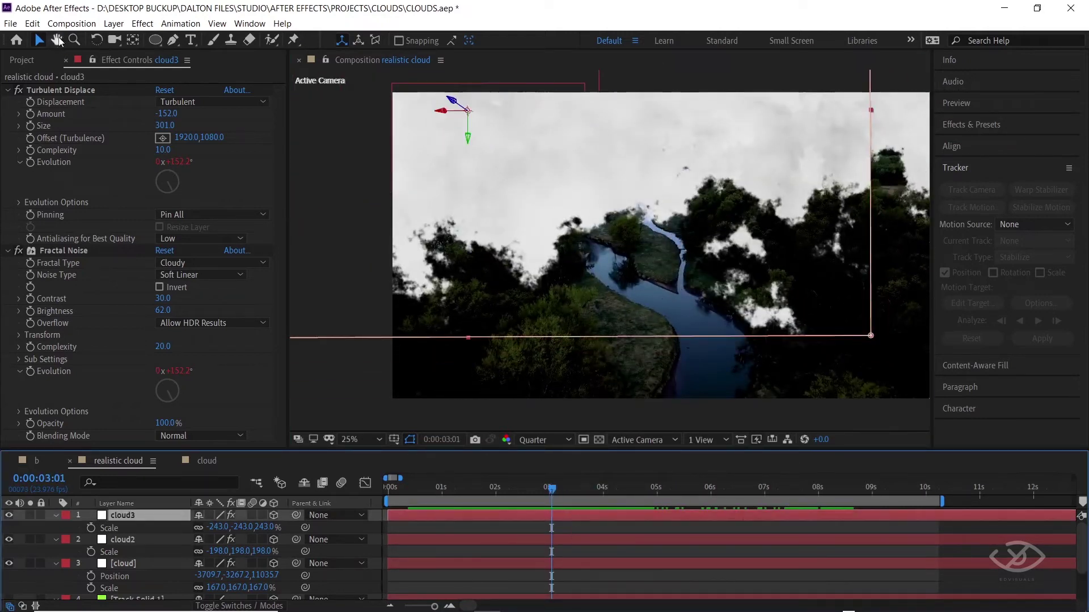
{"action": "left_click", "coordinate": [33, 24]}
Duplicate cloud3 as cloud4 and adjust its depth in the Left view beside the camera.
{"action": "left_click", "coordinate": [80, 187]}
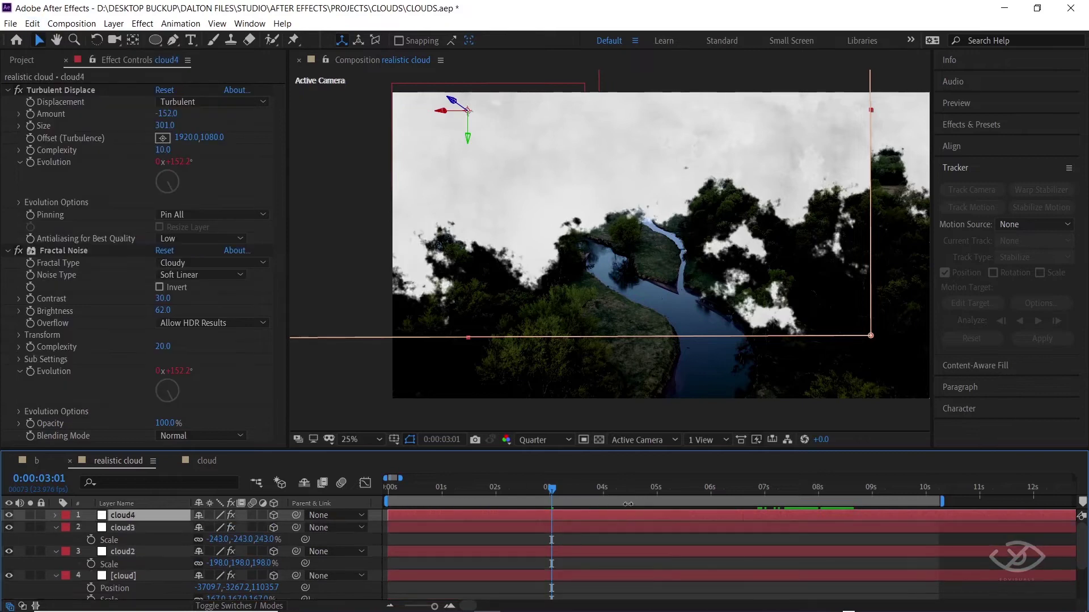
{"action": "left_click", "coordinate": [713, 444]}
{"action": "left_click", "coordinate": [721, 471]}
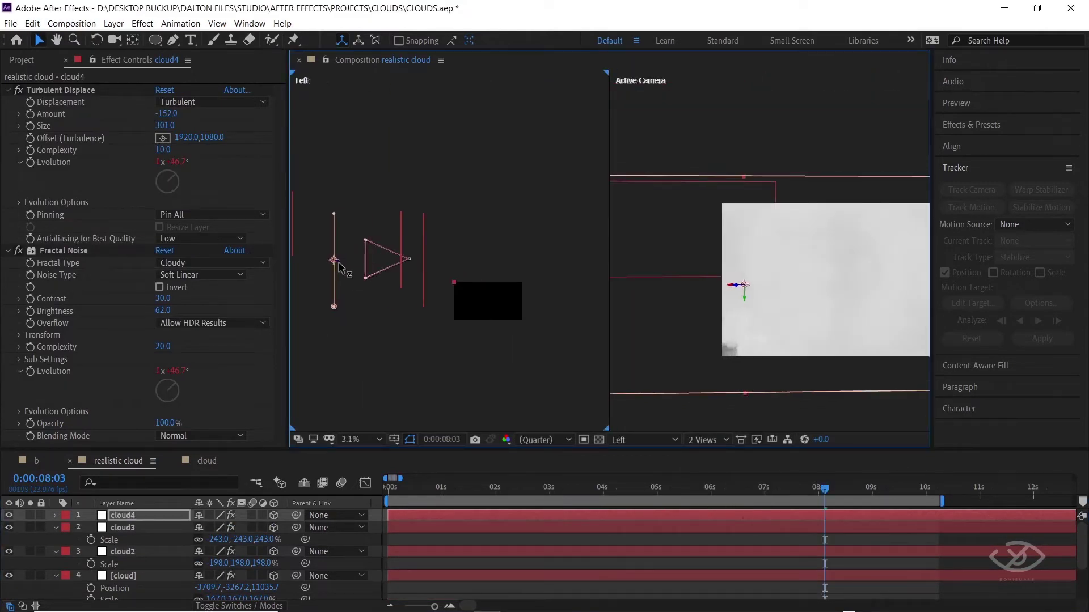
{"action": "left_click_drag", "start_coordinate": [339, 267], "coordinate": [375, 266]}
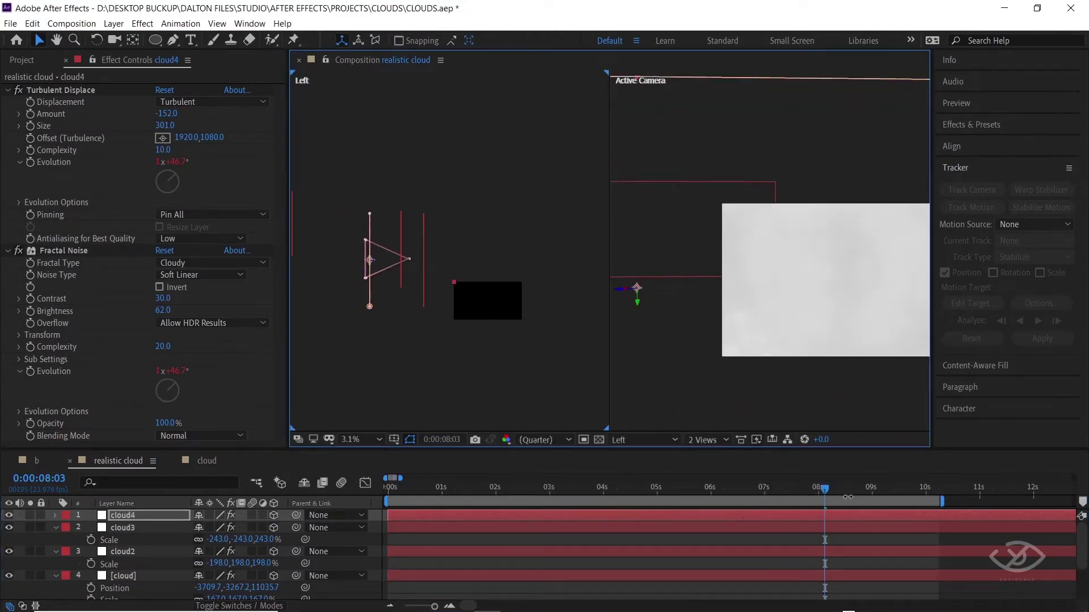
{"action": "left_click_drag", "start_coordinate": [847, 497], "coordinate": [862, 514]}
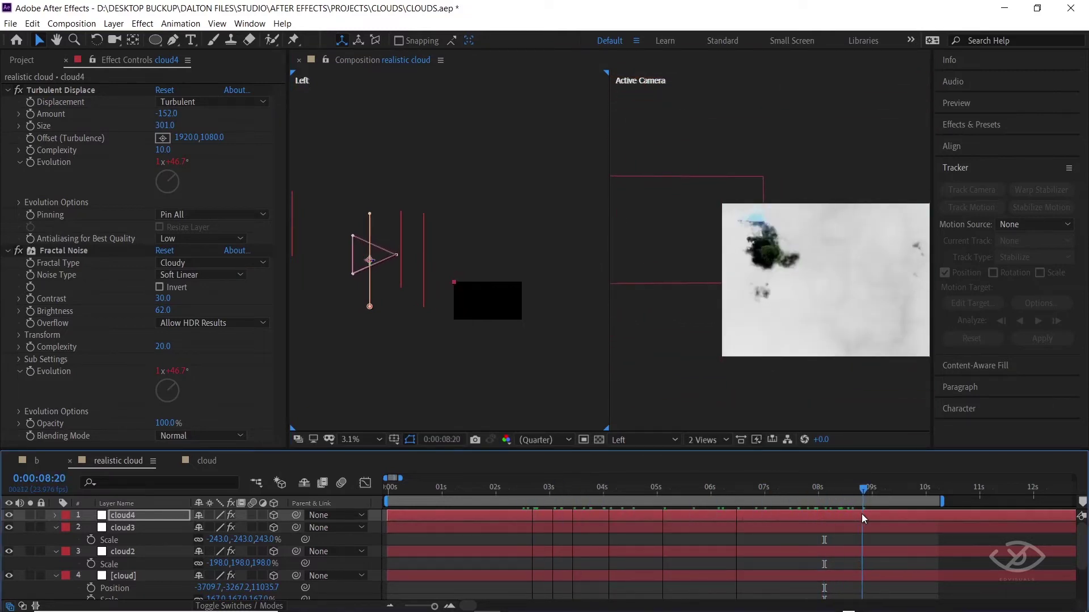
{"action": "left_click_drag", "start_coordinate": [378, 262], "coordinate": [342, 269]}
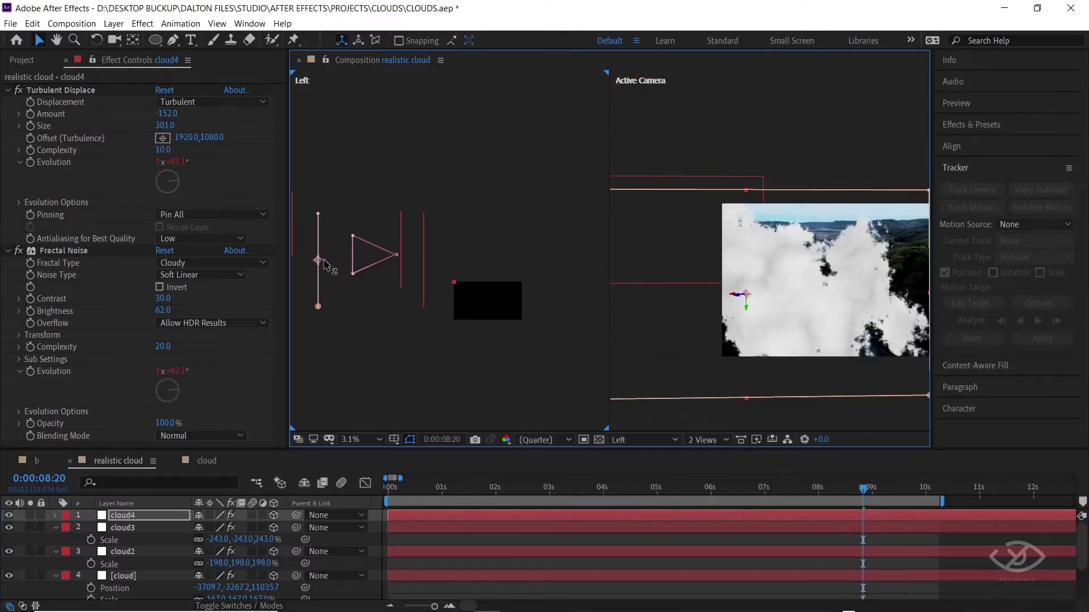
Back in a single view, drag cloud4 deeper and to the right.
{"action": "left_click", "coordinate": [706, 440]}
{"action": "left_click", "coordinate": [720, 467]}
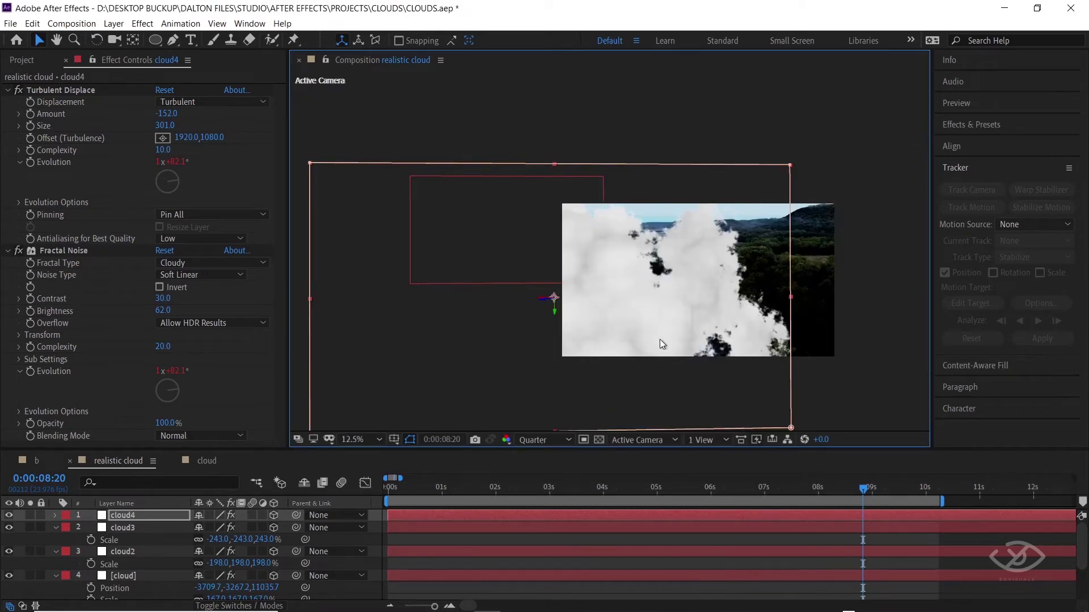
{"action": "left_click_drag", "start_coordinate": [542, 305], "coordinate": [656, 298]}
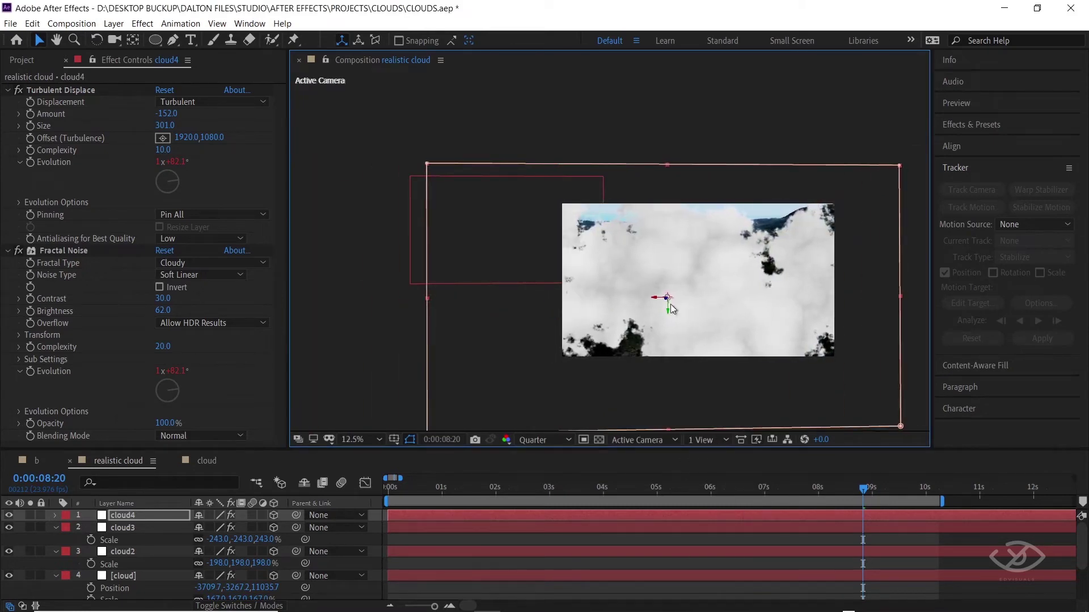
{"action": "mouse_move", "coordinate": [503, 284]}
{"action": "left_mouse_down"}
{"action": "mouse_move", "coordinate": [789, 293]}
{"action": "mouse_move", "coordinate": [851, 307]}
{"action": "left_mouse_up"}
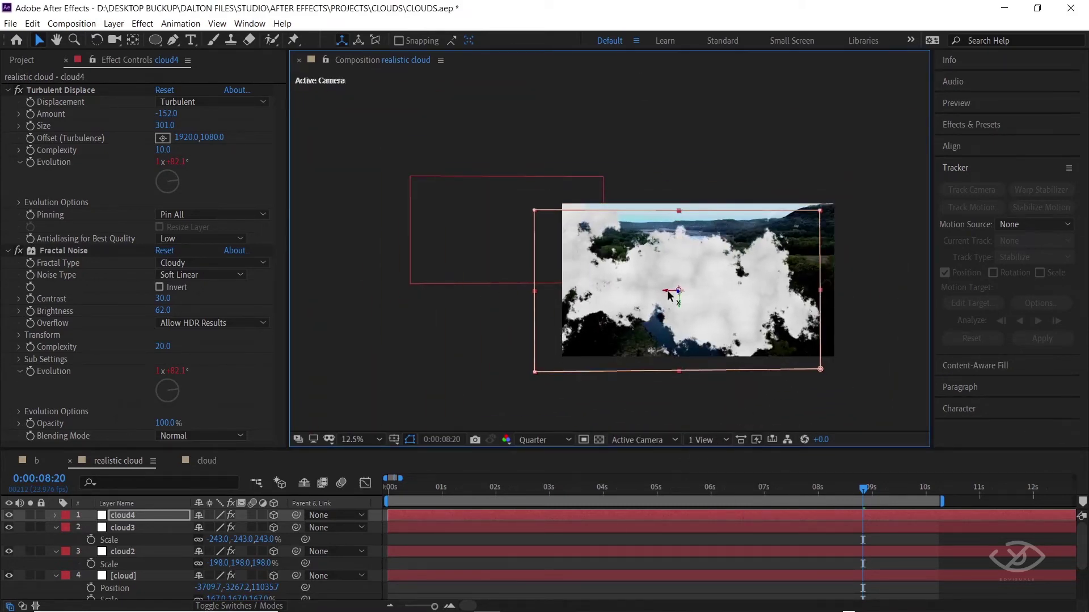
{"action": "left_click", "coordinate": [113, 24]}
Flip cloud4 vertically, set Turbulent Displace Size 400 and Scale 304%, and move it right.
{"action": "mouse_move", "coordinate": [183, 170]}
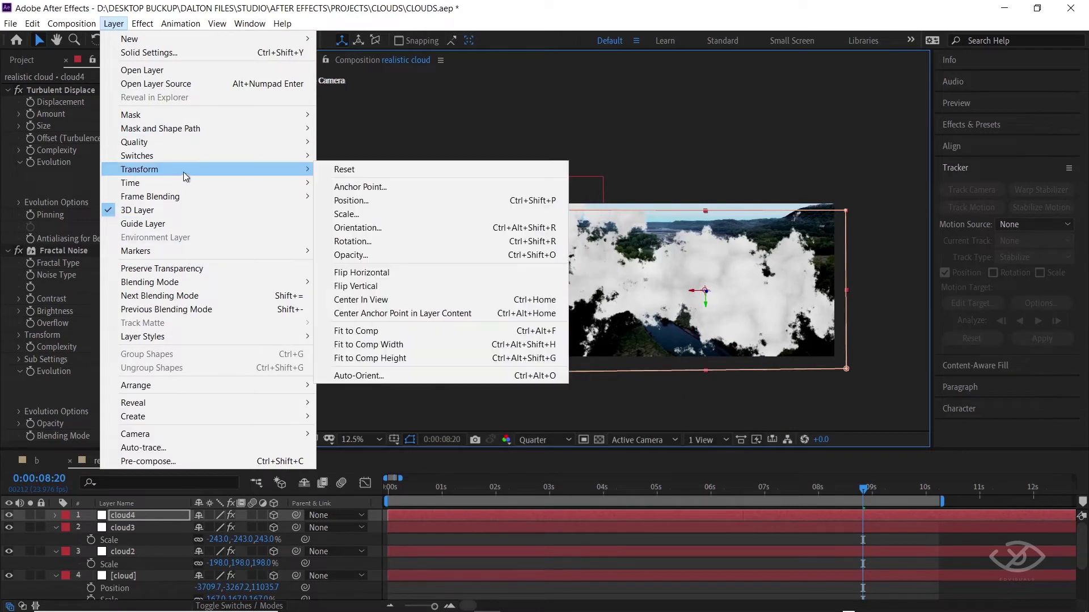
{"action": "left_click", "coordinate": [389, 285]}
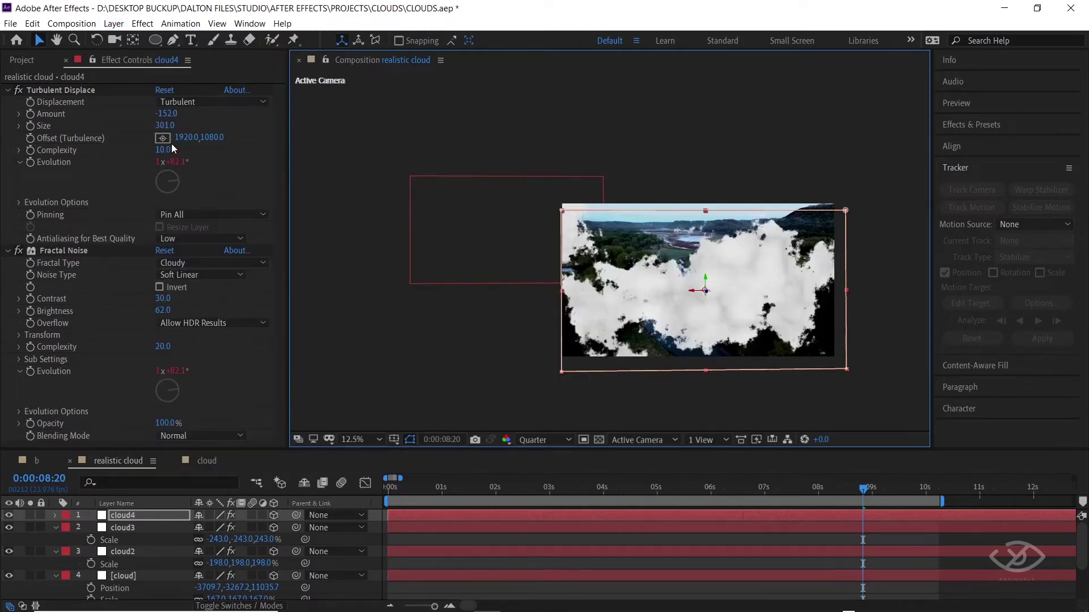
{"action": "mouse_move", "coordinate": [161, 126]}
{"action": "left_mouse_down"}
{"action": "mouse_move", "coordinate": [277, 137]}
{"action": "mouse_move", "coordinate": [290, 228]}
{"action": "left_mouse_up"}
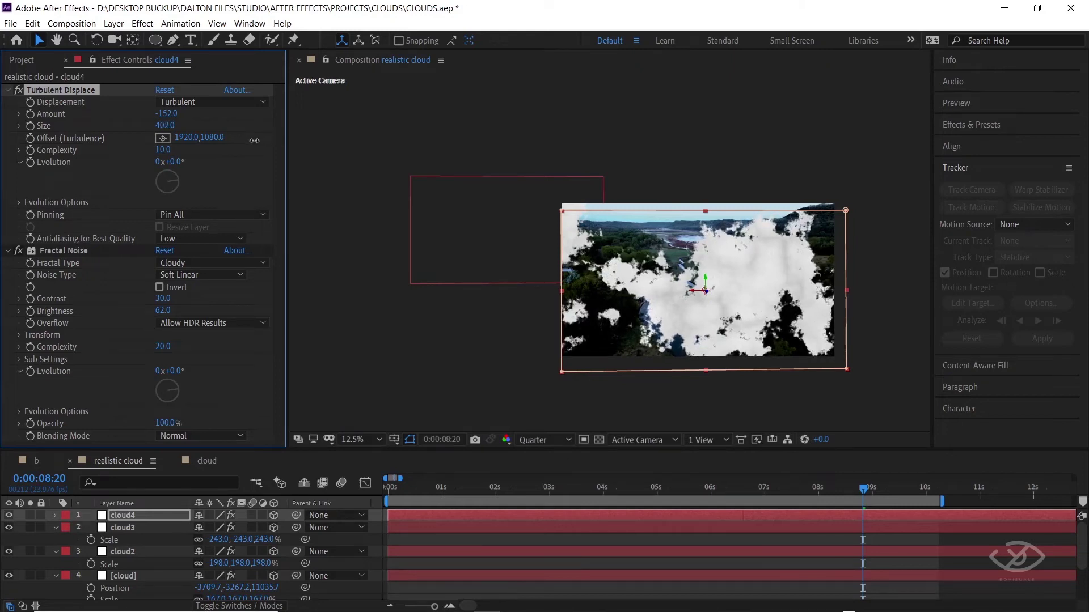
{"action": "key", "text": "s"}
{"action": "mouse_move", "coordinate": [218, 527]}
{"action": "left_mouse_down"}
{"action": "mouse_move", "coordinate": [733, 310]}
{"action": "mouse_move", "coordinate": [714, 101]}
{"action": "left_mouse_up"}
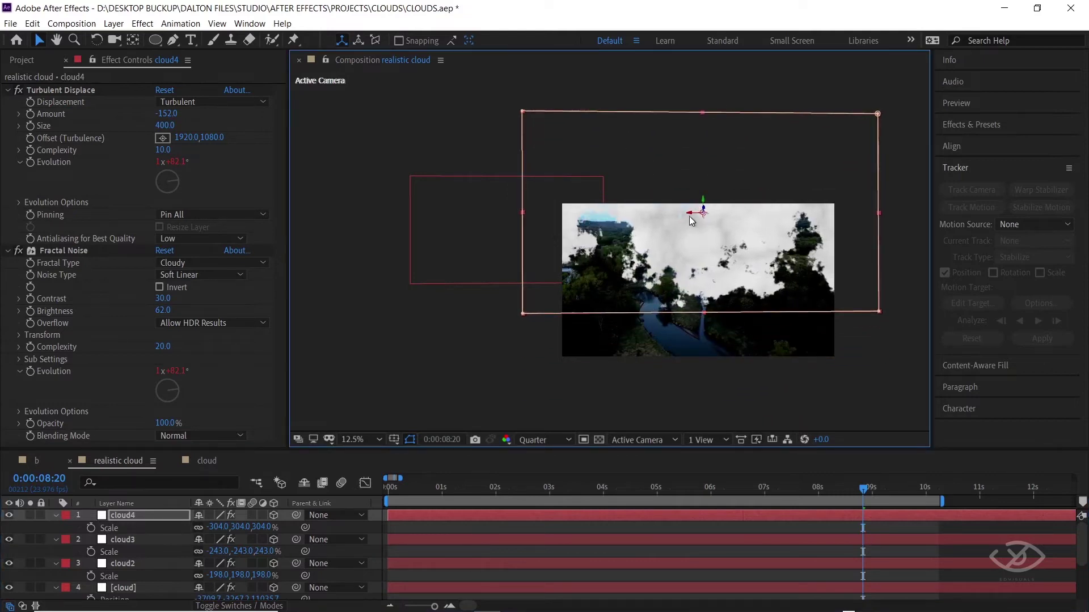
{"action": "mouse_move", "coordinate": [691, 215]}
{"action": "left_mouse_down"}
{"action": "mouse_move", "coordinate": [813, 229]}
{"action": "mouse_move", "coordinate": [797, 228]}
{"action": "mouse_move", "coordinate": [746, 160]}
{"action": "left_mouse_up"}
Reframe the viewer at the shot's start and solo cloud3 after briefly soloing cloud4.
{"action": "left_click", "coordinate": [394, 490]}
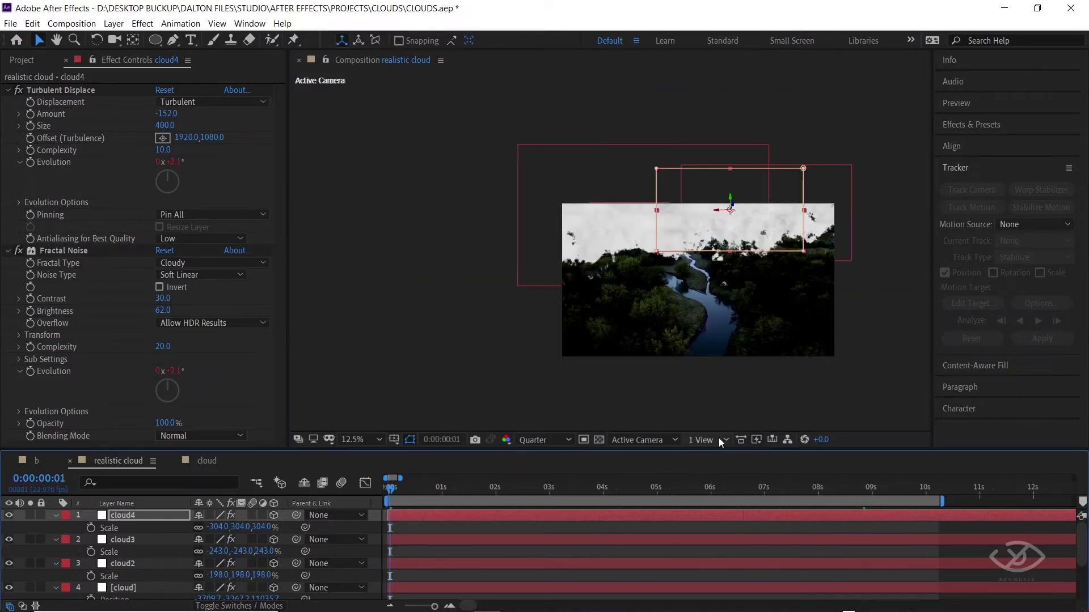
{"action": "left_click_drag", "start_coordinate": [668, 291], "coordinate": [537, 261]}
{"action": "scroll", "coordinate": [655, 372], "scroll_direction": "up", "scroll_amount": 1}
{"action": "left_click_drag", "start_coordinate": [655, 372], "coordinate": [630, 345]}
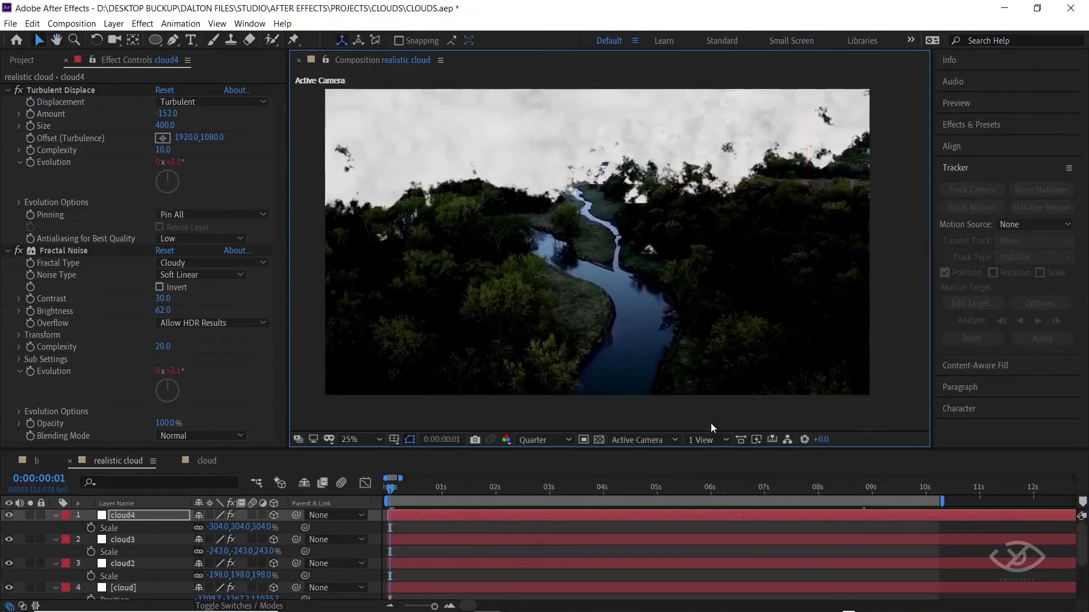
{"action": "left_click_drag", "start_coordinate": [390, 488], "coordinate": [581, 488]}
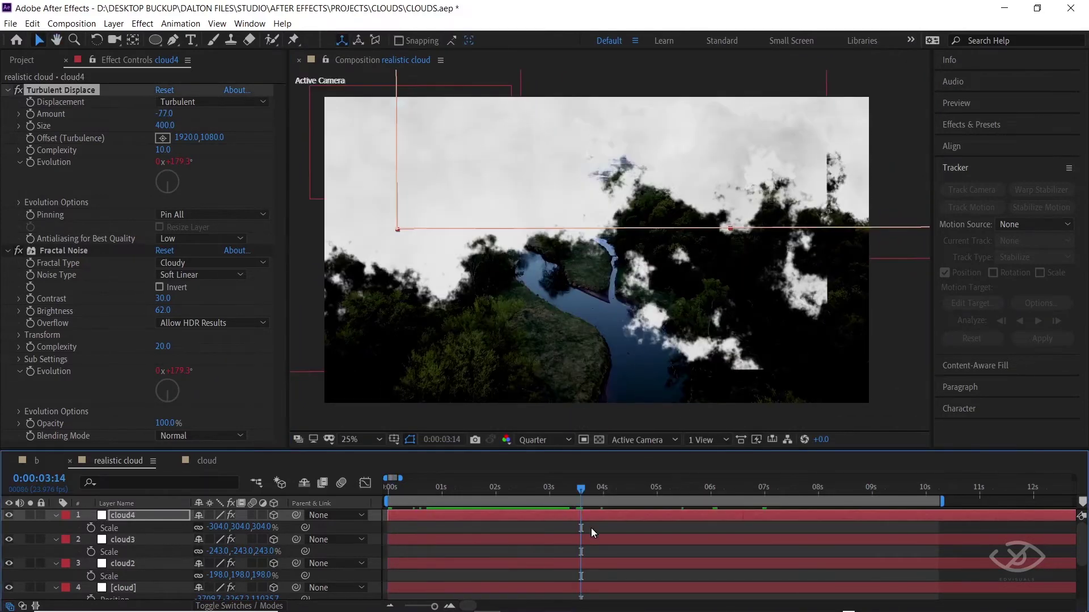
{"action": "left_click", "coordinate": [30, 516]}
{"action": "left_click", "coordinate": [32, 516]}
{"action": "left_click", "coordinate": [33, 539]}
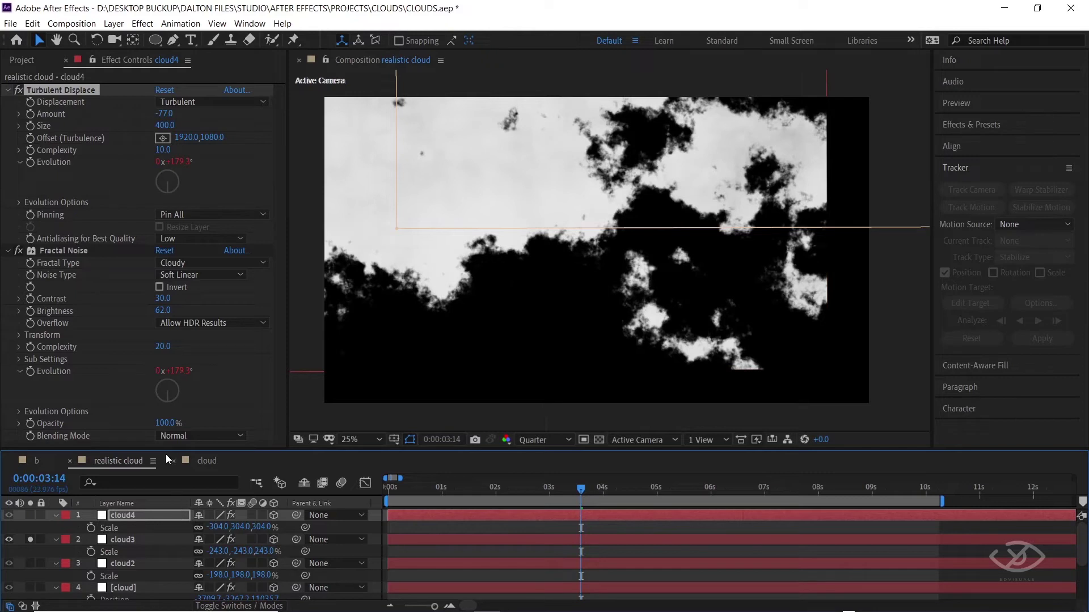
Set cloud3's Turbulent Displace Size to 127, preview the clouds, and park at 6:13.
{"action": "left_click", "coordinate": [546, 535]}
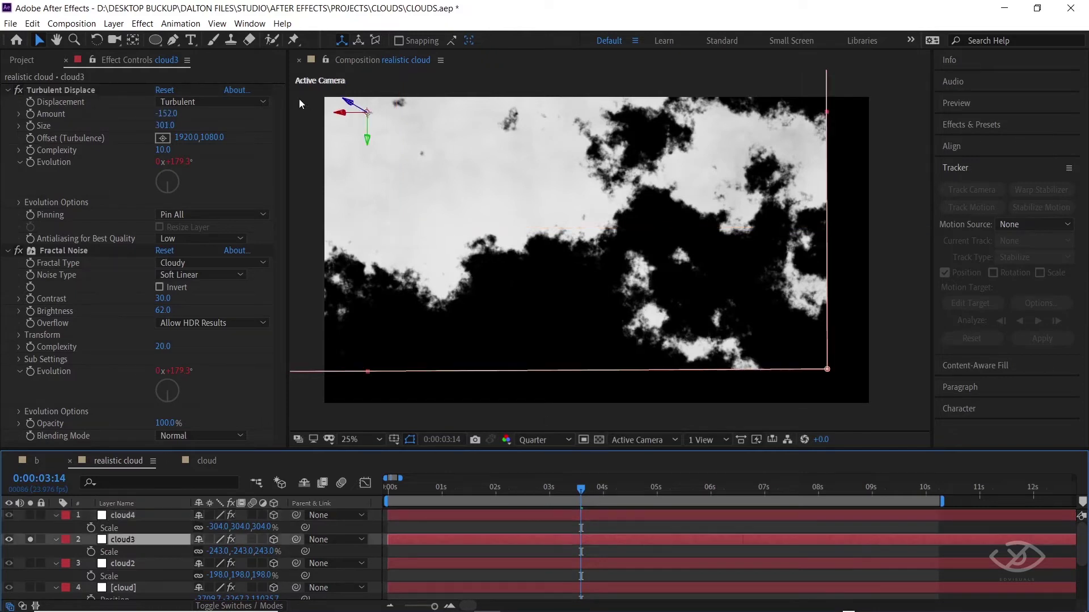
{"action": "mouse_move", "coordinate": [174, 125]}
{"action": "left_mouse_down"}
{"action": "mouse_move", "coordinate": [200, 126]}
{"action": "mouse_move", "coordinate": [139, 128]}
{"action": "left_mouse_up"}
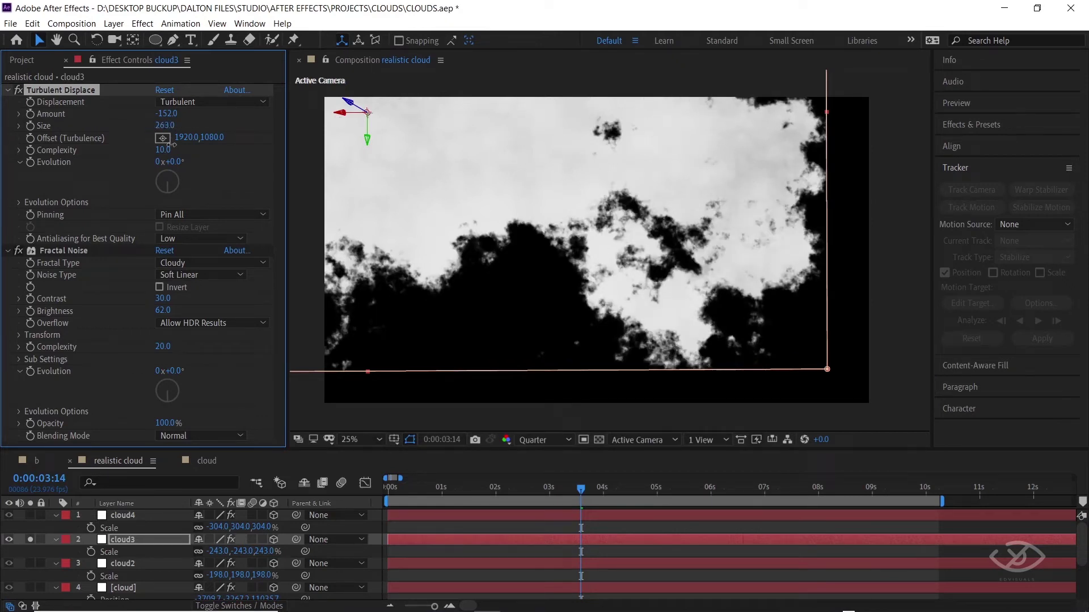
{"action": "left_click_drag", "start_coordinate": [585, 489], "coordinate": [569, 491]}
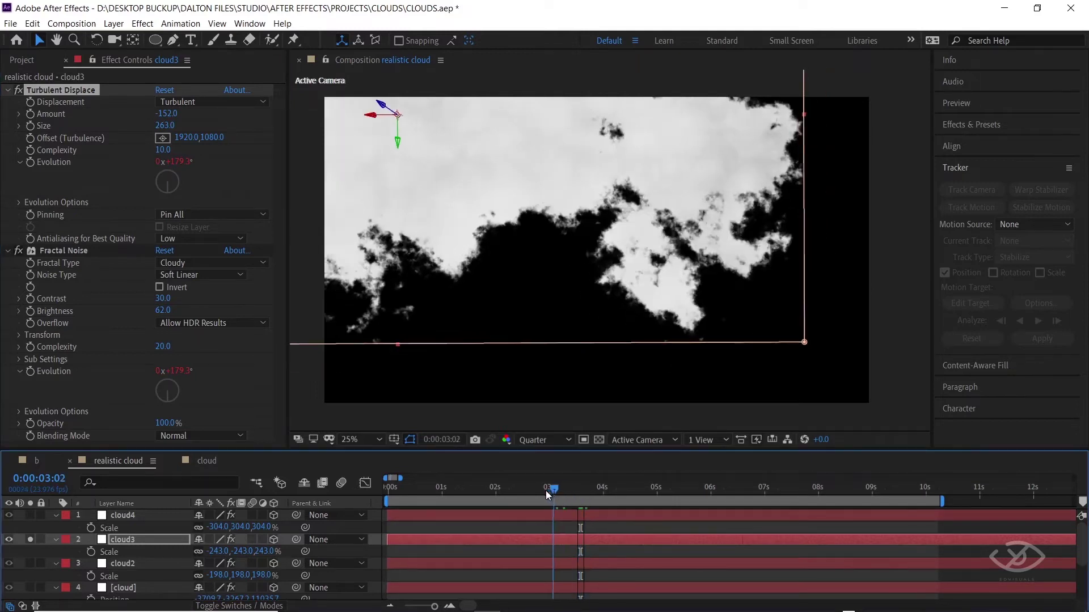
{"action": "key", "text": "space"}
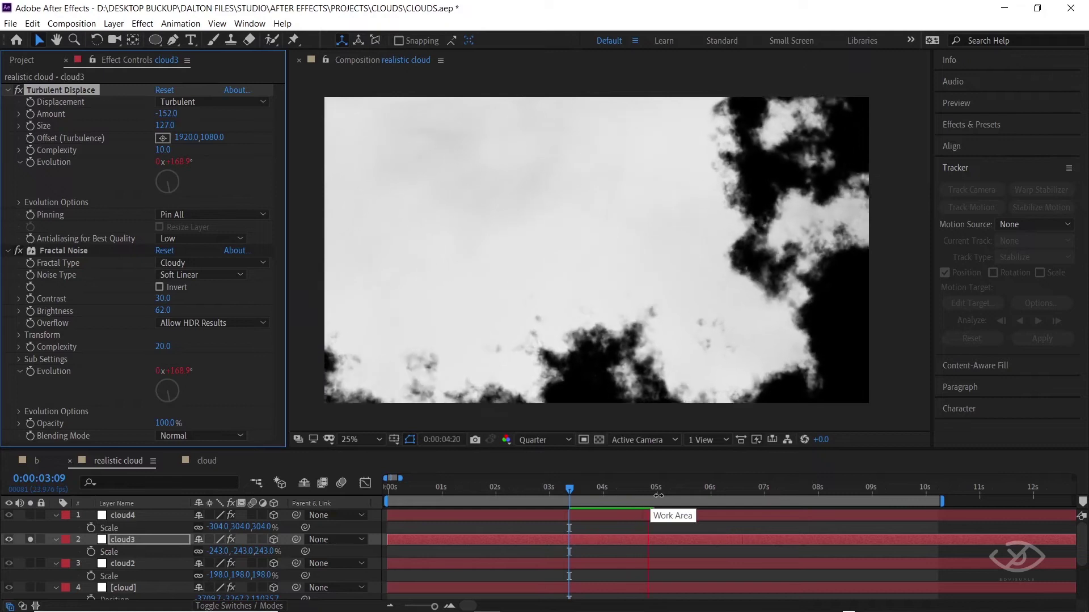
{"action": "left_click", "coordinate": [31, 539]}
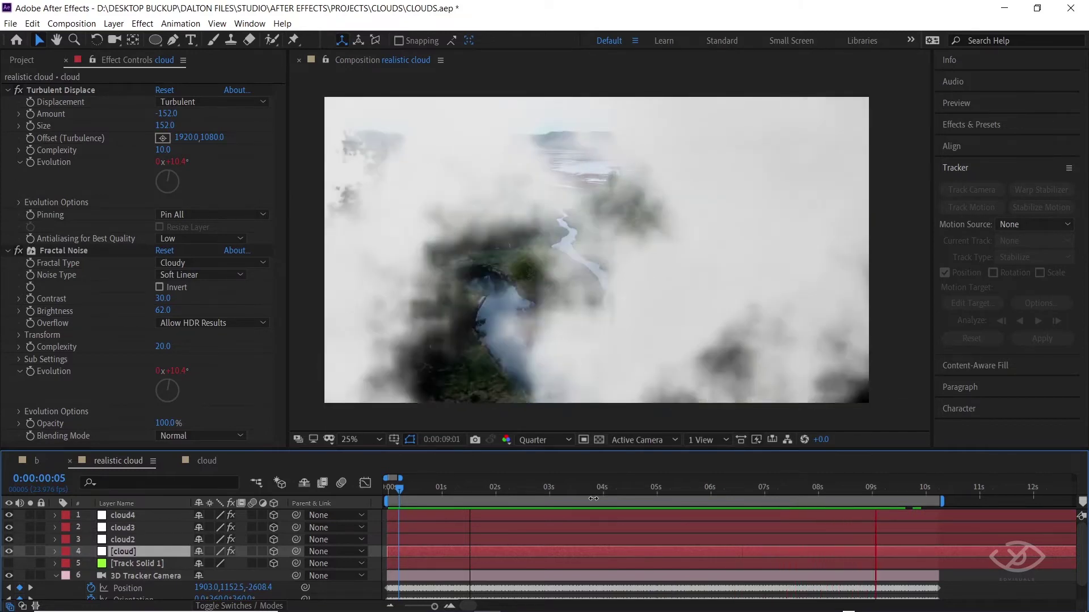
{"action": "key", "text": "space"}
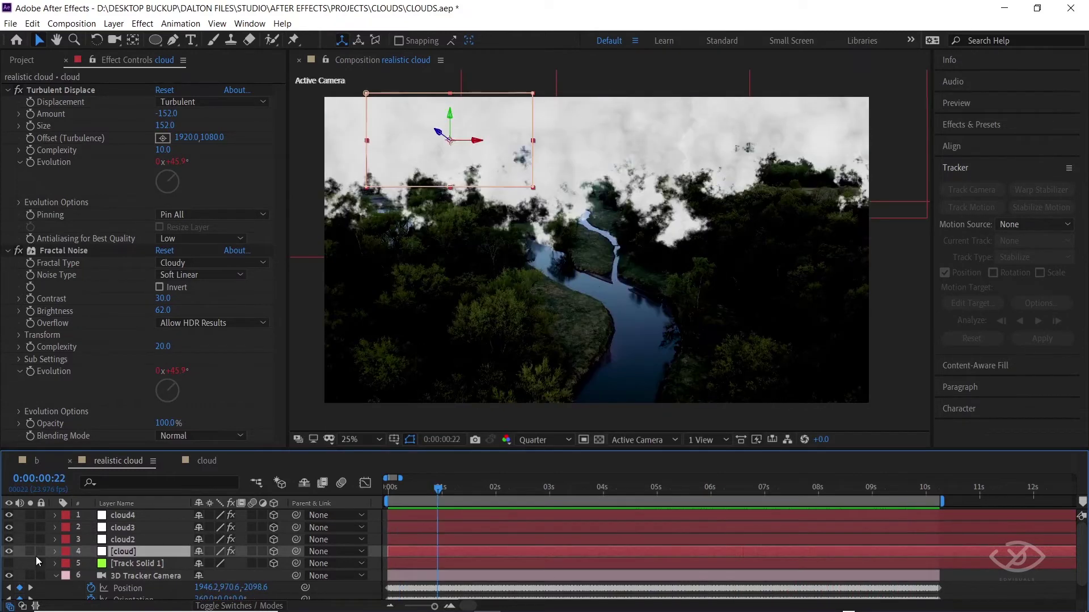
{"action": "left_click_drag", "start_coordinate": [438, 488], "coordinate": [741, 506]}
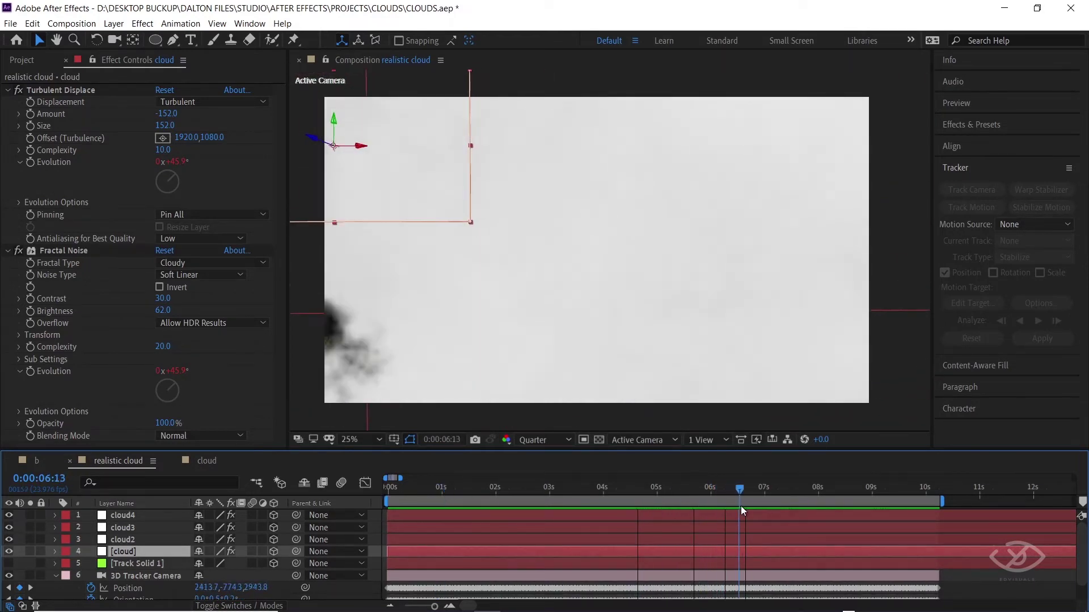
{"action": "left_click", "coordinate": [149, 529]}
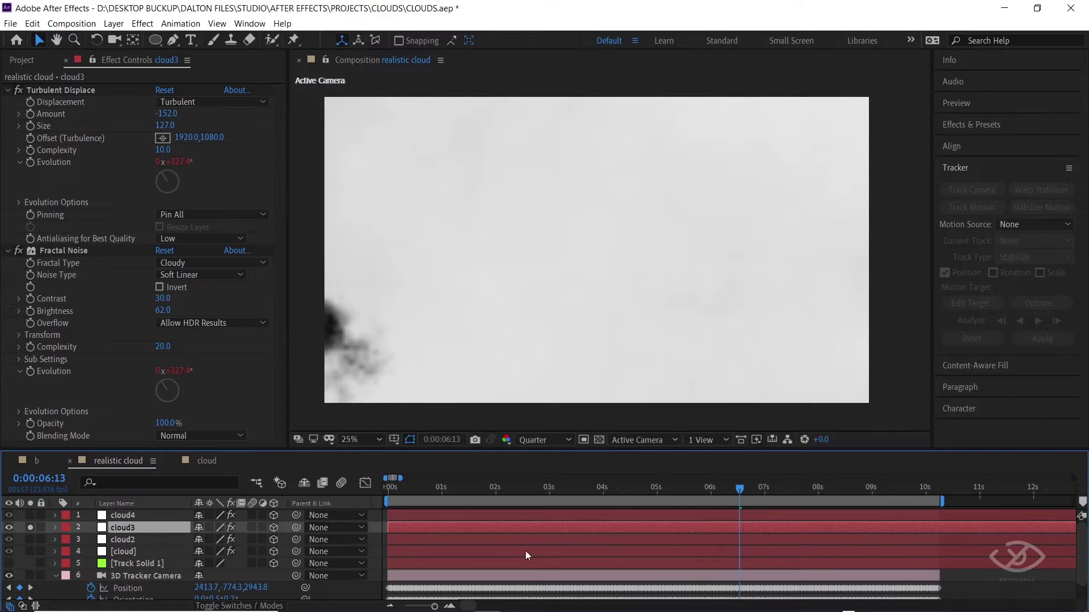
Keyframe cloud3's Opacity at 100% at 6:13 and 4% around 7:04.
{"action": "key", "text": "t"}
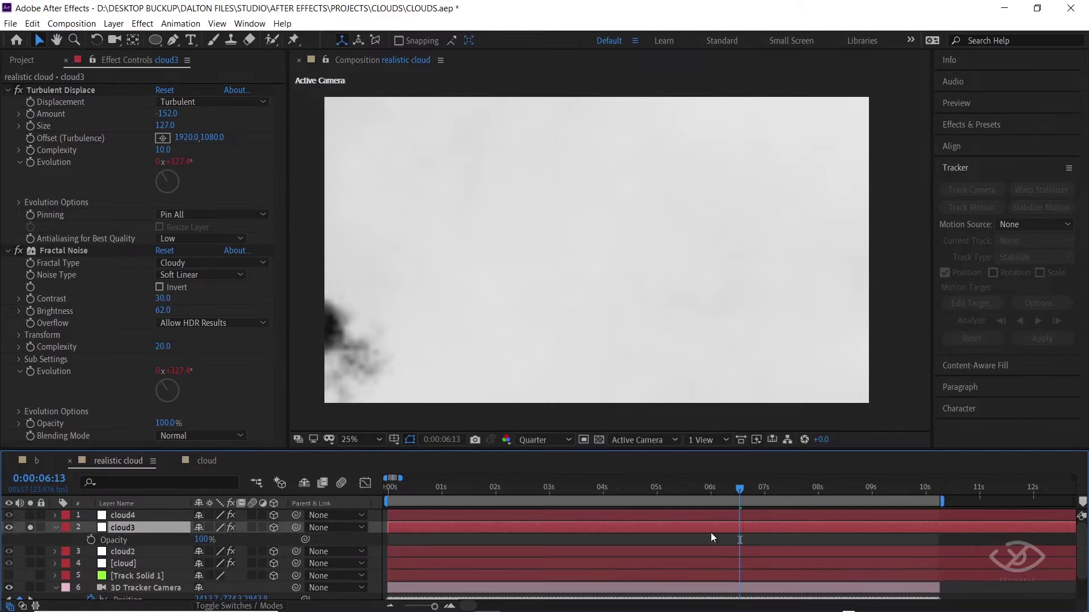
{"action": "left_click", "coordinate": [92, 540]}
{"action": "left_click_drag", "start_coordinate": [740, 488], "coordinate": [783, 492]}
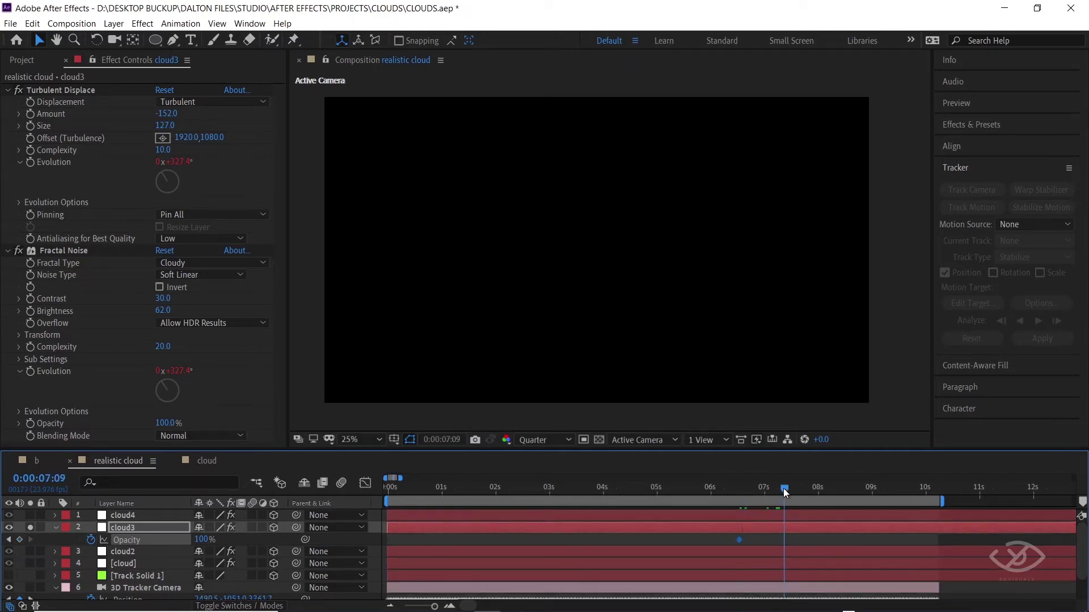
{"action": "left_click_drag", "start_coordinate": [775, 497], "coordinate": [773, 495]}
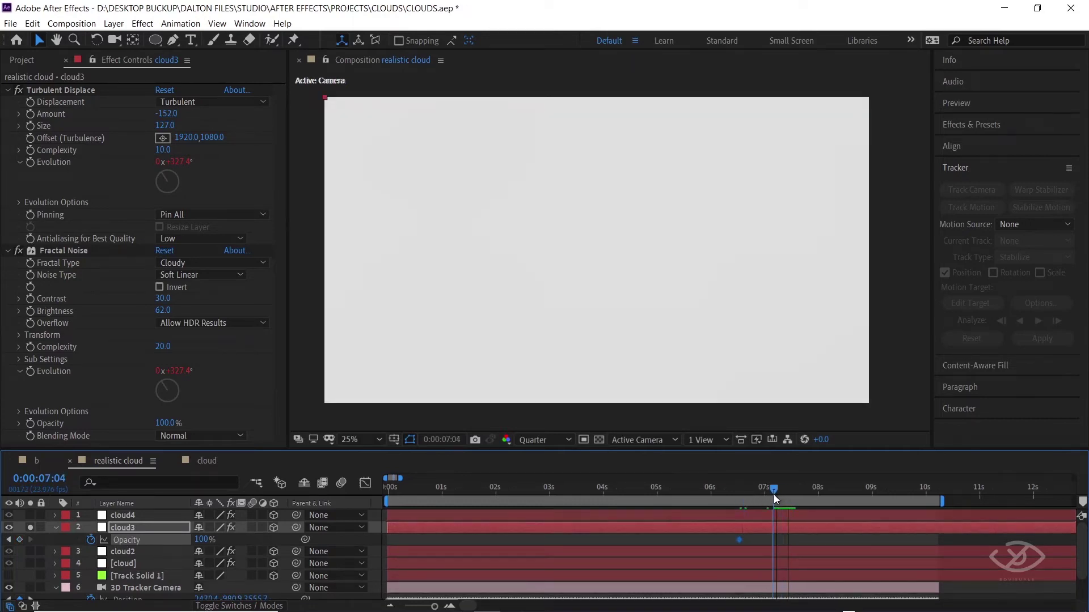
{"action": "mouse_move", "coordinate": [207, 544]}
{"action": "left_mouse_down"}
{"action": "mouse_move", "coordinate": [717, 509]}
{"action": "mouse_move", "coordinate": [693, 491]}
{"action": "left_mouse_up"}
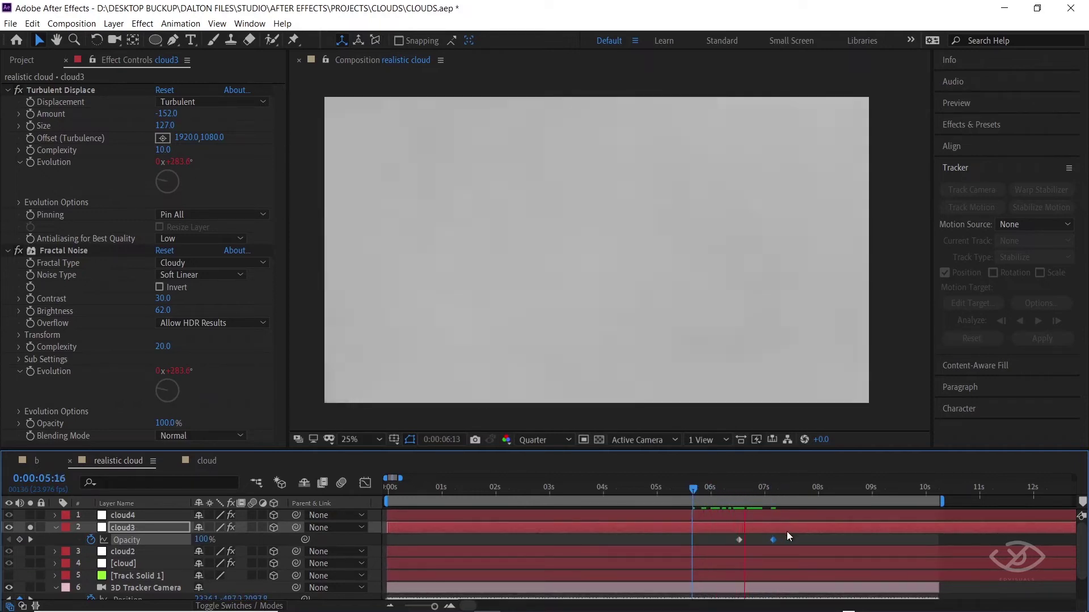
Solo cloud2, scrub through its clouds, and select it.
{"action": "left_click", "coordinate": [586, 489]}
{"action": "left_click_drag", "start_coordinate": [580, 491], "coordinate": [448, 491]}
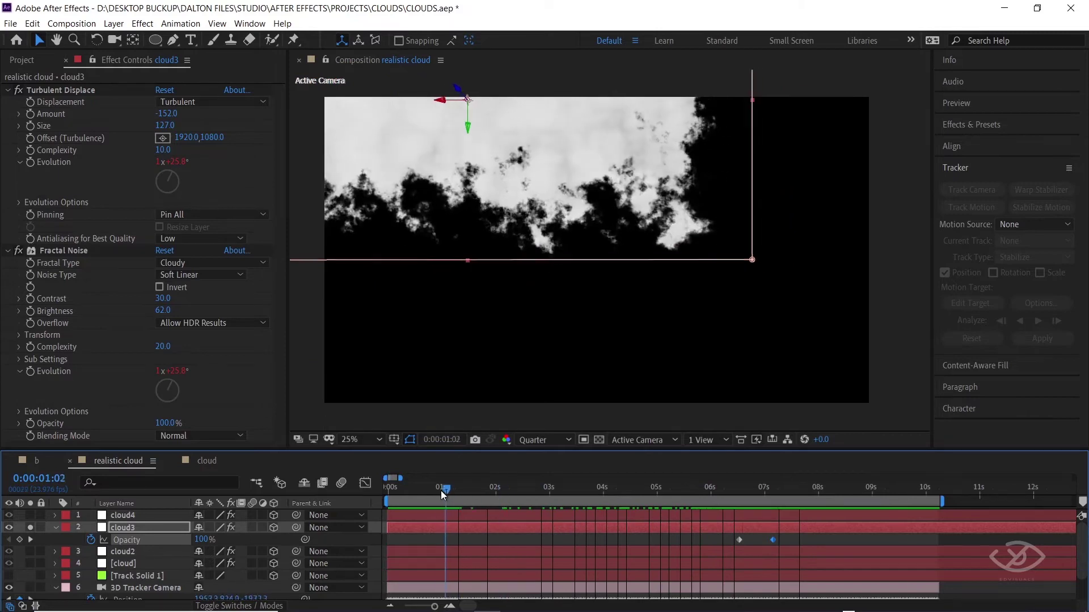
{"action": "left_click", "coordinate": [30, 551]}
{"action": "left_click_drag", "start_coordinate": [539, 498], "coordinate": [792, 506]}
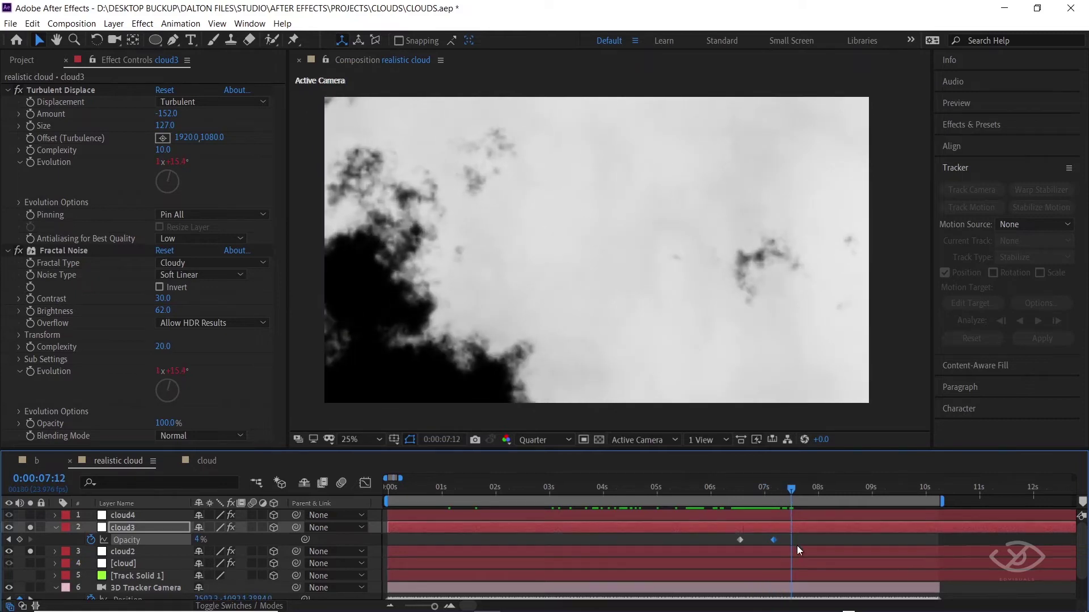
{"action": "left_click", "coordinate": [796, 552]}
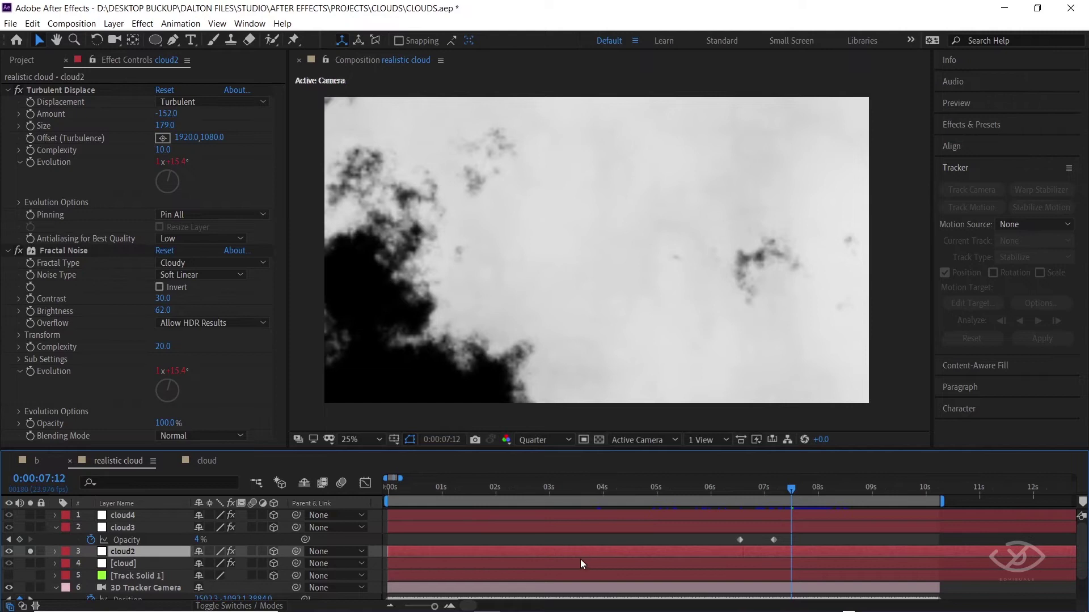
Keyframe cloud2's Opacity from 100% at 8:03 to 0% at 8:12.
{"action": "key", "text": "t"}
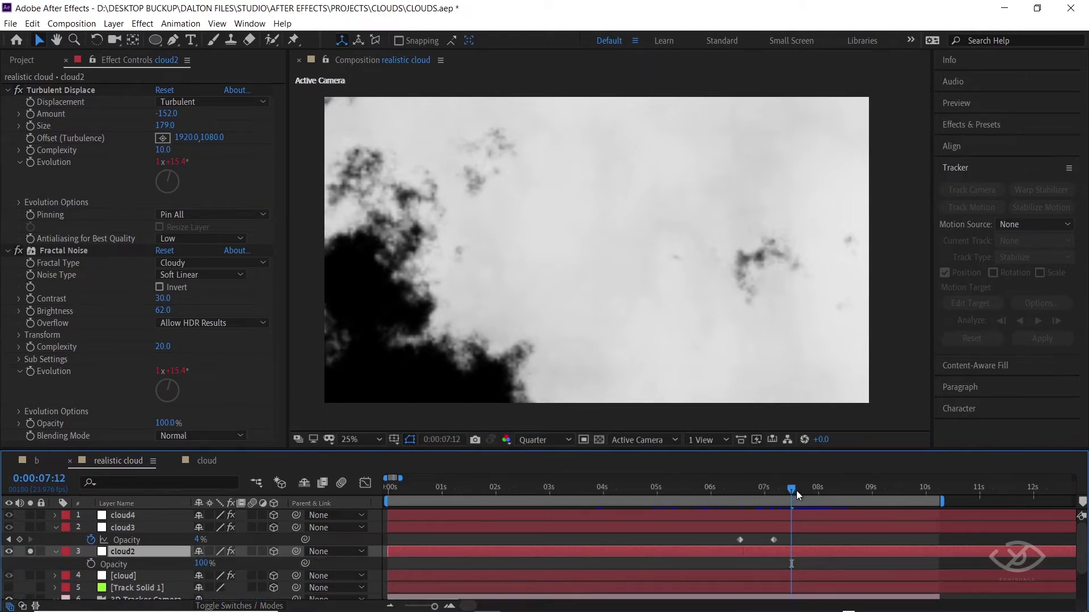
{"action": "left_click_drag", "start_coordinate": [795, 496], "coordinate": [826, 495]}
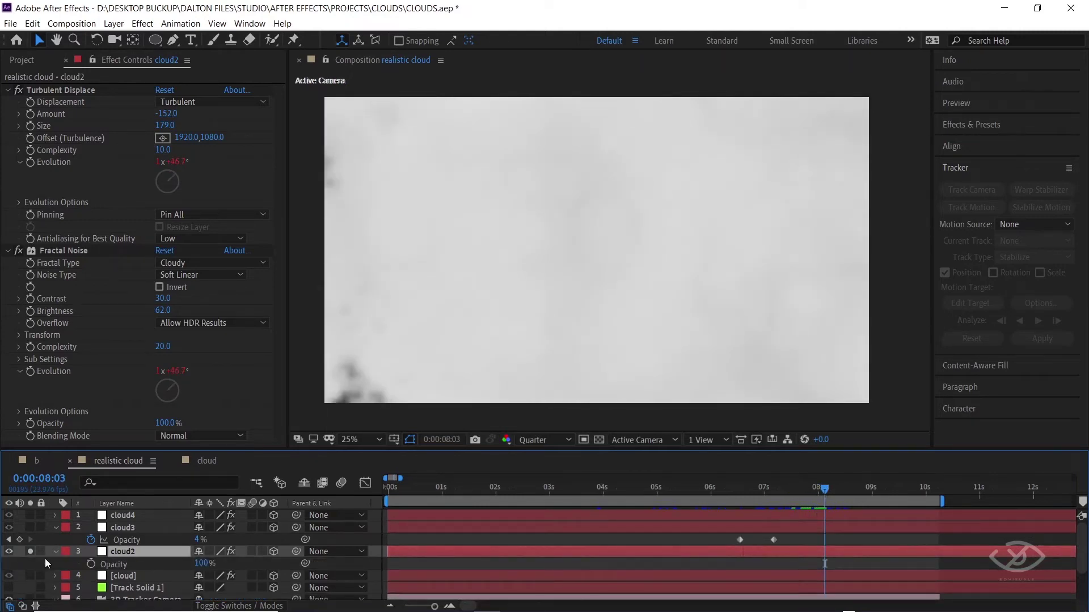
{"action": "left_click", "coordinate": [91, 564]}
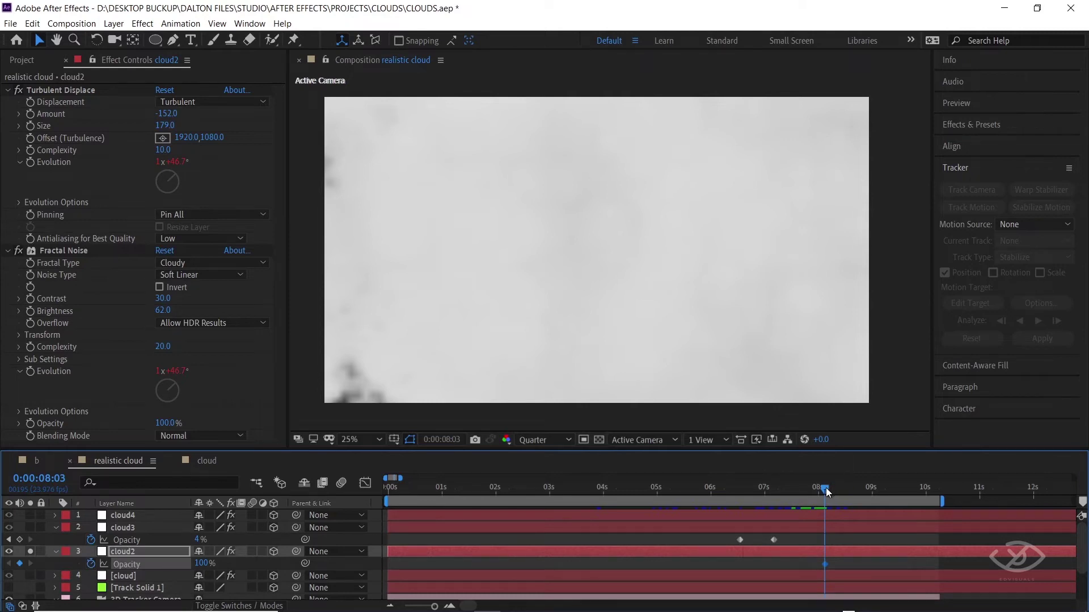
{"action": "left_click_drag", "start_coordinate": [826, 487], "coordinate": [845, 491]}
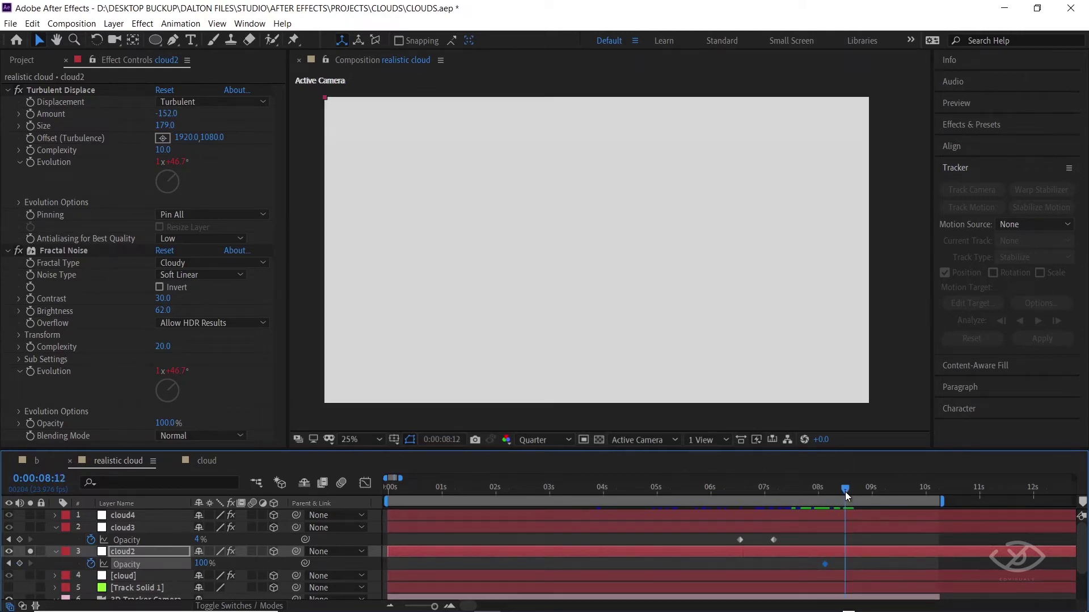
{"action": "left_click", "coordinate": [202, 564]}
{"action": "type", "text": "0"}
{"action": "key", "text": "Return"}
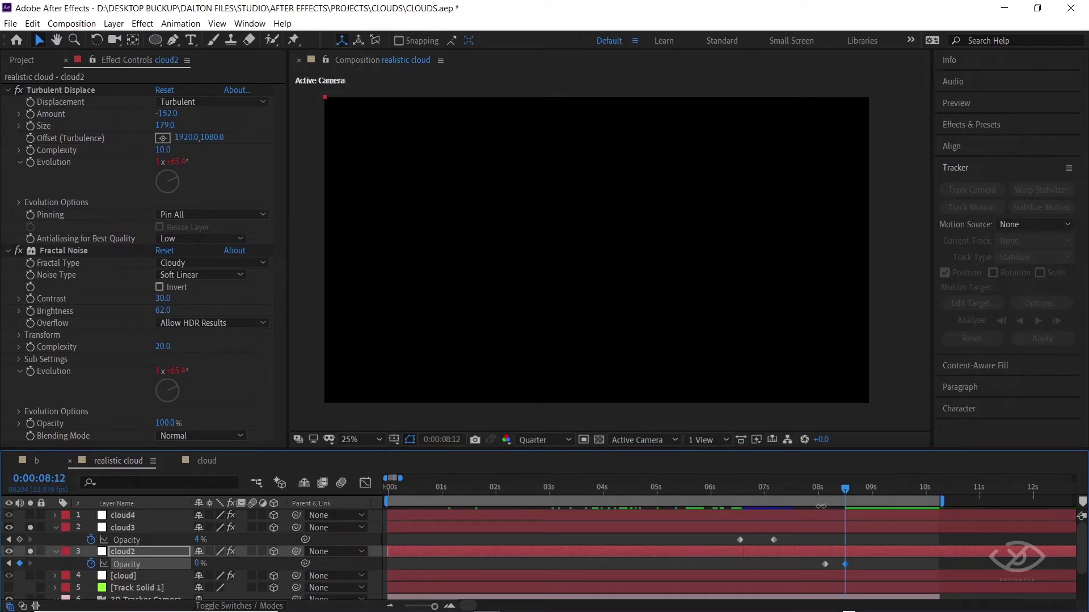
Preview the fade from 6:05, then solo and select cloud4.
{"action": "left_click_drag", "start_coordinate": [843, 493], "coordinate": [722, 489]}
{"action": "key", "text": "space"}
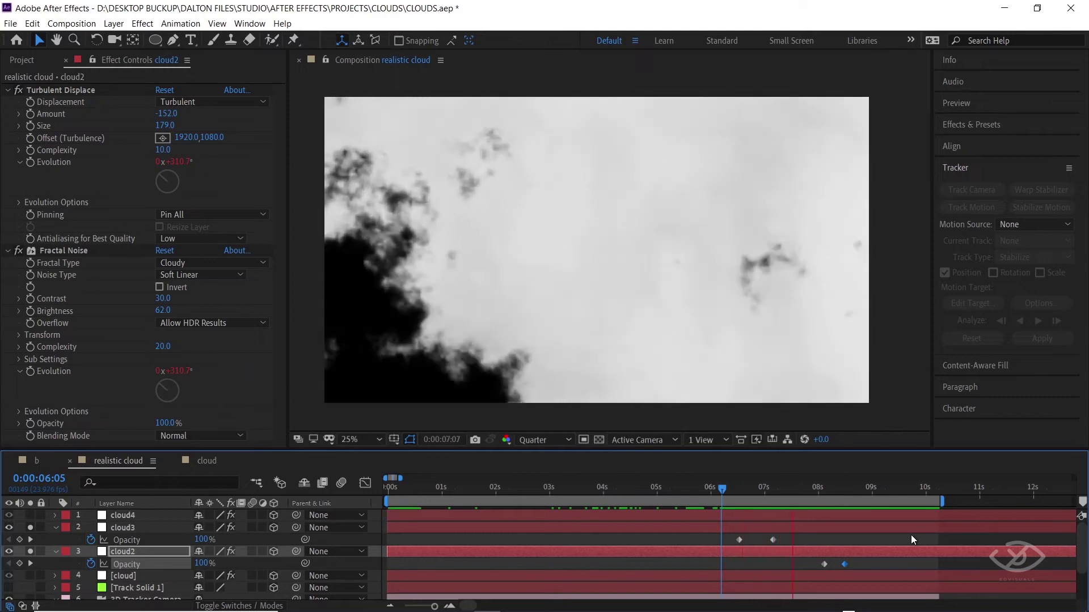
{"action": "mouse_move", "coordinate": [645, 482]}
{"action": "left_mouse_down"}
{"action": "mouse_move", "coordinate": [482, 485]}
{"action": "mouse_move", "coordinate": [730, 488]}
{"action": "left_mouse_up"}
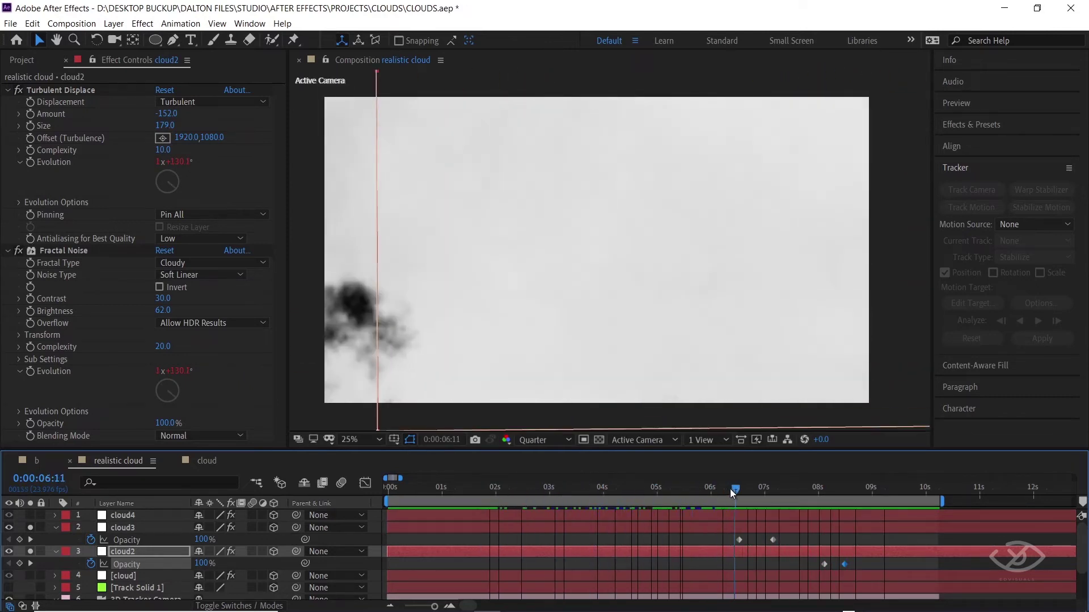
{"action": "left_click", "coordinate": [33, 515]}
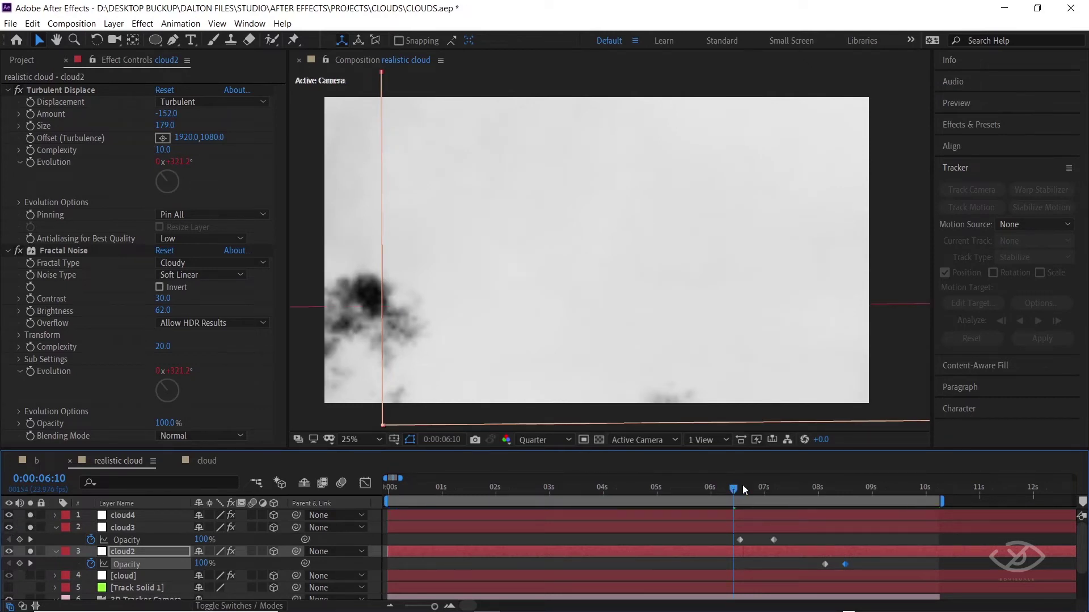
{"action": "left_click_drag", "start_coordinate": [748, 484], "coordinate": [859, 508]}
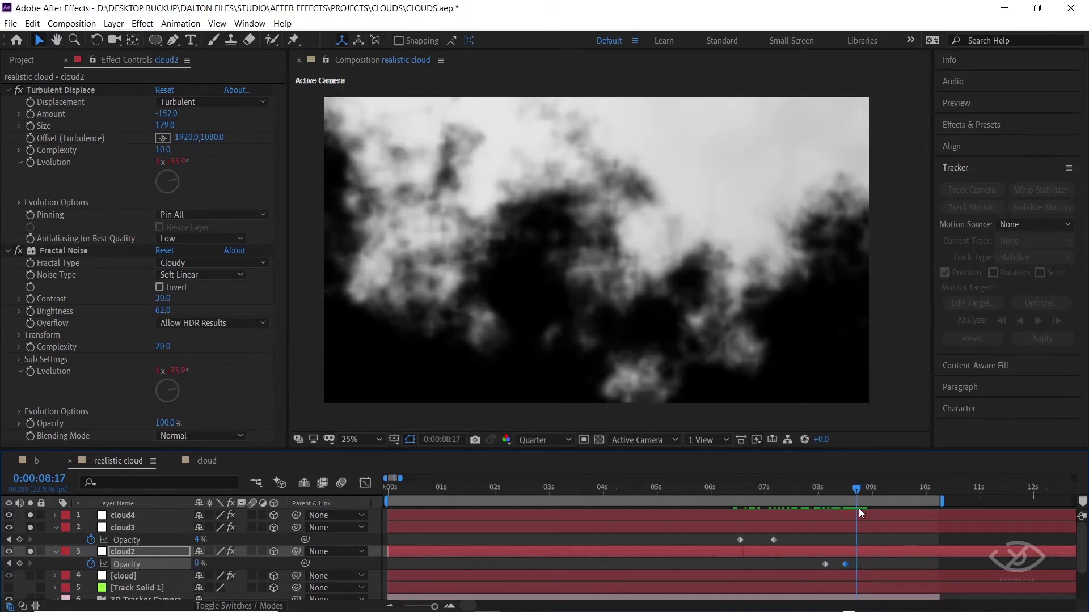
{"action": "left_click", "coordinate": [859, 516]}
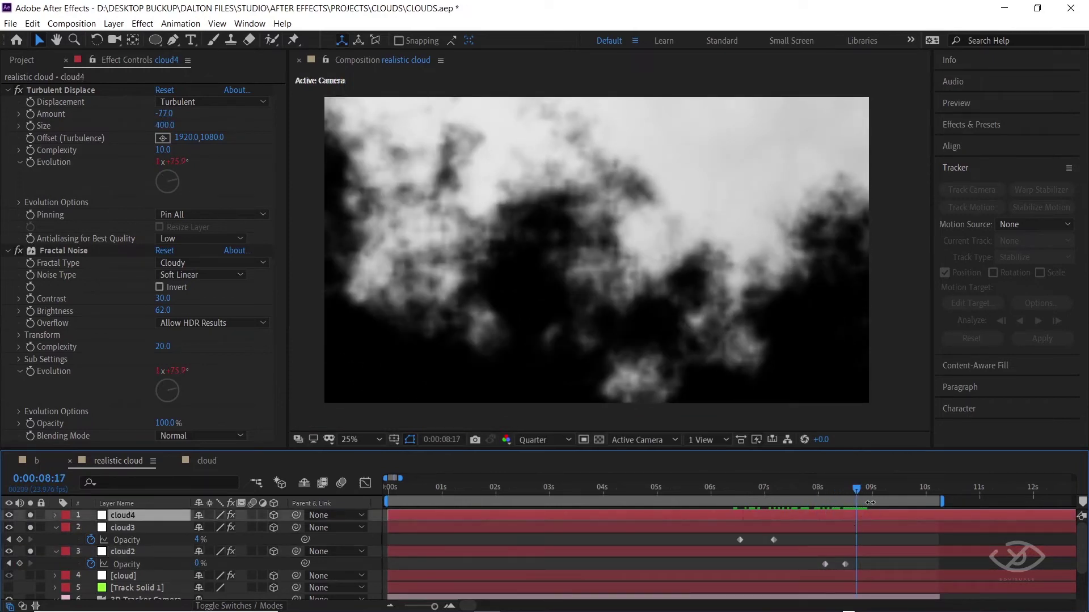
Keyframe cloud4's Opacity from 100% near 9:10 to 0% a few frames later.
{"action": "mouse_move", "coordinate": [856, 488]}
{"action": "left_mouse_down"}
{"action": "mouse_move", "coordinate": [891, 494]}
{"action": "mouse_move", "coordinate": [889, 505]}
{"action": "left_mouse_up"}
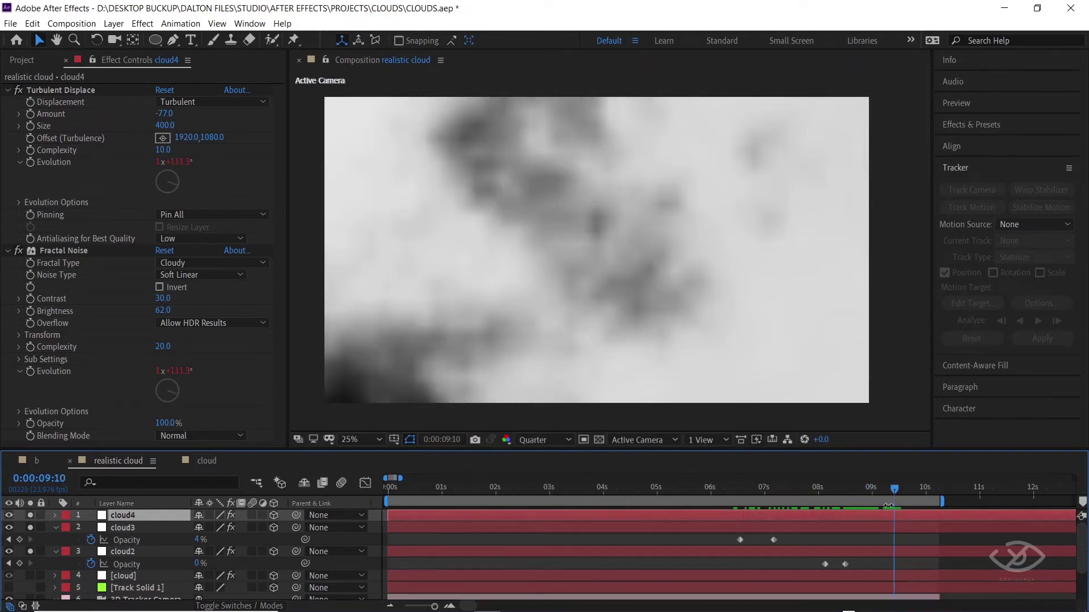
{"action": "key", "text": "t"}
{"action": "left_click", "coordinate": [91, 528]}
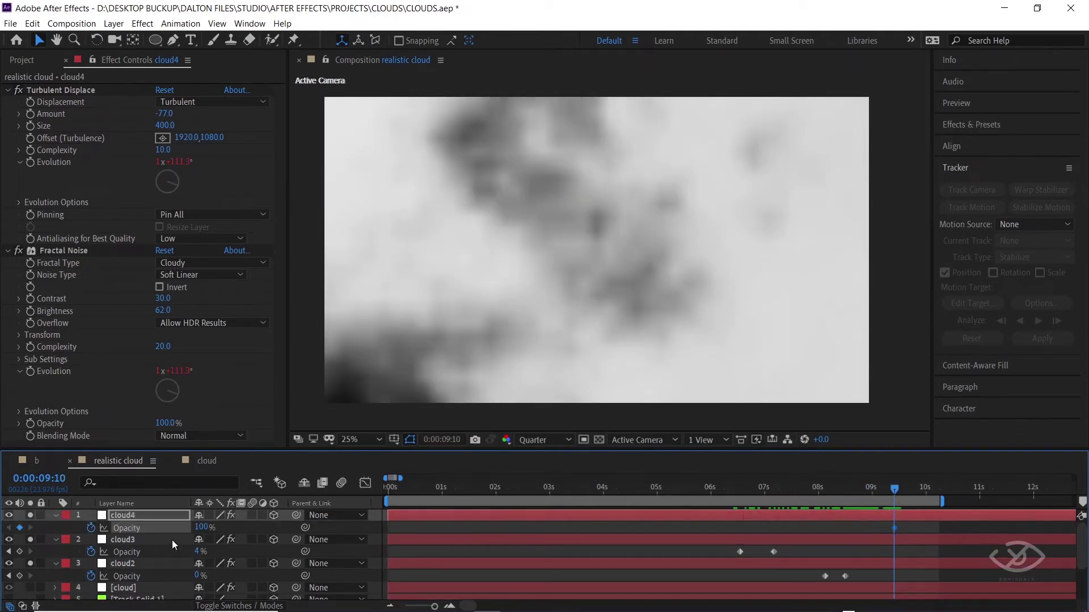
{"action": "mouse_move", "coordinate": [893, 492]}
{"action": "left_mouse_down"}
{"action": "mouse_move", "coordinate": [920, 488]}
{"action": "mouse_move", "coordinate": [910, 492]}
{"action": "left_mouse_up"}
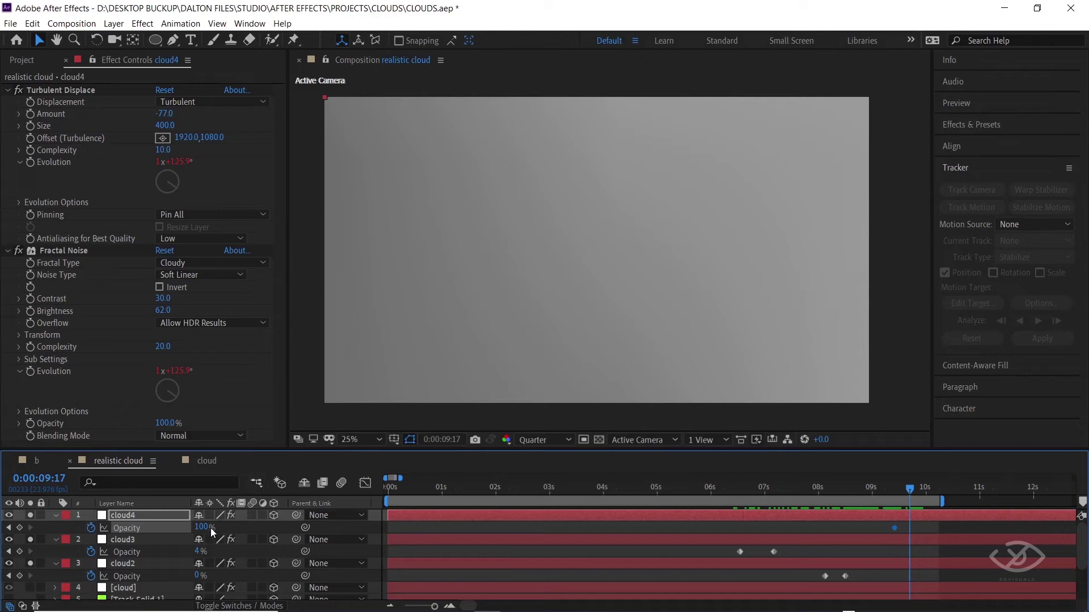
{"action": "left_click_drag", "start_coordinate": [208, 528], "coordinate": [173, 528]}
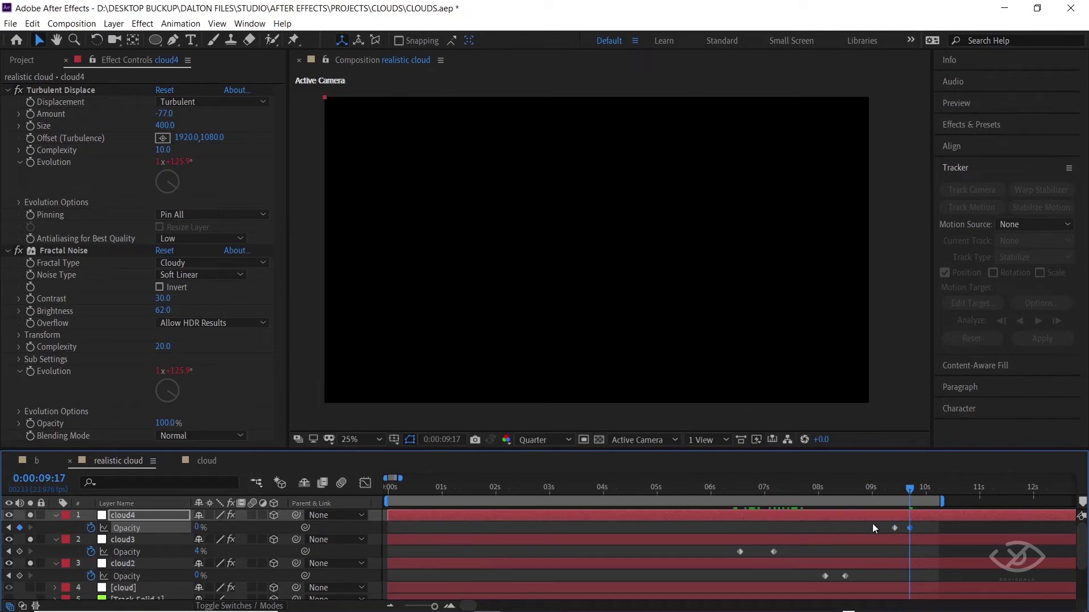
{"action": "left_click_drag", "start_coordinate": [894, 527], "coordinate": [889, 527]}
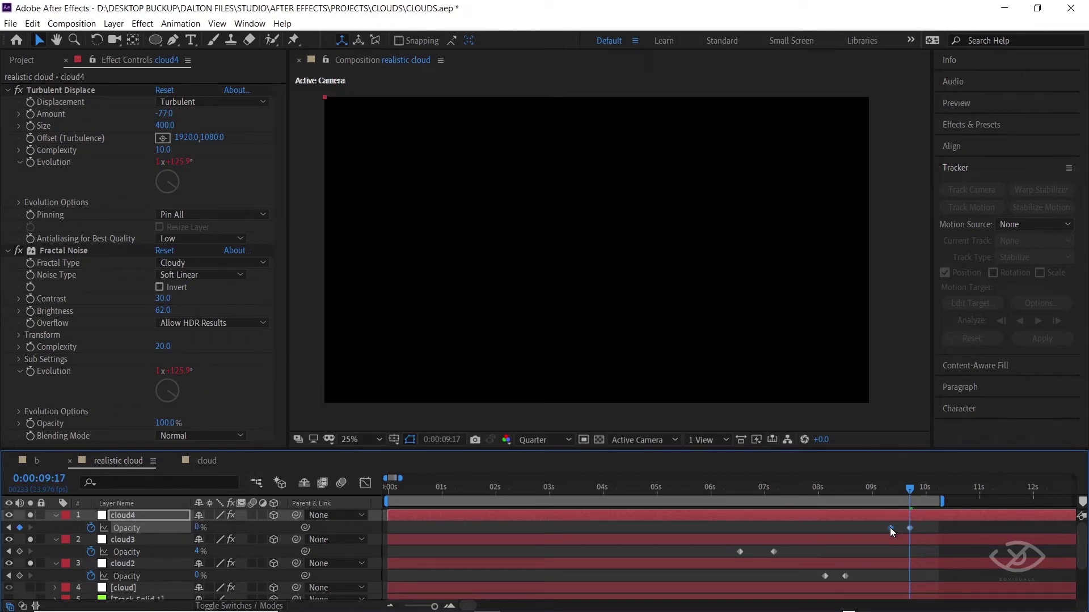
{"action": "left_click", "coordinate": [857, 486]}
Unsolo cloud3 and cloud2 and preview the full river scene with clouds.
{"action": "key", "text": "space"}
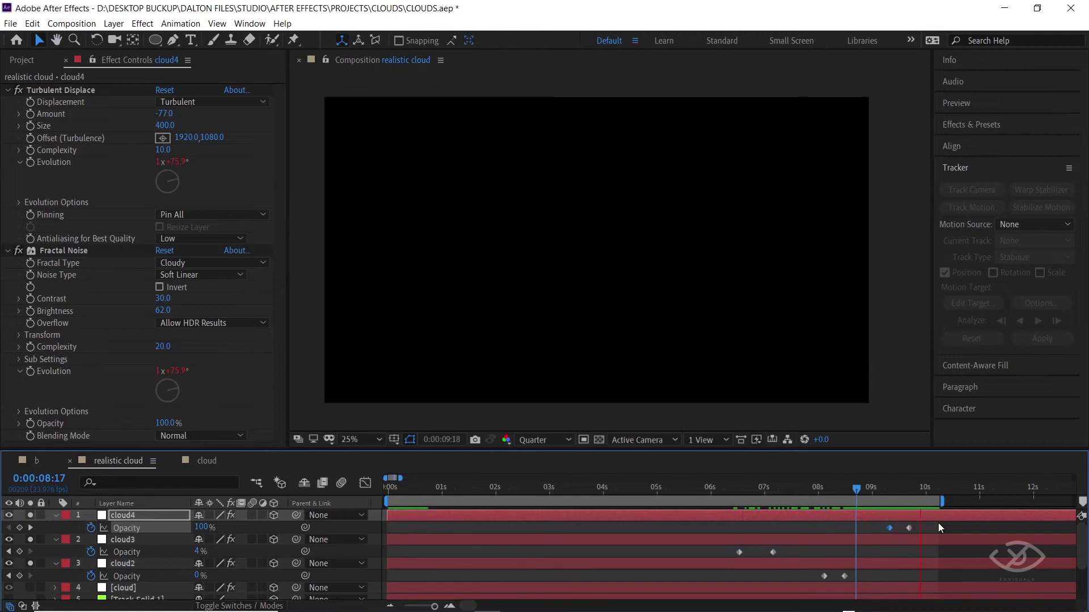
{"action": "left_click", "coordinate": [30, 539]}
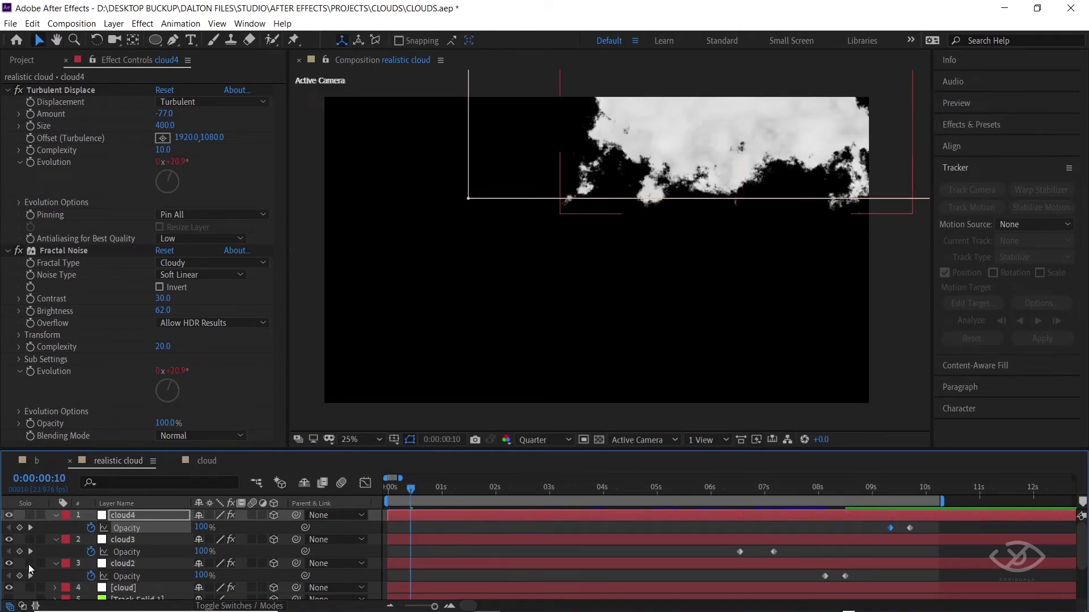
{"action": "left_click", "coordinate": [30, 563]}
{"action": "key", "text": "space"}
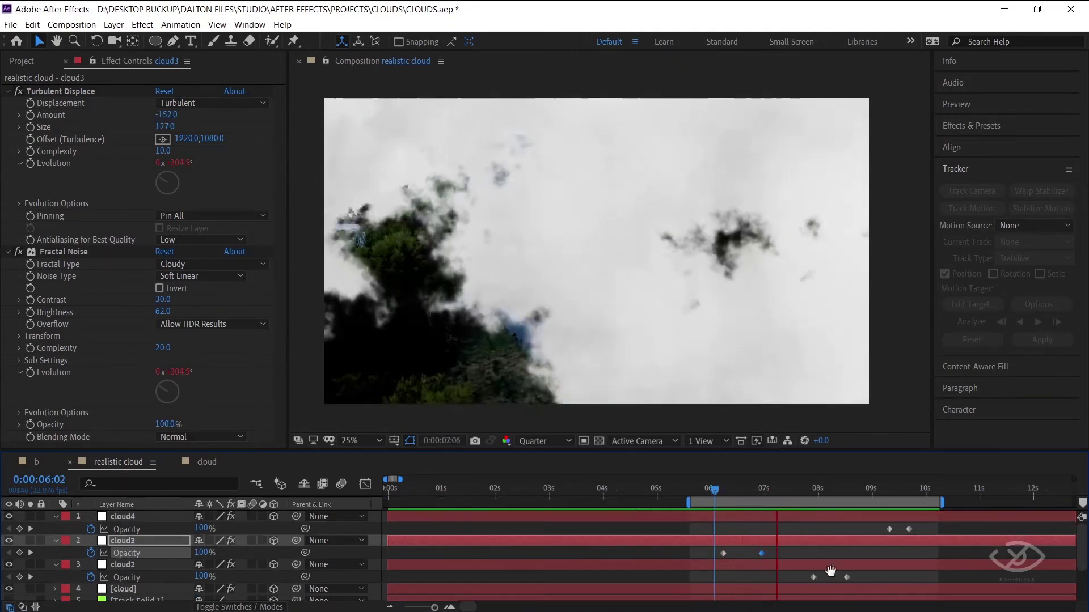
Drag cloud3's two Opacity keyframes later, just past 6 seconds, and preview the retimed fade.
{"action": "key", "text": "space"}
{"action": "left_click", "coordinate": [699, 490]}
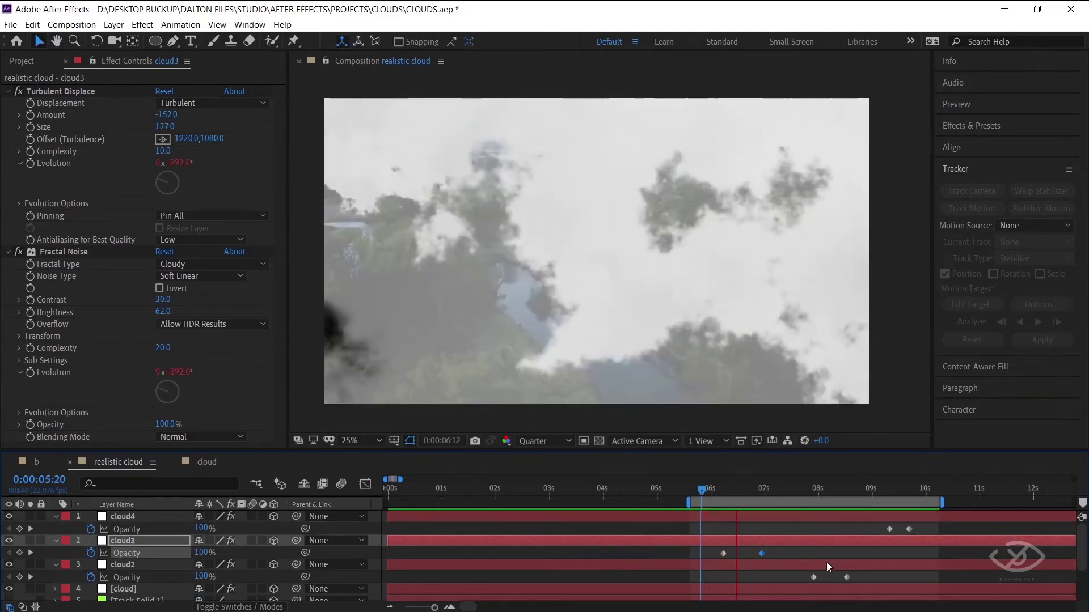
{"action": "left_click_drag", "start_coordinate": [725, 553], "coordinate": [786, 553]}
{"action": "left_click", "coordinate": [724, 489]}
{"action": "key", "text": "space"}
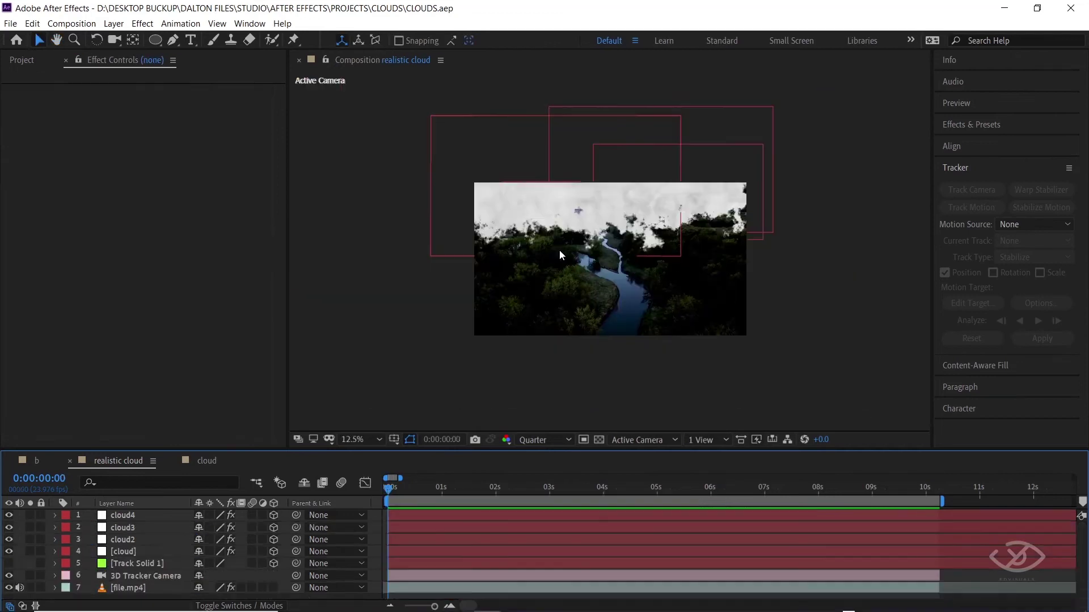
{"action": "key", "text": "space"}
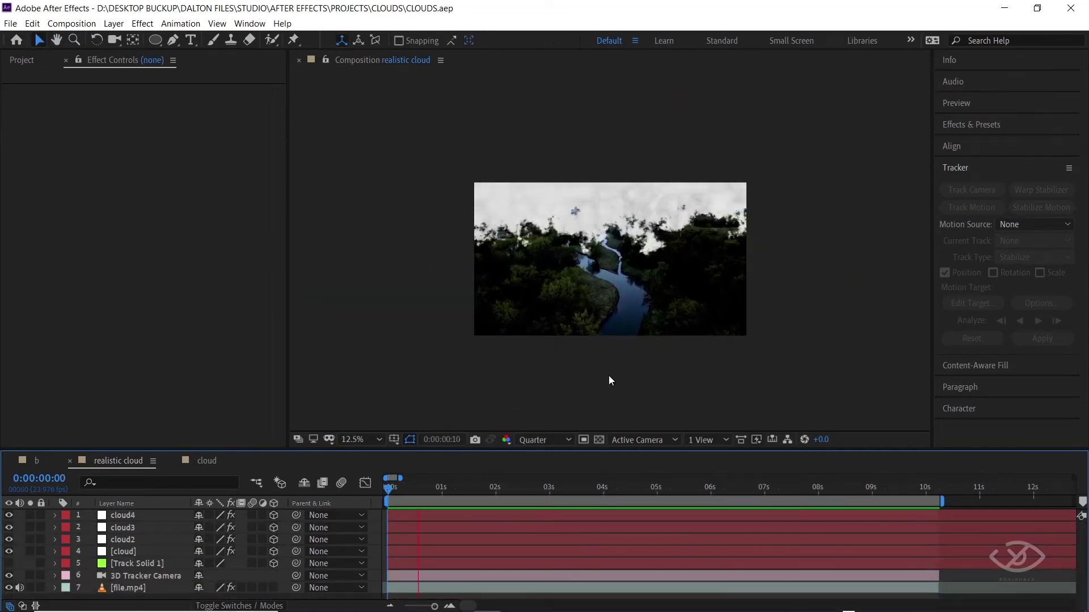
{"action": "key", "text": "space"}
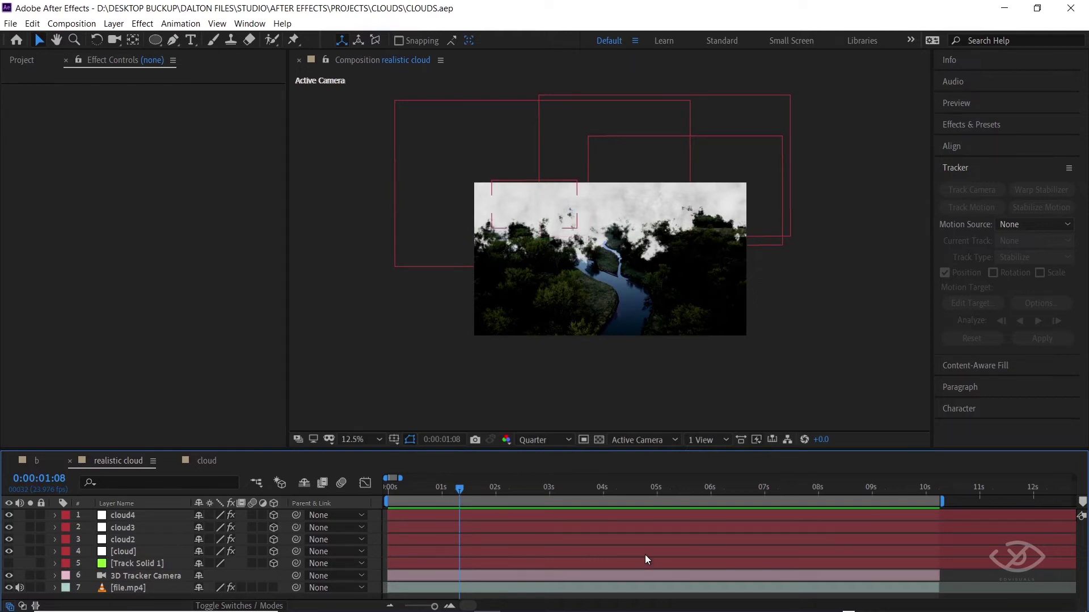
In a 2 Views – Horizontal layout, drag cloud3 lower in the Left view.
{"action": "left_click", "coordinate": [644, 555]}
{"action": "left_click", "coordinate": [655, 539]}
{"action": "left_click", "coordinate": [723, 441]}
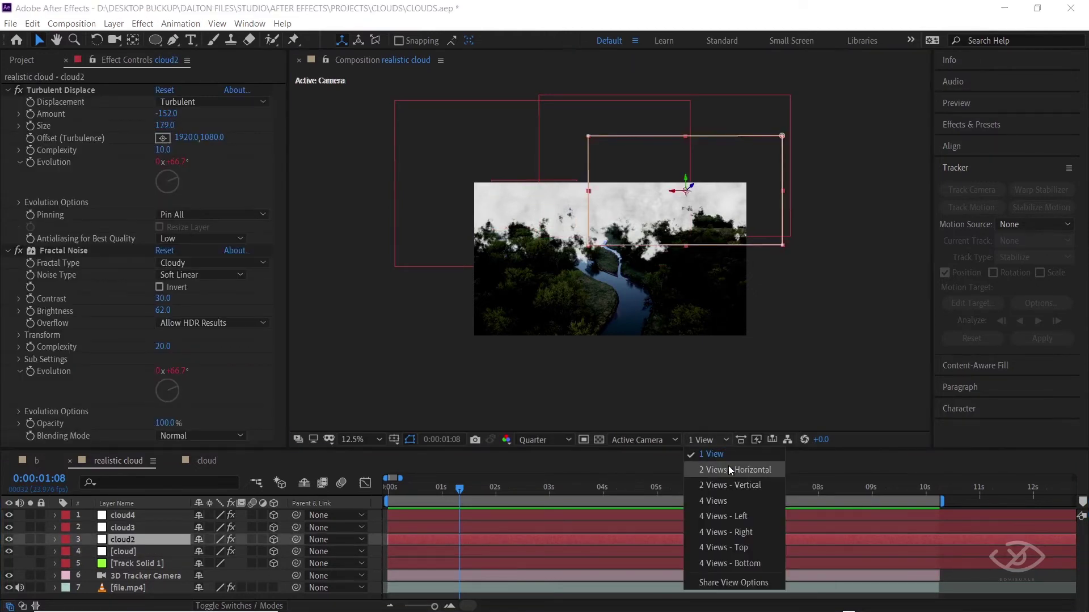
{"action": "left_click", "coordinate": [728, 469]}
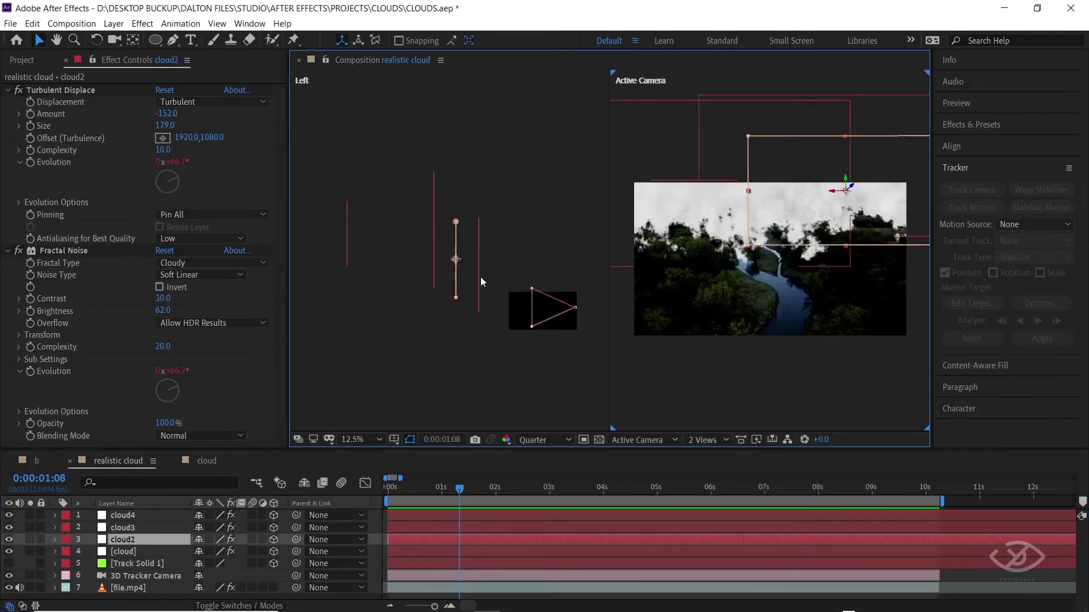
{"action": "mouse_move", "coordinate": [461, 489]}
{"action": "left_mouse_down"}
{"action": "mouse_move", "coordinate": [499, 496]}
{"action": "mouse_move", "coordinate": [352, 489]}
{"action": "left_mouse_up"}
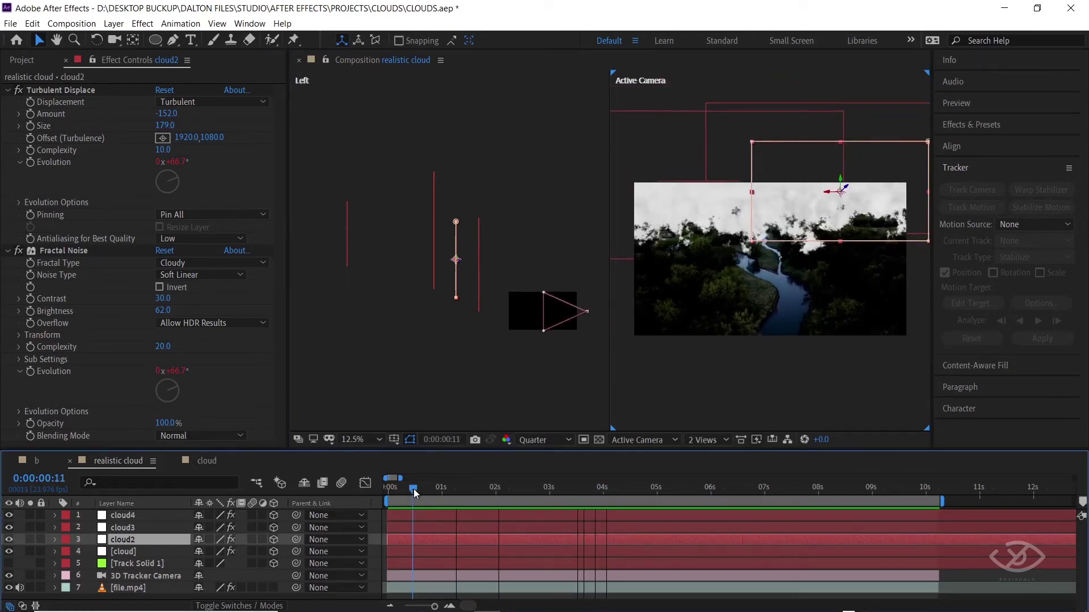
{"action": "left_click", "coordinate": [478, 283]}
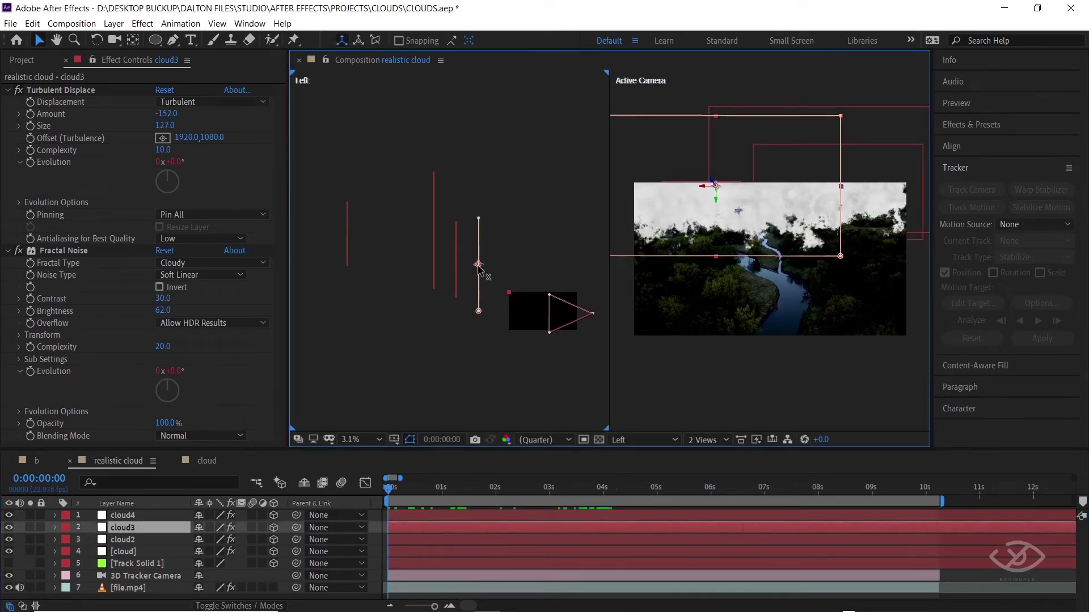
{"action": "left_click_drag", "start_coordinate": [479, 270], "coordinate": [470, 367]}
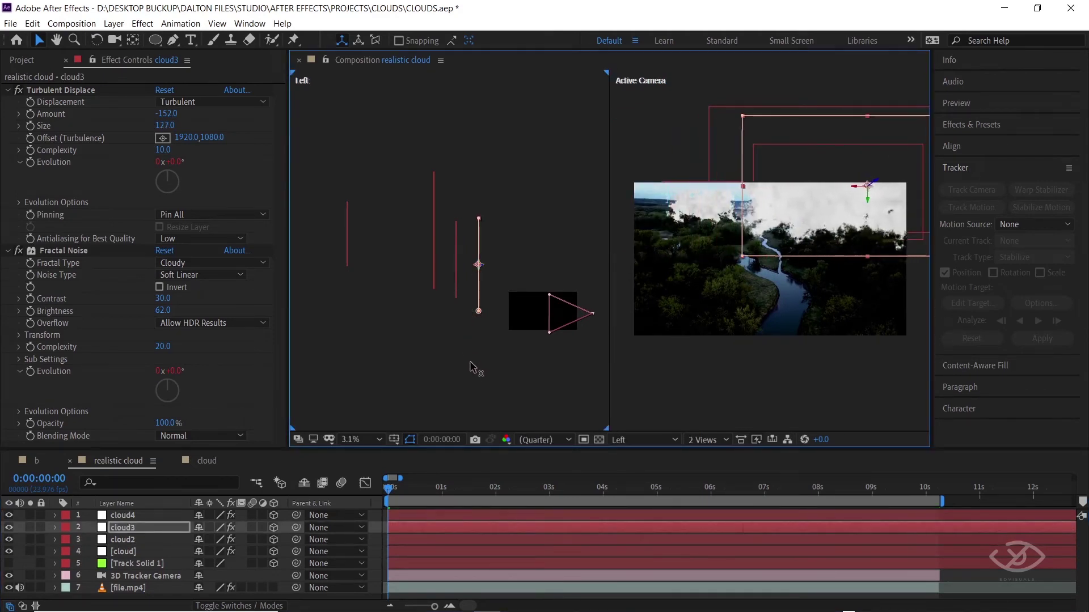
{"action": "scroll", "coordinate": [872, 292], "scroll_direction": "up", "scroll_amount": 1}
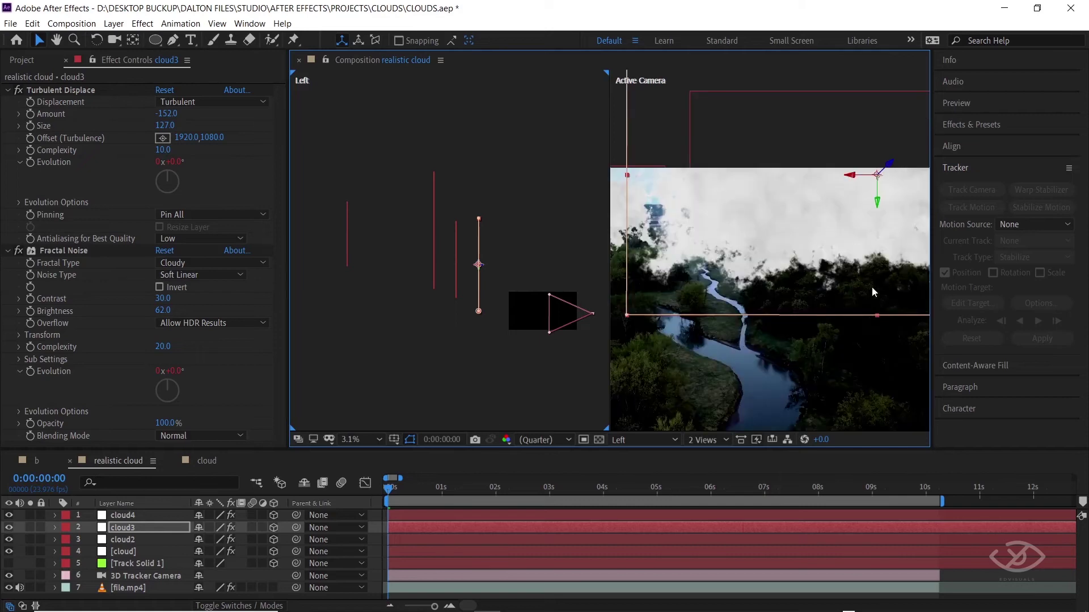
{"action": "scroll", "coordinate": [872, 292], "scroll_direction": "down", "scroll_amount": 1}
{"action": "key", "text": "space"}
Return to a single camera view, preview the clouds, and open Layer > New.
{"action": "left_click", "coordinate": [705, 440]}
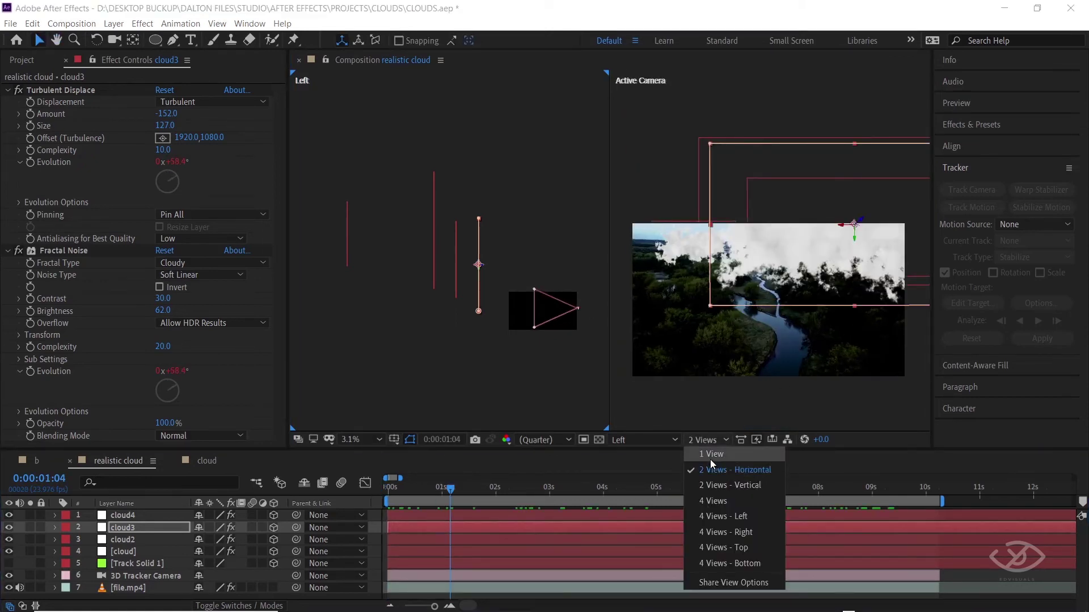
{"action": "left_click", "coordinate": [715, 454]}
{"action": "left_click", "coordinate": [433, 488]}
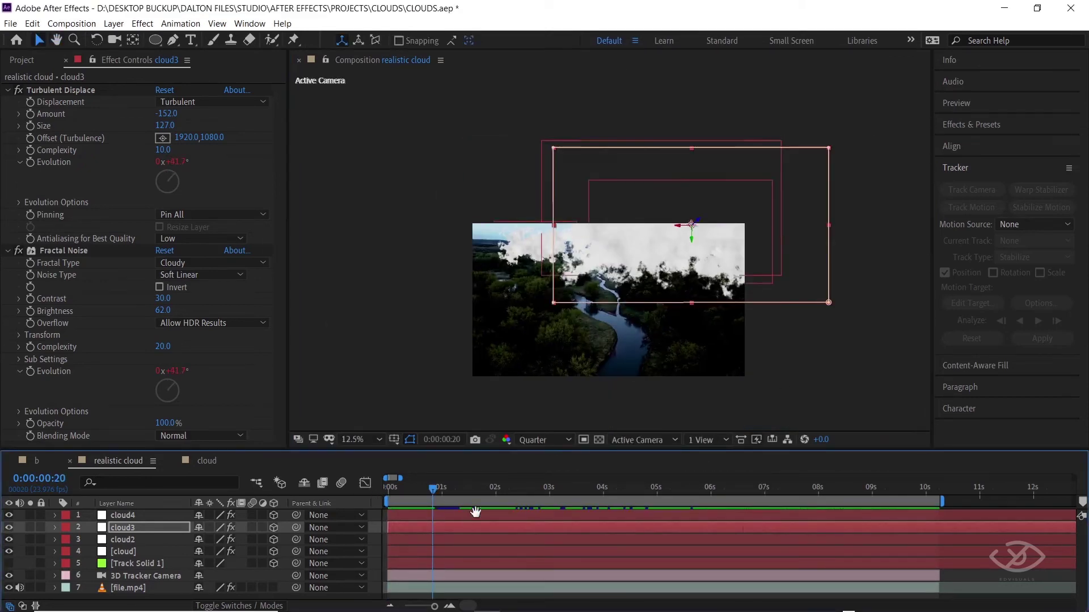
{"action": "key", "text": "space"}
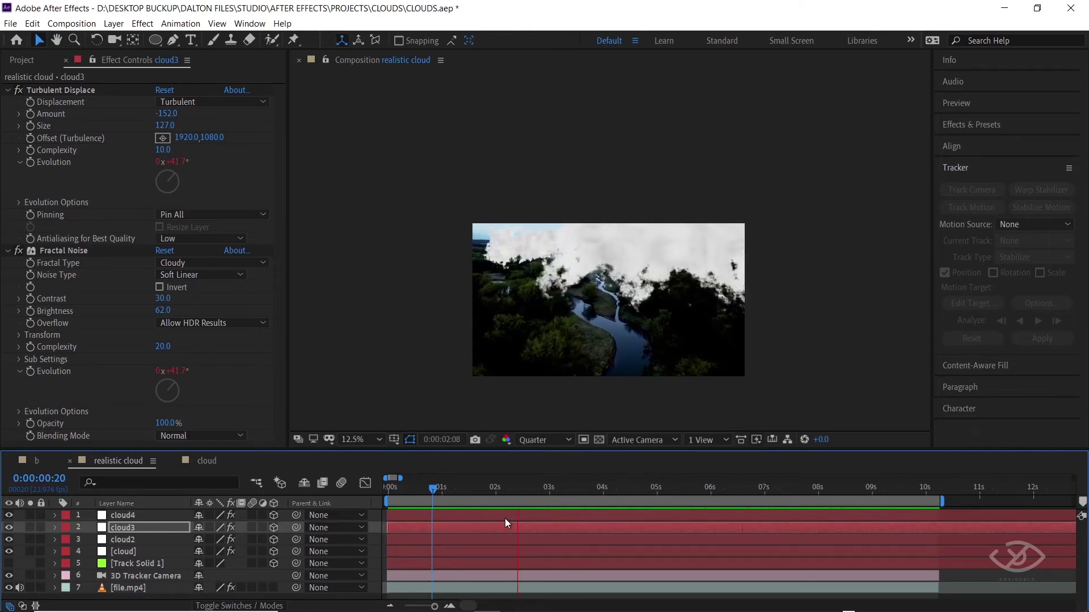
{"action": "key", "text": "space"}
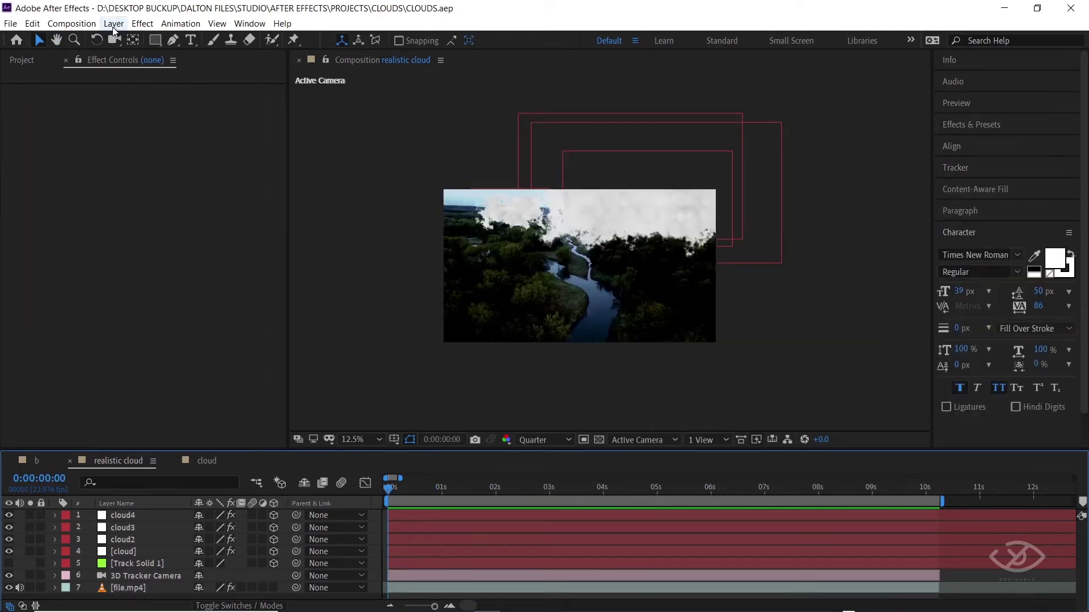
{"action": "left_click", "coordinate": [114, 26]}
{"action": "mouse_move", "coordinate": [131, 38]}
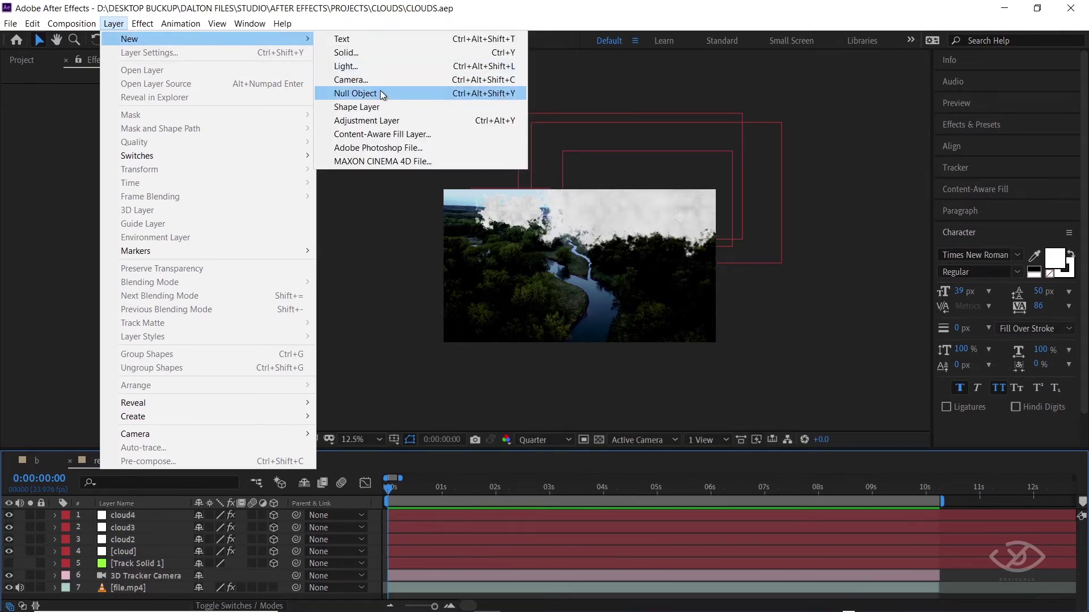
Create a full-size white solid layer named 'smoke'.
{"action": "left_click", "coordinate": [363, 52]}
{"action": "type", "text": "sm"}
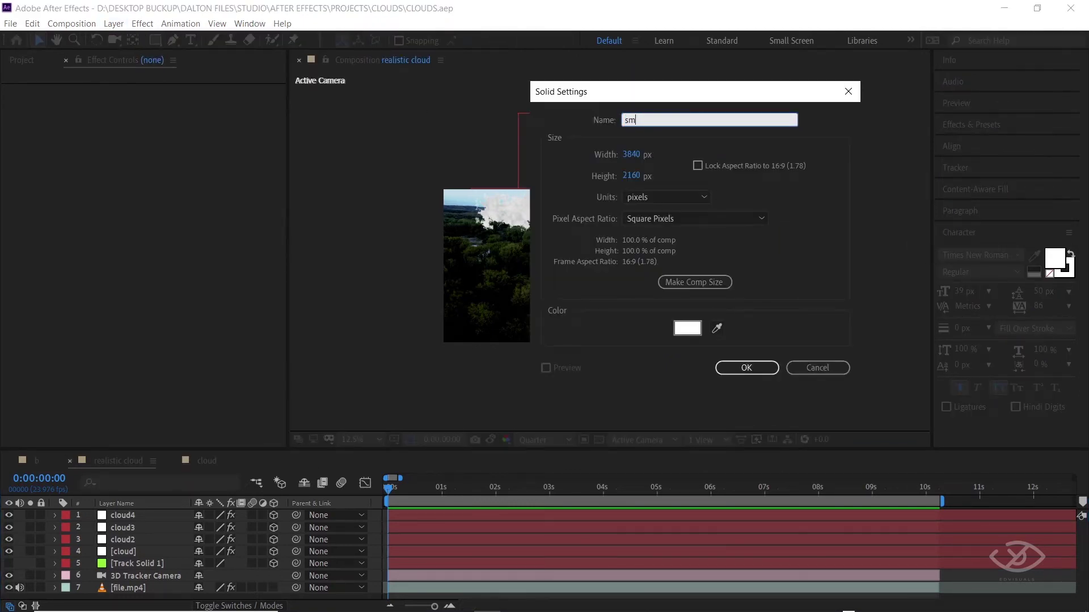
{"action": "type", "text": "oke"}
{"action": "left_click", "coordinate": [693, 329]}
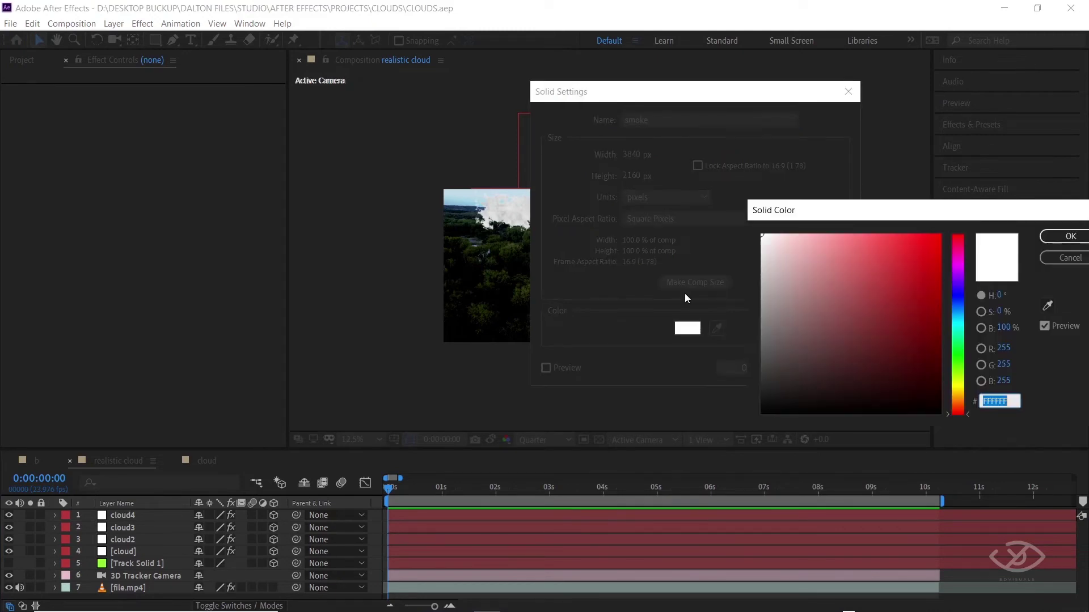
{"action": "left_click", "coordinate": [1067, 235]}
{"action": "left_click", "coordinate": [744, 367]}
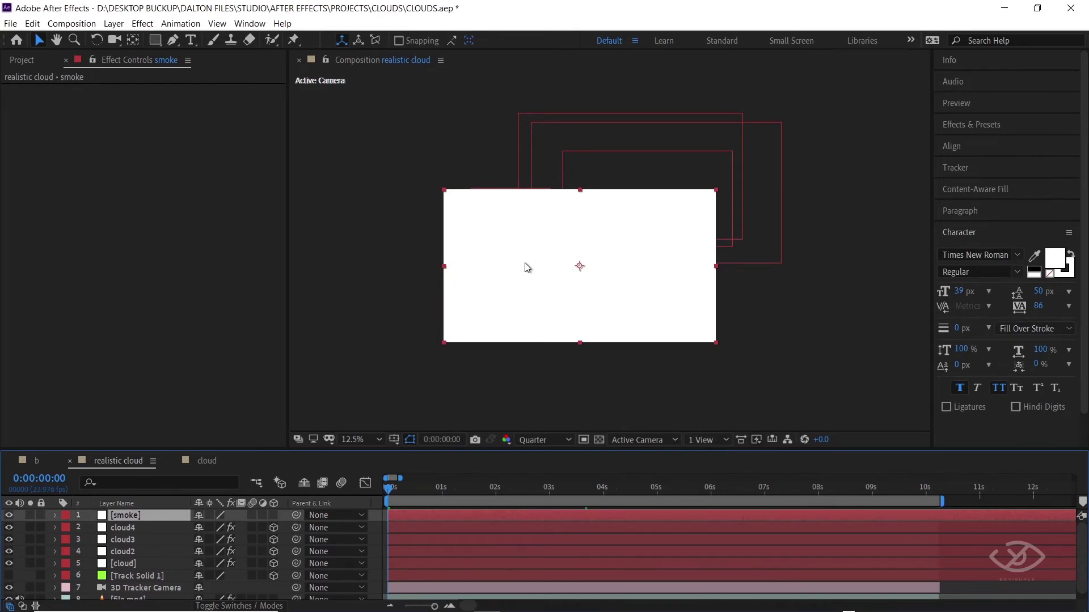
Search Effects & Presets for 'fractal' and apply Fractal Noise to the smoke solid.
{"action": "left_click", "coordinate": [1019, 126]}
{"action": "left_click", "coordinate": [991, 144]}
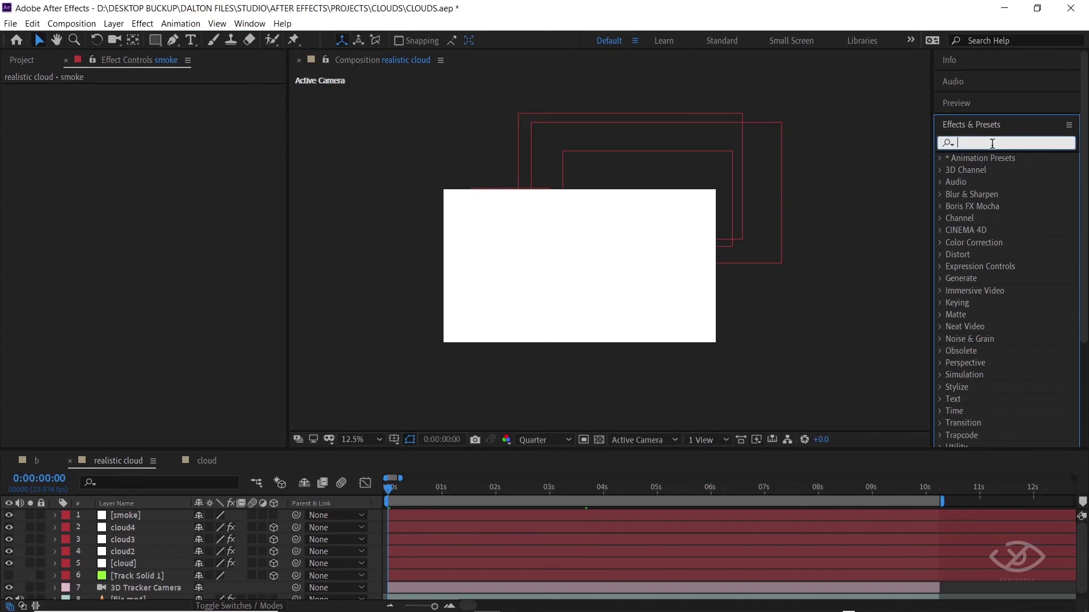
{"action": "type", "text": "fracta"}
{"action": "type", "text": "l"}
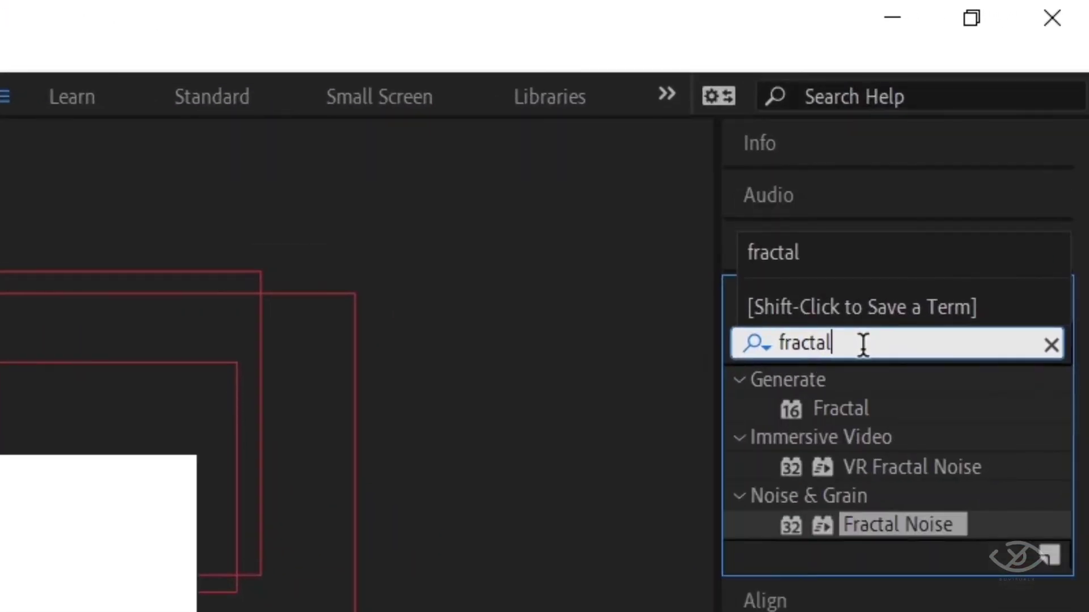
{"action": "mouse_move", "coordinate": [935, 406]}
{"action": "left_mouse_down"}
{"action": "mouse_move", "coordinate": [461, 367]}
{"action": "mouse_move", "coordinate": [617, 293]}
{"action": "left_mouse_up"}
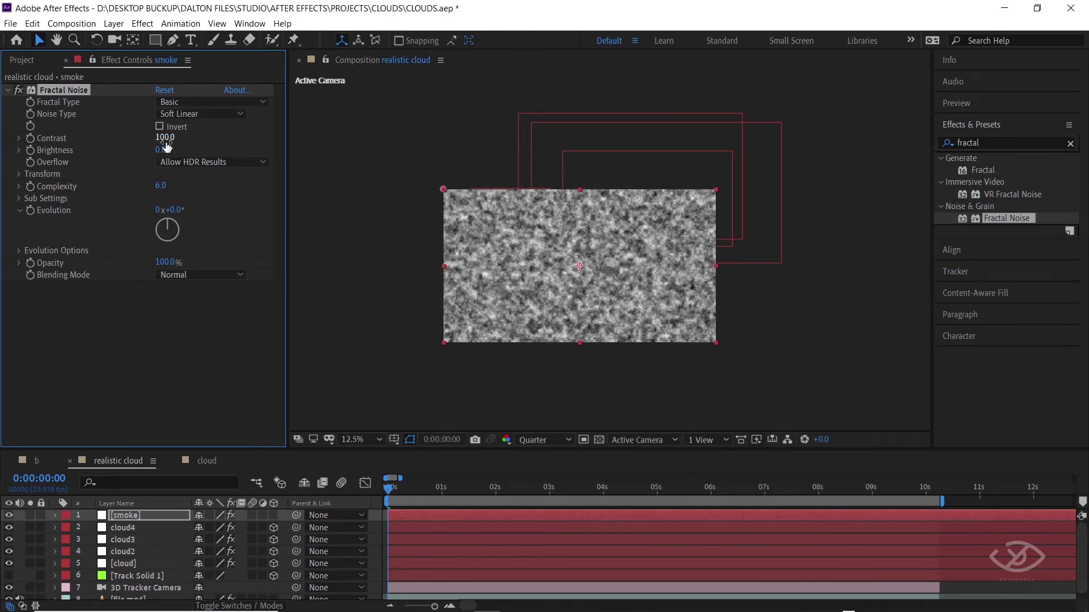
Set Fractal Noise contrast 90, non-uniform scale width and height 600, complexity 20.
{"action": "left_click_drag", "start_coordinate": [166, 145], "coordinate": [157, 141]}
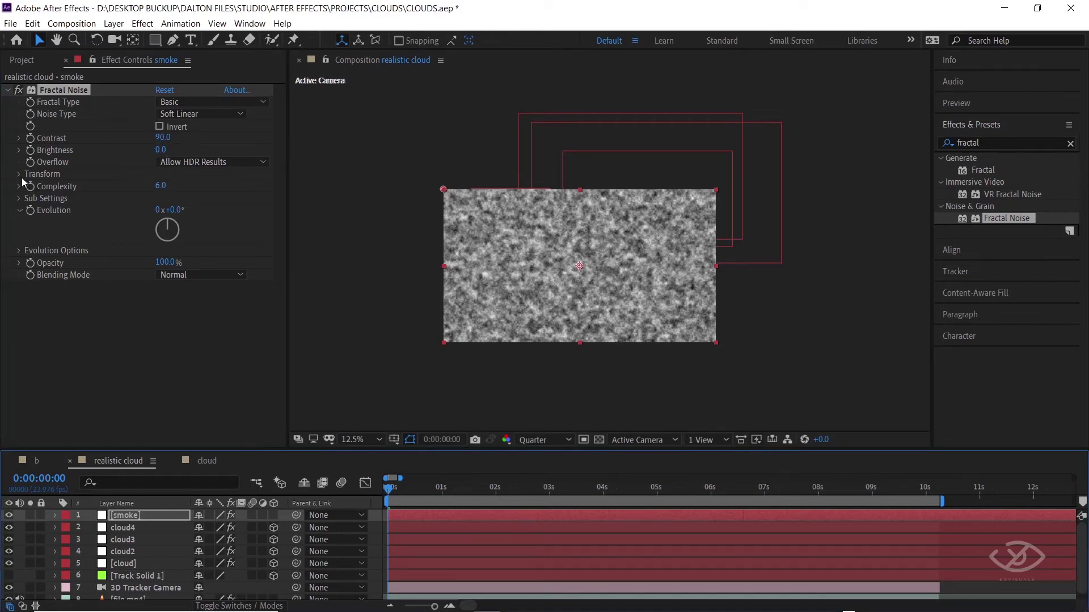
{"action": "left_click", "coordinate": [23, 173]}
{"action": "left_click", "coordinate": [160, 199]}
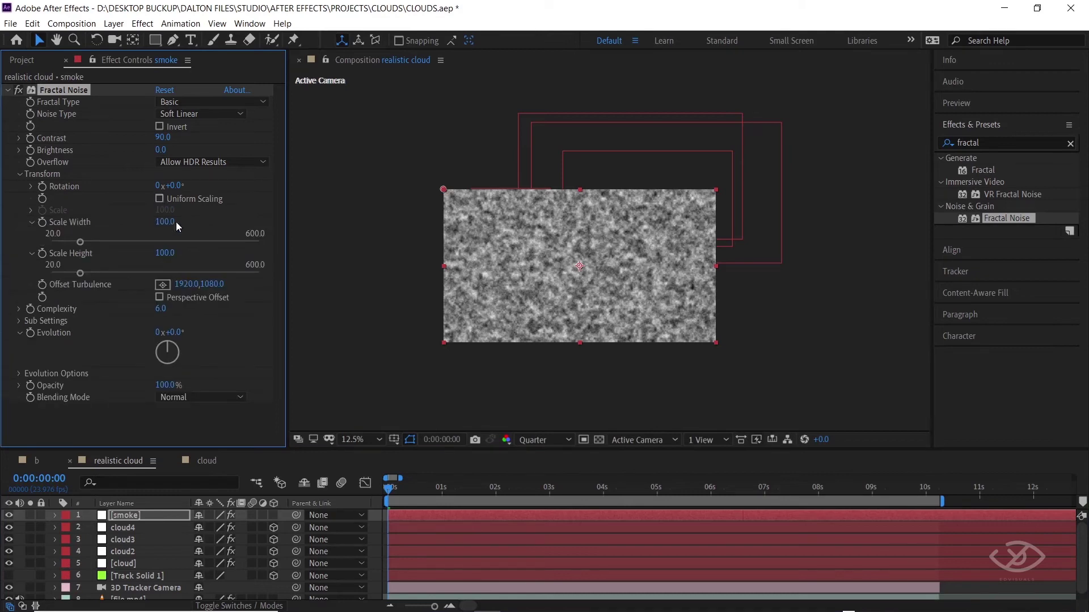
{"action": "left_click_drag", "start_coordinate": [80, 242], "coordinate": [288, 247]}
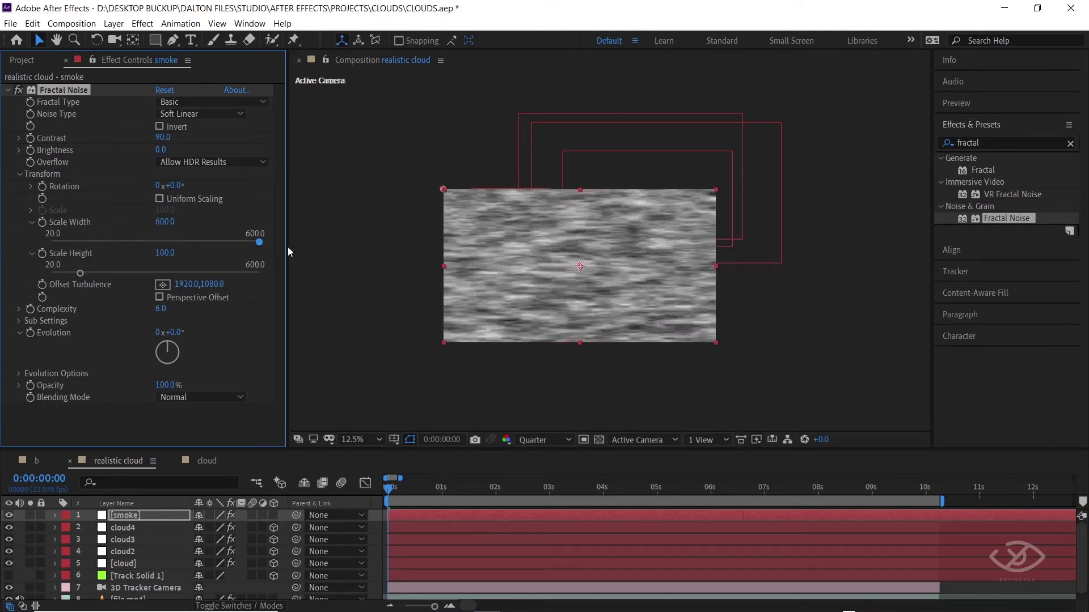
{"action": "left_click_drag", "start_coordinate": [87, 273], "coordinate": [288, 276]}
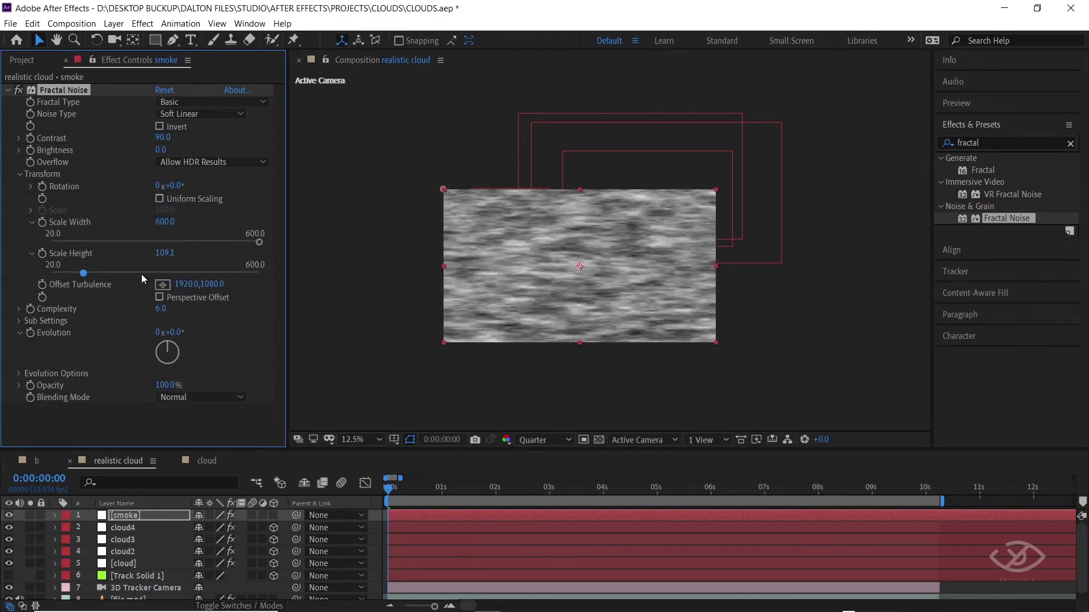
{"action": "left_click_drag", "start_coordinate": [160, 316], "coordinate": [291, 315]}
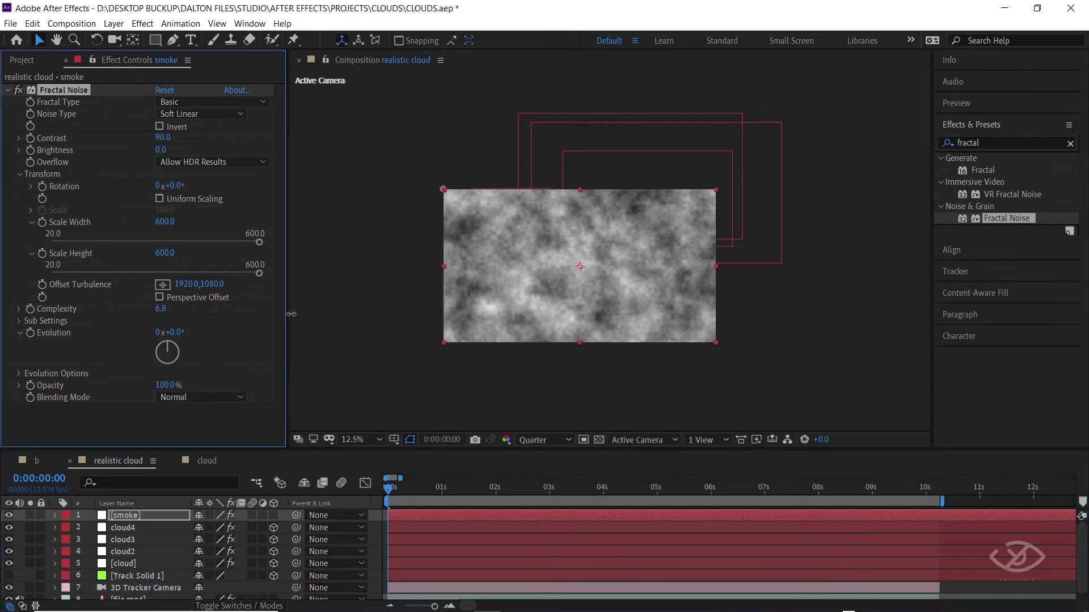
{"action": "left_click_drag", "start_coordinate": [999, 279], "coordinate": [208, 271]}
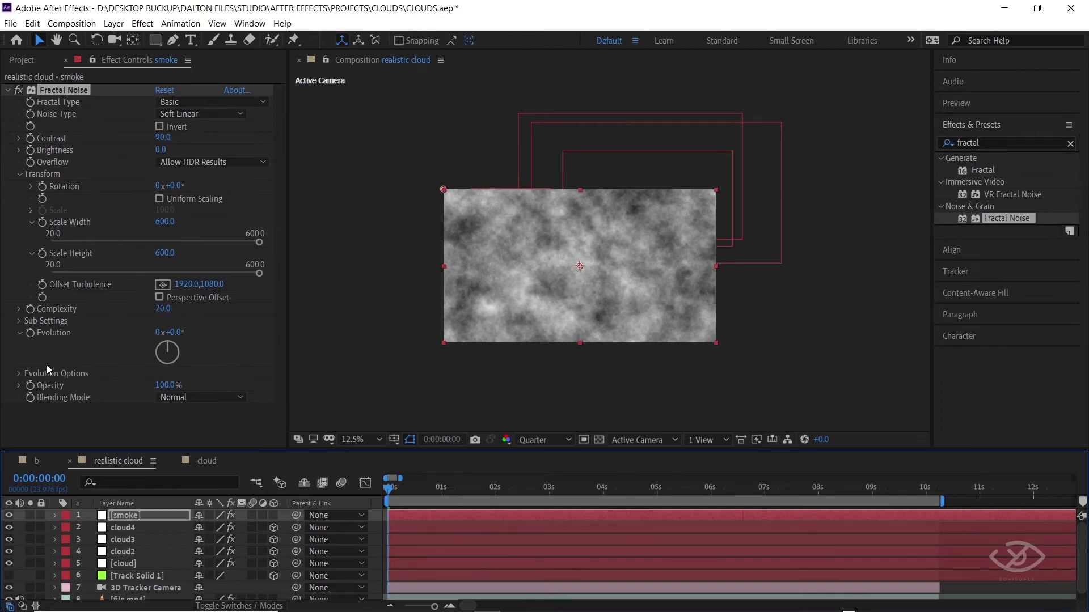
Drive the noise Evolution with the expression time*150 and preview the animation.
{"action": "left_click", "coordinate": [30, 333], "text": "alt"}
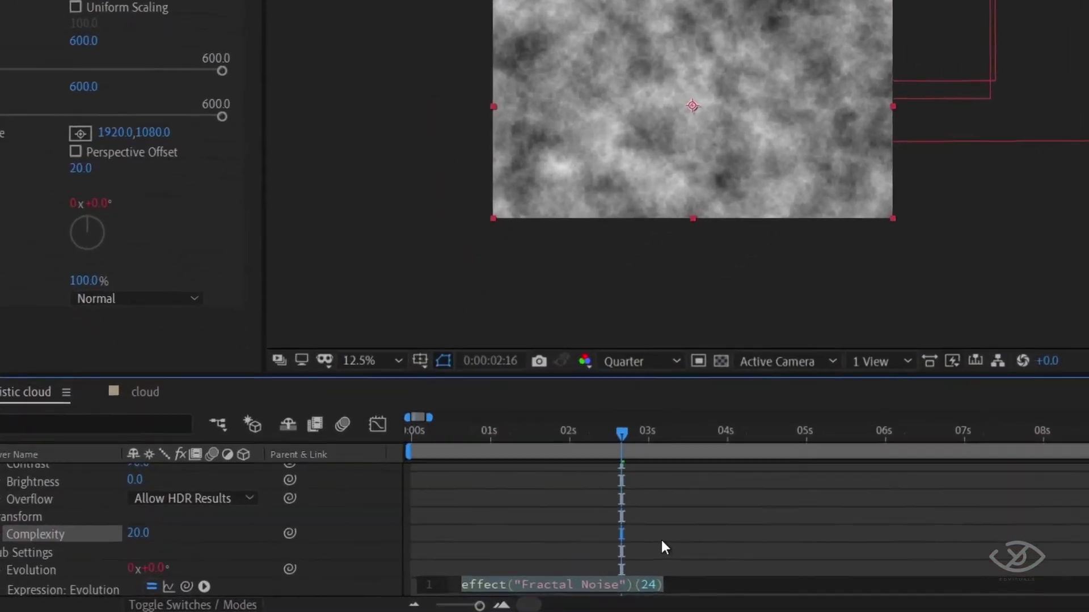
{"action": "type", "text": "time"}
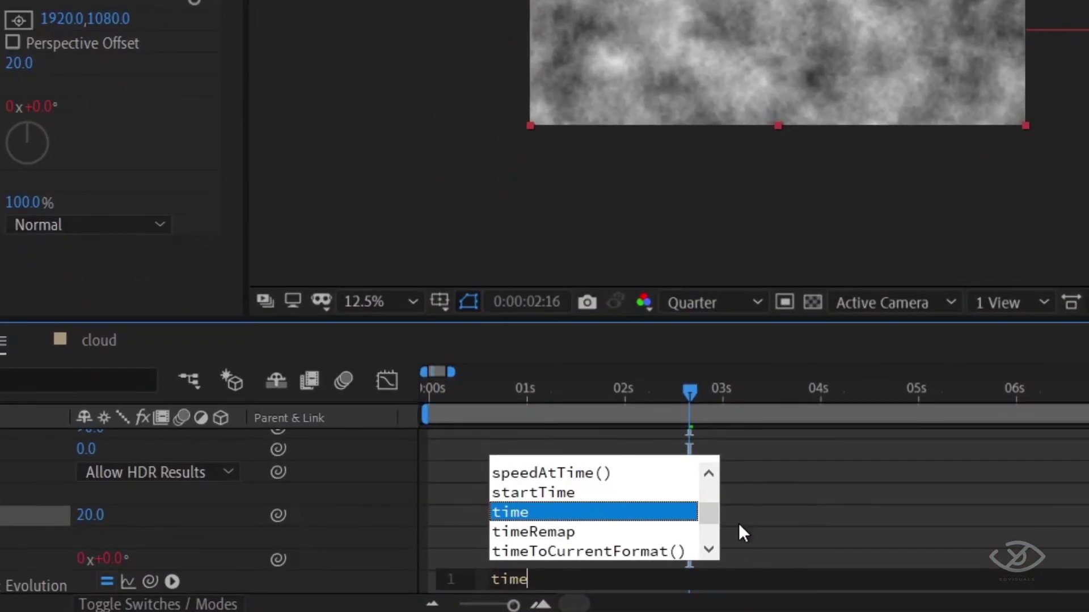
{"action": "type", "text": "*150"}
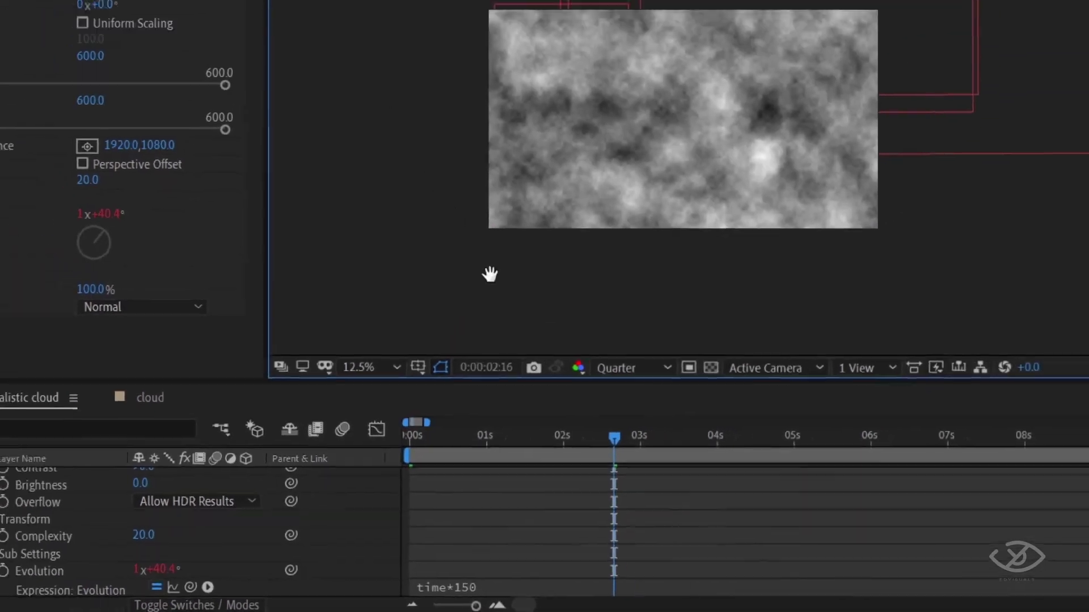
{"action": "left_click", "coordinate": [461, 366]}
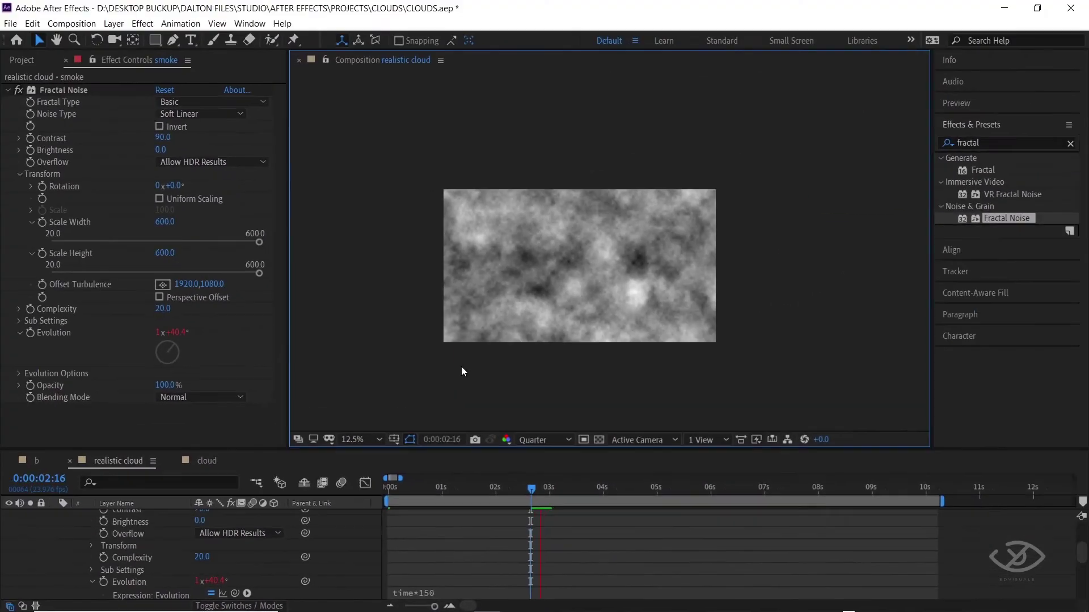
{"action": "key", "text": "space"}
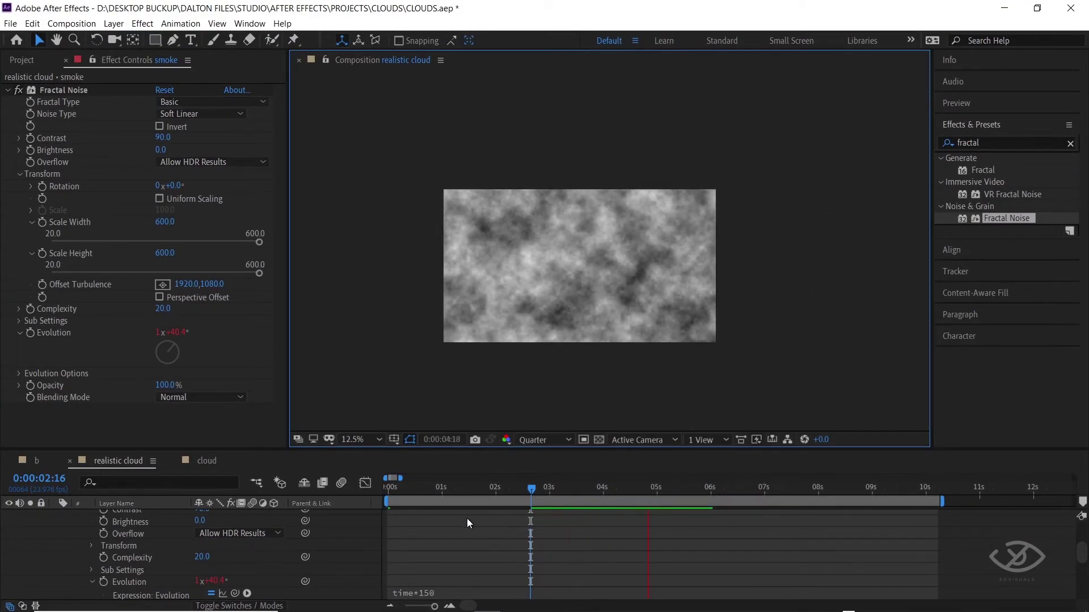
{"action": "left_click_drag", "start_coordinate": [398, 492], "coordinate": [388, 490]}
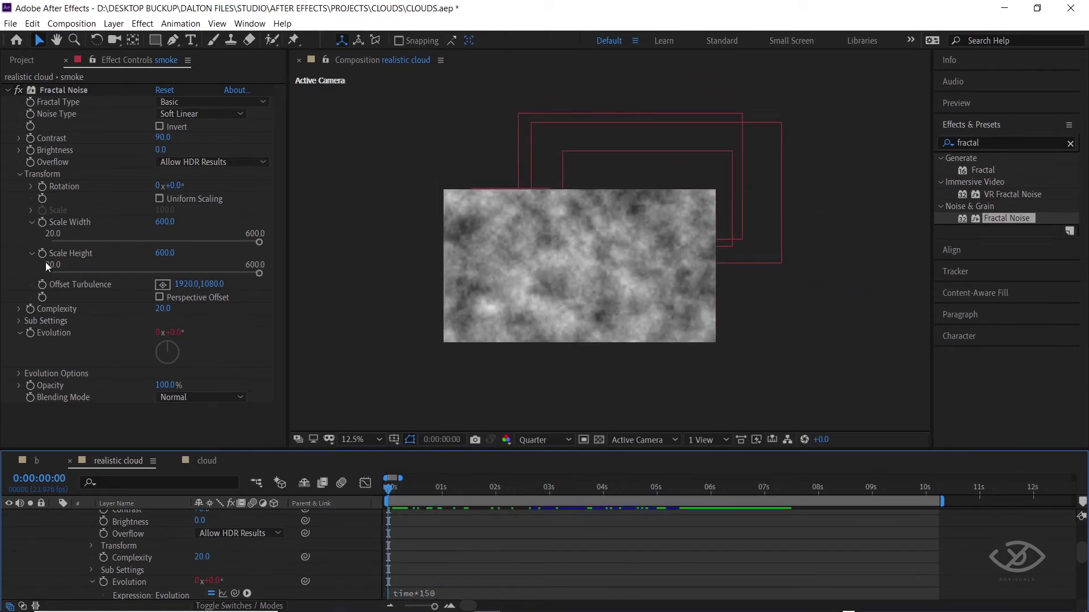
Try shifting the noise Offset Turbulence, then undo the changes.
{"action": "left_click_drag", "start_coordinate": [182, 291], "coordinate": [73, 293]}
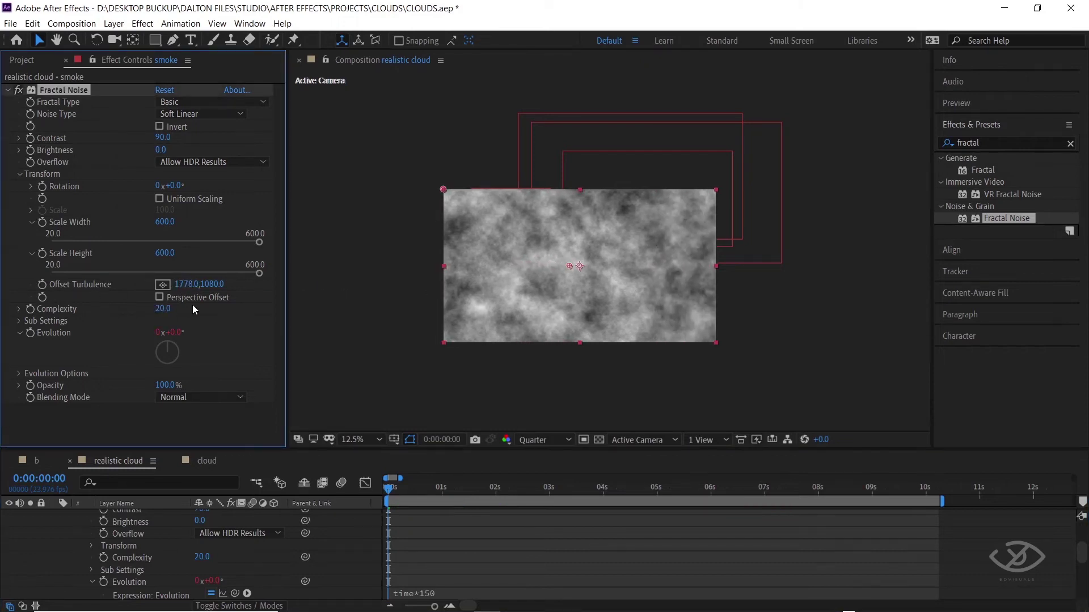
{"action": "mouse_move", "coordinate": [212, 284]}
{"action": "left_mouse_down"}
{"action": "mouse_move", "coordinate": [212, 272]}
{"action": "mouse_move", "coordinate": [193, 287]}
{"action": "left_mouse_up"}
{"action": "key", "text": "ctrl+z"}
{"action": "key", "text": "ctrl+z"}
{"action": "key", "text": "ctrl+z"}
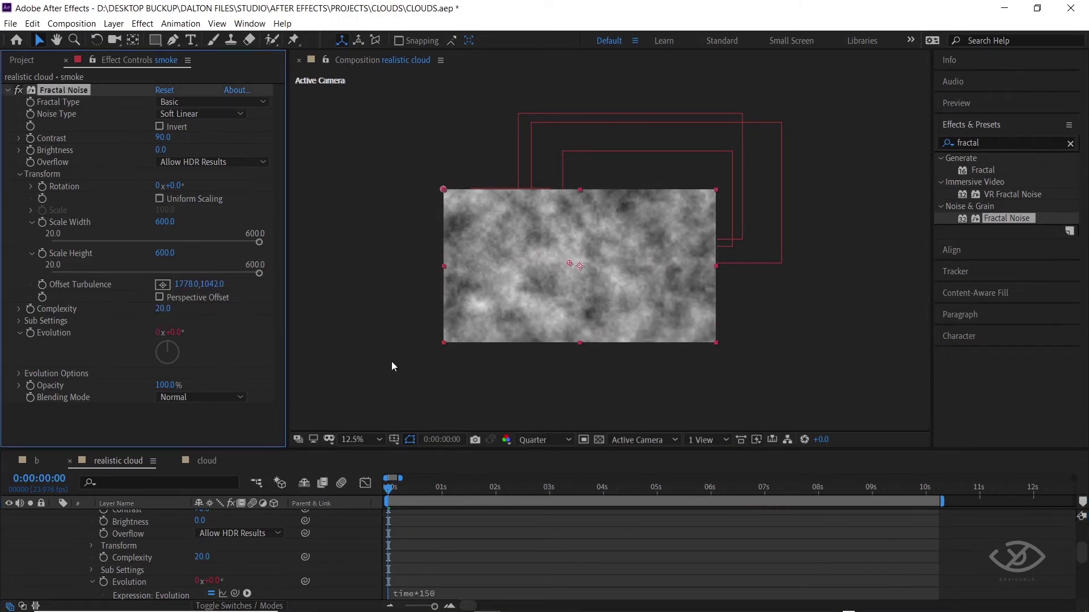
{"action": "left_click", "coordinate": [390, 363]}
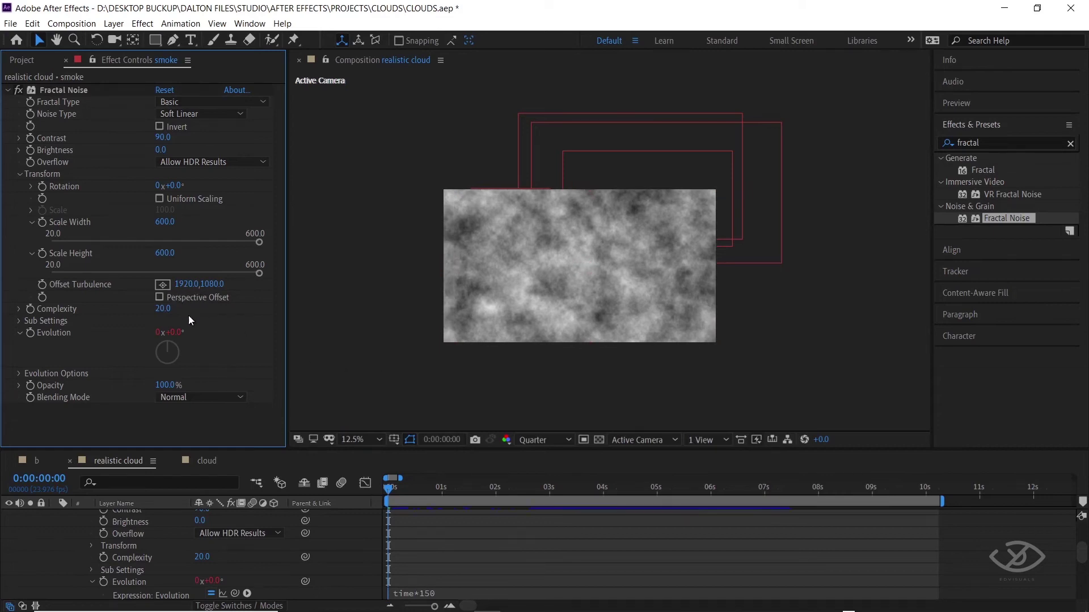
{"action": "key", "text": "ctrl+z"}
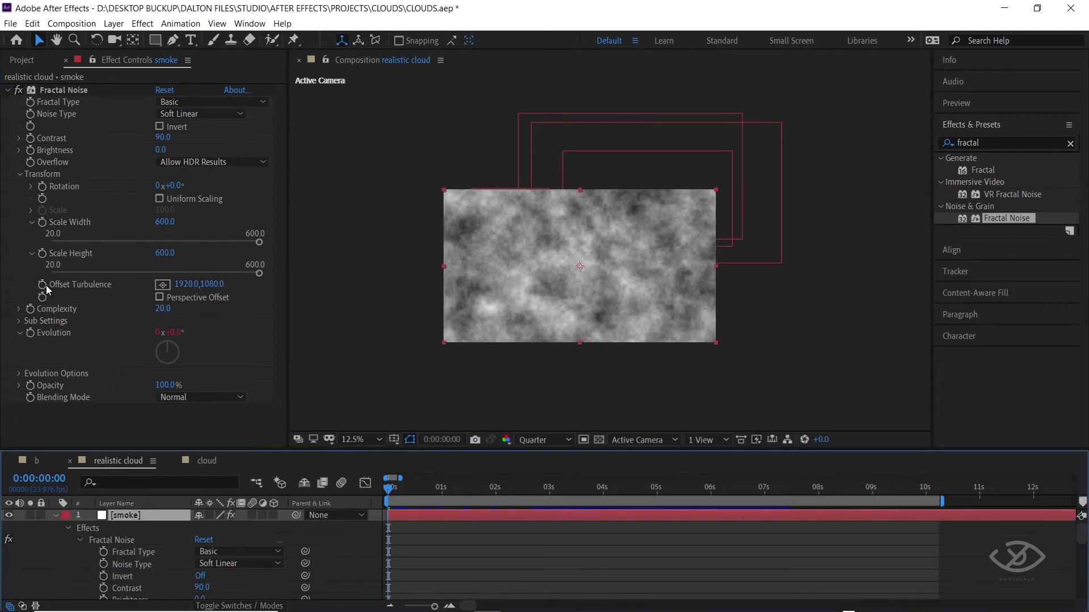
Write the Offset Turbulence expression [value[0]+time*-100,value[1]-time*-50].
{"action": "left_click", "coordinate": [44, 285], "text": "alt"}
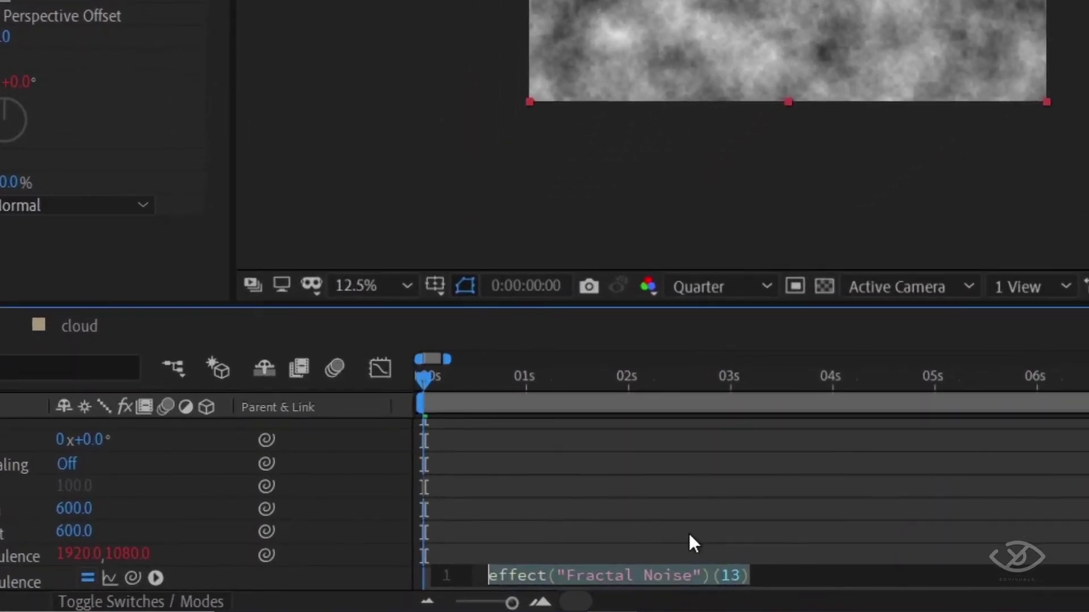
{"action": "type", "text": "["}
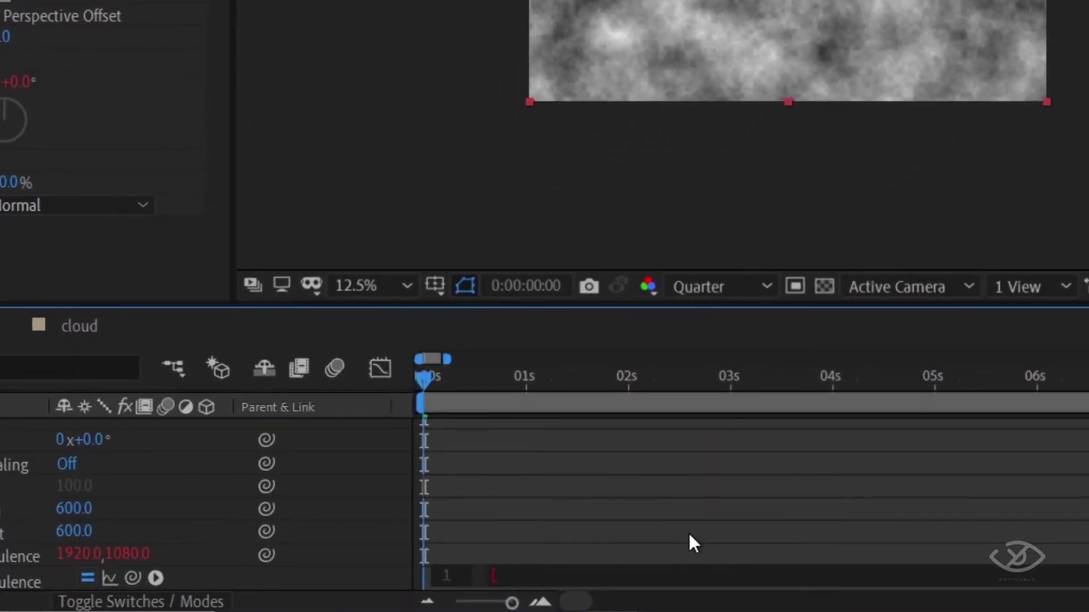
{"action": "type", "text": "value"}
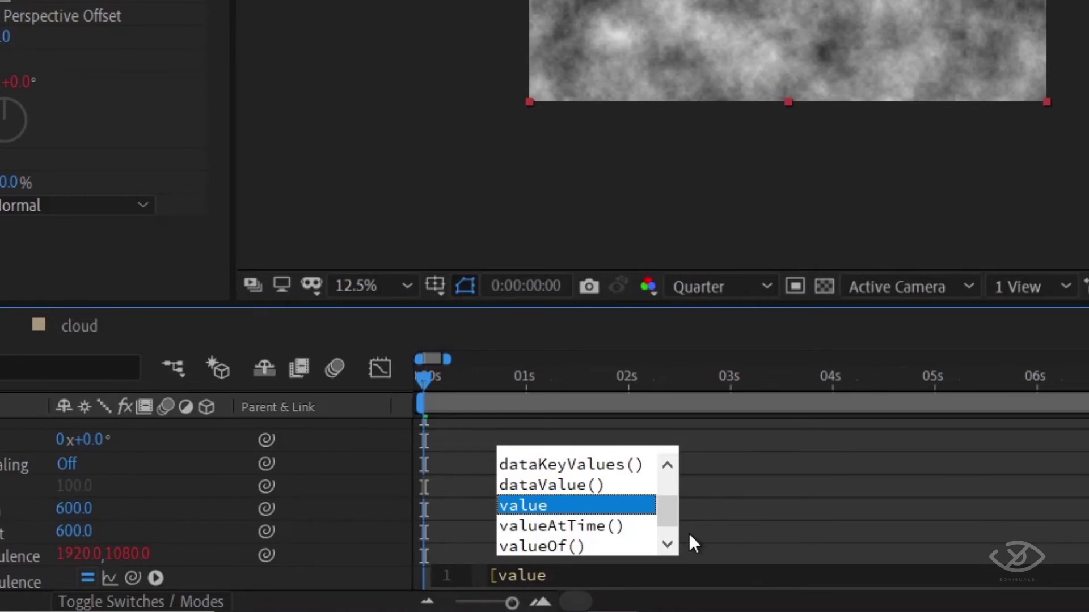
{"action": "type", "text": "[0]"}
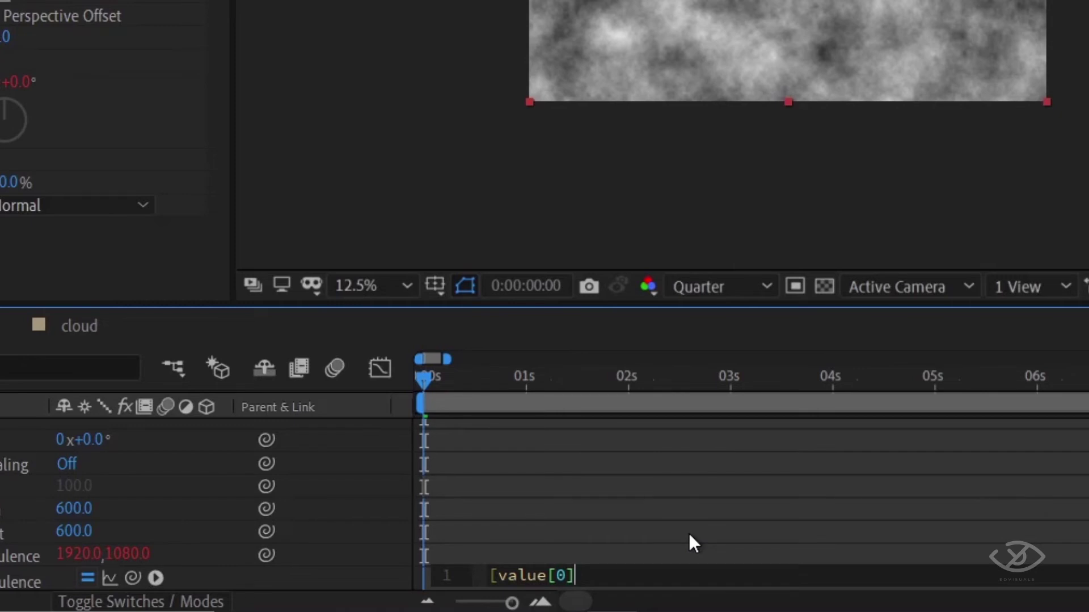
{"action": "type", "text": "+ti"}
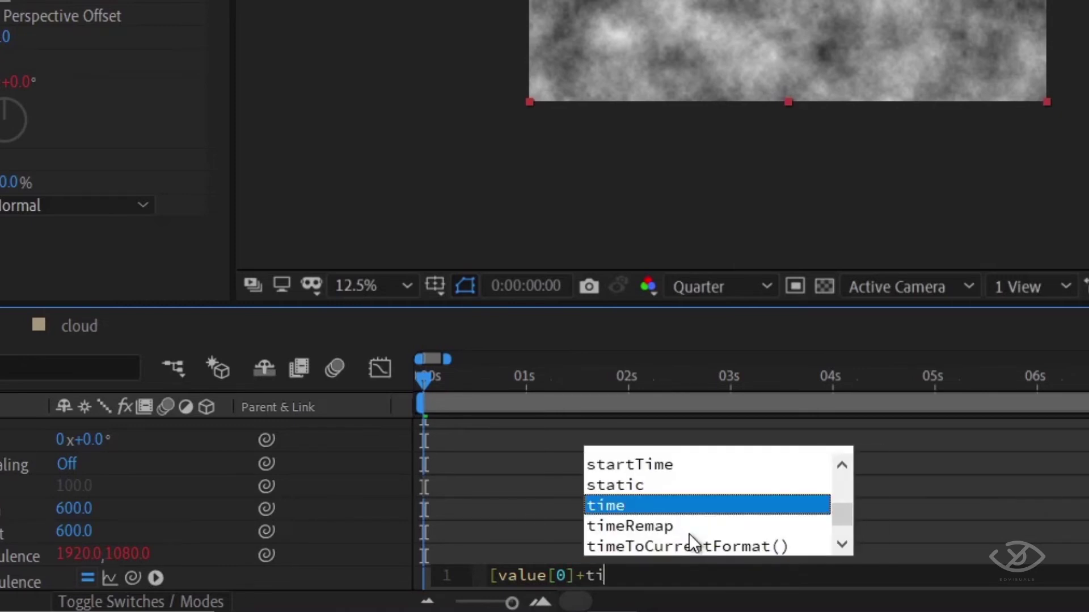
{"action": "type", "text": "me"}
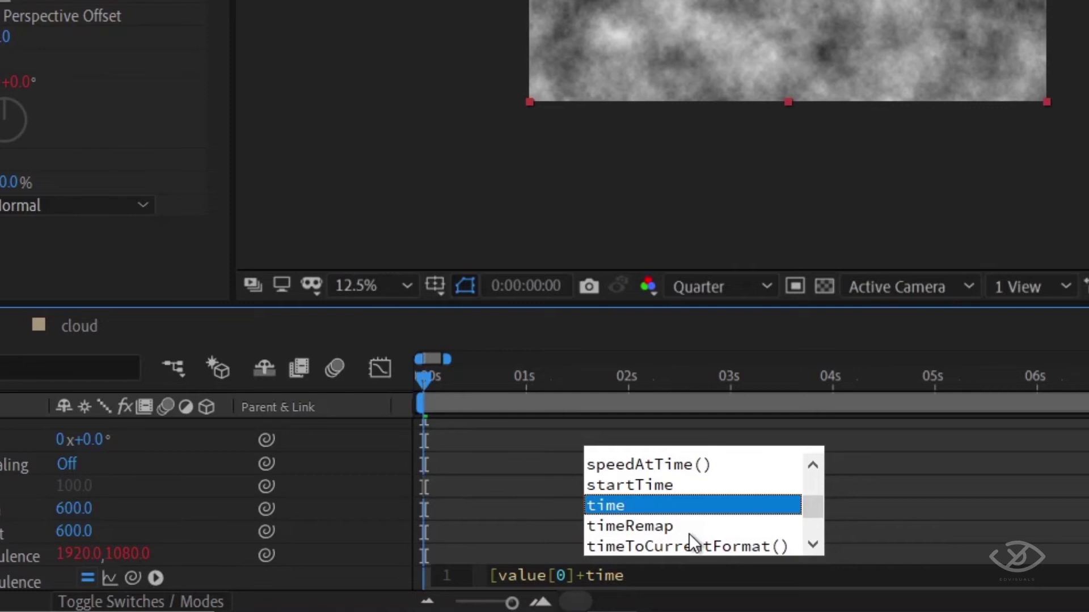
{"action": "type", "text": "*"}
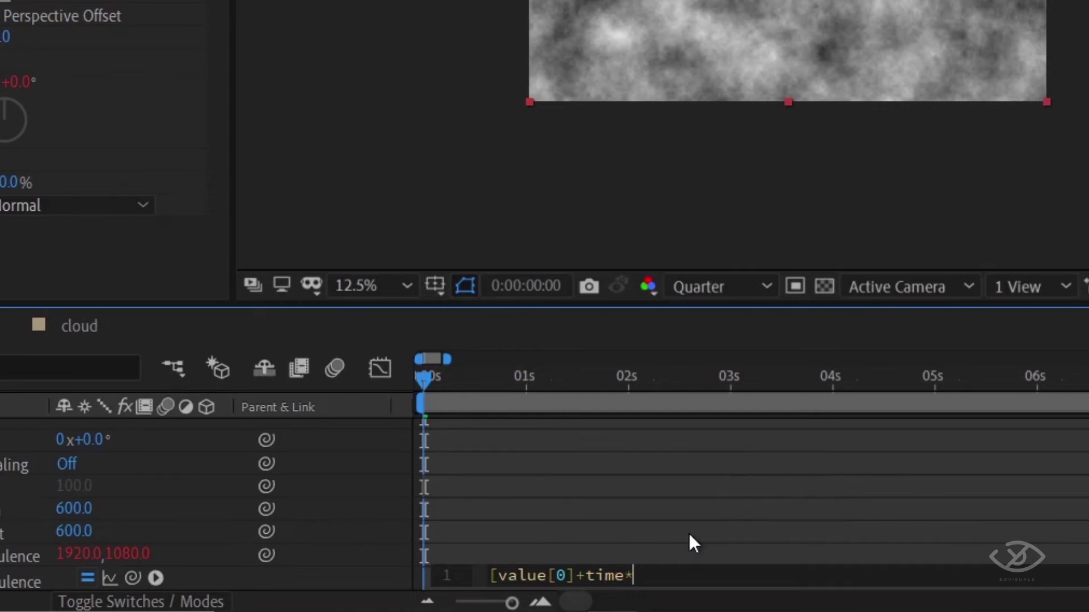
{"action": "type", "text": "-"}
{"action": "type", "text": "100"}
{"action": "type", "text": ",va"}
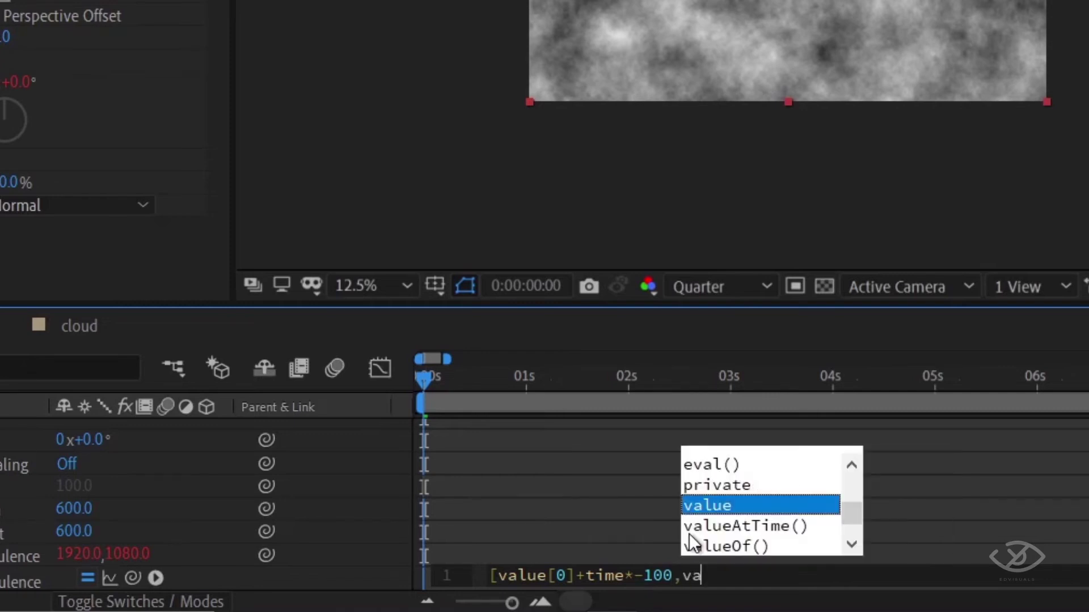
{"action": "type", "text": "lue"}
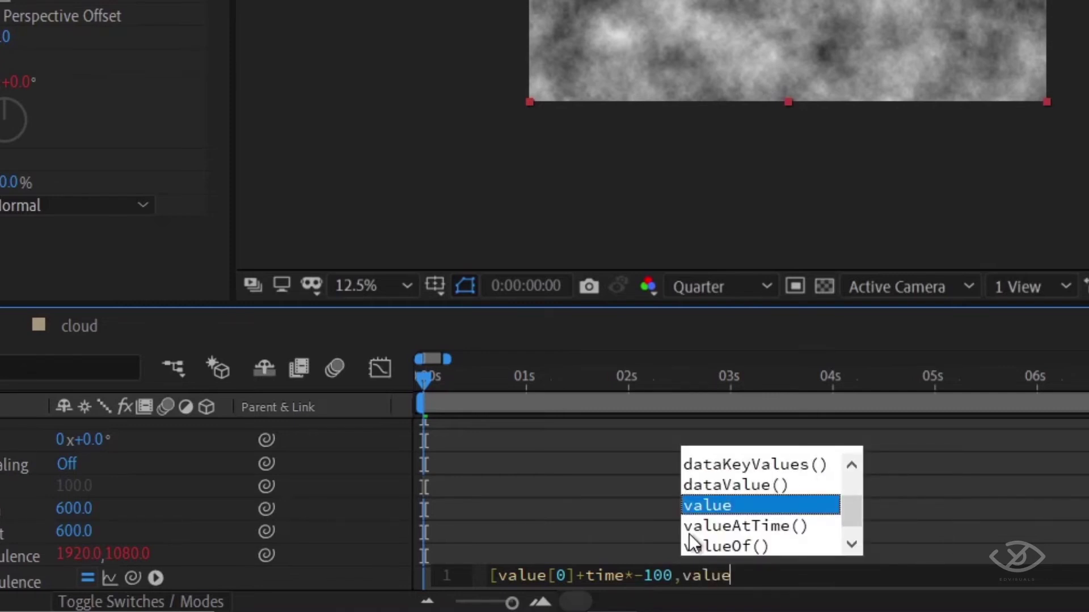
{"action": "type", "text": "["}
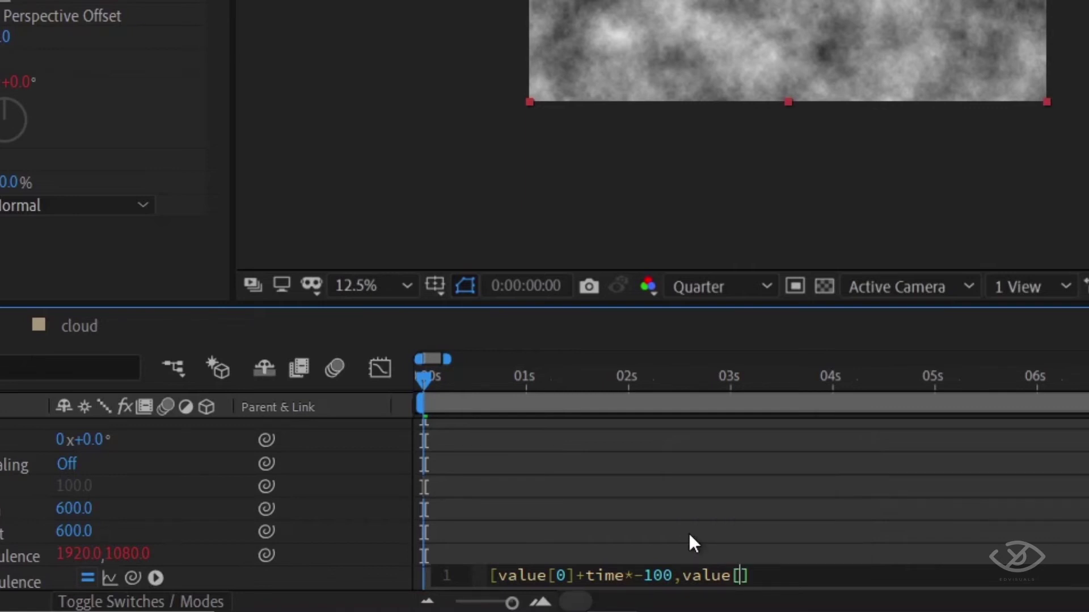
{"action": "type", "text": "1"}
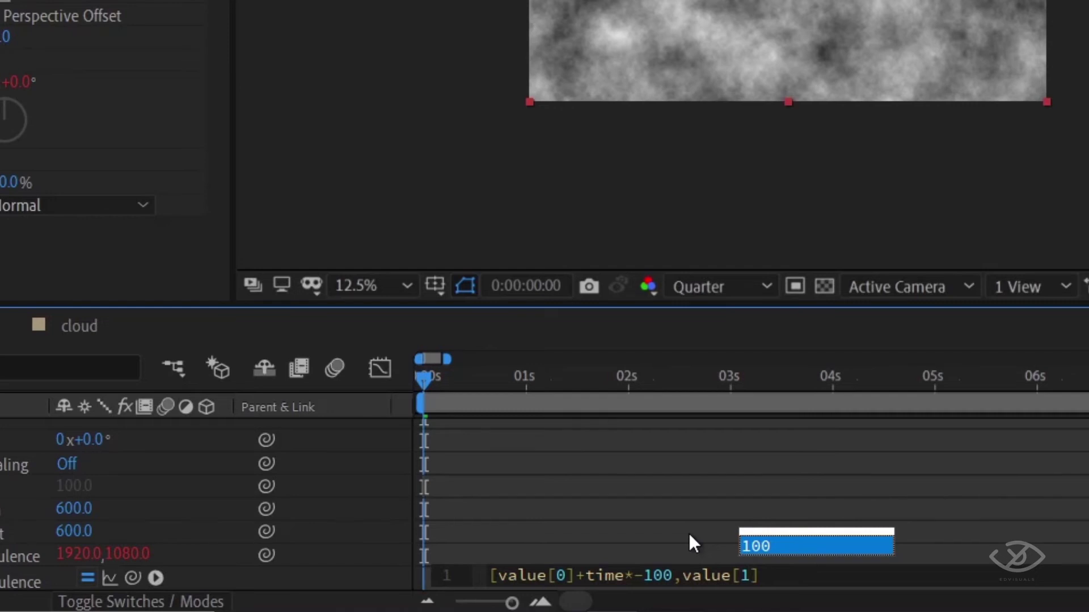
{"action": "key", "text": "Right"}
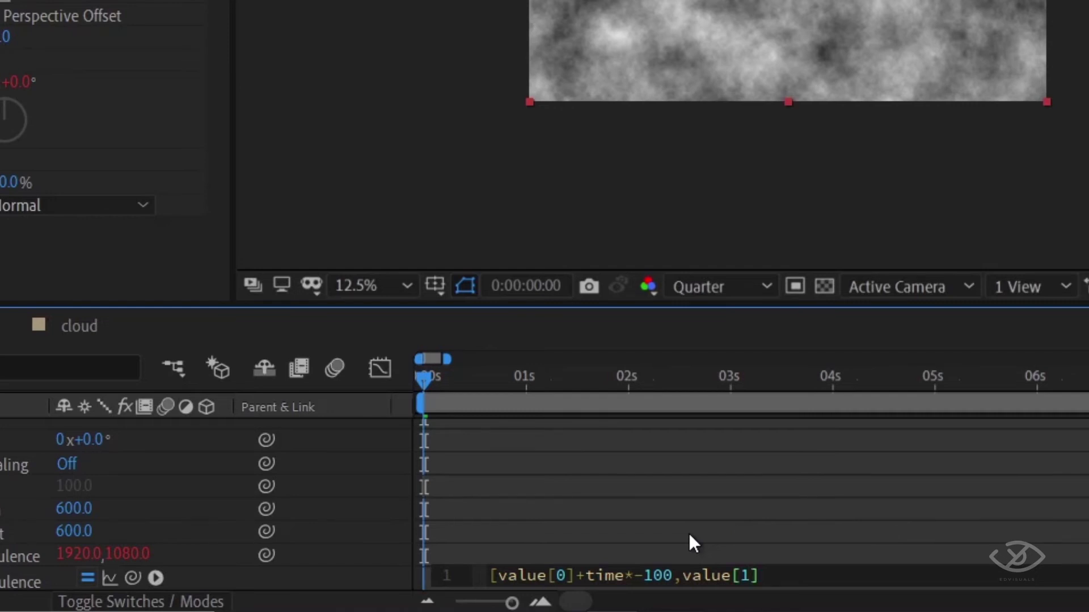
{"action": "type", "text": "-time"}
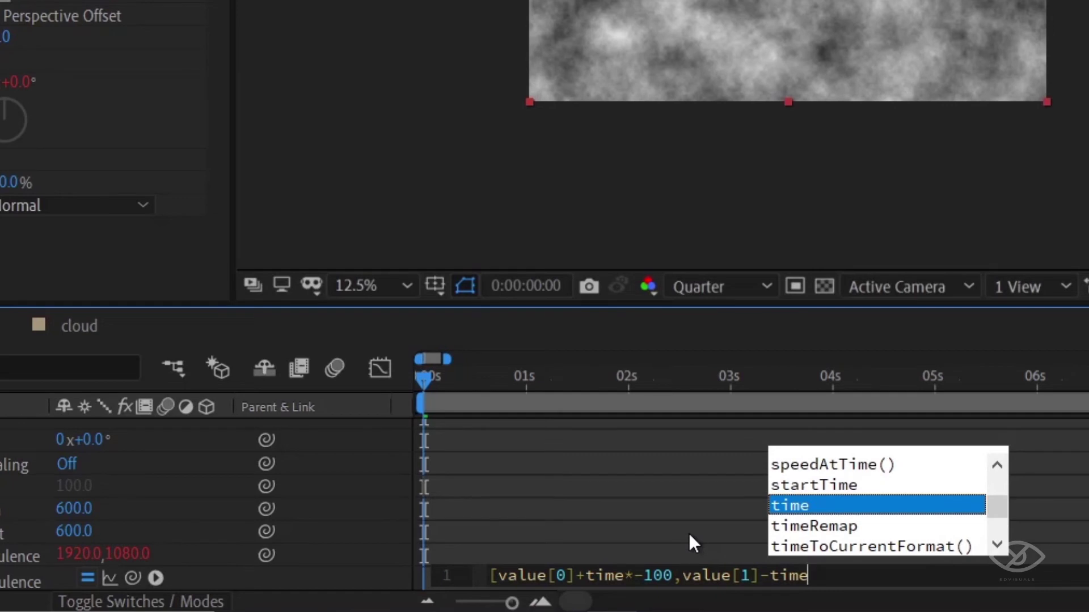
{"action": "type", "text": "*"}
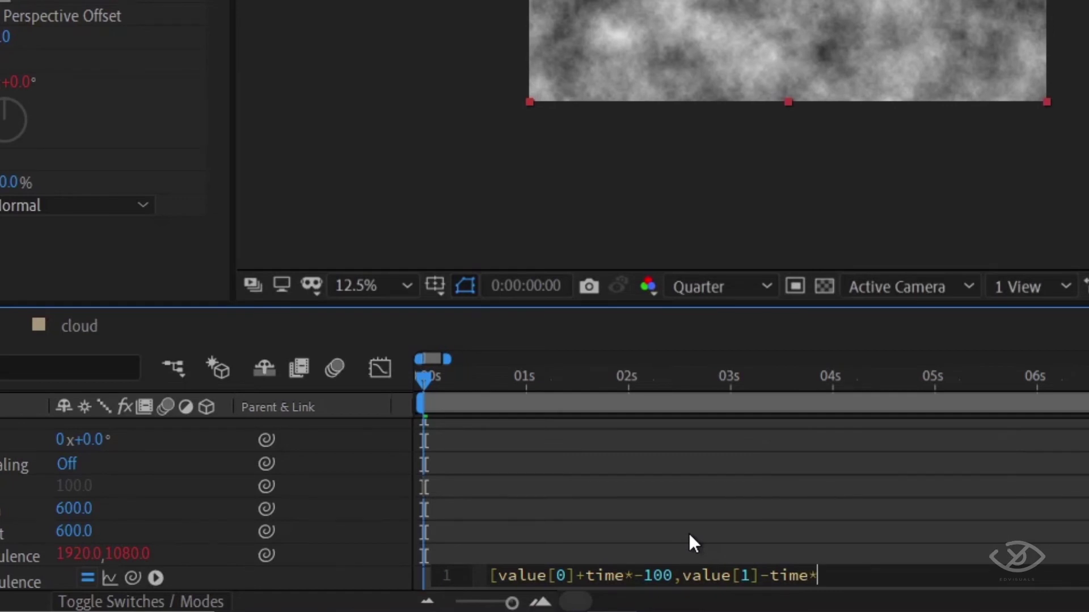
{"action": "type", "text": "-5"}
{"action": "type", "text": "0"}
{"action": "type", "text": "]"}
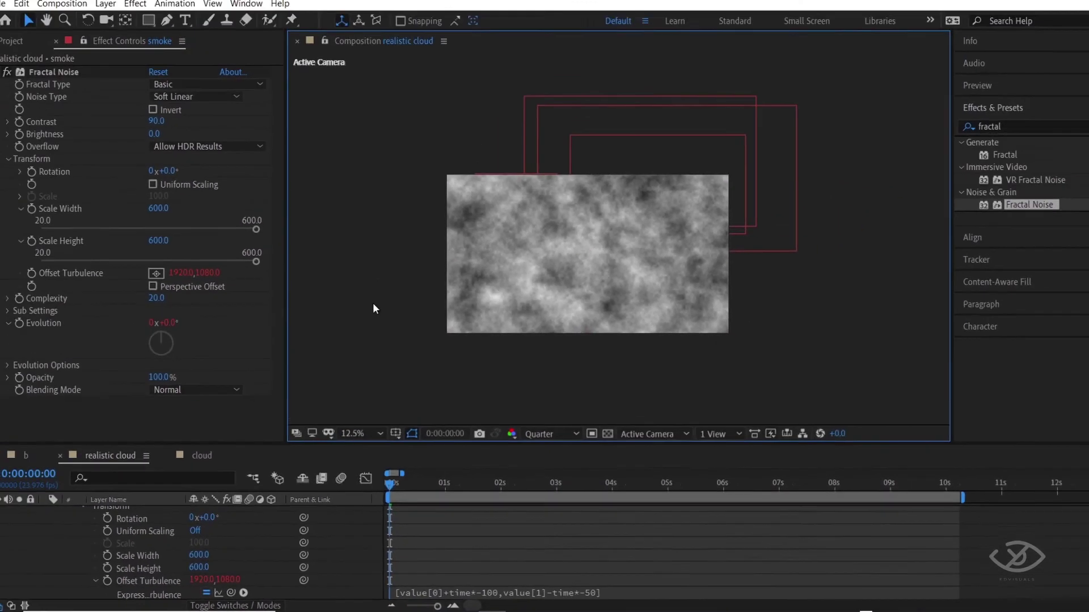
Commit the Offset Turbulence expression and preview the drifting clouds.
{"action": "left_click", "coordinate": [372, 315]}
{"action": "key", "text": "space"}
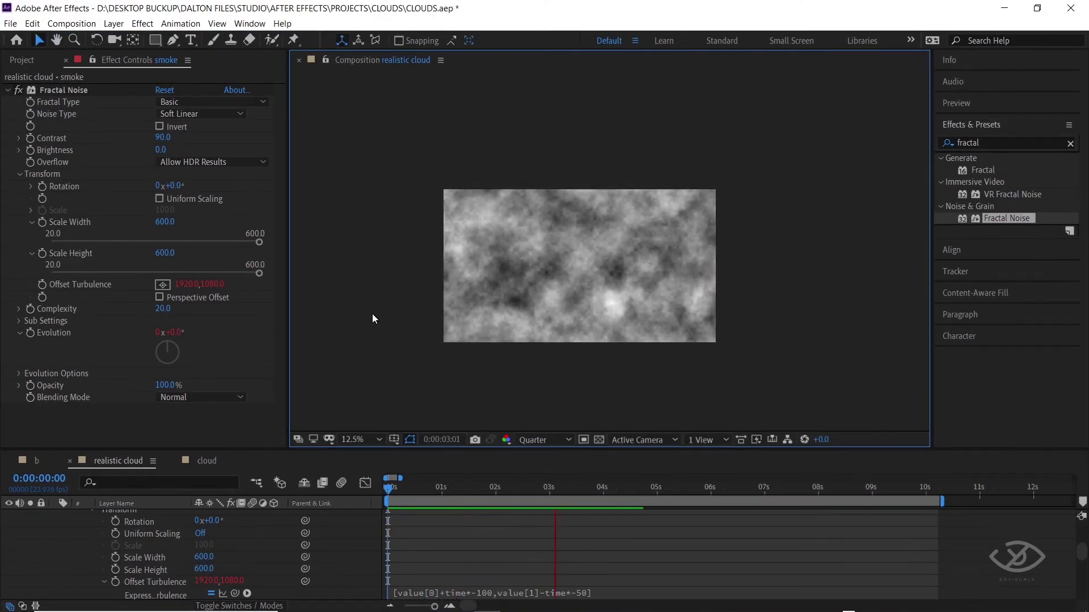
{"action": "left_click", "coordinate": [424, 554]}
Set the smoke layer's blending mode to Screen.
{"action": "left_click", "coordinate": [422, 514]}
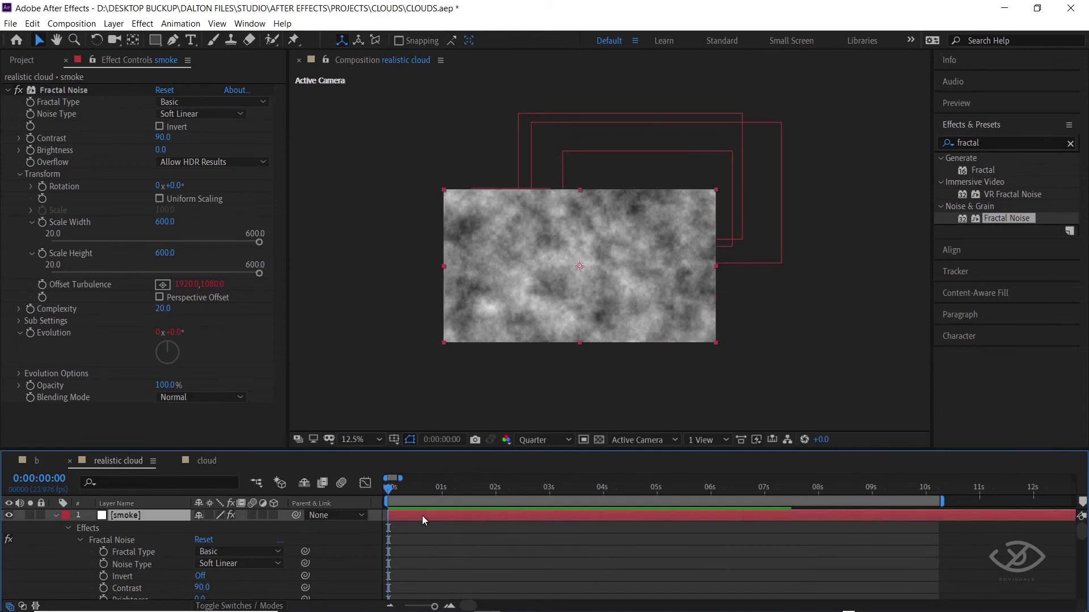
{"action": "key", "text": "e"}
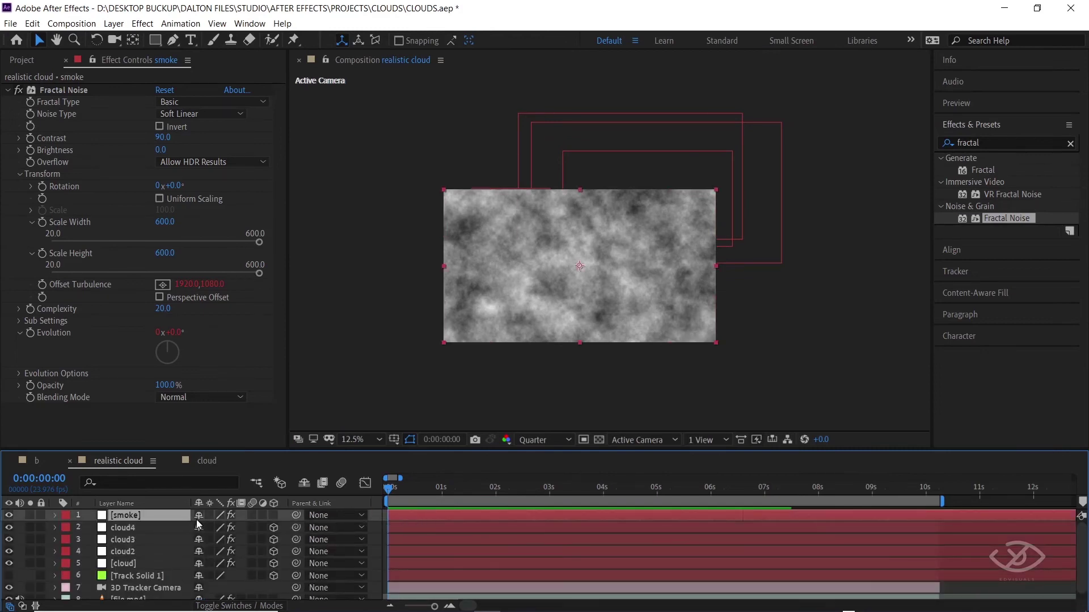
{"action": "key", "text": "F4"}
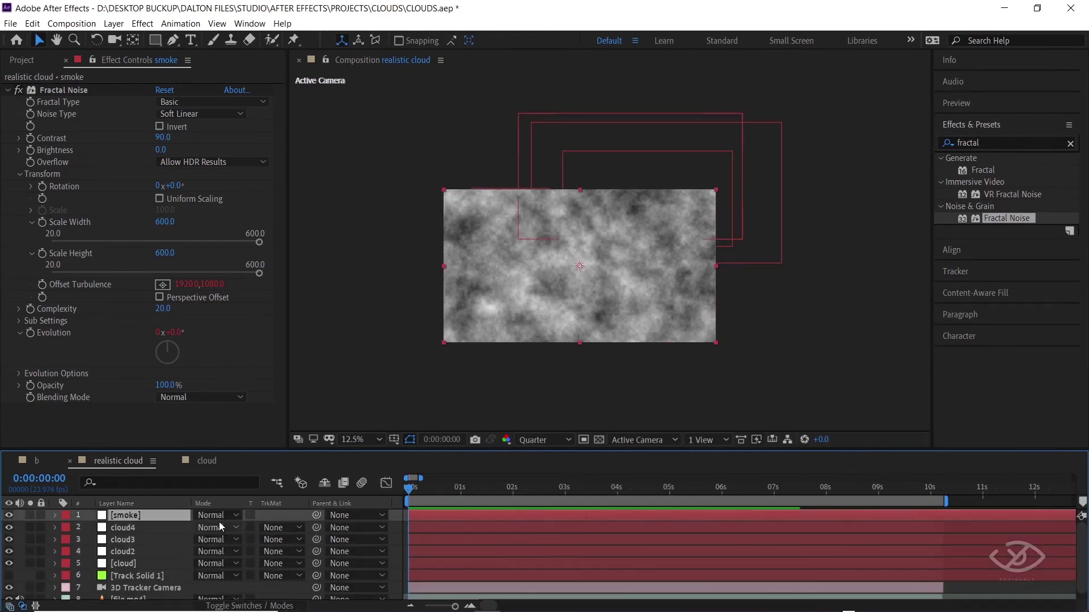
{"action": "left_click", "coordinate": [217, 516]}
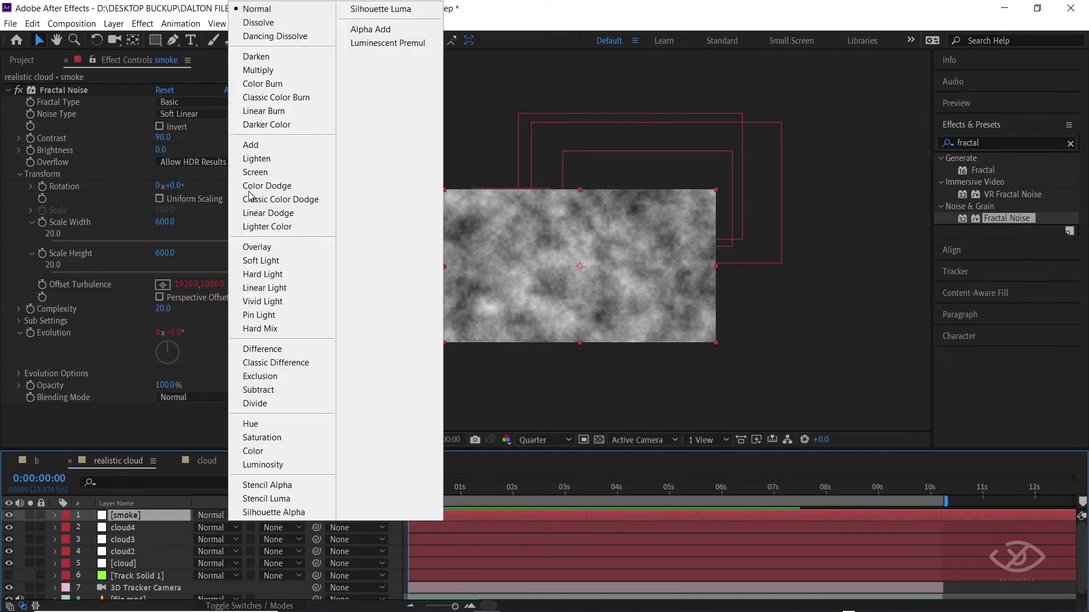
{"action": "left_click", "coordinate": [264, 173]}
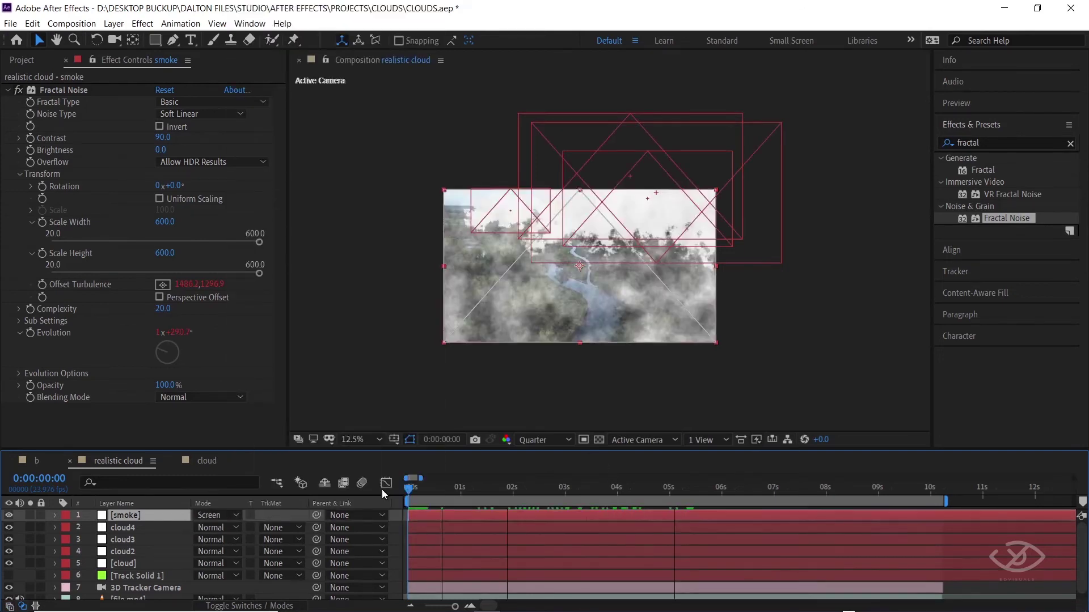
Lower the smoke layer's opacity to 60% and scrub through the shot to check it.
{"action": "key", "text": "t"}
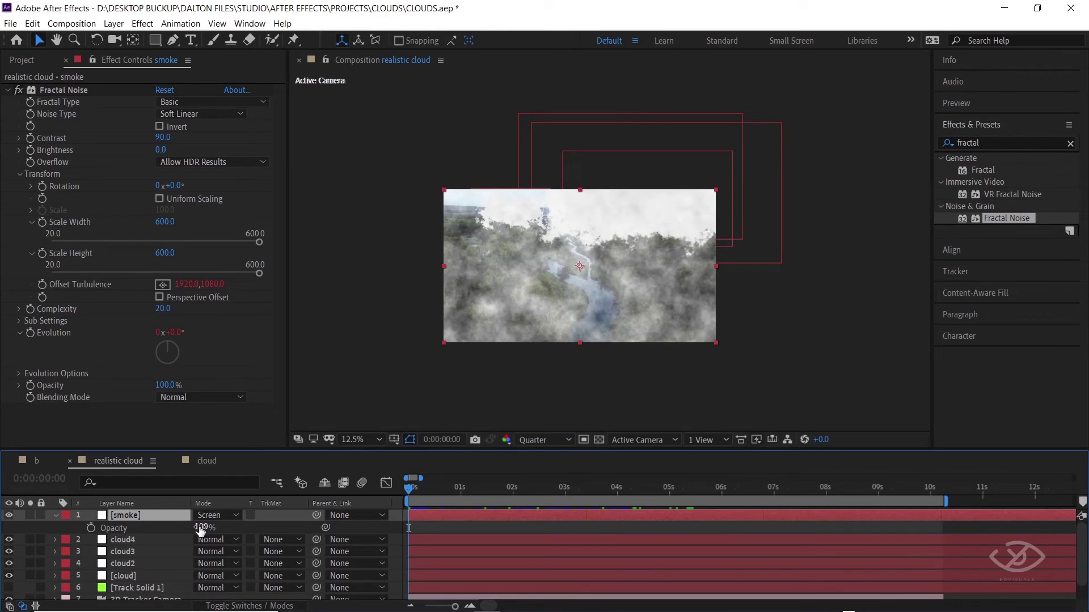
{"action": "left_click_drag", "start_coordinate": [201, 529], "coordinate": [171, 528]}
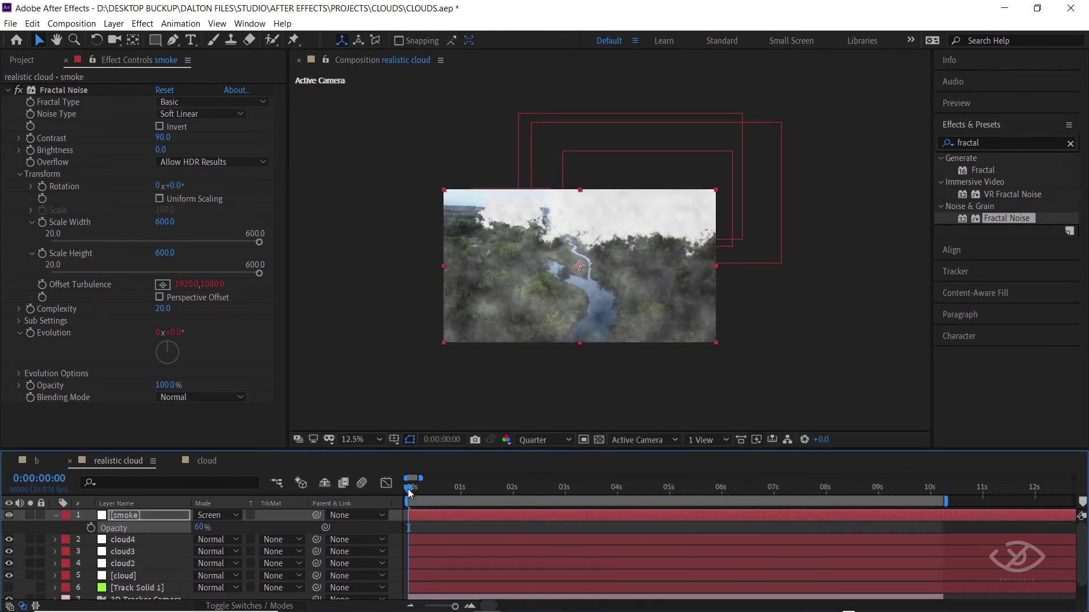
{"action": "left_click_drag", "start_coordinate": [408, 487], "coordinate": [520, 491]}
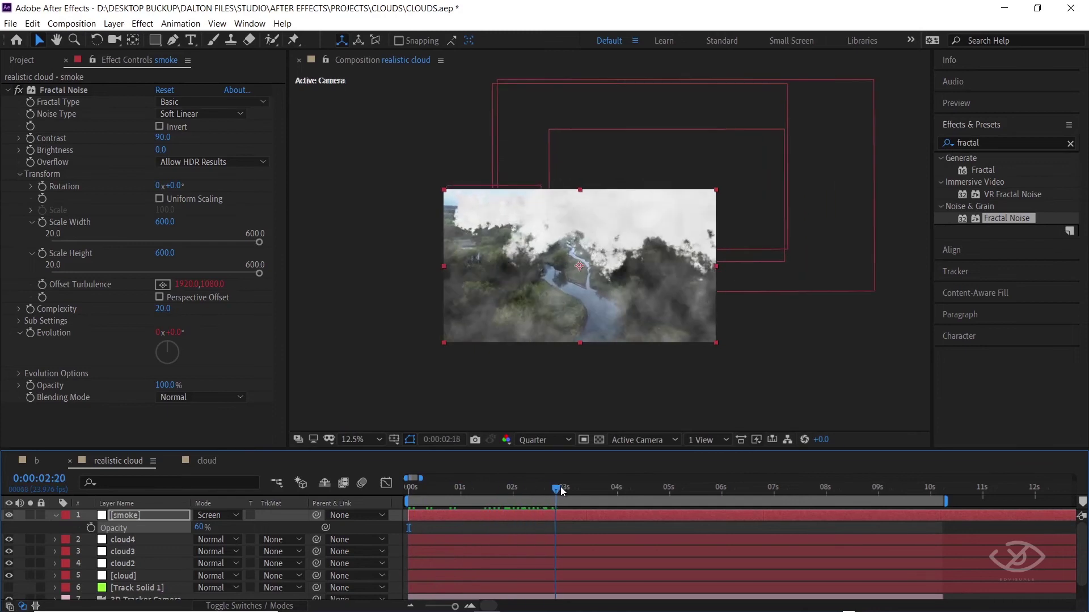
{"action": "mouse_move", "coordinate": [520, 491]}
{"action": "left_mouse_down"}
{"action": "mouse_move", "coordinate": [627, 488]}
{"action": "mouse_move", "coordinate": [394, 483]}
{"action": "left_mouse_up"}
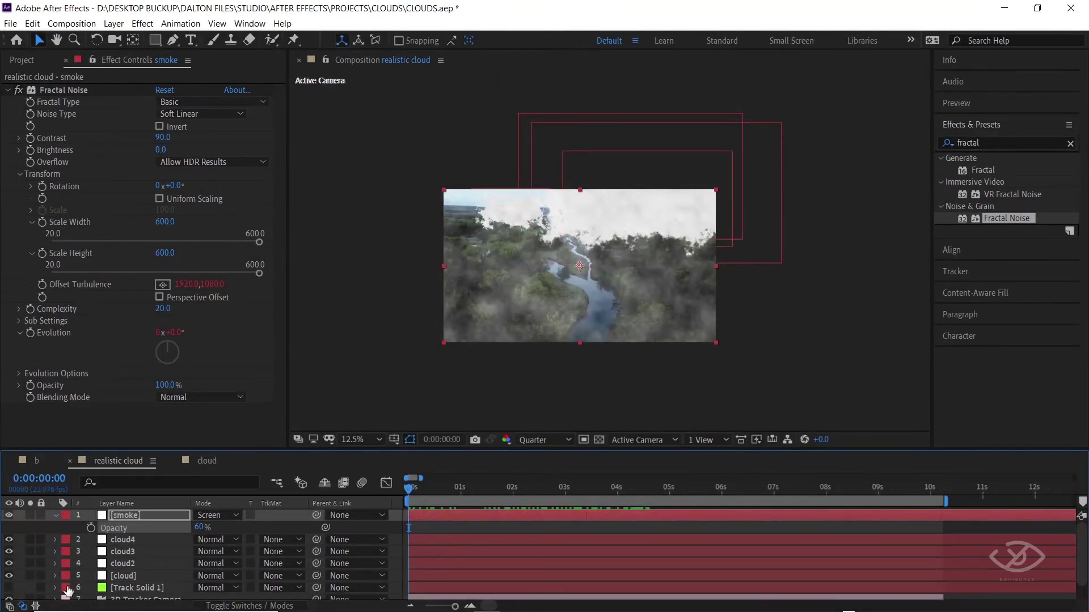
Show Track Solid 1 and reveal the Position properties of it and the smoke layer.
{"action": "left_click", "coordinate": [8, 588]}
{"action": "left_click", "coordinate": [437, 591]}
{"action": "key", "text": "p"}
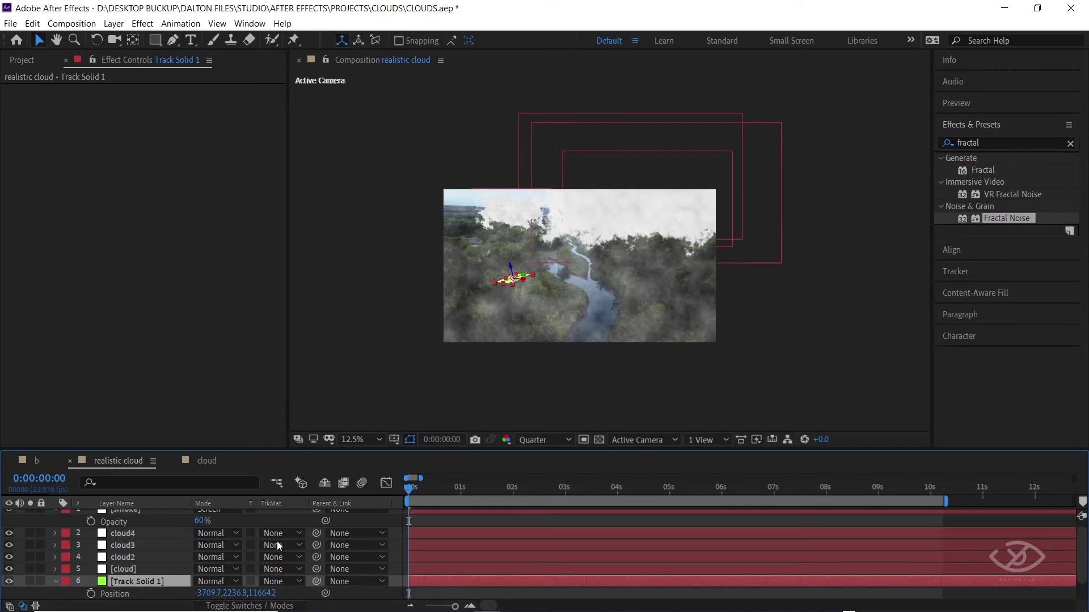
{"action": "scroll", "coordinate": [169, 549], "scroll_direction": "up", "scroll_amount": 1}
{"action": "left_click", "coordinate": [140, 518]}
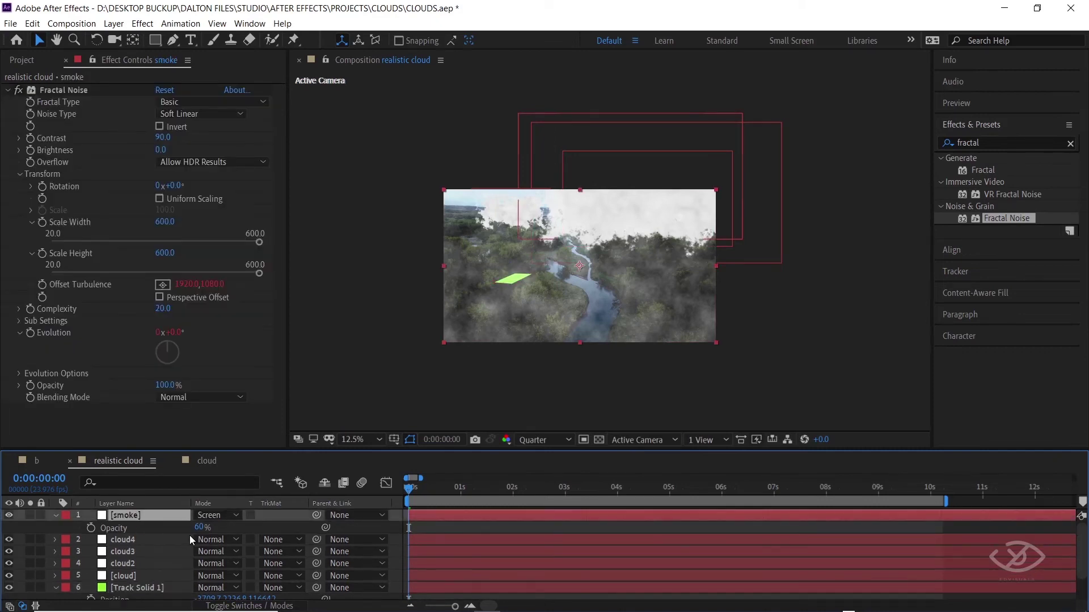
{"action": "key", "text": "p"}
{"action": "scroll", "coordinate": [138, 574], "scroll_direction": "down", "scroll_amount": 2}
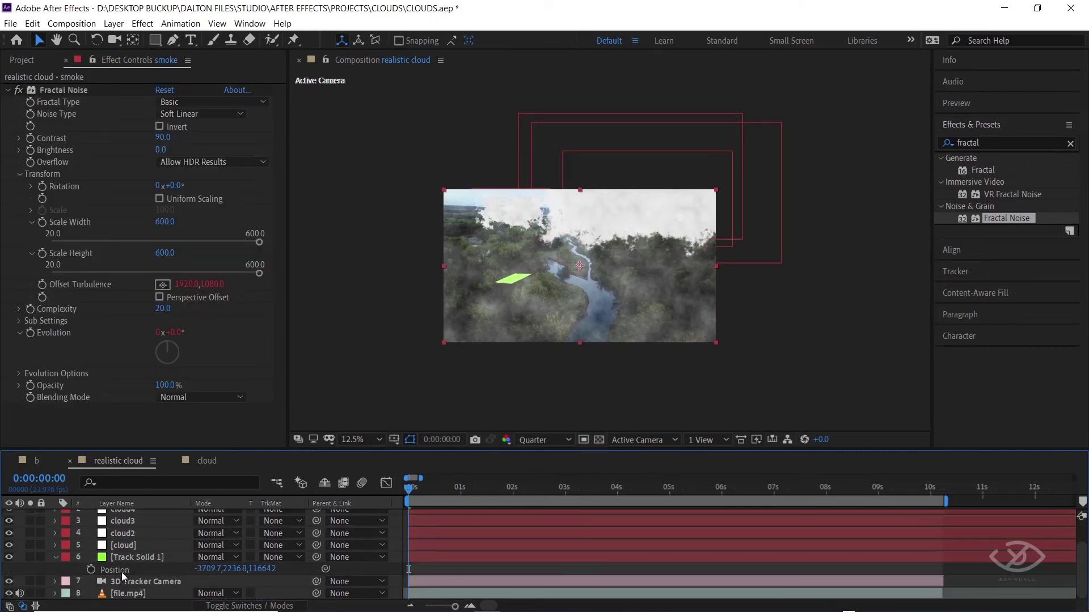
Copy Track Solid 1's position (-3709.7, 2236.8) onto the smoke layer's Position.
{"action": "left_click", "coordinate": [121, 570]}
{"action": "left_click", "coordinate": [32, 23]}
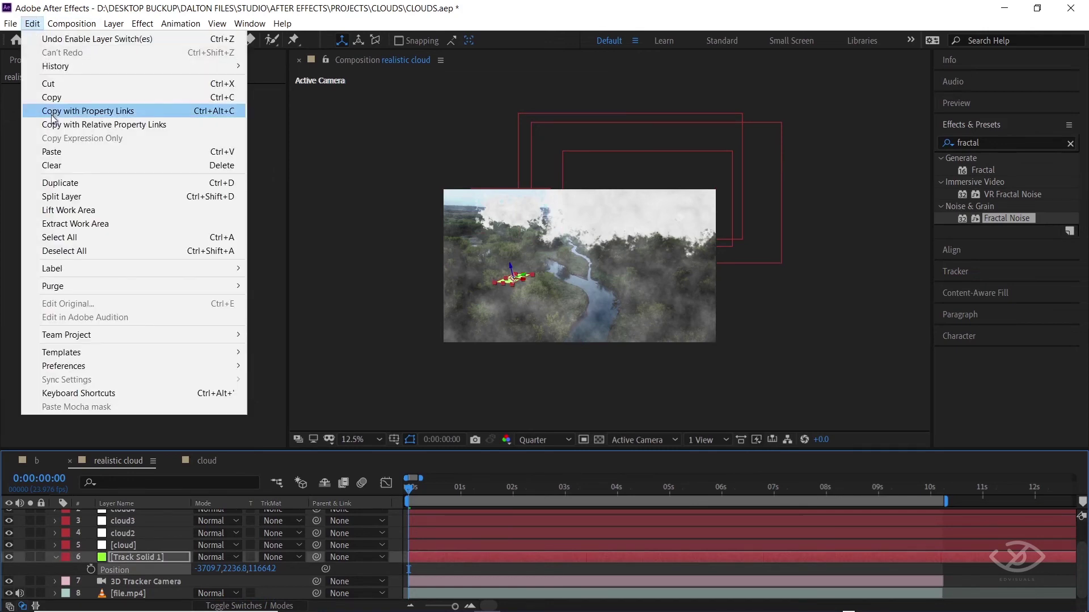
{"action": "left_click", "coordinate": [56, 97]}
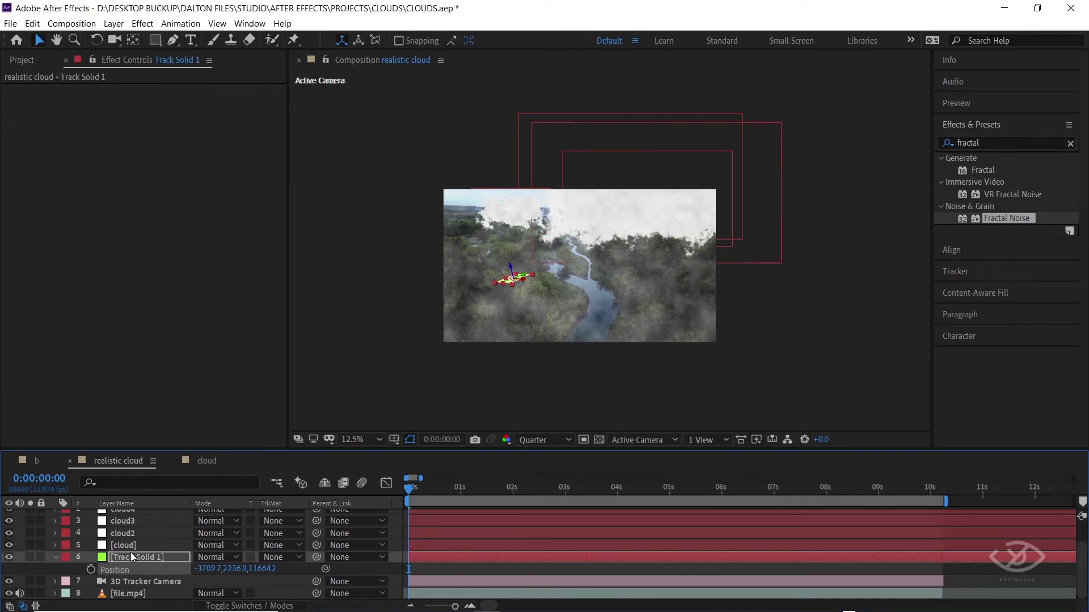
{"action": "scroll", "coordinate": [130, 552], "scroll_direction": "up", "scroll_amount": 2}
{"action": "left_click", "coordinate": [122, 531]}
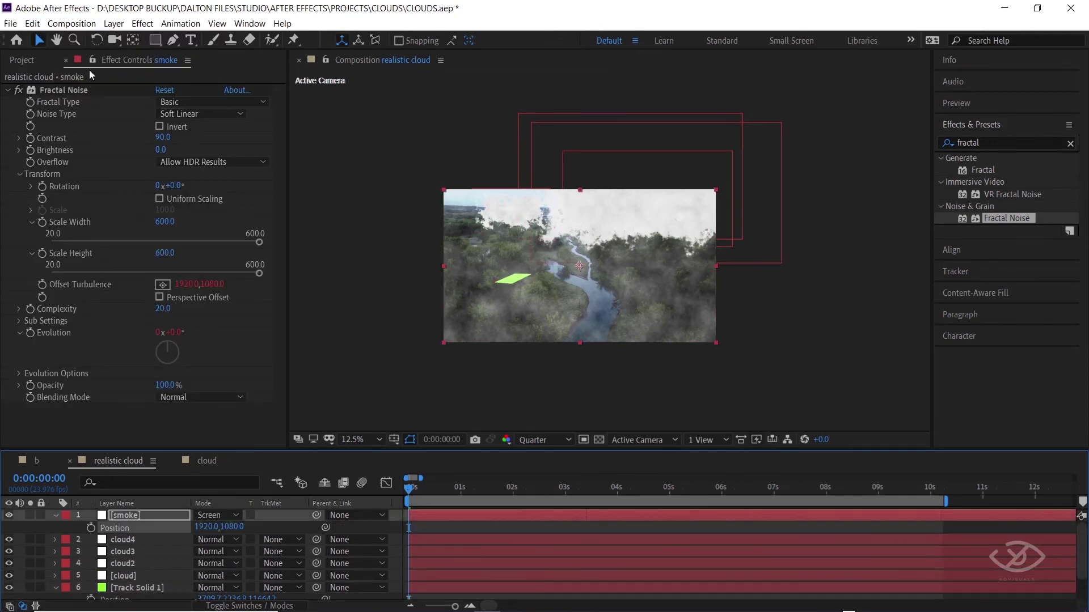
{"action": "left_click", "coordinate": [33, 23]}
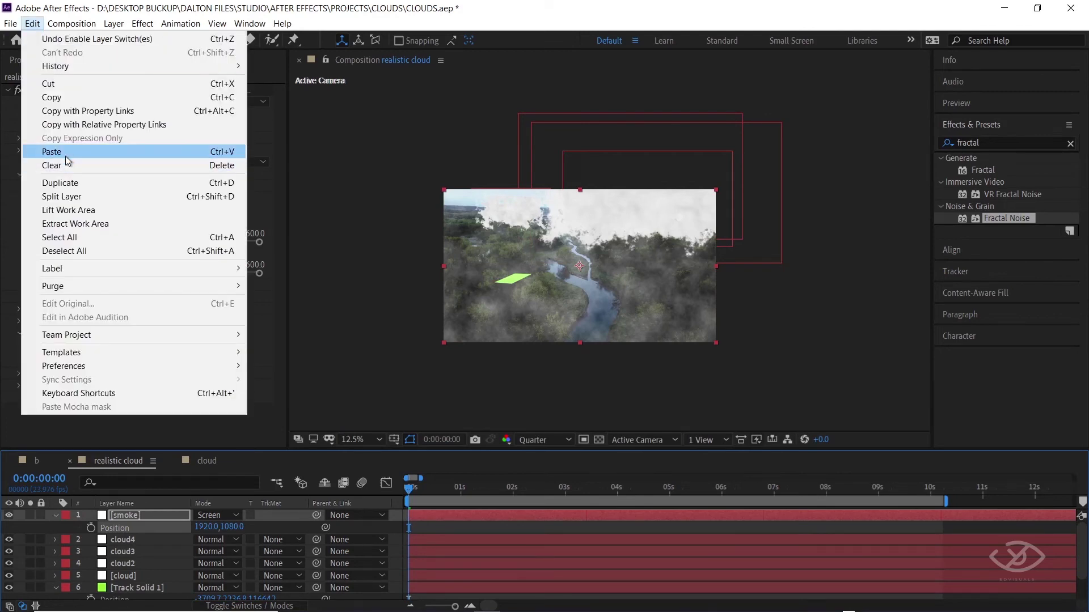
{"action": "left_click", "coordinate": [66, 155]}
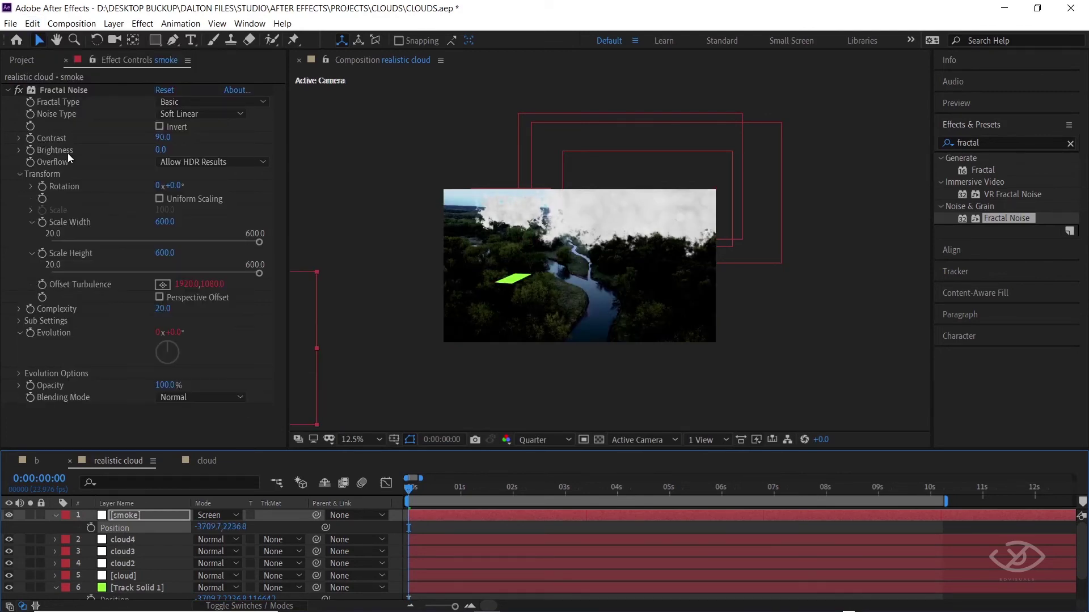
Make the smoke layer 3D and paste Track Solid 1's full 3D position onto it.
{"action": "key", "text": "F4"}
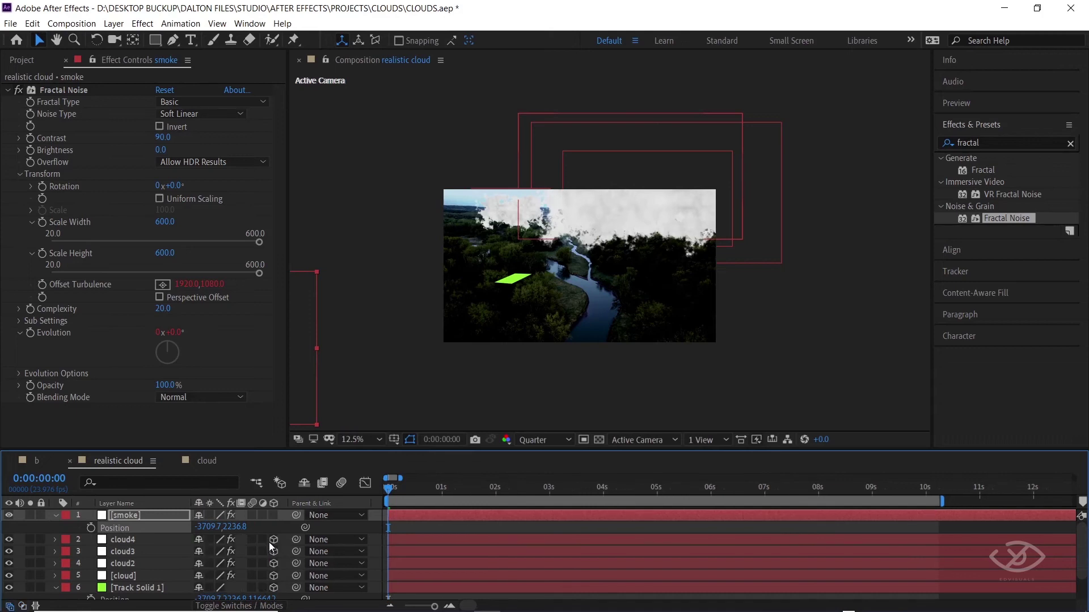
{"action": "left_click", "coordinate": [272, 518]}
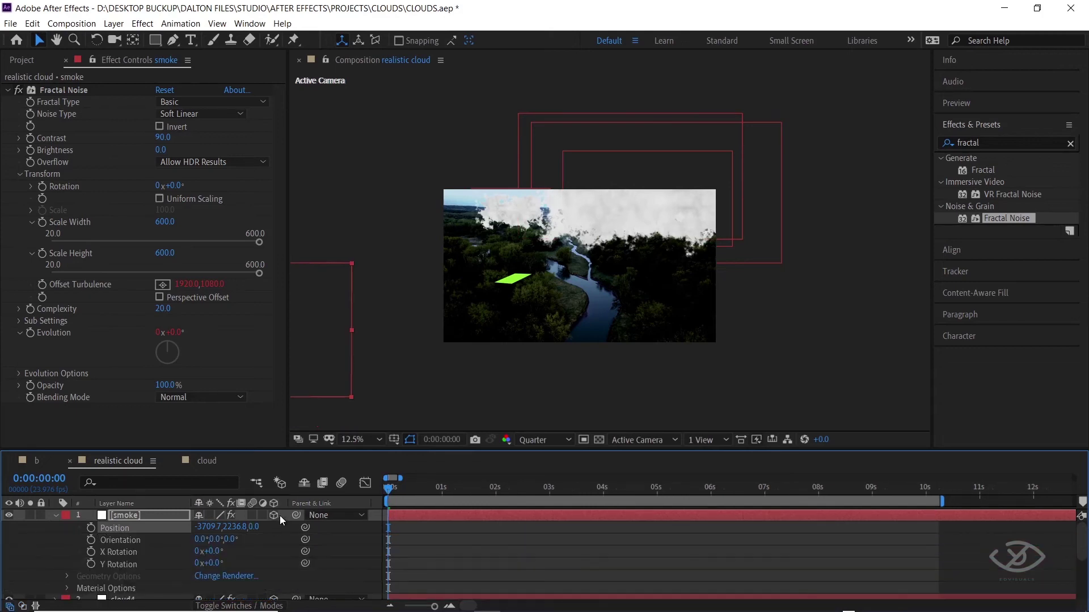
{"action": "scroll", "coordinate": [522, 327], "scroll_direction": "down", "scroll_amount": 1}
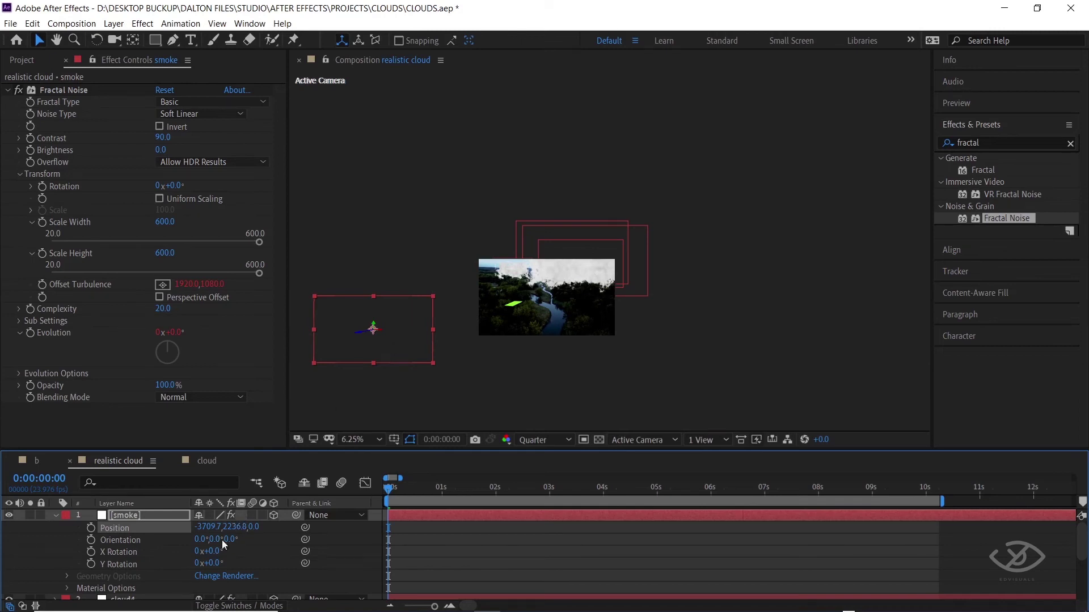
{"action": "scroll", "coordinate": [204, 546], "scroll_direction": "down", "scroll_amount": 3}
{"action": "left_click", "coordinate": [127, 586]}
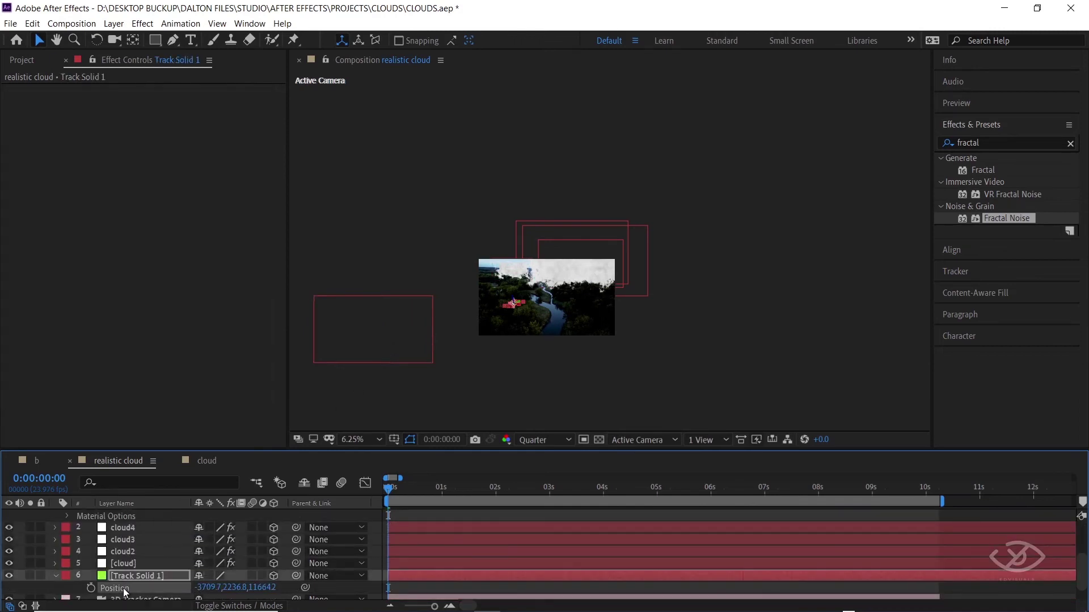
{"action": "left_click", "coordinate": [32, 24]}
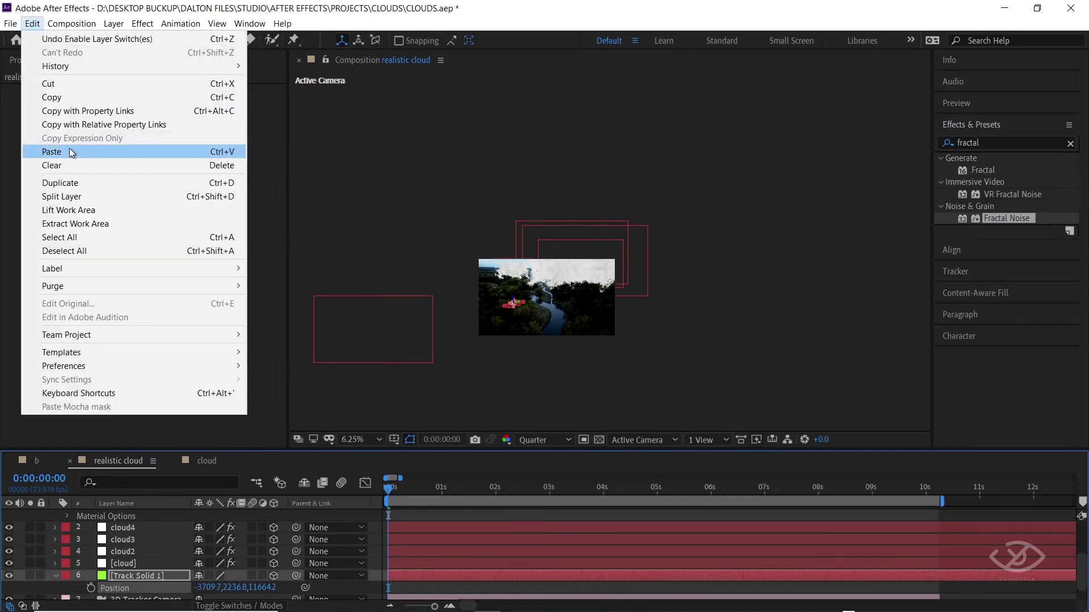
{"action": "left_click", "coordinate": [56, 97]}
{"action": "scroll", "coordinate": [123, 544], "scroll_direction": "up", "scroll_amount": 3}
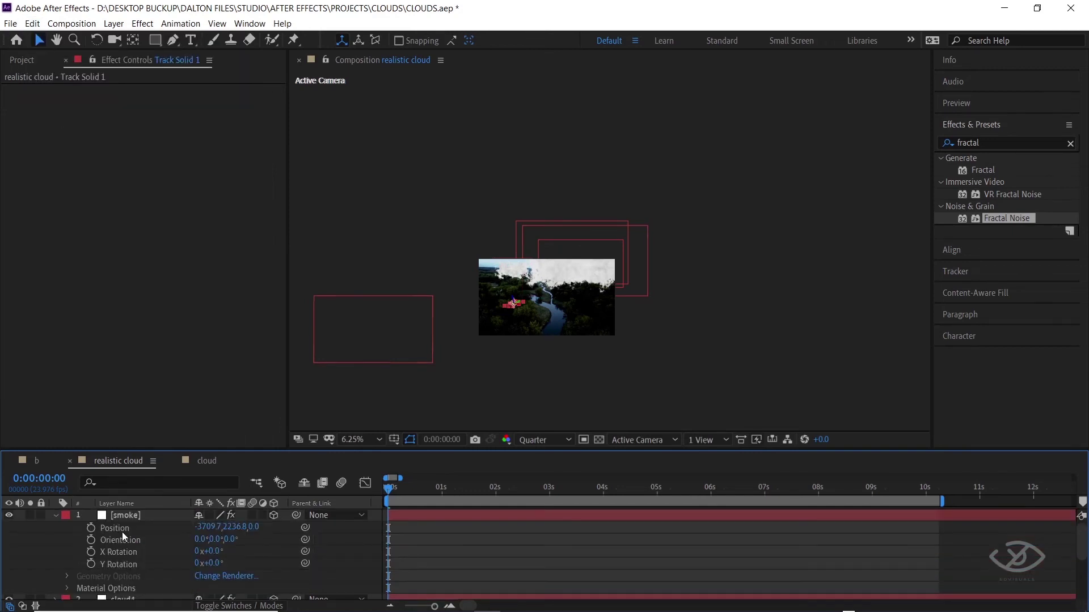
{"action": "left_click", "coordinate": [121, 531]}
{"action": "left_click", "coordinate": [31, 25]}
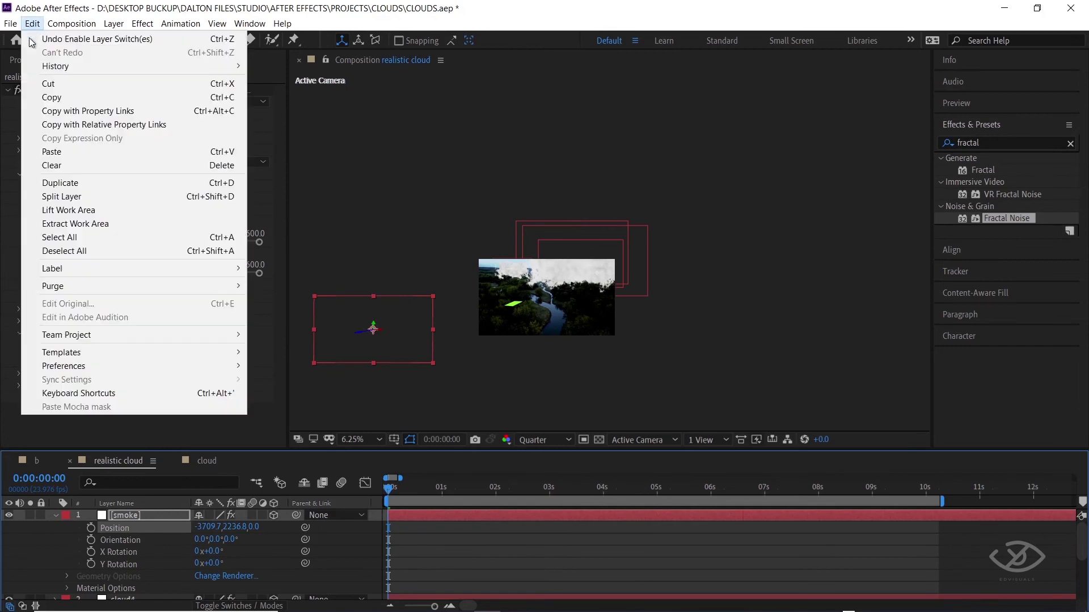
{"action": "left_click", "coordinate": [66, 151]}
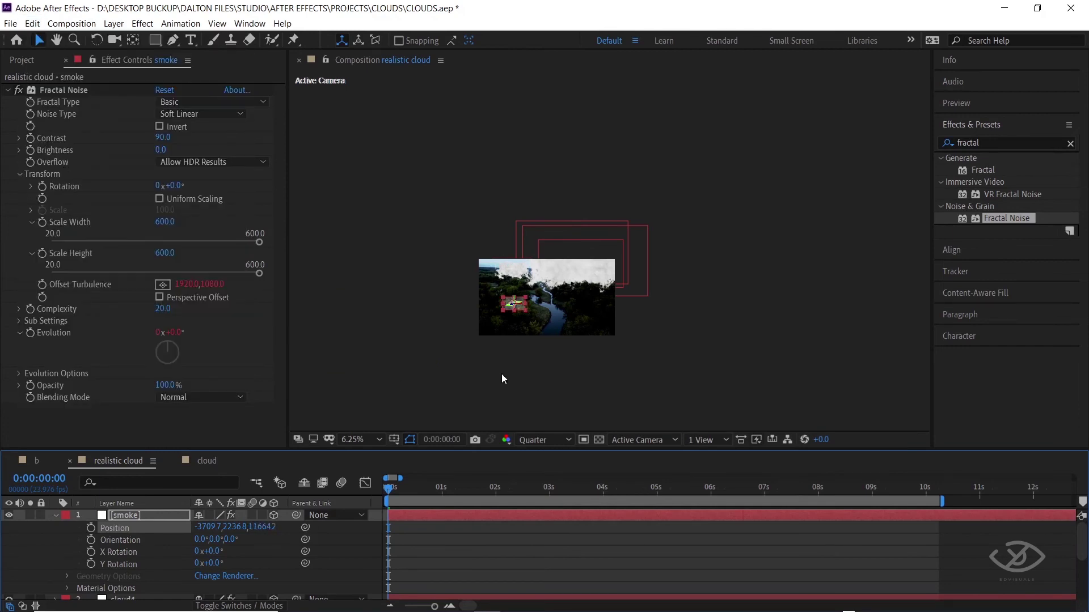
Recentre the composition view and preview the tracked smoke patch.
{"action": "scroll", "coordinate": [502, 379], "scroll_direction": "up", "scroll_amount": 3}
{"action": "scroll", "coordinate": [512, 337], "scroll_direction": "up", "scroll_amount": 1}
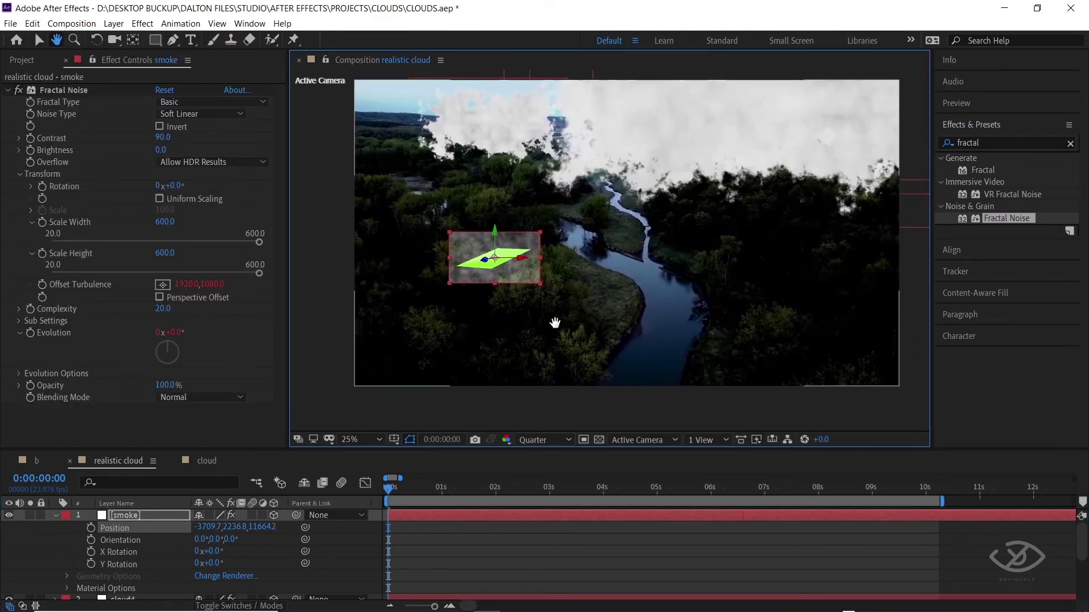
{"action": "left_click_drag", "start_coordinate": [596, 260], "coordinate": [543, 333]}
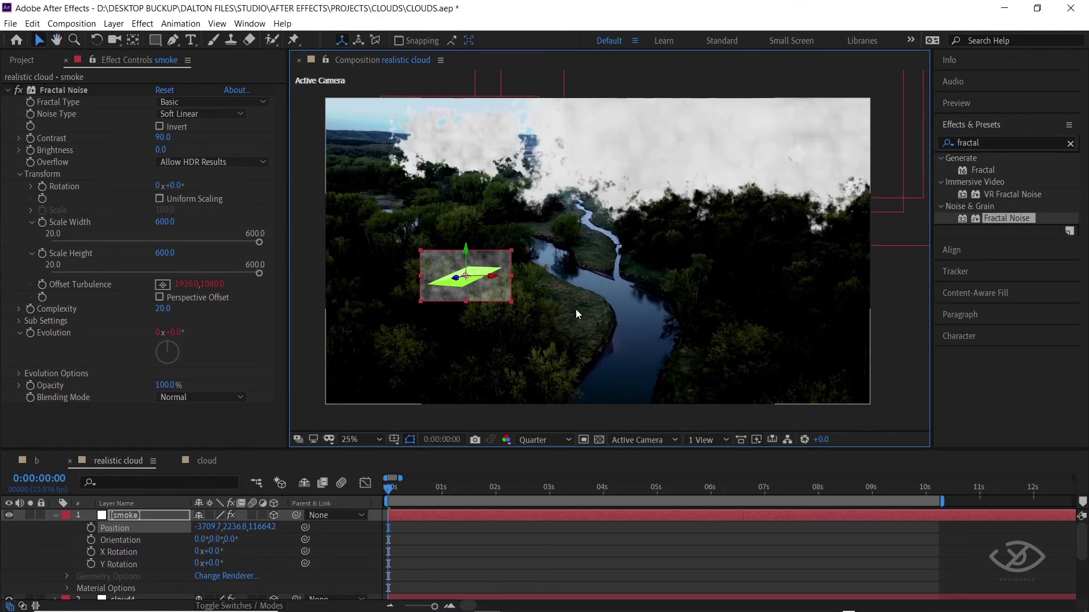
{"action": "scroll", "coordinate": [577, 322], "scroll_direction": "down", "scroll_amount": 1}
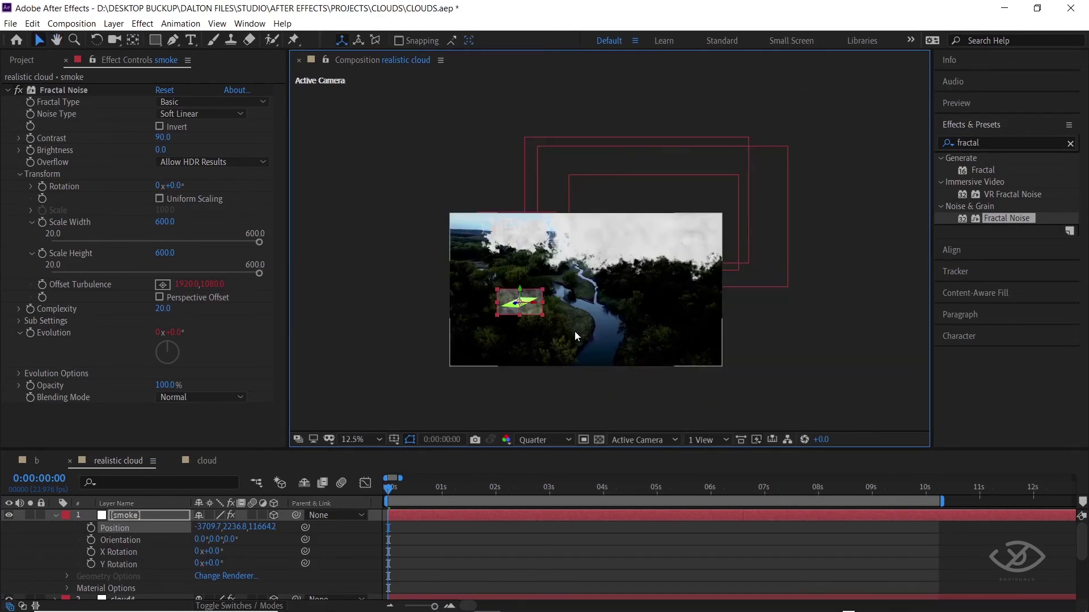
{"action": "key", "text": "space"}
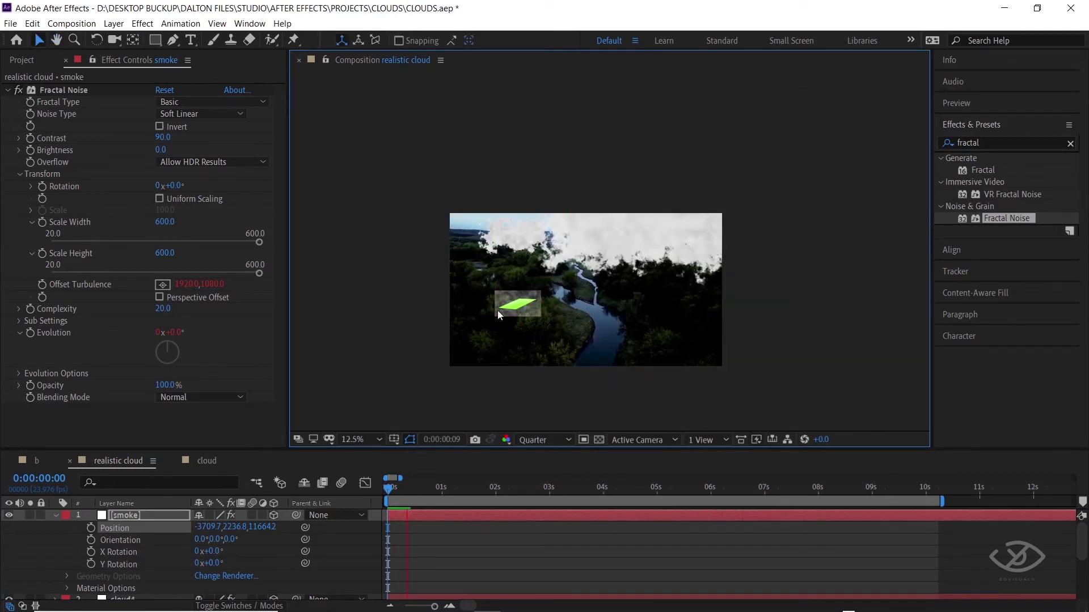
{"action": "key", "text": "space"}
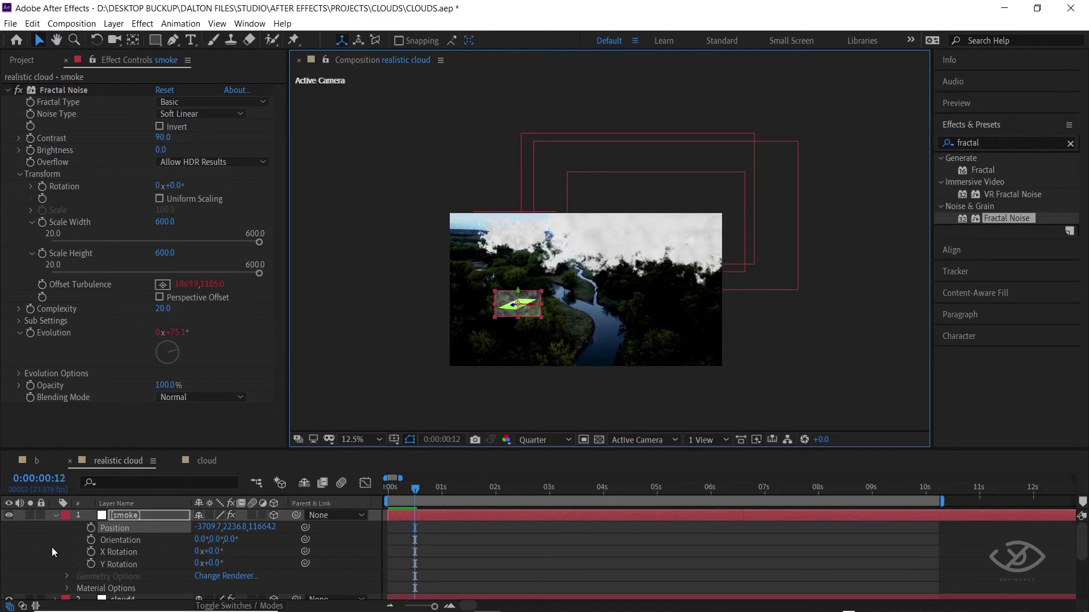
{"action": "scroll", "coordinate": [53, 548], "scroll_direction": "down", "scroll_amount": 3}
Hide Track Solid 1, scale the smoke layer to 951% and reposition it over the footage.
{"action": "left_click", "coordinate": [9, 576]}
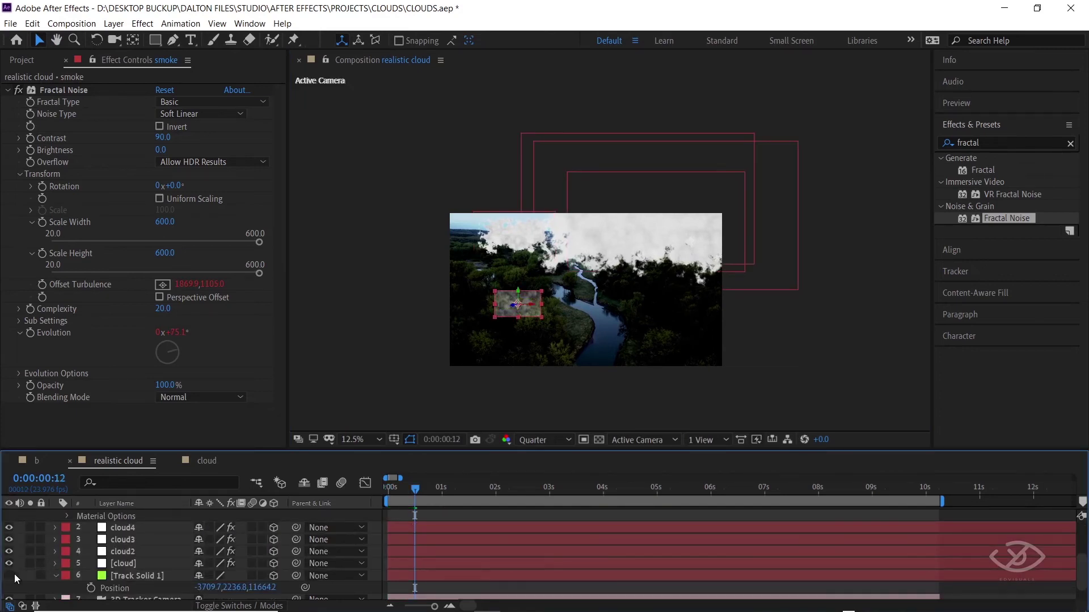
{"action": "key", "text": "Home"}
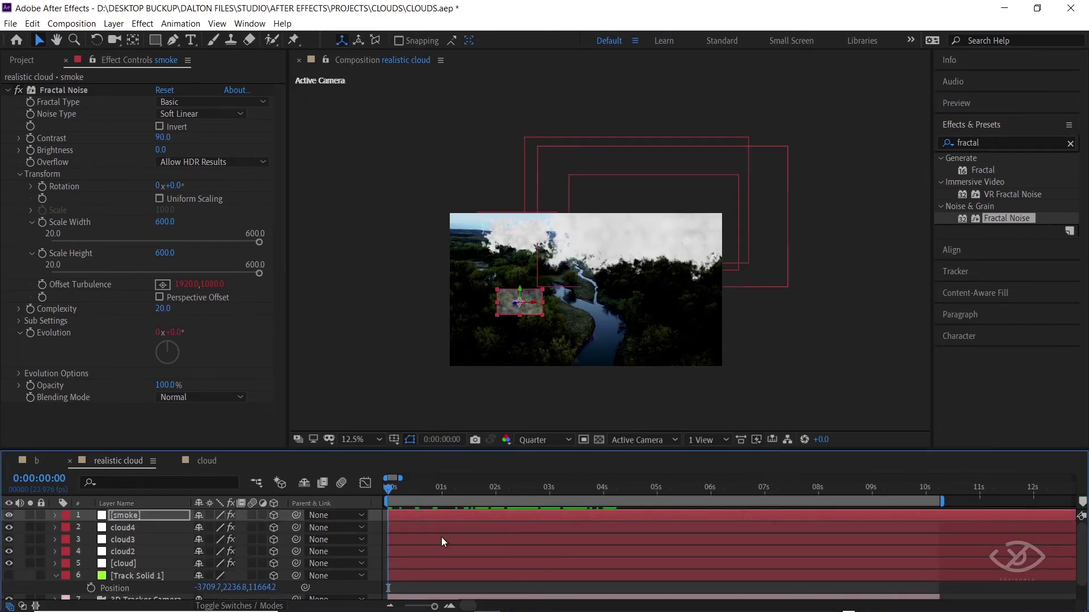
{"action": "key", "text": "s"}
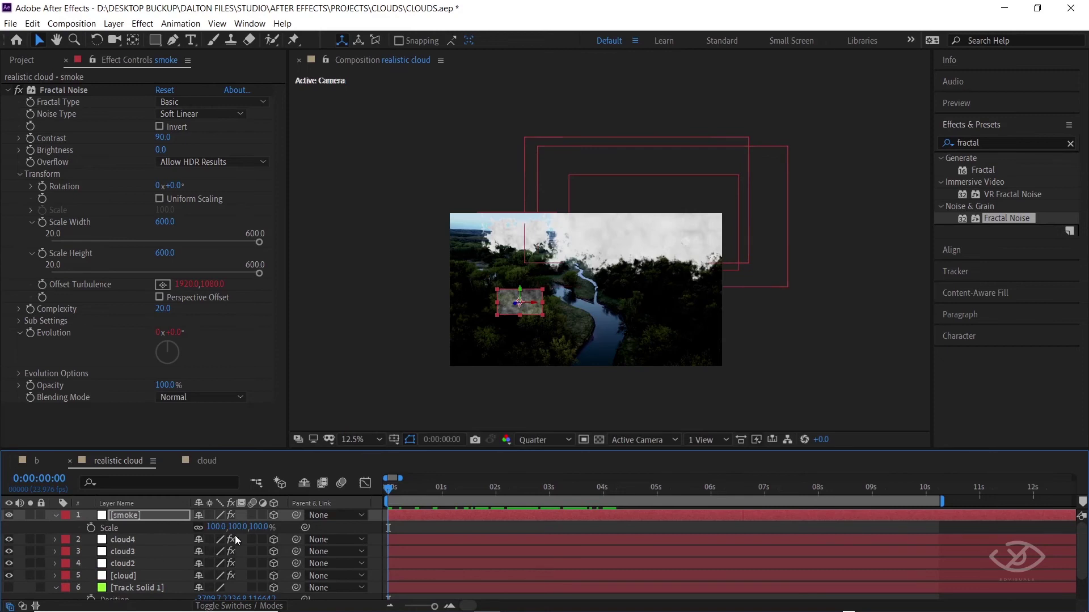
{"action": "left_click_drag", "start_coordinate": [253, 527], "coordinate": [499, 527]}
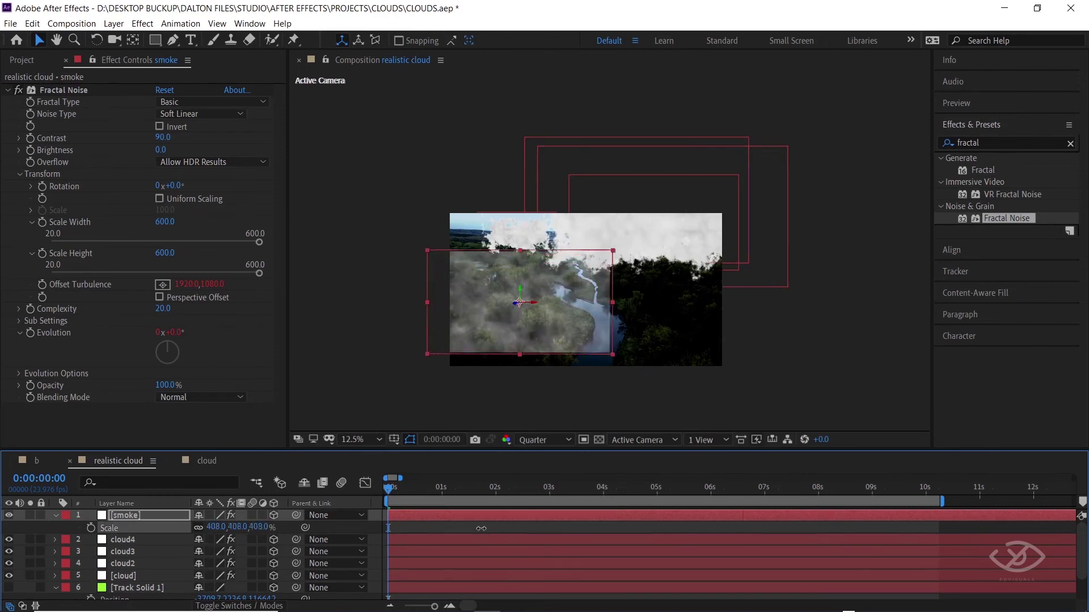
{"action": "left_click_drag", "start_coordinate": [519, 293], "coordinate": [541, 216]}
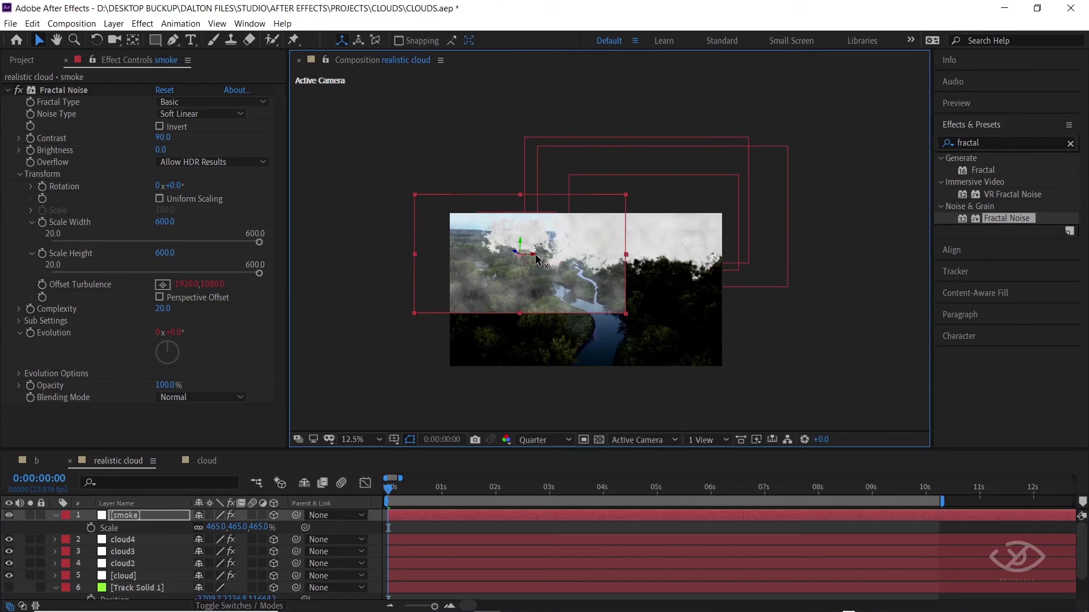
{"action": "left_click_drag", "start_coordinate": [541, 216], "coordinate": [605, 216]}
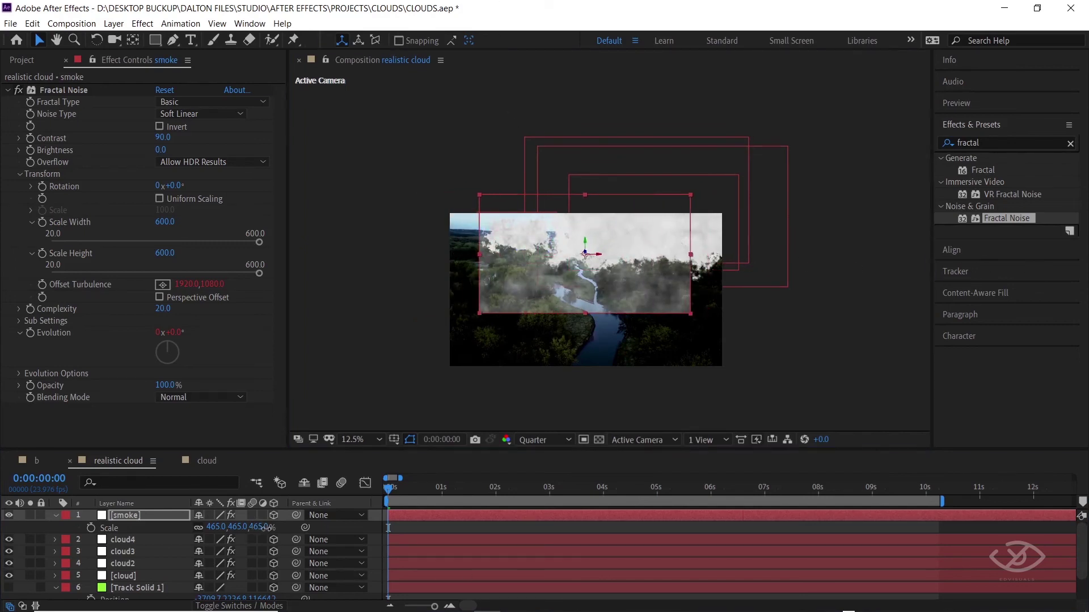
{"action": "mouse_move", "coordinate": [252, 528]}
{"action": "left_mouse_down"}
{"action": "mouse_move", "coordinate": [629, 528]}
{"action": "mouse_move", "coordinate": [605, 532]}
{"action": "left_mouse_up"}
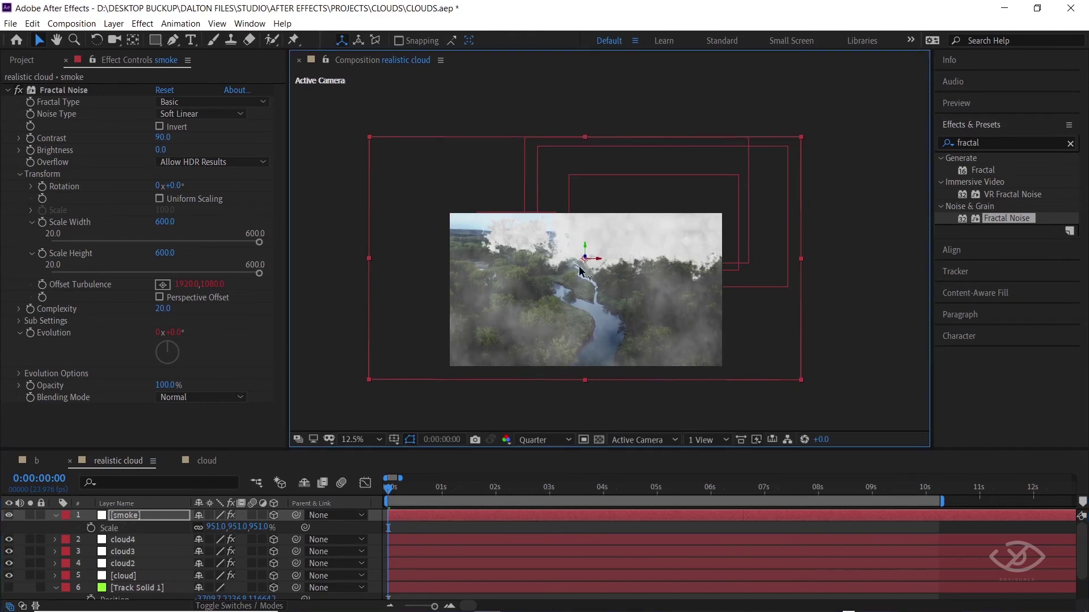
{"action": "mouse_move", "coordinate": [586, 255]}
{"action": "left_mouse_down"}
{"action": "mouse_move", "coordinate": [589, 391]}
{"action": "mouse_move", "coordinate": [611, 417]}
{"action": "left_mouse_up"}
Preview the enlarged smoke, then place the first mask point with the Pen tool.
{"action": "key", "text": "space"}
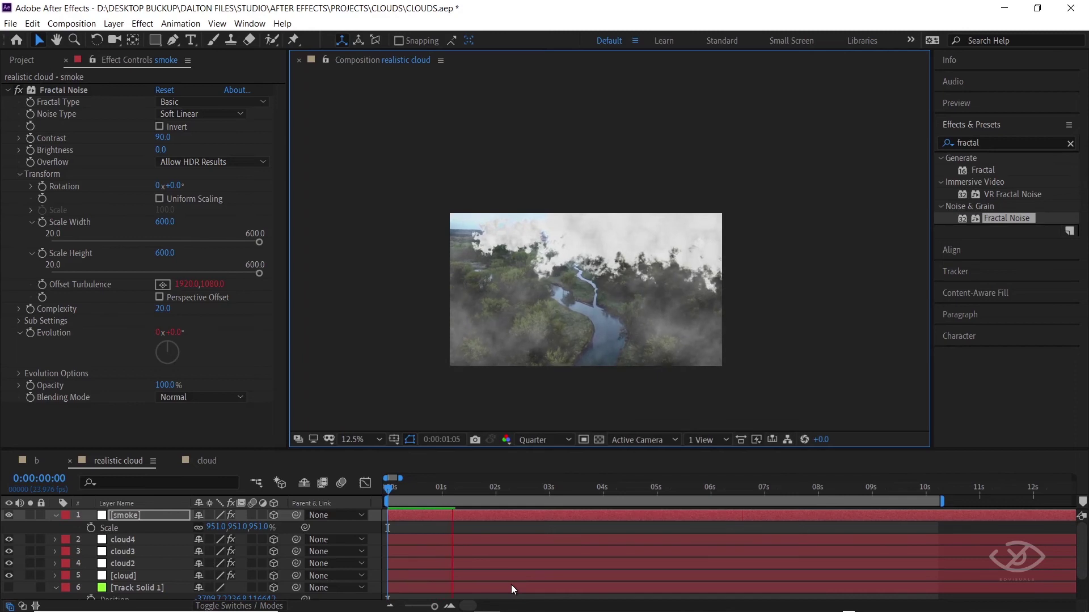
{"action": "left_click", "coordinate": [481, 488]}
{"action": "key", "text": "space"}
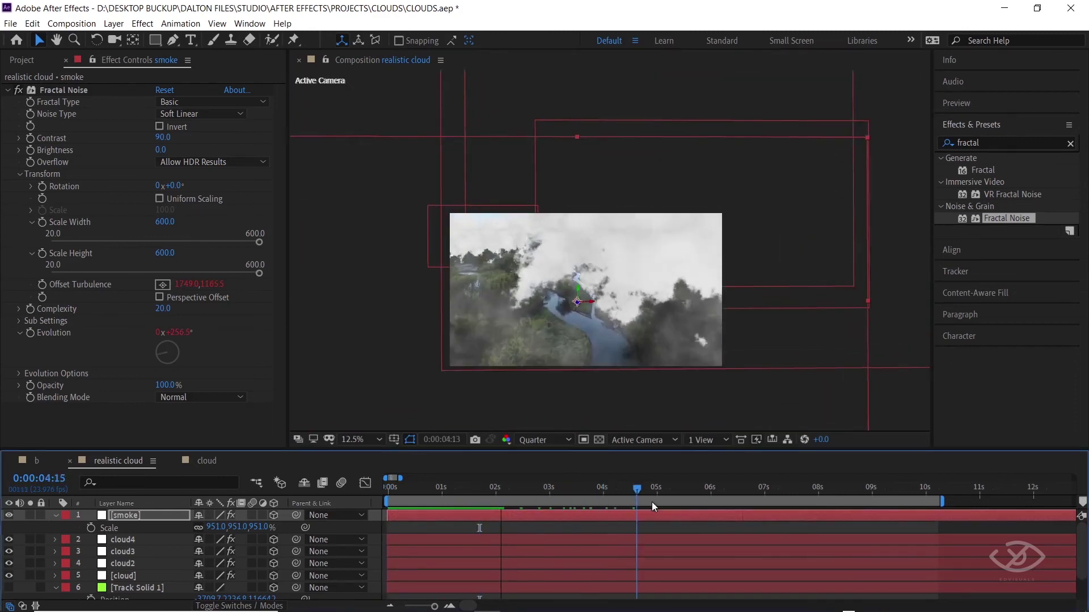
{"action": "left_click", "coordinate": [533, 488]}
{"action": "left_click_drag", "start_coordinate": [502, 491], "coordinate": [345, 471]}
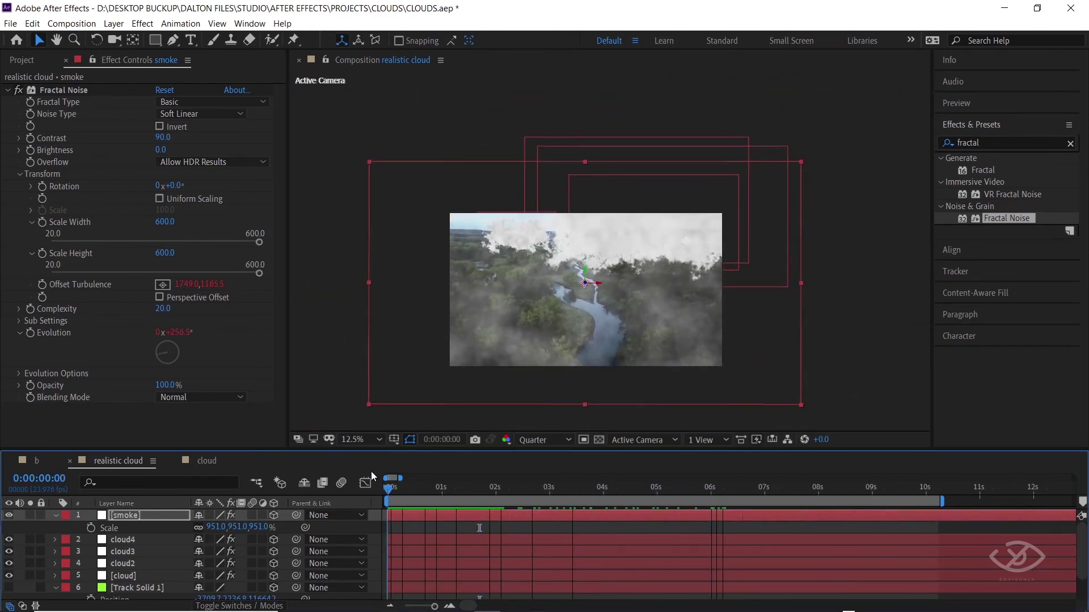
{"action": "scroll", "coordinate": [398, 246], "scroll_direction": "down", "scroll_amount": 2}
{"action": "key", "text": "g"}
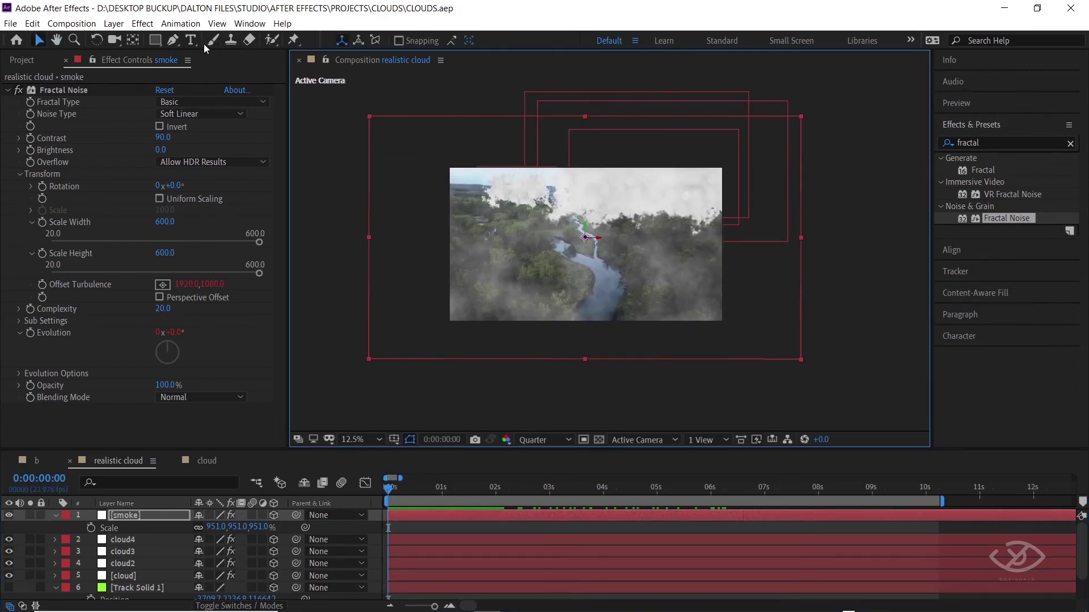
{"action": "left_click", "coordinate": [417, 128]}
Draw a closed four-point mask over the upper frame and widen its corners.
{"action": "left_click", "coordinate": [410, 239]}
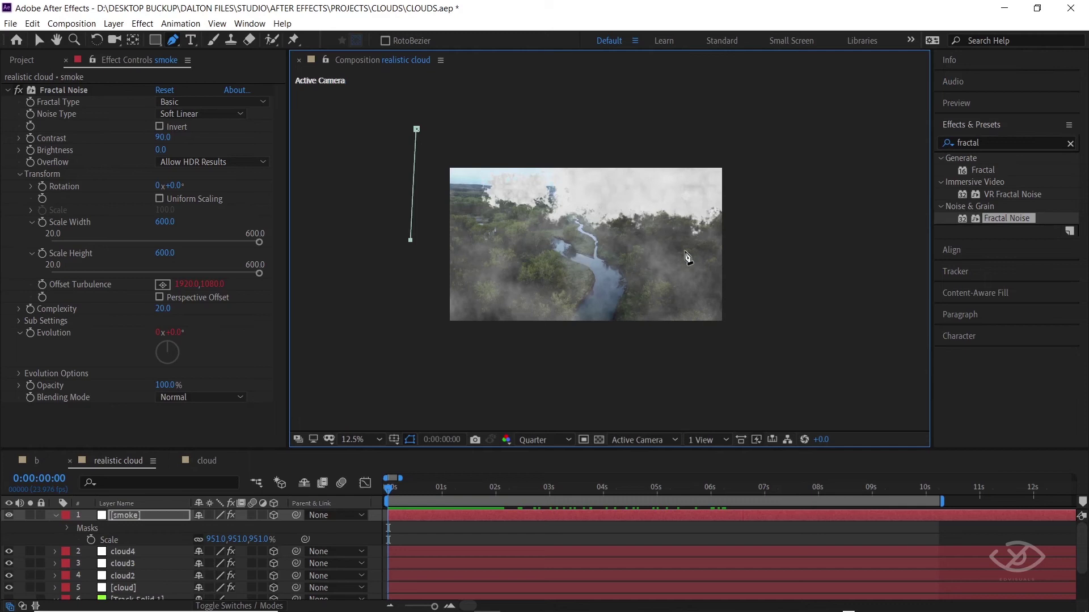
{"action": "left_click", "coordinate": [770, 245]}
{"action": "left_click", "coordinate": [779, 114]}
{"action": "left_click", "coordinate": [416, 129]}
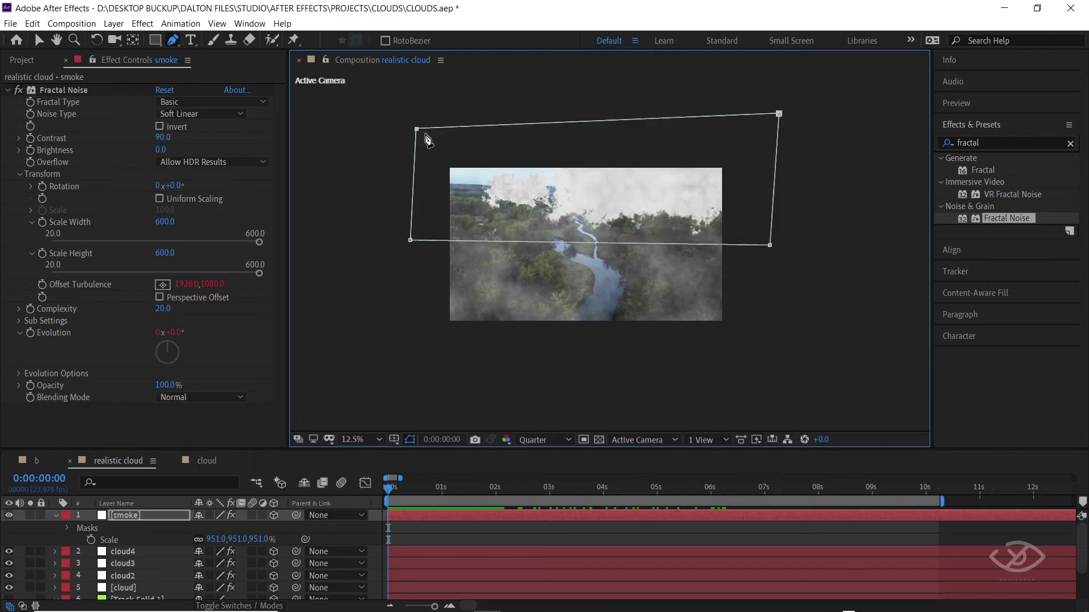
{"action": "left_click_drag", "start_coordinate": [416, 128], "coordinate": [408, 109]}
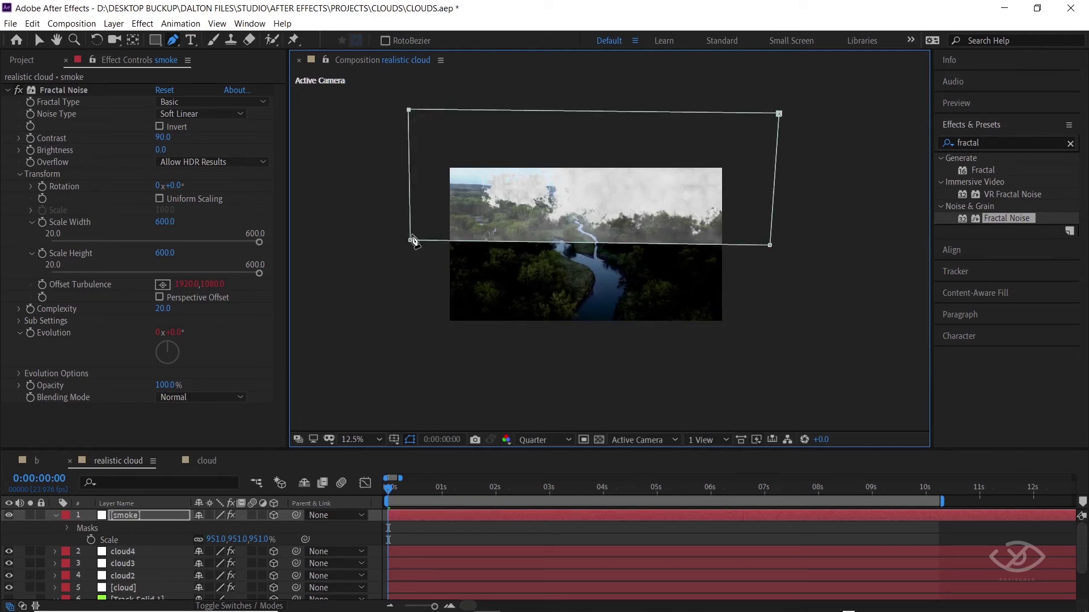
{"action": "left_click_drag", "start_coordinate": [410, 240], "coordinate": [396, 247]}
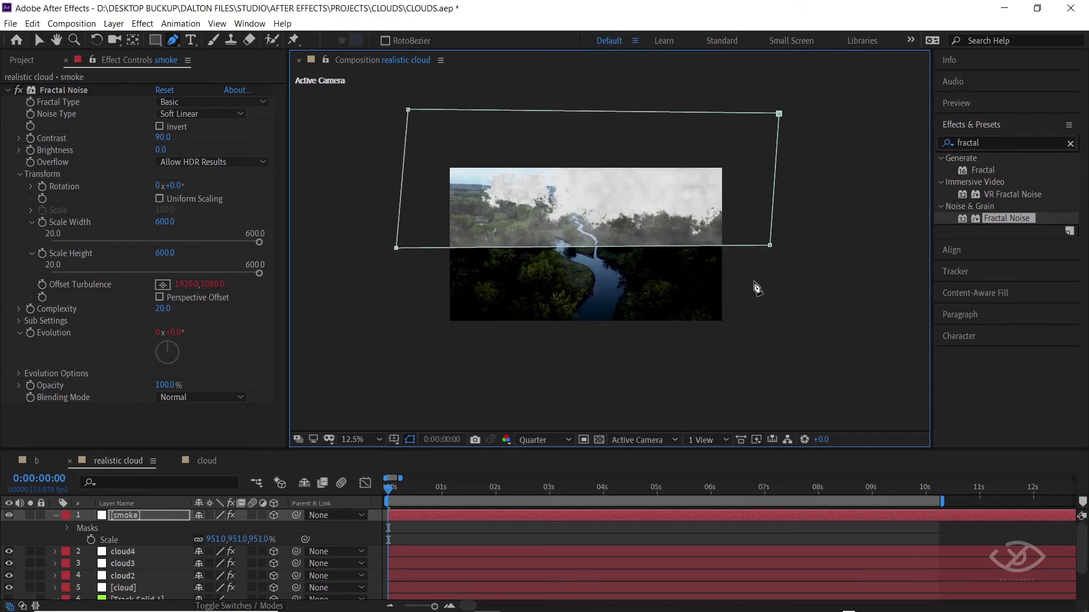
{"action": "left_click_drag", "start_coordinate": [770, 245], "coordinate": [779, 248]}
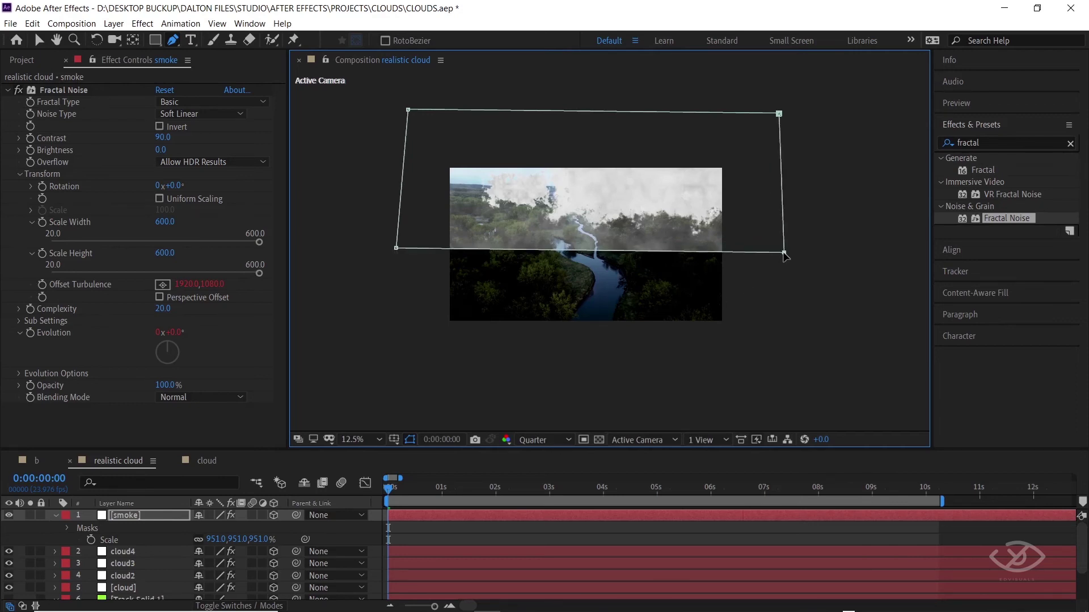
Set the mask feather to 600 pixels and preview the softened smoke.
{"action": "left_click", "coordinate": [462, 545]}
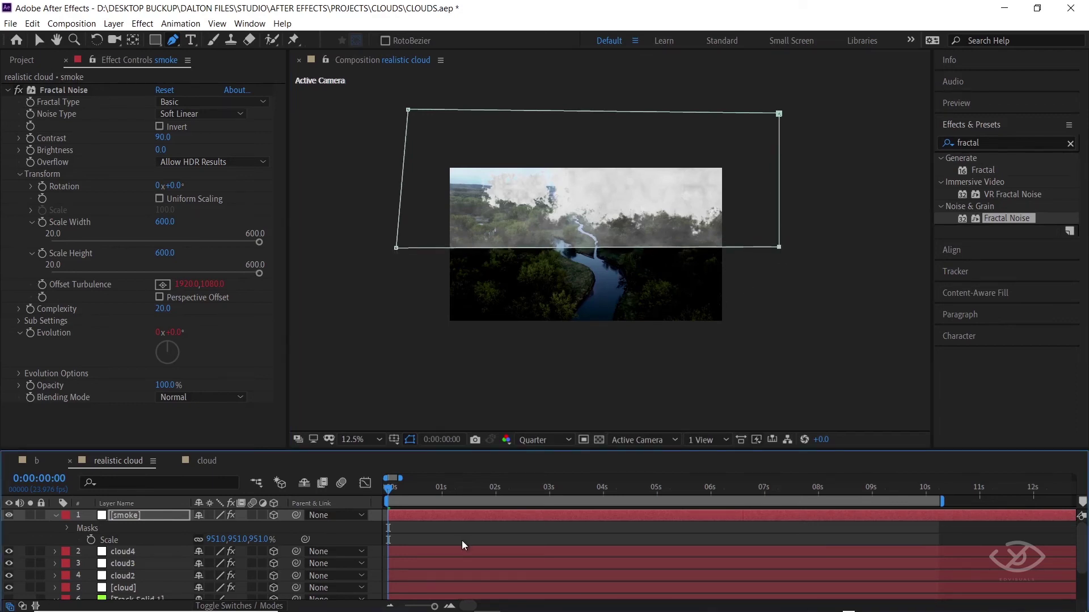
{"action": "key", "text": "m"}
{"action": "key", "text": "m"}
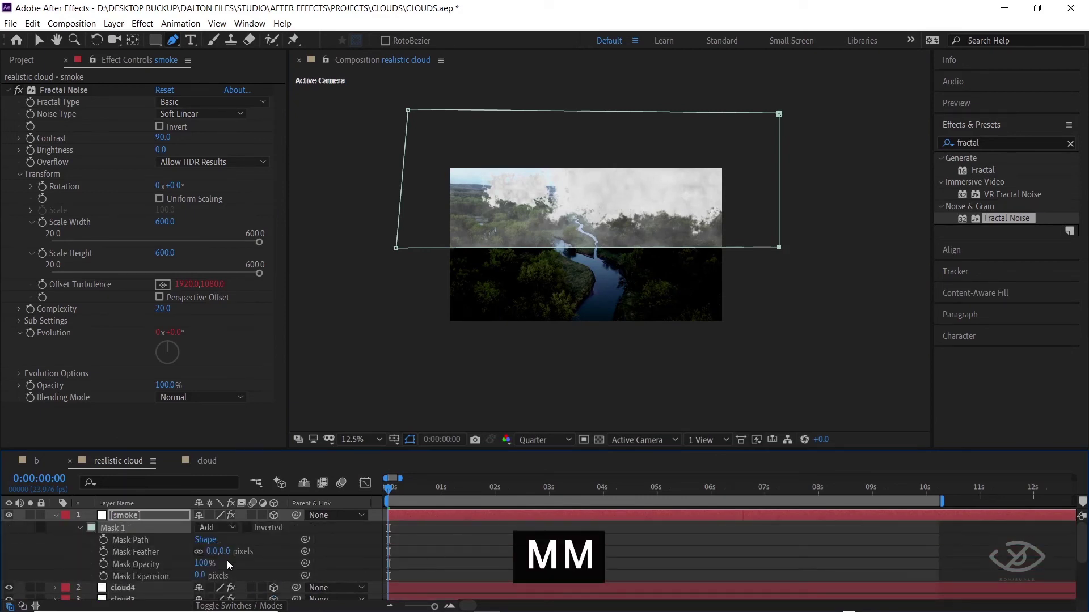
{"action": "left_click_drag", "start_coordinate": [226, 553], "coordinate": [650, 563]}
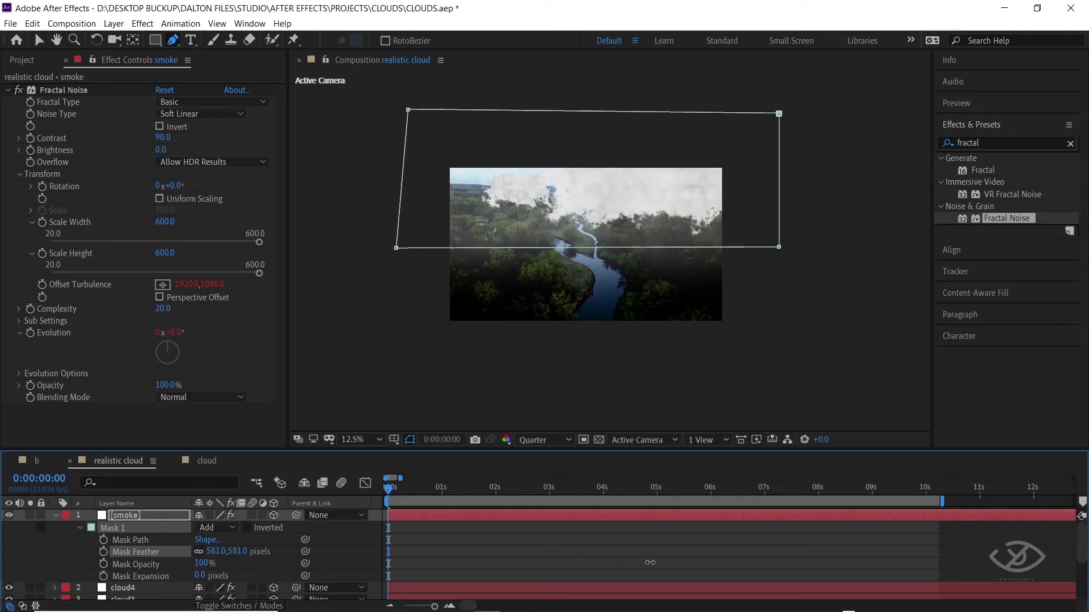
{"action": "left_click_drag", "start_coordinate": [652, 563], "coordinate": [659, 564]}
{"action": "left_click", "coordinate": [647, 564]}
{"action": "key", "text": "space"}
{"action": "scroll", "coordinate": [574, 233], "scroll_direction": "up", "scroll_amount": 1}
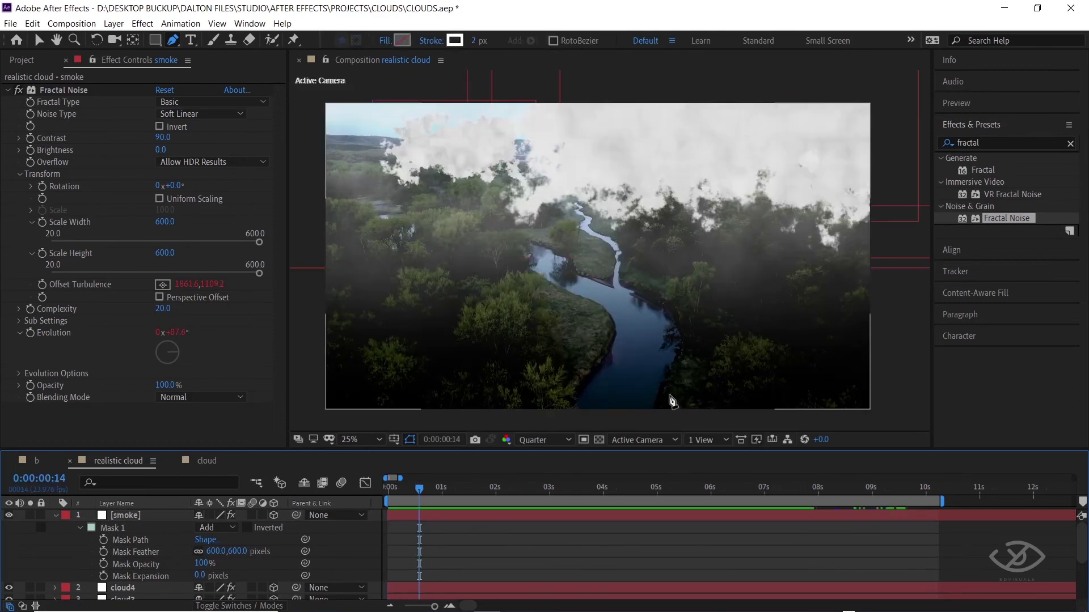
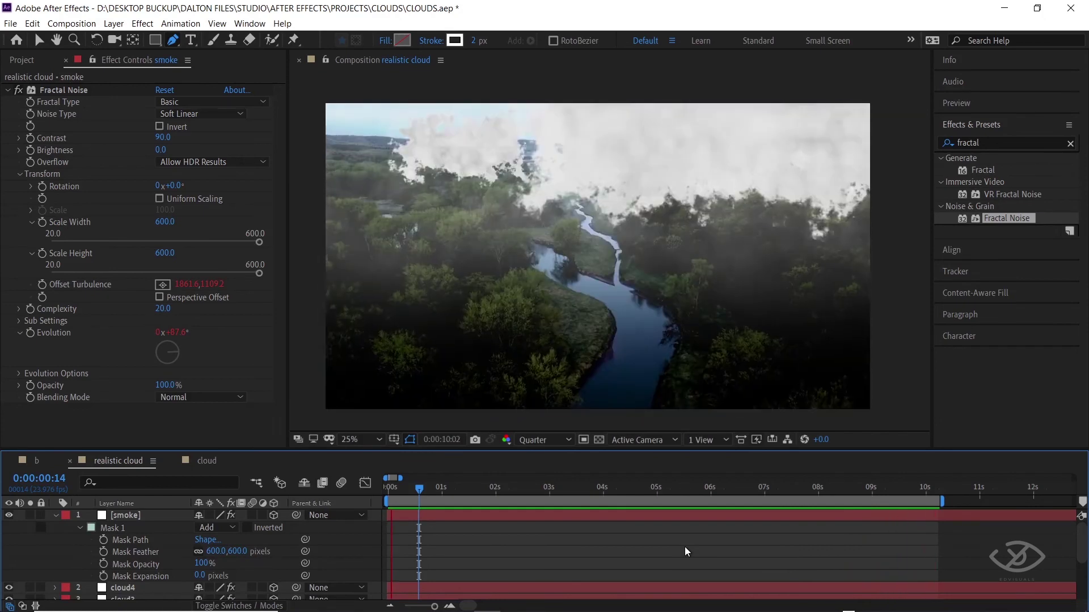
Create a new light layer of type Parallel, named Parallel Light 1.
{"action": "left_click", "coordinate": [113, 24]}
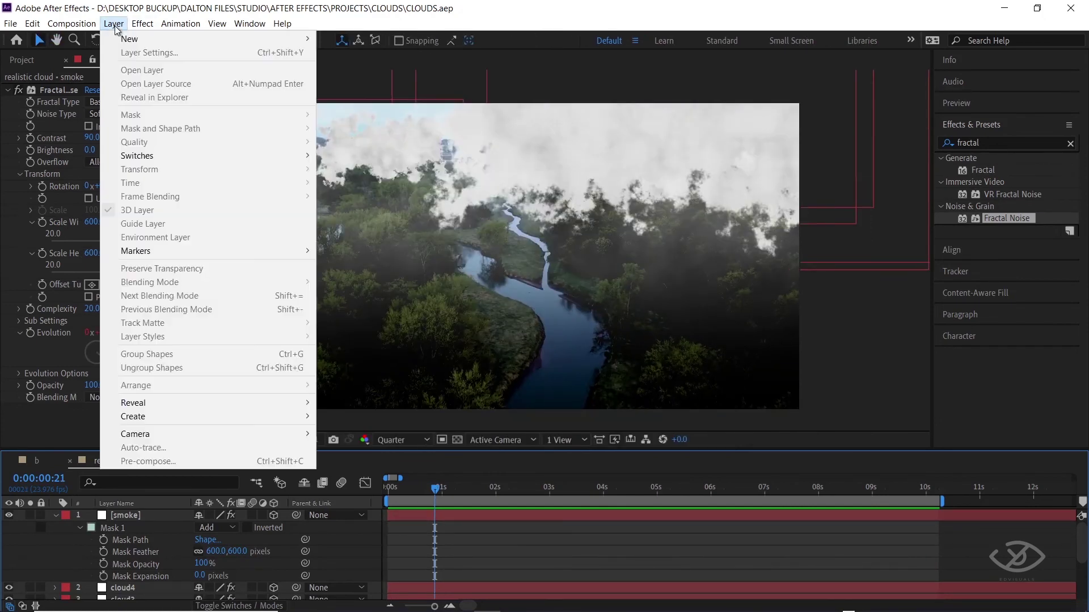
{"action": "mouse_move", "coordinate": [129, 41]}
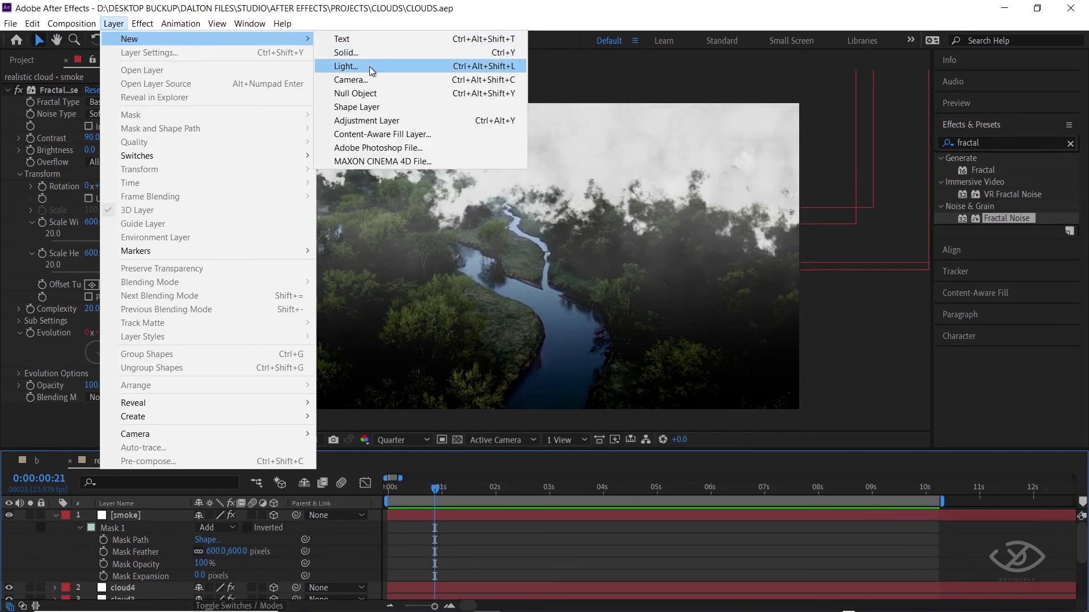
{"action": "left_click", "coordinate": [345, 65]}
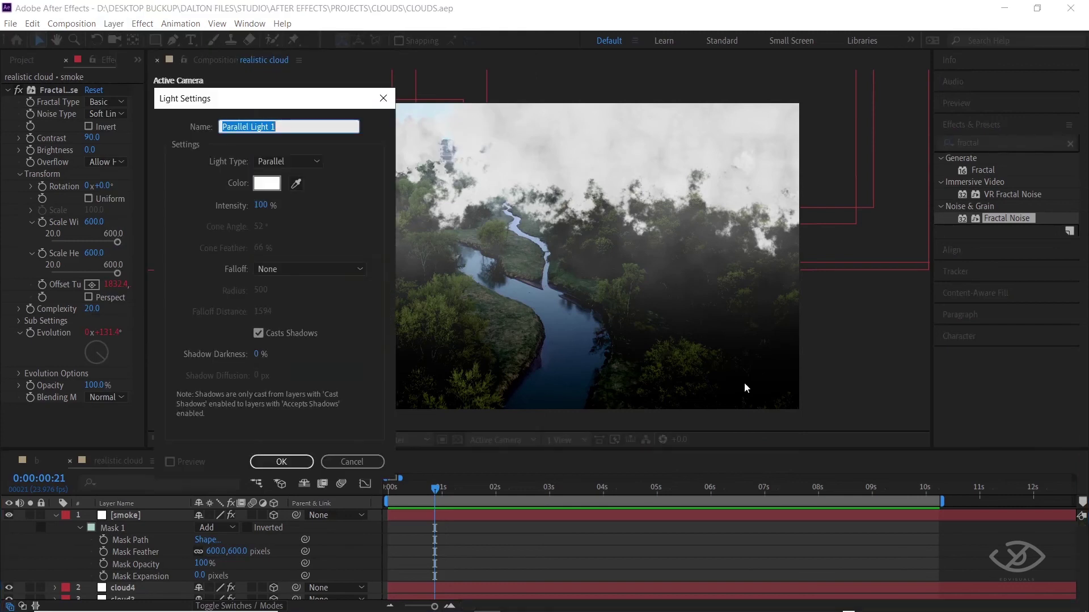
{"action": "left_click", "coordinate": [309, 165]}
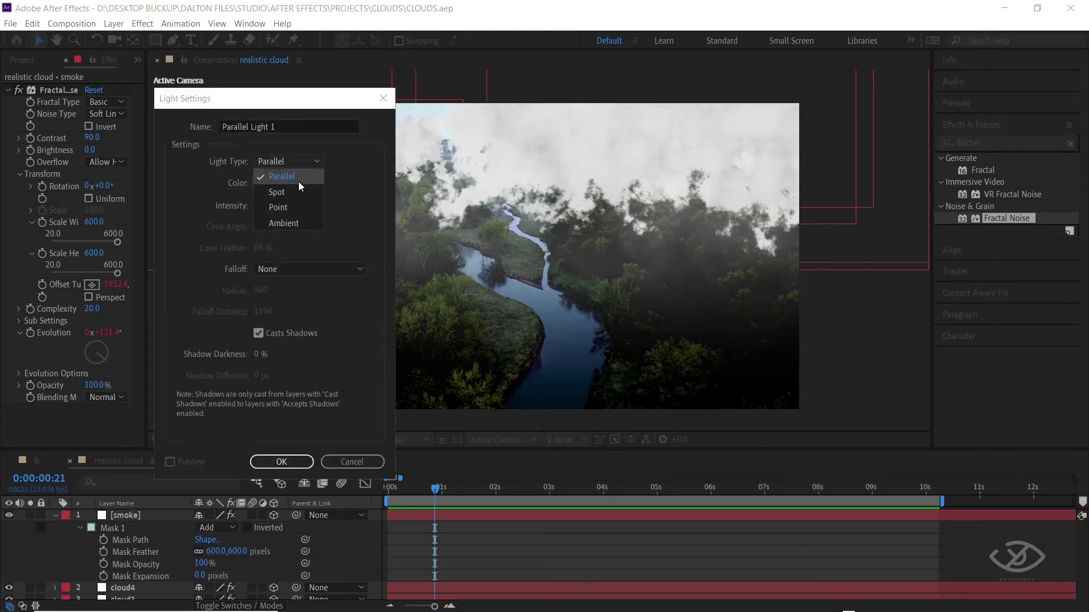
{"action": "left_click", "coordinate": [302, 180]}
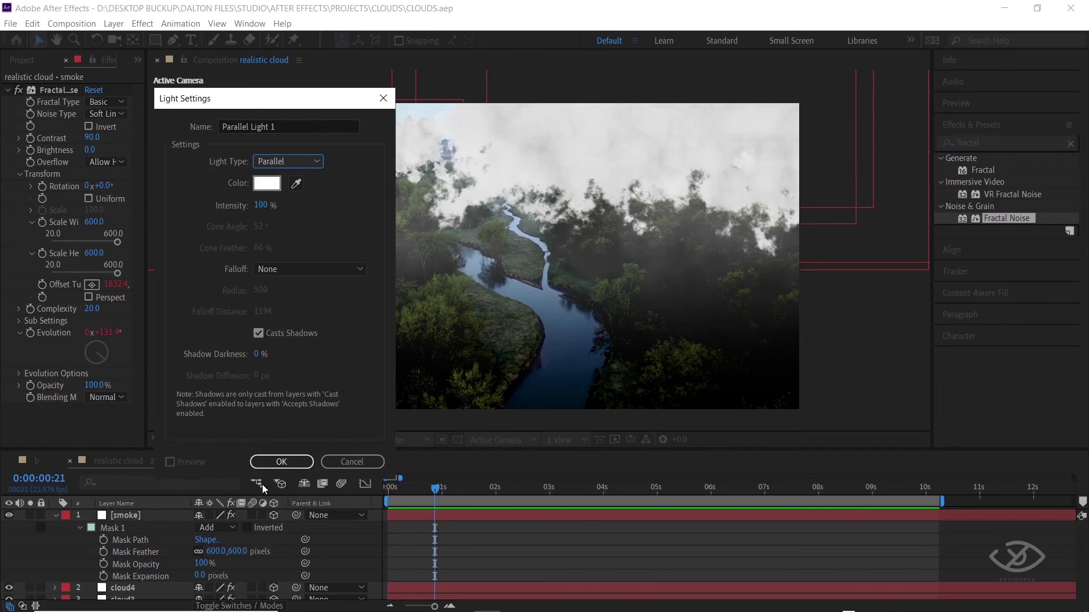
{"action": "left_click", "coordinate": [281, 463]}
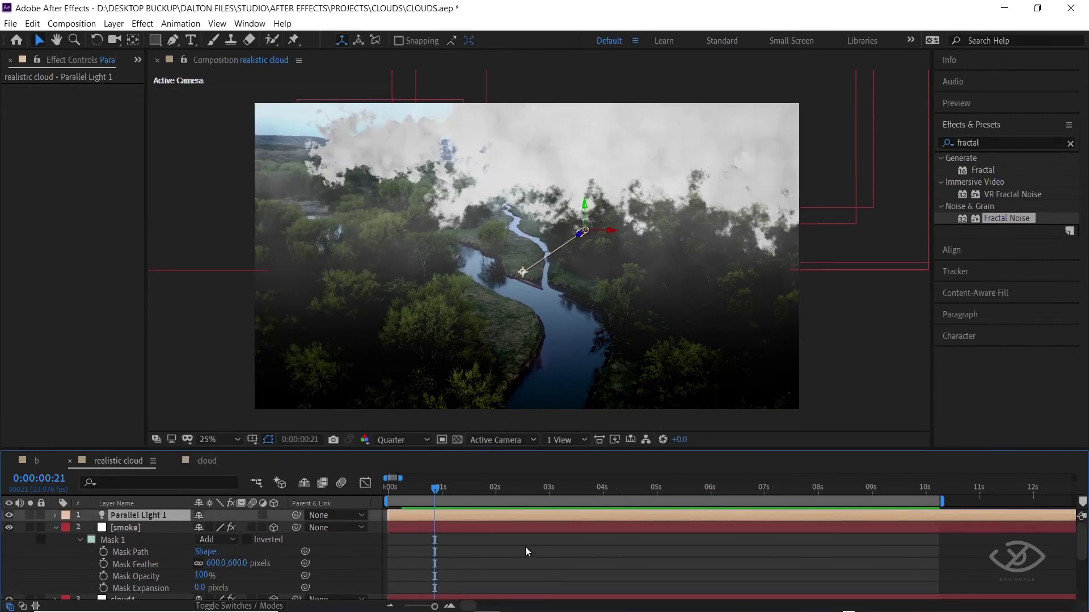
Switch the viewer to 2 Views, frame the side view, and select Parallel Light 1.
{"action": "left_click", "coordinate": [570, 443]}
{"action": "left_click", "coordinate": [587, 467]}
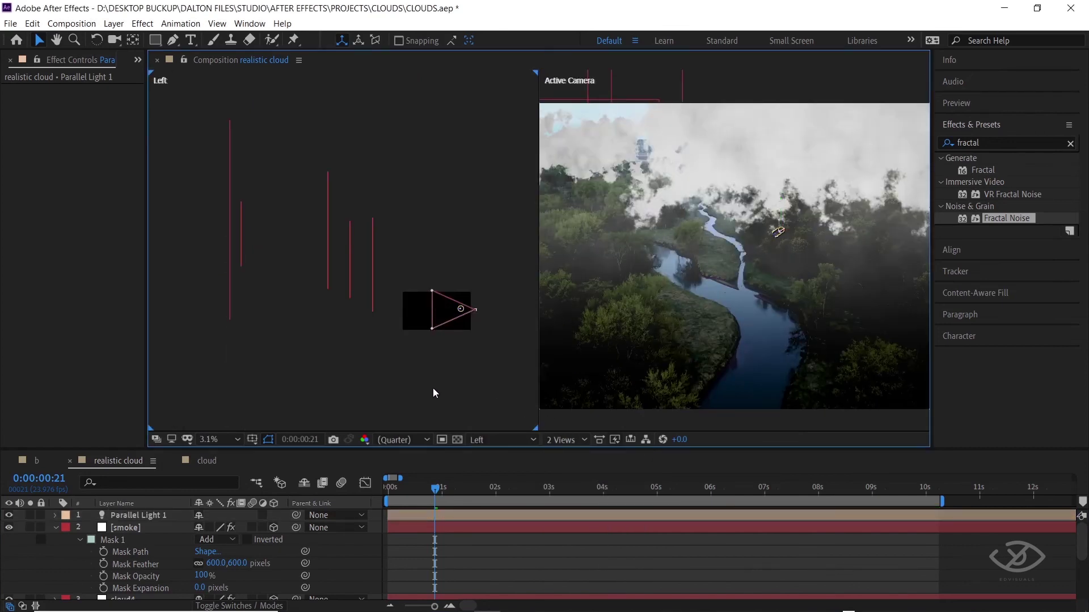
{"action": "left_click_drag", "start_coordinate": [433, 388], "coordinate": [457, 373]}
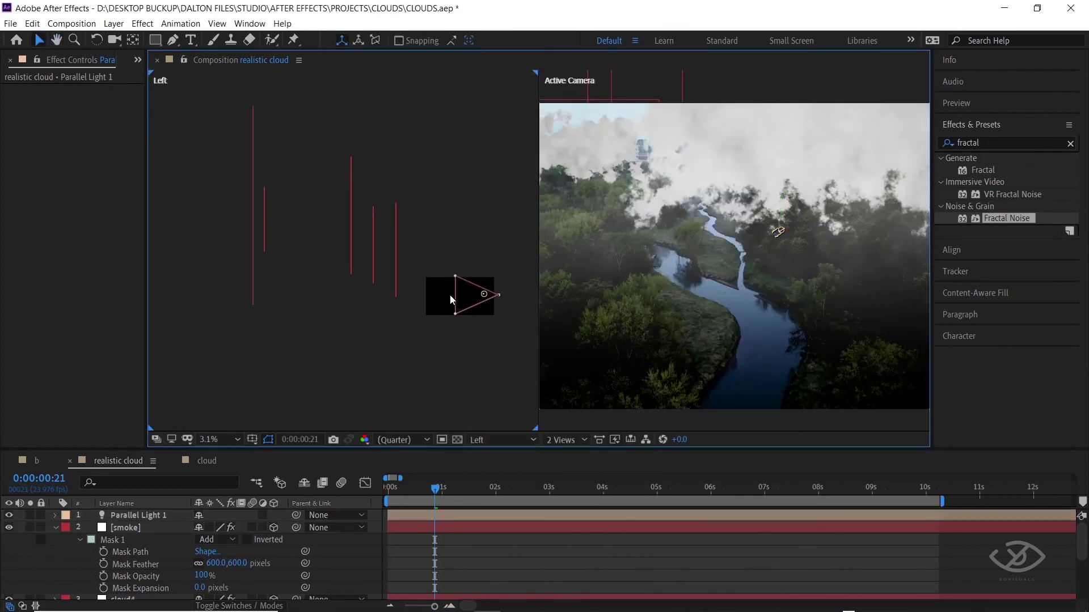
{"action": "left_click", "coordinate": [579, 515]}
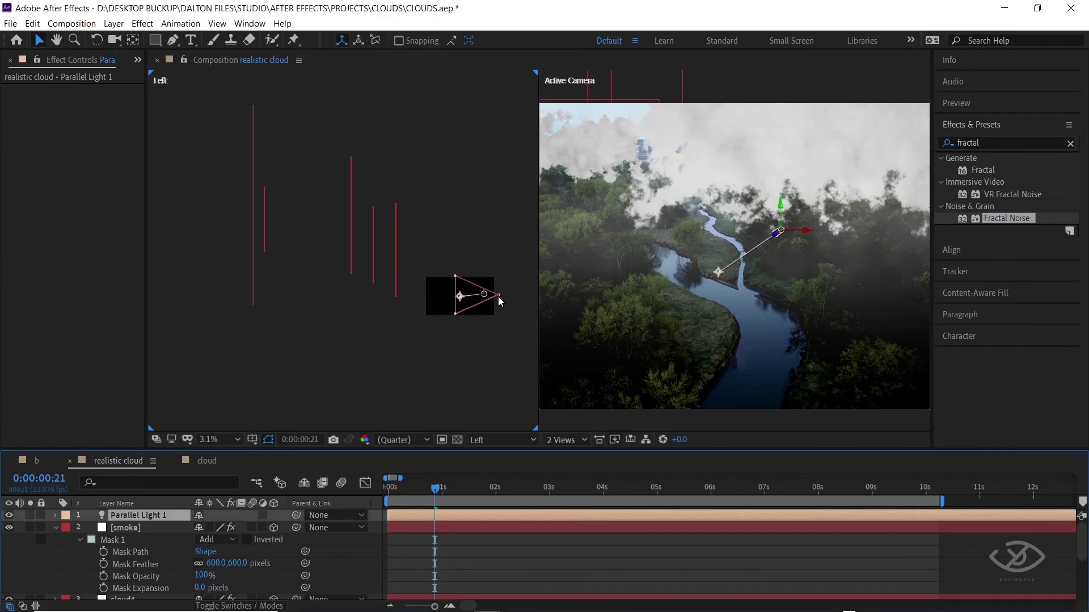
Drag the light's position and source point in the Left view so it sits above the clouds, angled down.
{"action": "left_click_drag", "start_coordinate": [486, 294], "coordinate": [463, 105]}
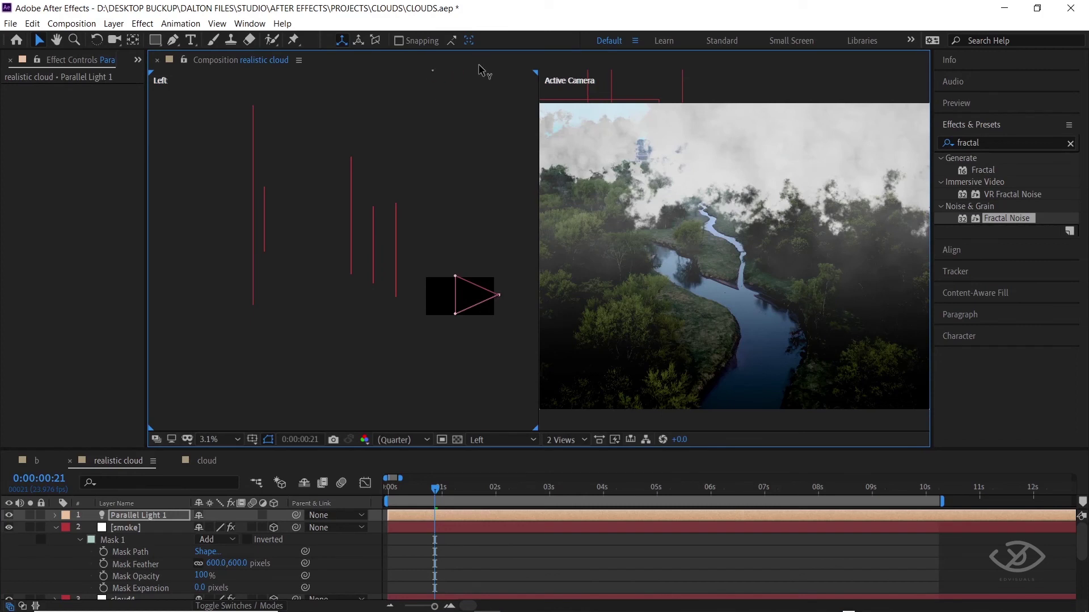
{"action": "left_click_drag", "start_coordinate": [480, 69], "coordinate": [472, 102]}
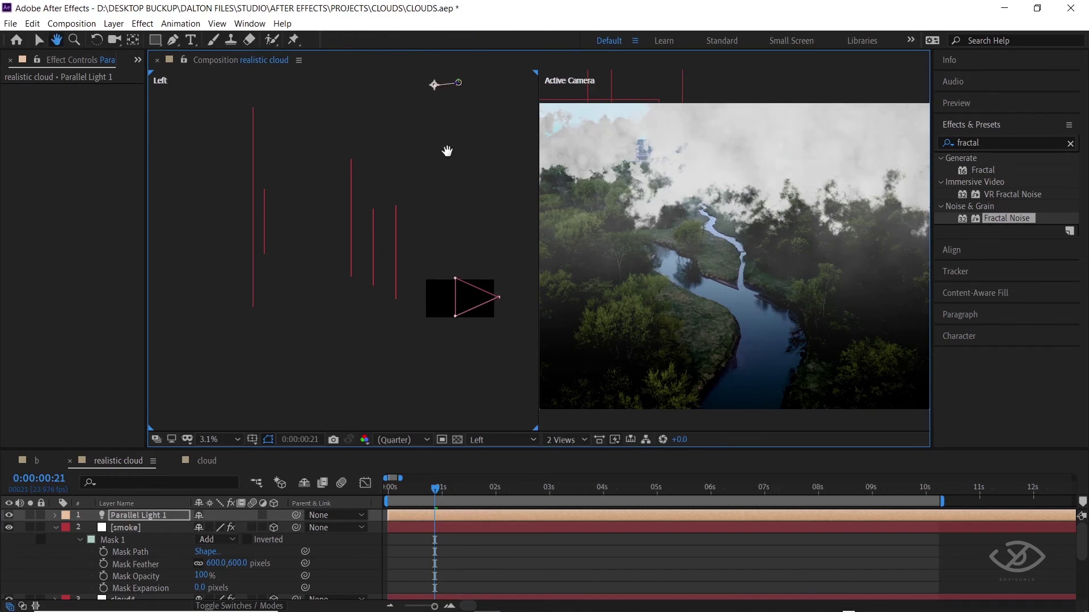
{"action": "scroll", "coordinate": [376, 251], "scroll_direction": "up", "scroll_amount": 2}
{"action": "scroll", "coordinate": [373, 250], "scroll_direction": "up", "scroll_amount": 1}
{"action": "scroll", "coordinate": [372, 248], "scroll_direction": "down", "scroll_amount": 1}
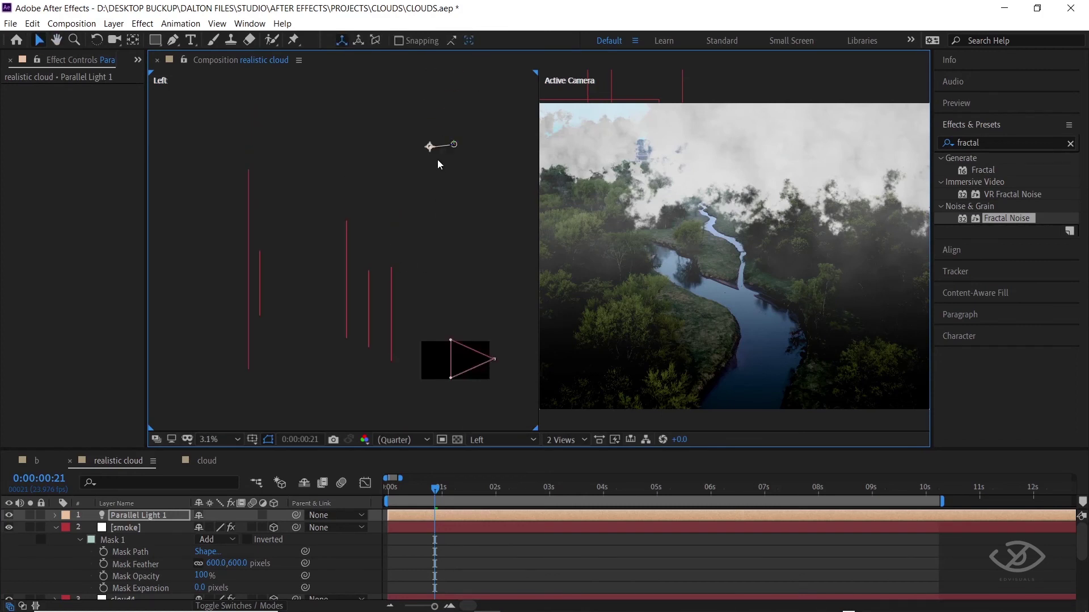
{"action": "mouse_move", "coordinate": [431, 151]}
{"action": "left_mouse_down"}
{"action": "mouse_move", "coordinate": [318, 252]}
{"action": "mouse_move", "coordinate": [329, 210]}
{"action": "left_mouse_up"}
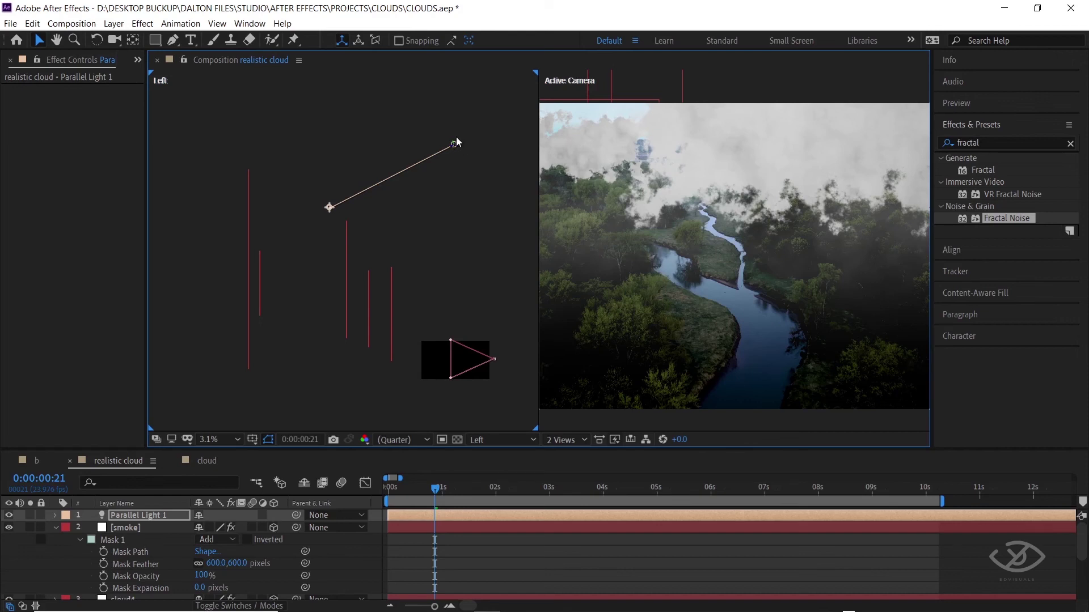
{"action": "mouse_move", "coordinate": [452, 144]}
{"action": "left_mouse_down"}
{"action": "mouse_move", "coordinate": [473, 105]}
{"action": "mouse_move", "coordinate": [440, 115]}
{"action": "left_mouse_up"}
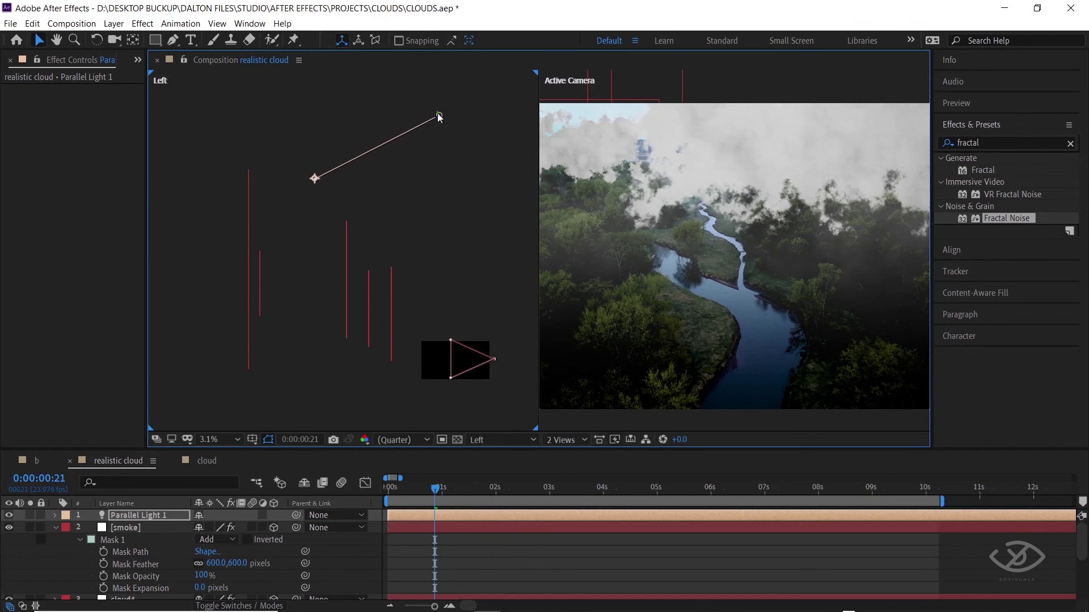
{"action": "left_click_drag", "start_coordinate": [316, 181], "coordinate": [316, 167]}
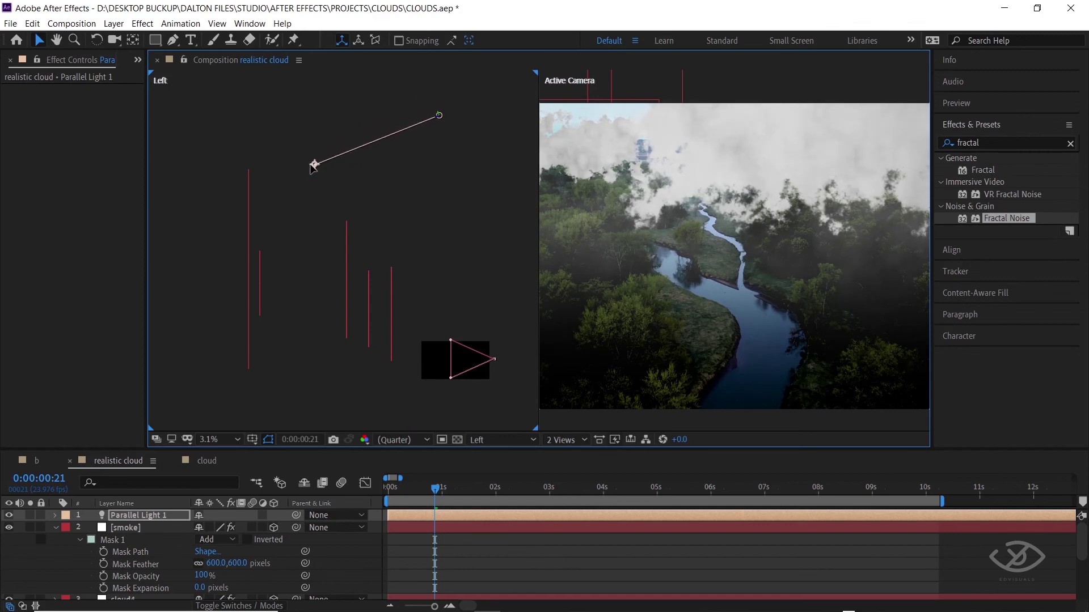
{"action": "left_click_drag", "start_coordinate": [438, 117], "coordinate": [448, 150]}
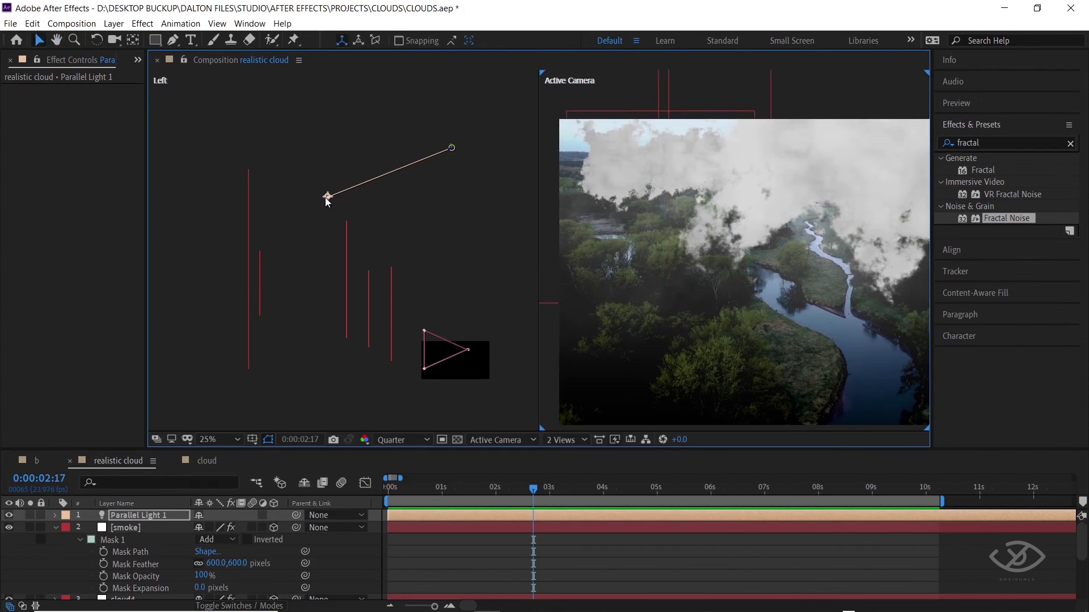
{"action": "mouse_move", "coordinate": [326, 198]}
{"action": "left_mouse_down"}
{"action": "mouse_move", "coordinate": [359, 211]}
{"action": "mouse_move", "coordinate": [342, 198]}
{"action": "left_mouse_up"}
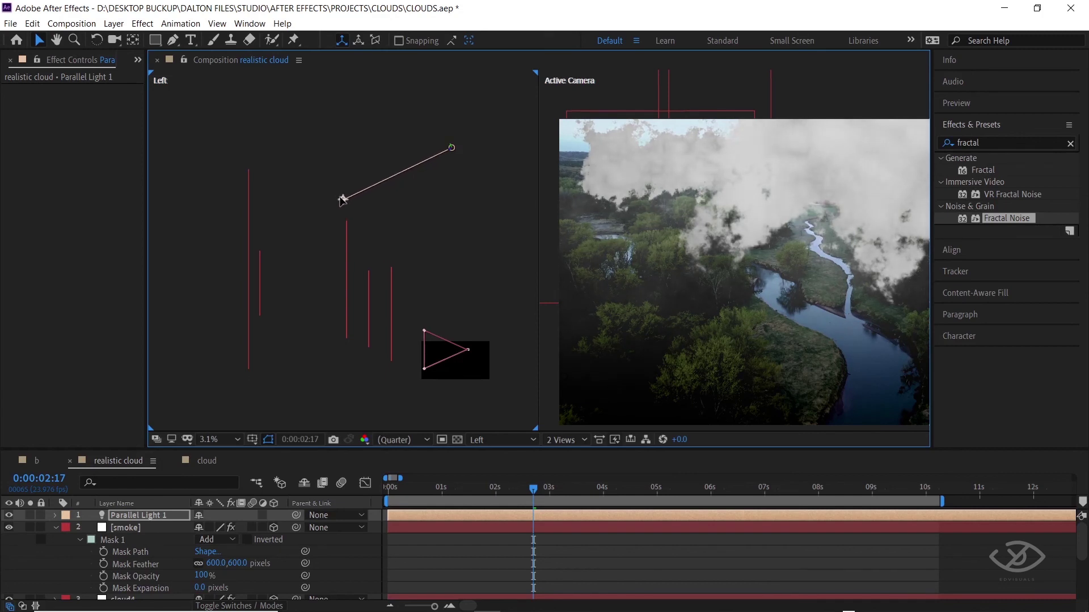
Return to 1 View, play and stop a preview of the lit clouds, then select the cloud layer.
{"action": "key", "text": "space"}
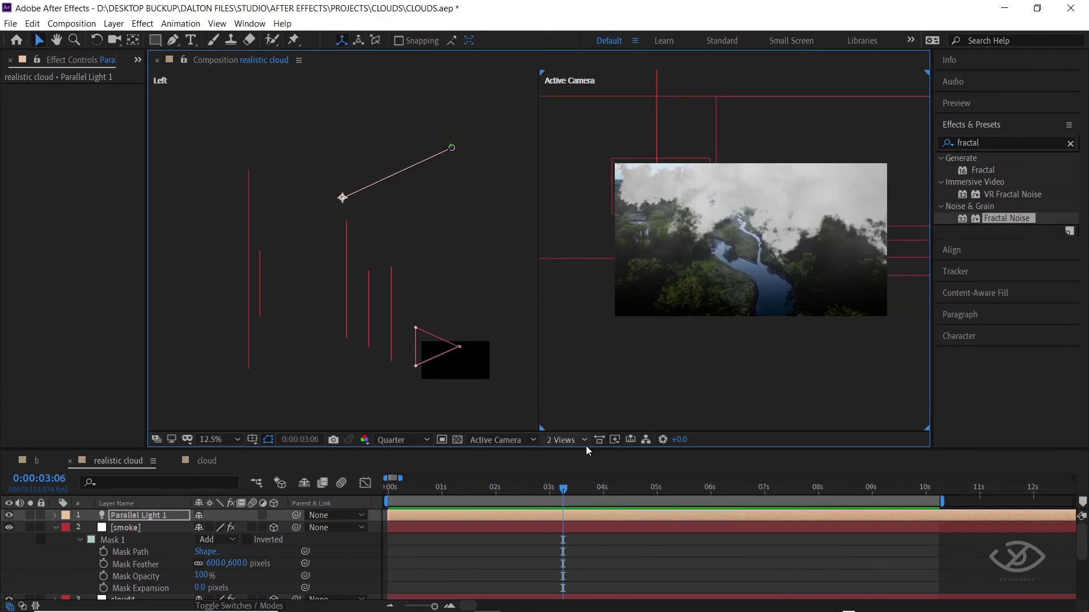
{"action": "left_click", "coordinate": [584, 440]}
{"action": "left_click", "coordinate": [570, 453]}
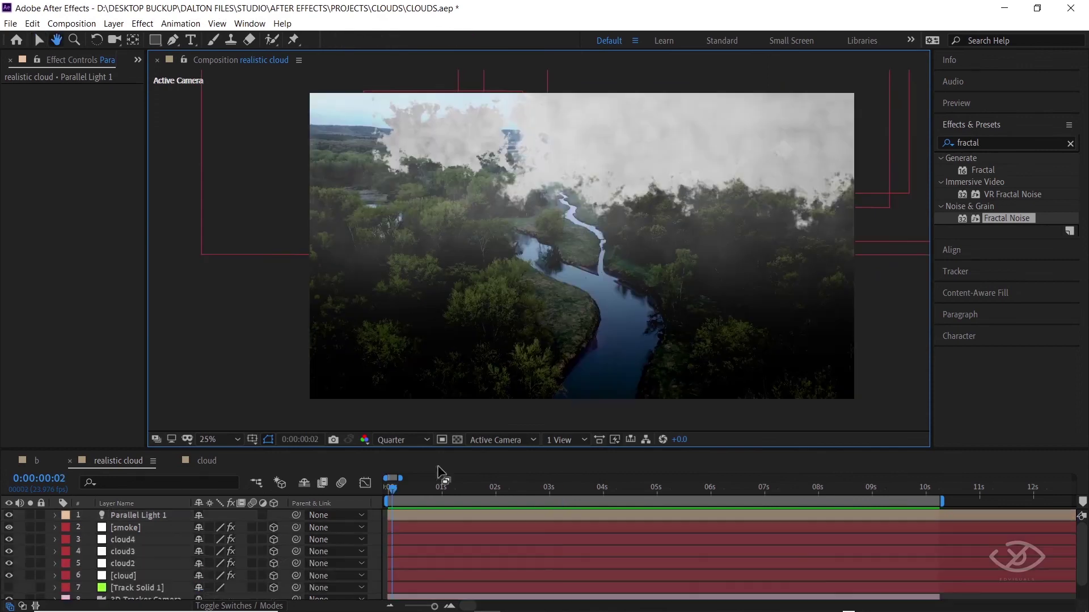
{"action": "key", "text": "space"}
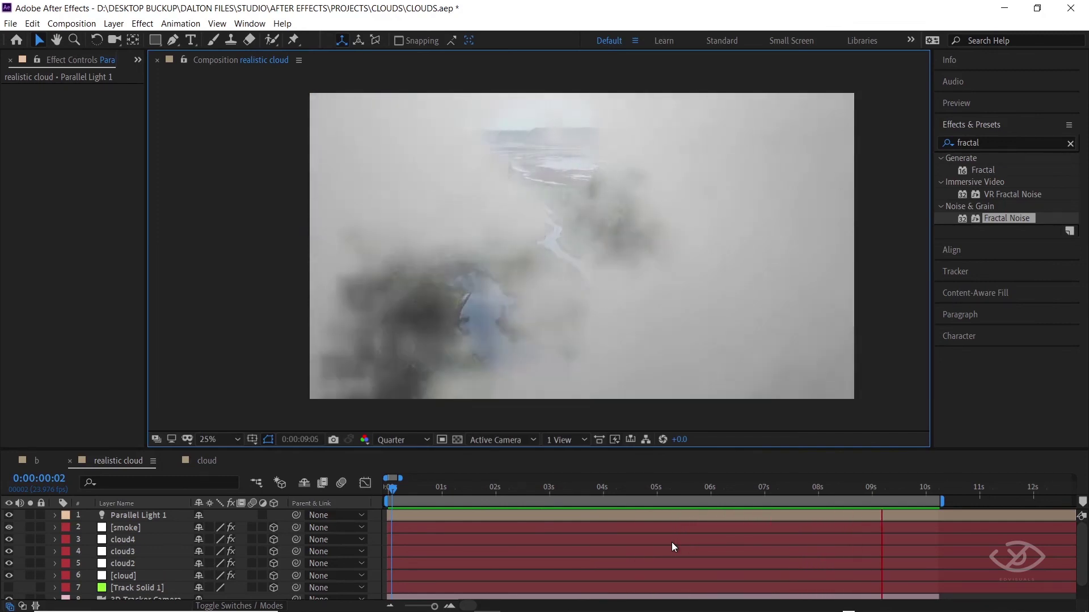
{"action": "left_click", "coordinate": [573, 587]}
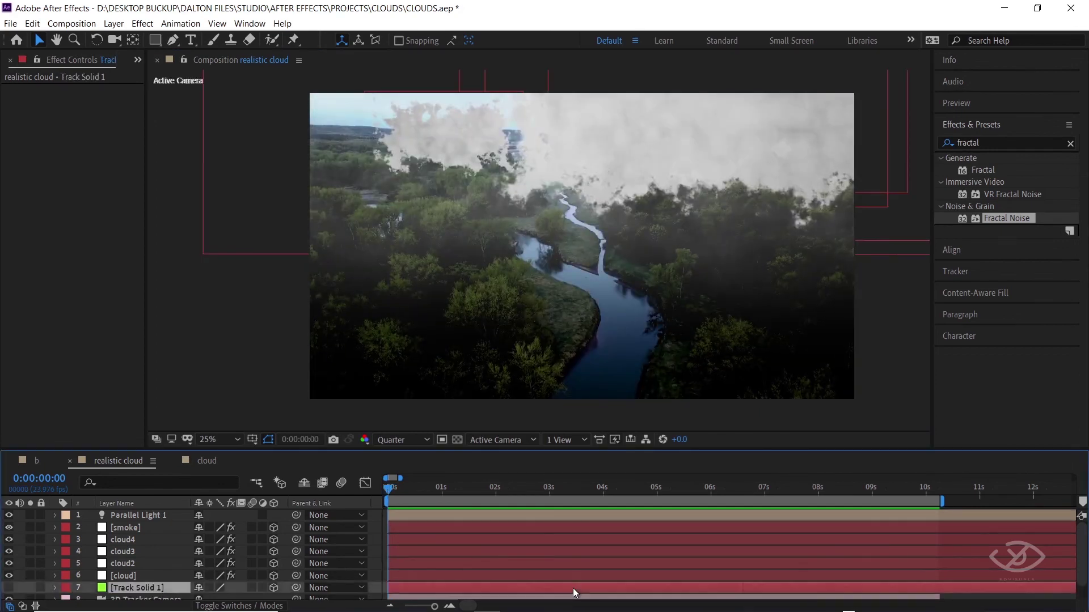
{"action": "left_click", "coordinate": [570, 578]}
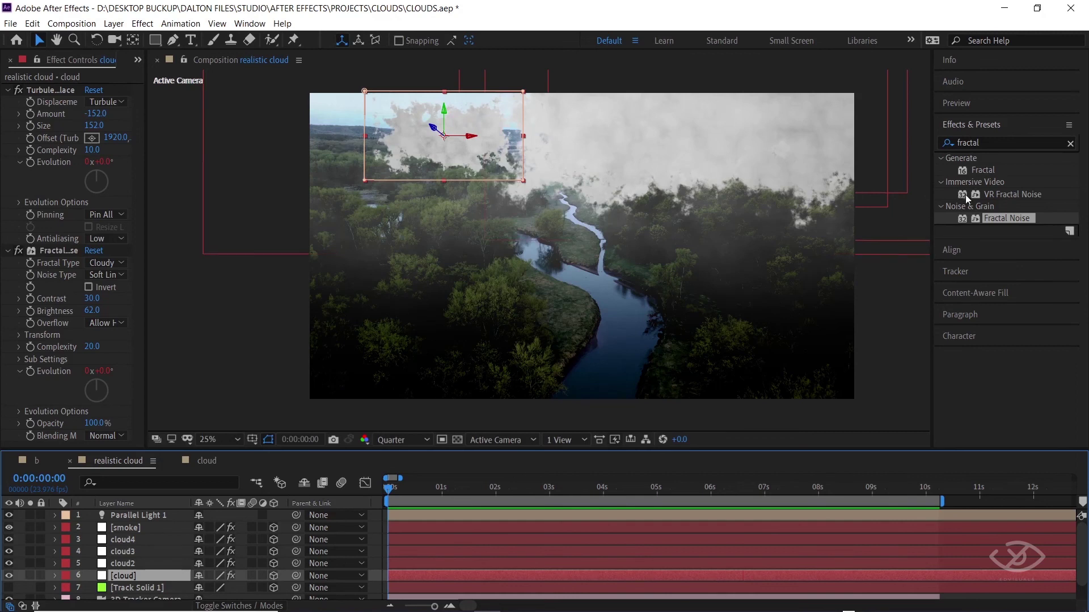
Search Effects & Presets for 'tint' and apply Tint to the cloud layer.
{"action": "left_click", "coordinate": [1069, 145]}
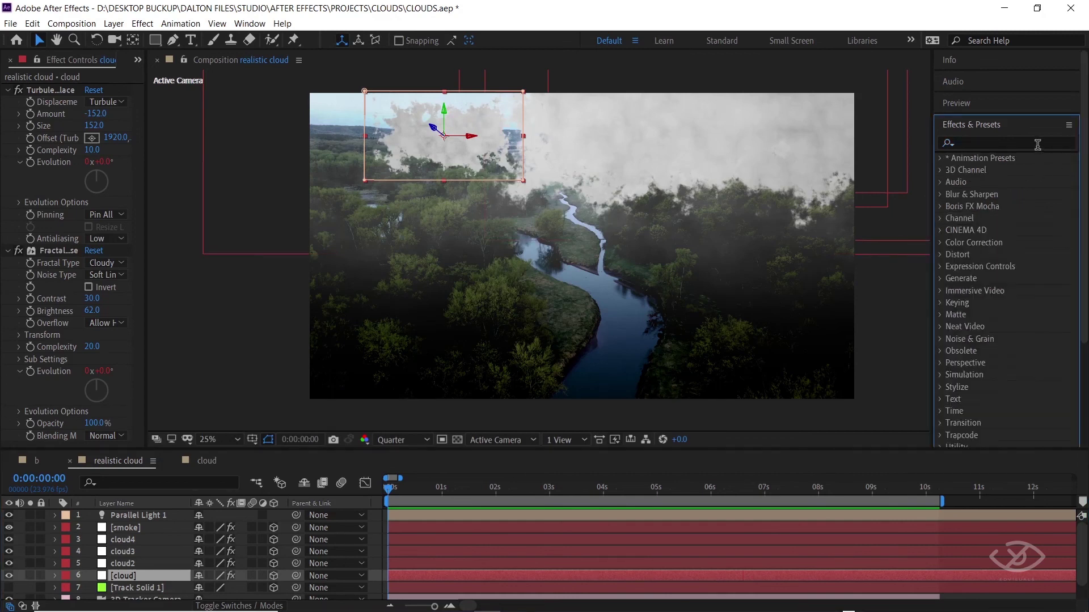
{"action": "type", "text": "tint"}
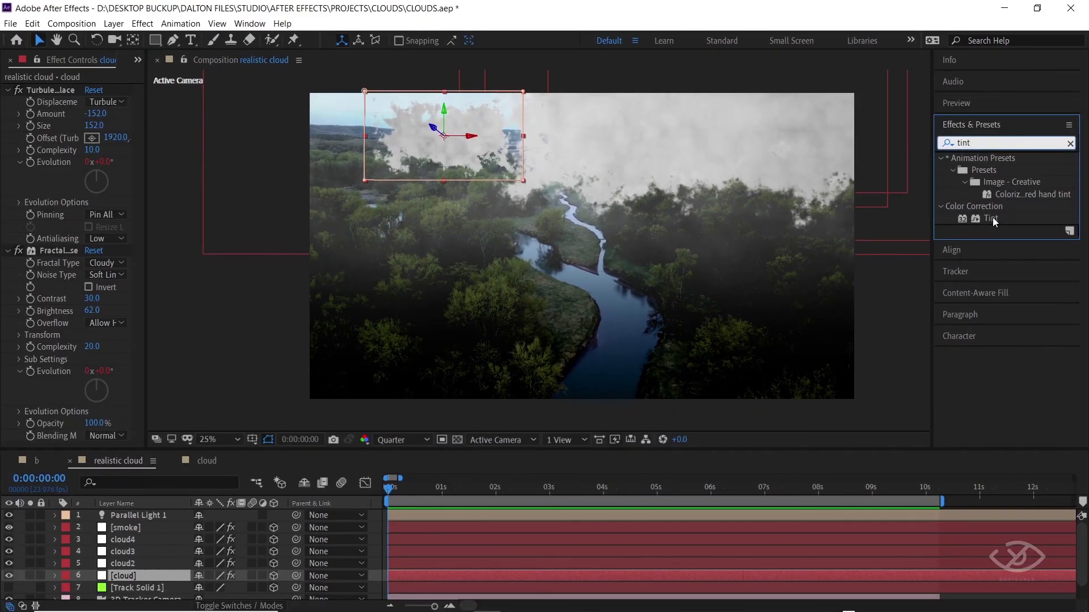
{"action": "double_click", "coordinate": [990, 219]}
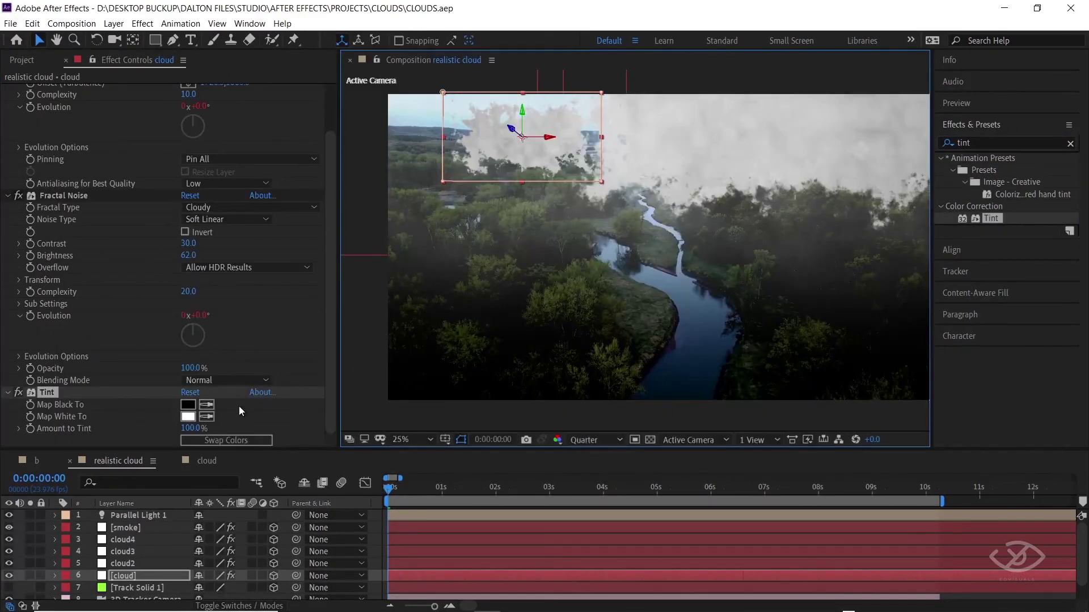
Set Tint's Map White To with a light blue (#B5DCEA) sampled from the footage's sky.
{"action": "left_click", "coordinate": [206, 418]}
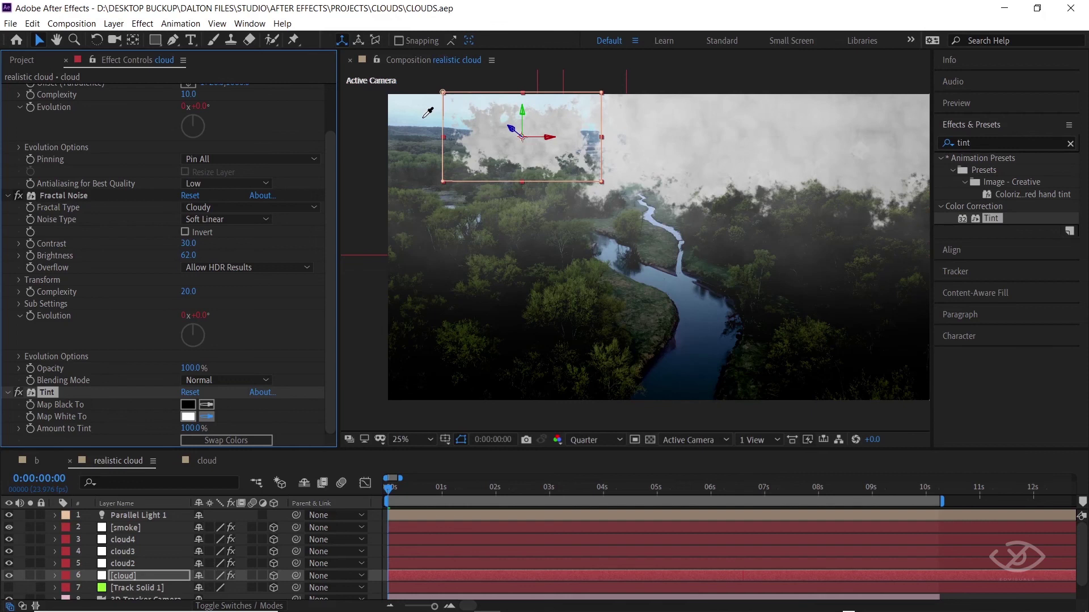
{"action": "left_click", "coordinate": [424, 118]}
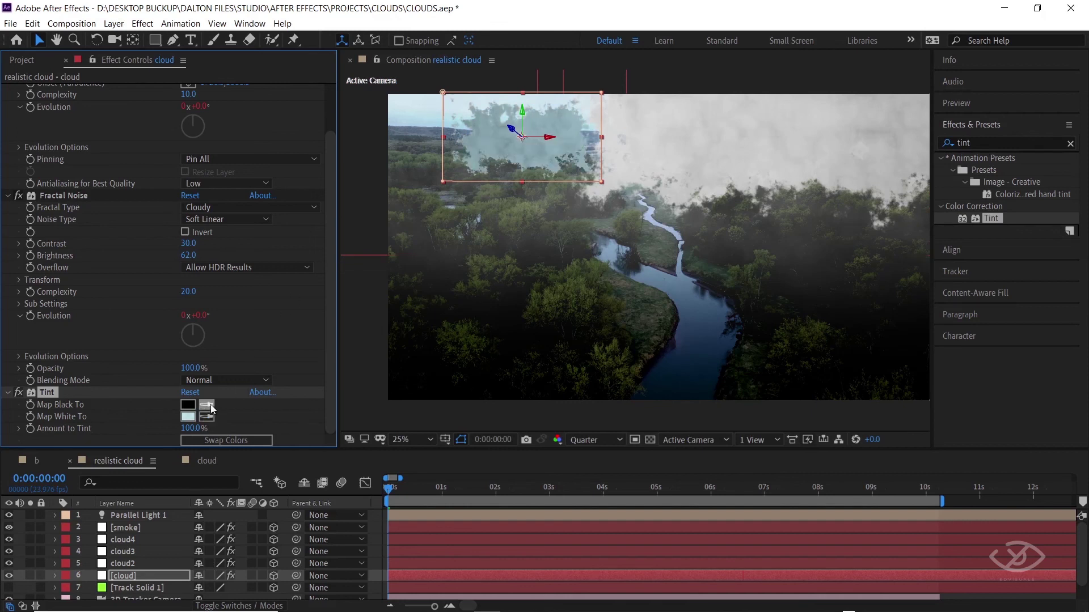
{"action": "left_click", "coordinate": [193, 417]}
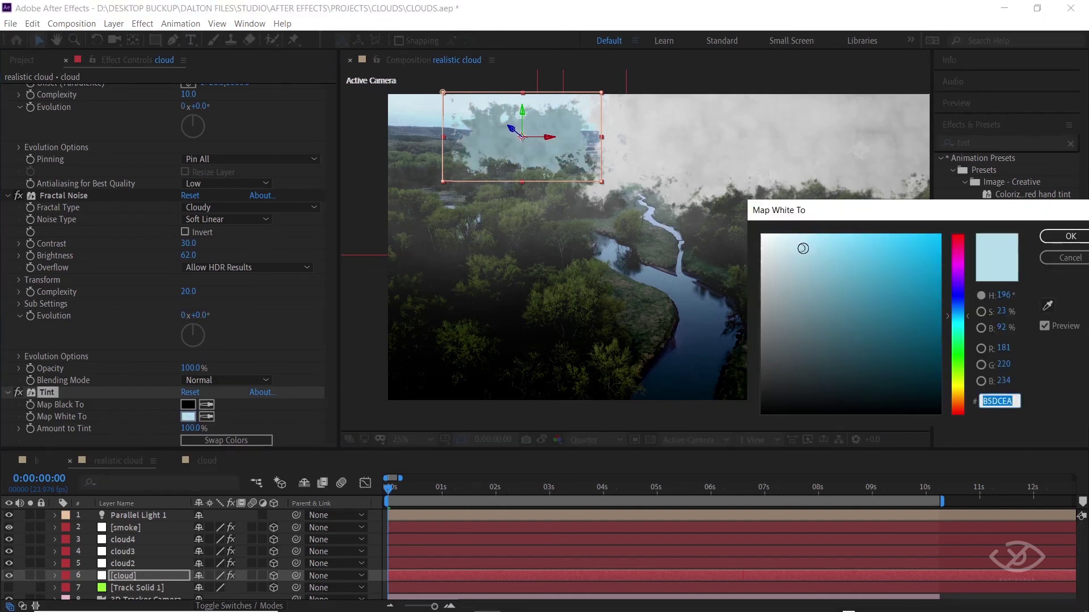
Lighten Map White To to the pale blue #E1F0F6 and confirm the colour.
{"action": "left_click_drag", "start_coordinate": [803, 248], "coordinate": [758, 238]}
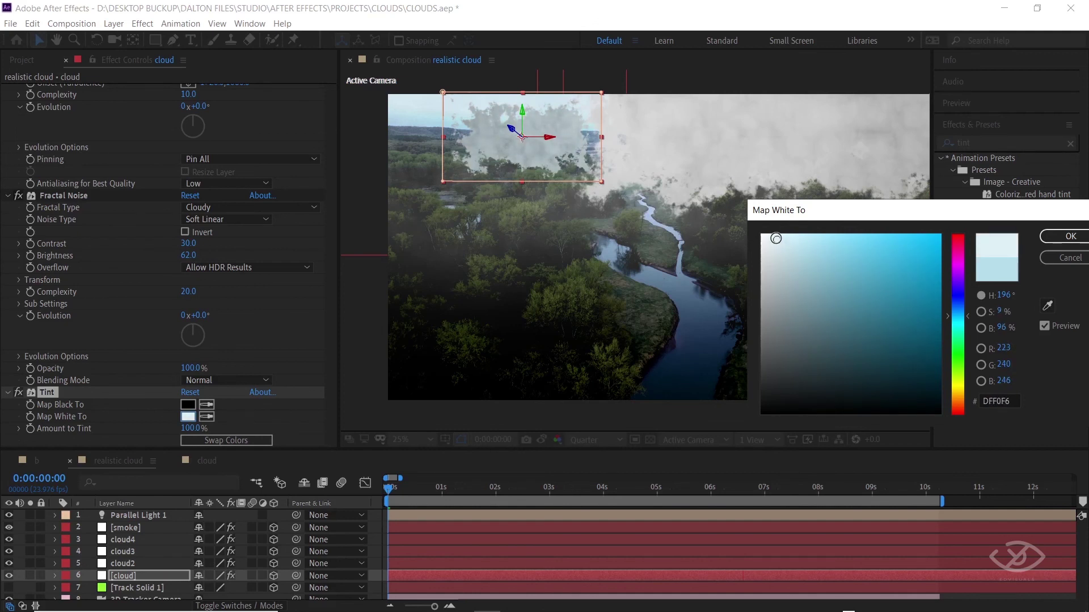
{"action": "left_click_drag", "start_coordinate": [776, 238], "coordinate": [770, 237]}
{"action": "left_click", "coordinate": [1070, 236]}
{"action": "left_click", "coordinate": [471, 466]}
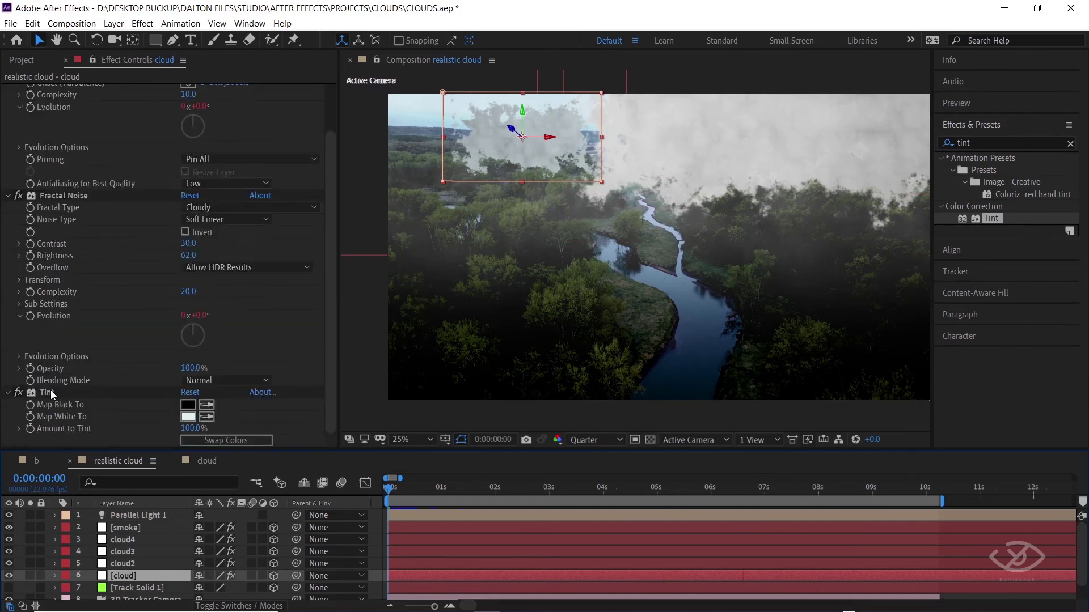
Copy the cloud layer's Tint onto smoke, cloud4, cloud3 and cloud2, then preview the tinted clouds.
{"action": "left_click", "coordinate": [67, 389]}
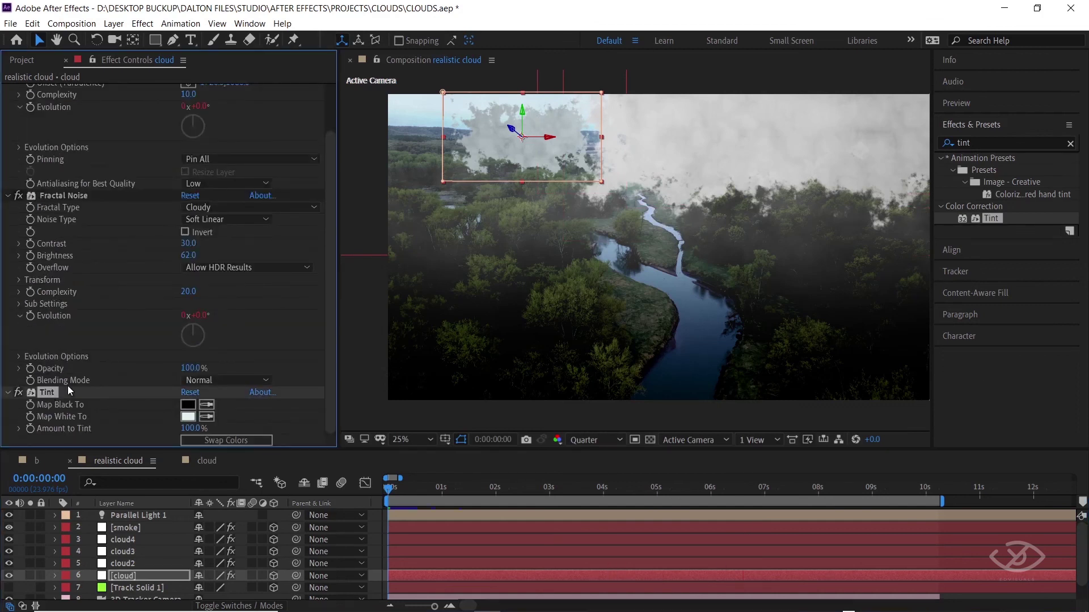
{"action": "left_click", "coordinate": [34, 24]}
{"action": "left_click", "coordinate": [50, 97]}
{"action": "left_click", "coordinate": [419, 563]}
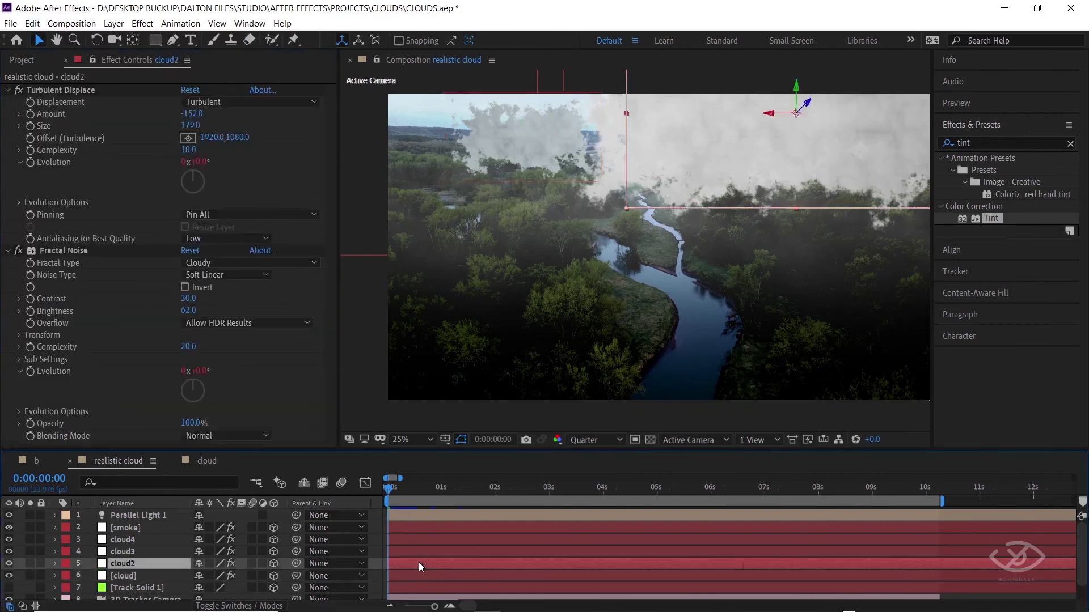
{"action": "left_click", "coordinate": [426, 526], "text": "shift"}
{"action": "left_click", "coordinate": [32, 23]}
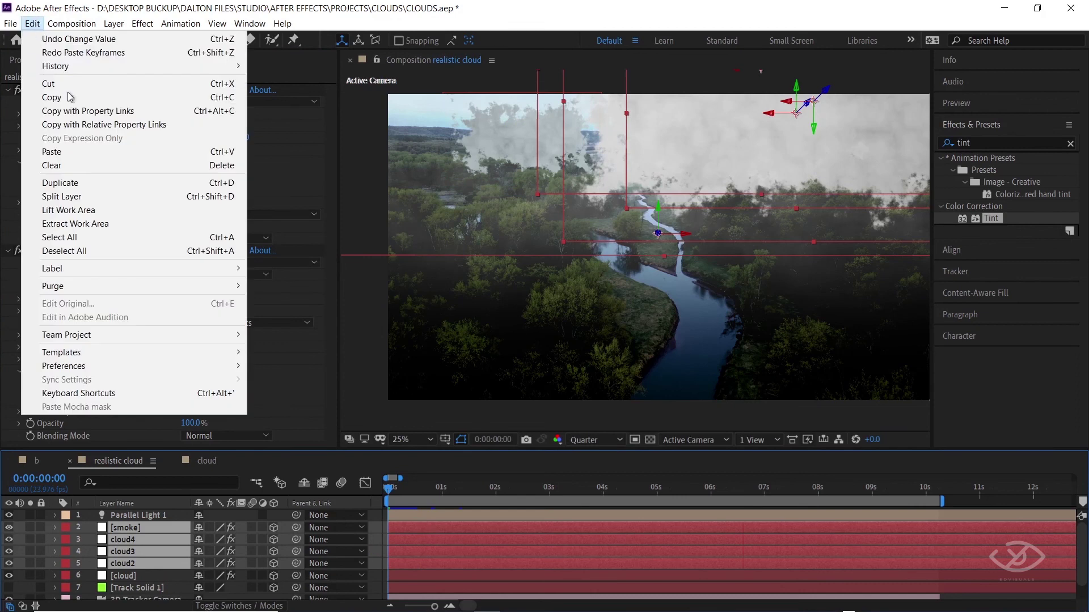
{"action": "left_click", "coordinate": [71, 151]}
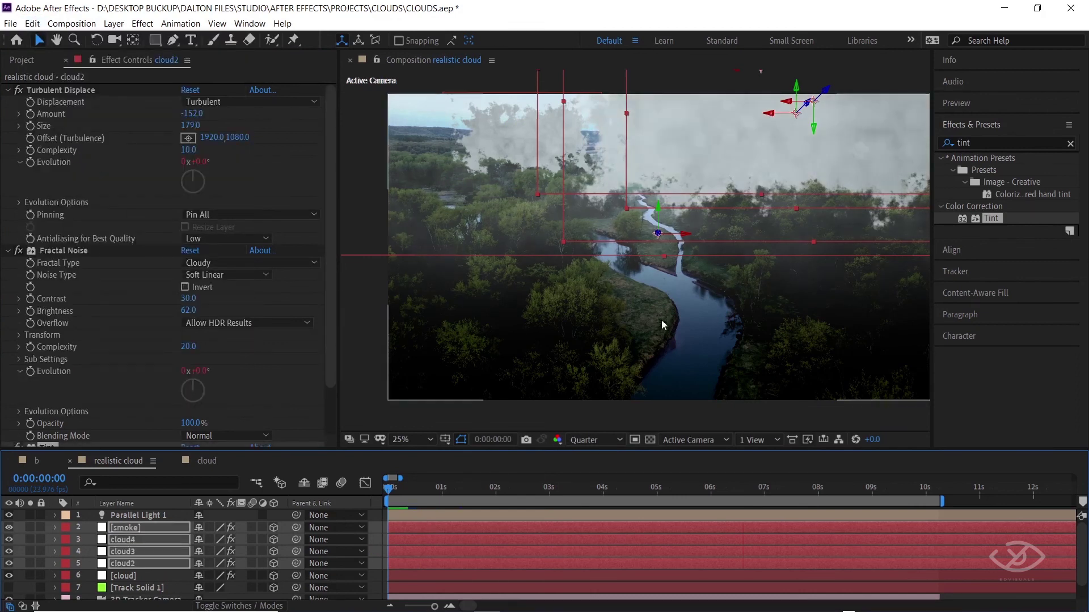
{"action": "key", "text": "space"}
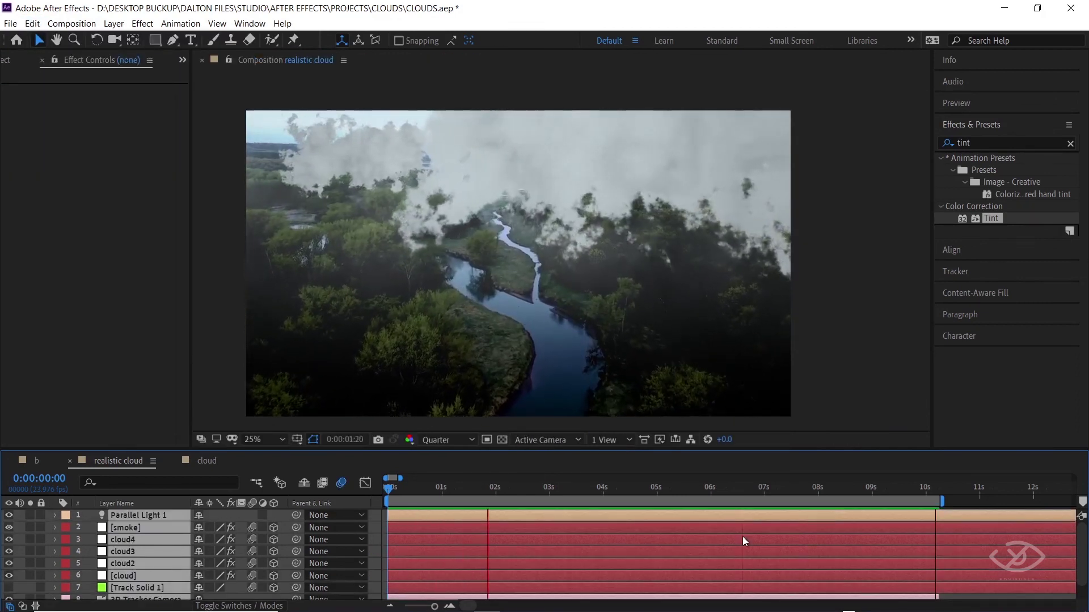